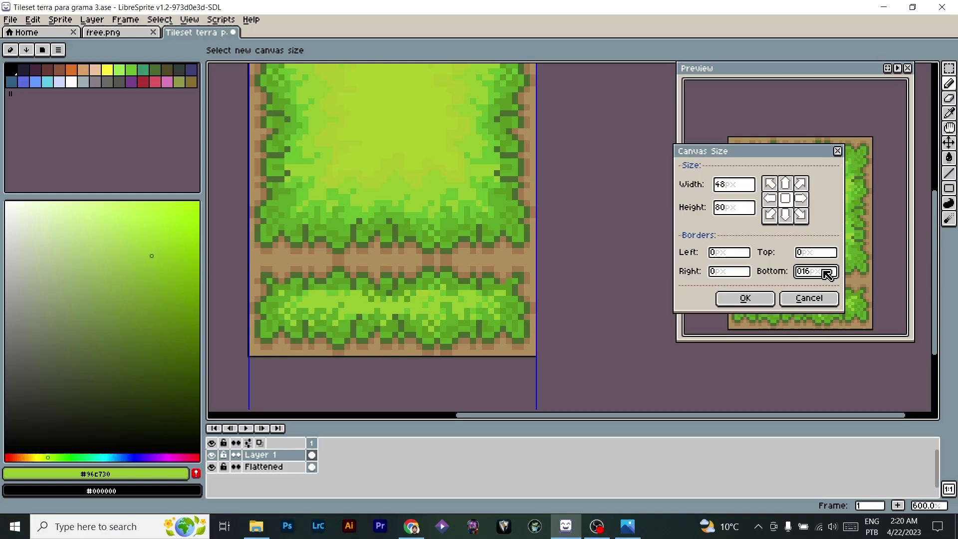
Extend the tileset canvas by 16 px along its bottom edge and flatten the layers.
{"action": "left_click", "coordinate": [752, 297]}
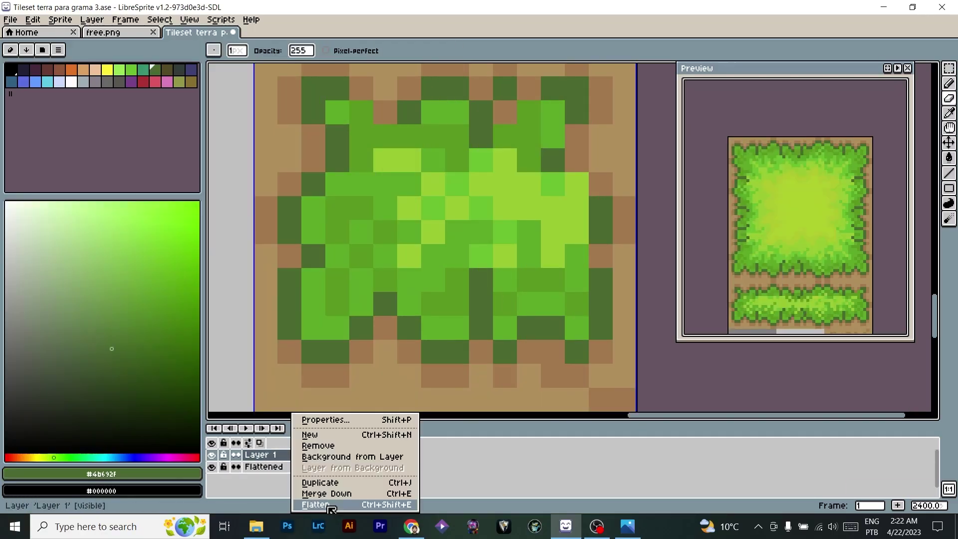
{"action": "left_click", "coordinate": [330, 498]}
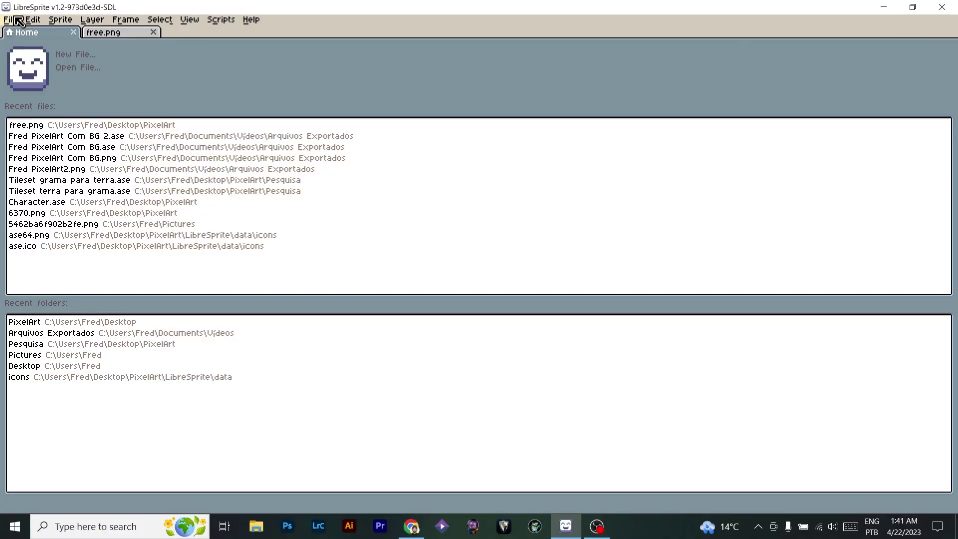
Create a new 48 by 48 px RGBA sprite with a transparent background.
{"action": "left_click", "coordinate": [10, 20]}
{"action": "left_click", "coordinate": [23, 32]}
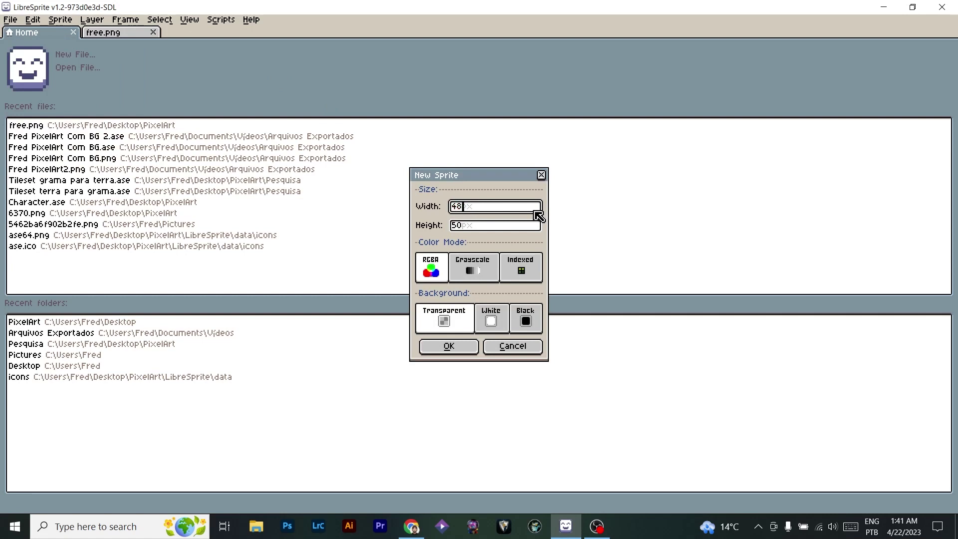
{"action": "key", "text": "Tab"}
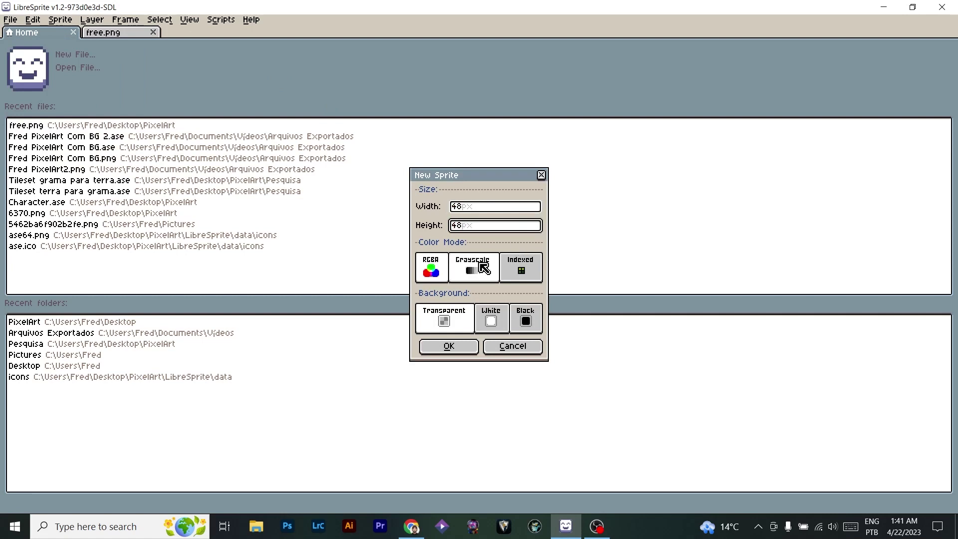
{"action": "left_click", "coordinate": [450, 347]}
Show the grid over the new sprite so it is divided into tiles.
{"action": "scroll", "coordinate": [500, 252], "scroll_direction": "up", "scroll_amount": 4}
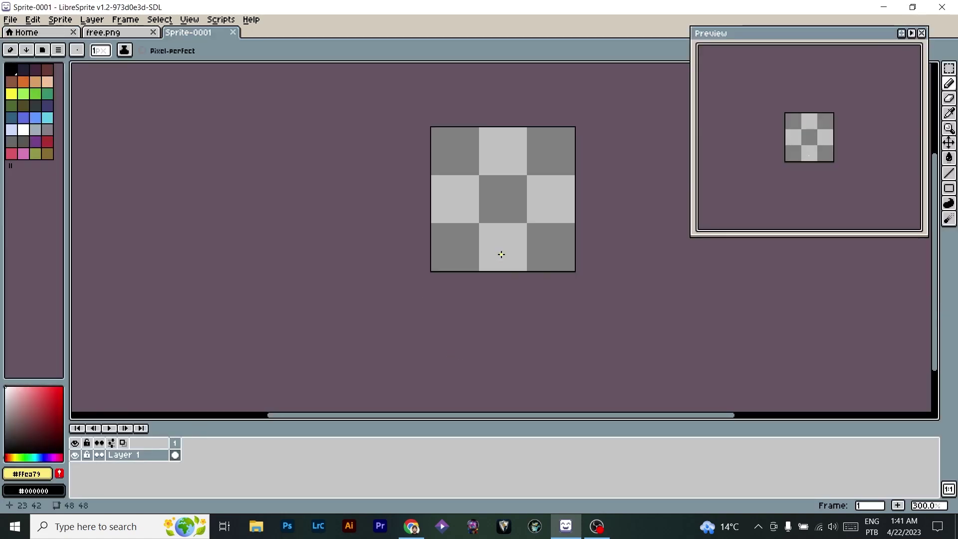
{"action": "left_click_drag", "start_coordinate": [529, 186], "coordinate": [475, 264]}
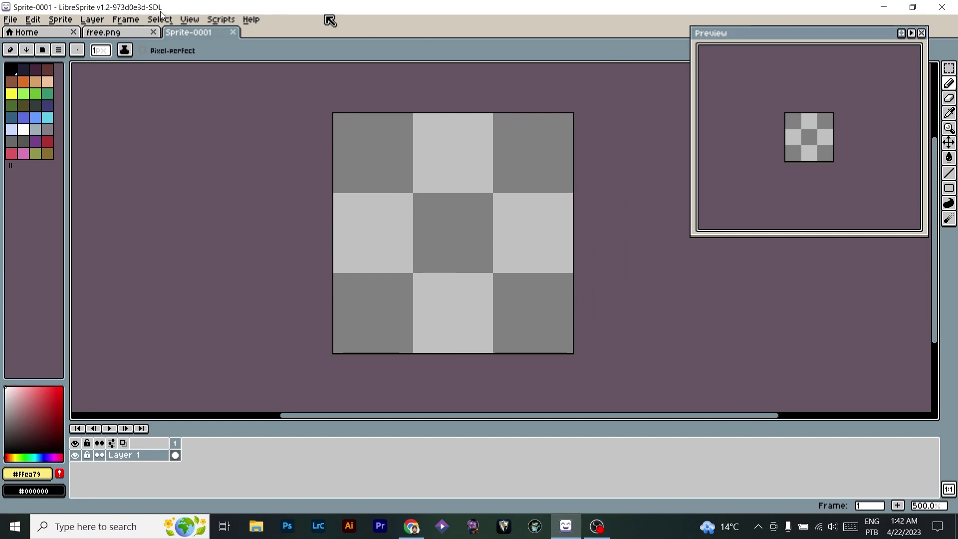
{"action": "left_click", "coordinate": [189, 19]}
{"action": "mouse_move", "coordinate": [235, 76]}
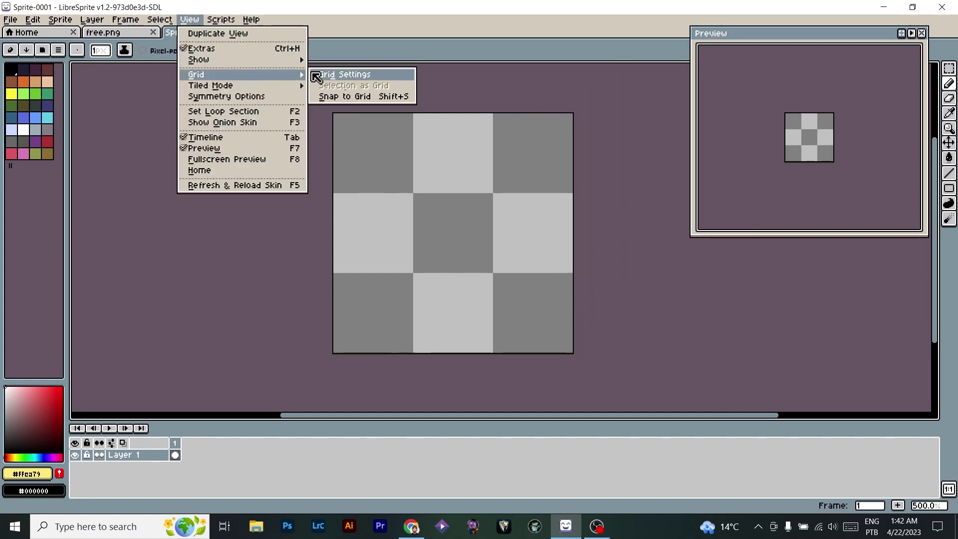
{"action": "mouse_move", "coordinate": [200, 59]}
{"action": "left_click", "coordinate": [364, 83]}
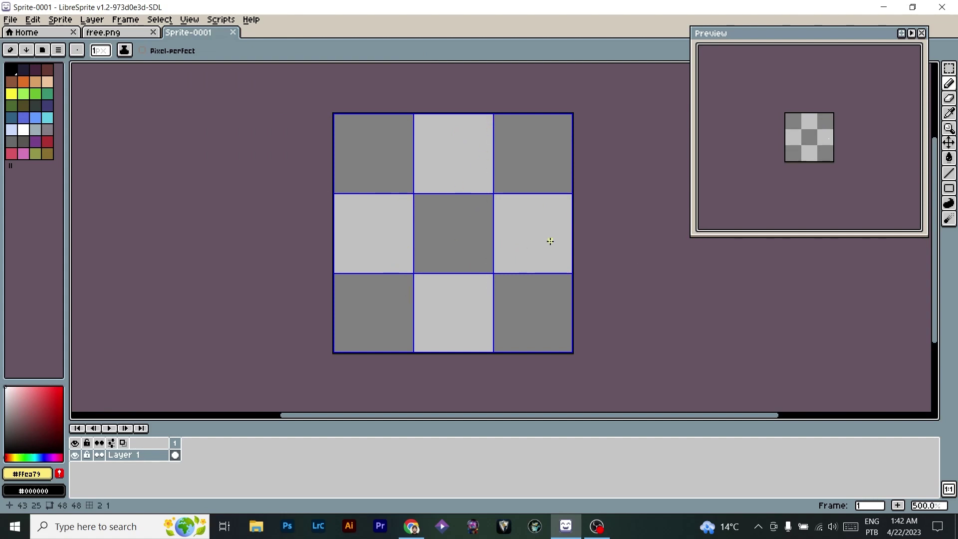
Draw a jagged dark green (Idx-12) grass outline across the upper part of the top-middle tile.
{"action": "scroll", "coordinate": [499, 240], "scroll_direction": "up", "scroll_amount": 4}
{"action": "scroll", "coordinate": [467, 244], "scroll_direction": "down", "scroll_amount": 3}
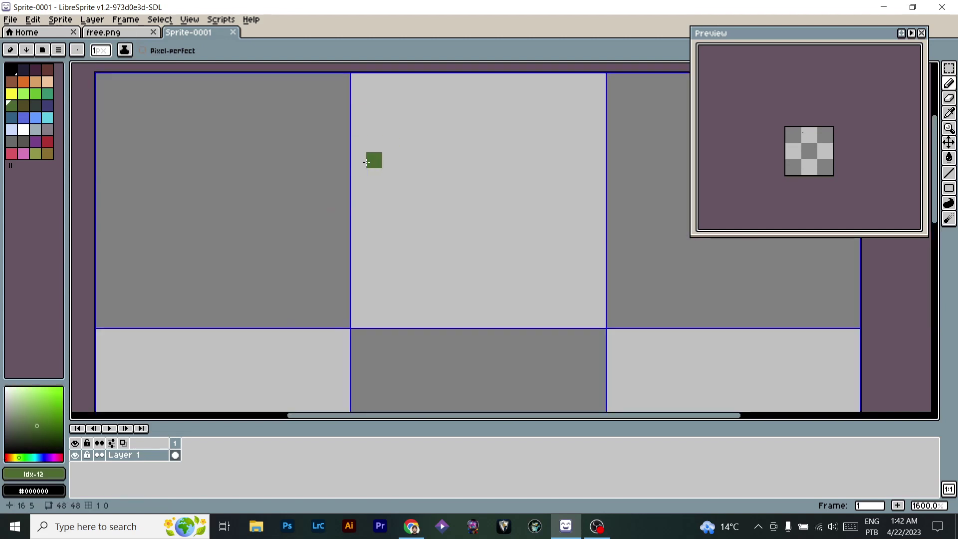
{"action": "mouse_move", "coordinate": [358, 158]}
{"action": "left_mouse_down"}
{"action": "mouse_move", "coordinate": [354, 133]}
{"action": "mouse_move", "coordinate": [385, 118]}
{"action": "mouse_move", "coordinate": [403, 124]}
{"action": "mouse_move", "coordinate": [406, 156]}
{"action": "mouse_move", "coordinate": [436, 120]}
{"action": "mouse_move", "coordinate": [470, 122]}
{"action": "mouse_move", "coordinate": [486, 154]}
{"action": "mouse_move", "coordinate": [502, 141]}
{"action": "mouse_move", "coordinate": [508, 153]}
{"action": "mouse_move", "coordinate": [507, 128]}
{"action": "mouse_move", "coordinate": [537, 118]}
{"action": "mouse_move", "coordinate": [551, 149]}
{"action": "mouse_move", "coordinate": [563, 145]}
{"action": "mouse_move", "coordinate": [542, 164]}
{"action": "mouse_move", "coordinate": [564, 132]}
{"action": "mouse_move", "coordinate": [595, 143]}
{"action": "left_mouse_up"}
{"action": "left_click", "coordinate": [546, 164]}
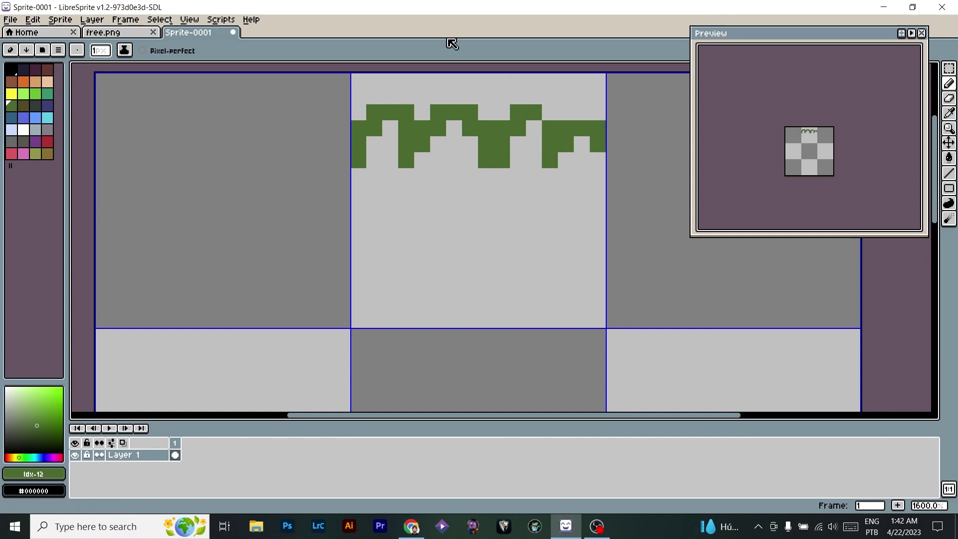
Add green (Idx-10) pixels inside the notches beneath the dark grass outline of the top-middle tile.
{"action": "left_click", "coordinate": [35, 93]}
{"action": "left_click", "coordinate": [435, 114]}
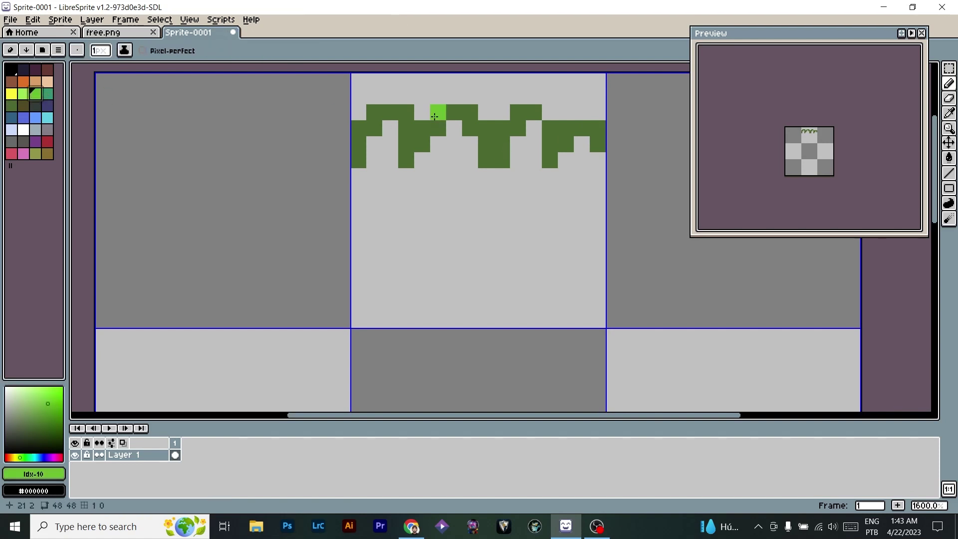
{"action": "left_click_drag", "start_coordinate": [454, 128], "coordinate": [424, 158]}
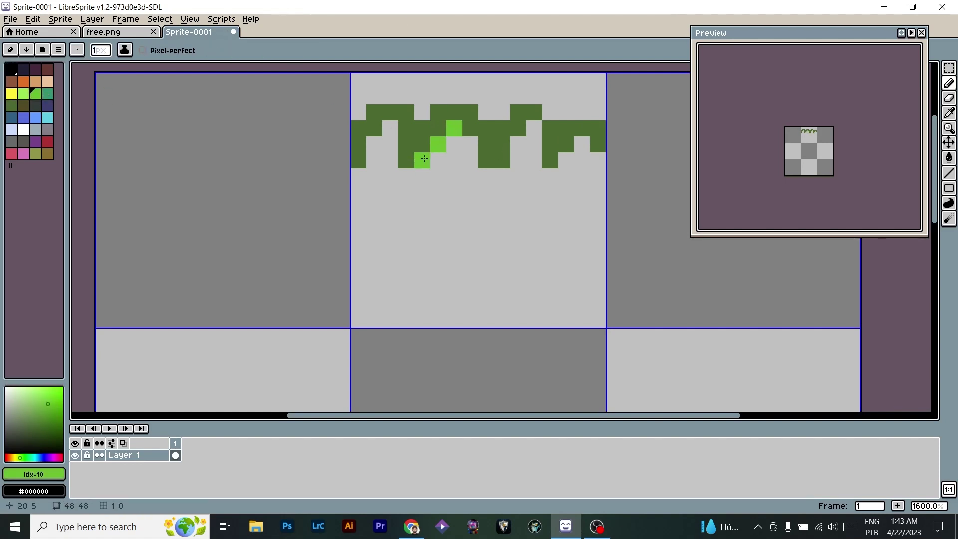
{"action": "left_click", "coordinate": [376, 133]}
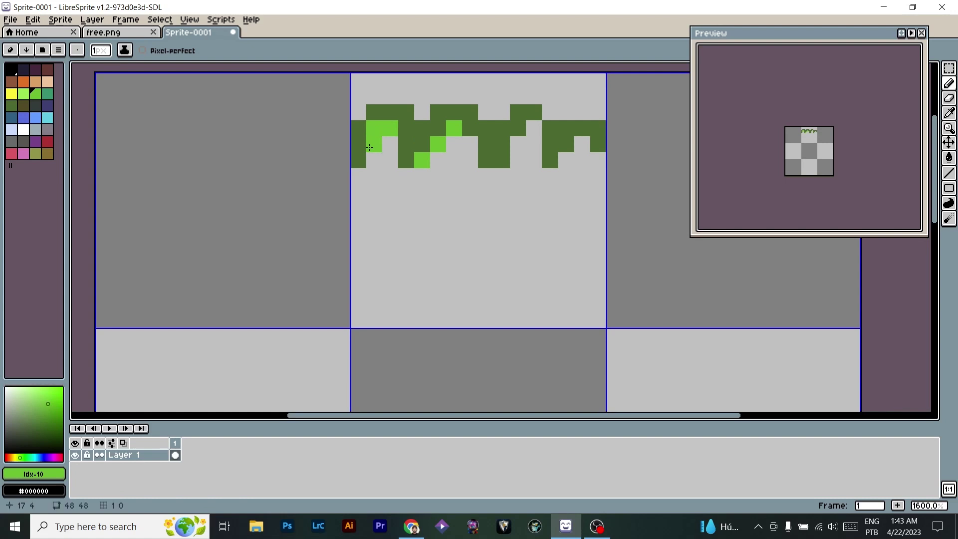
{"action": "left_click", "coordinate": [515, 150]}
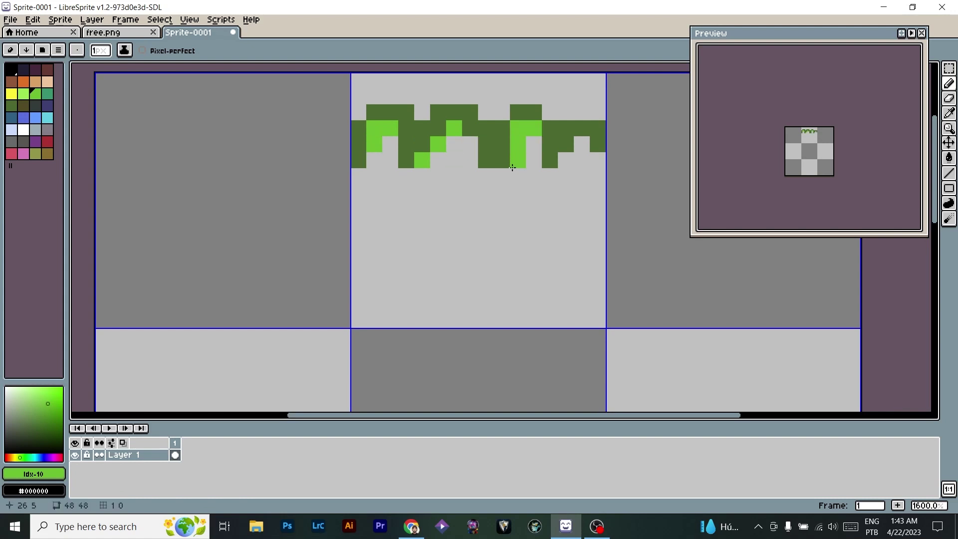
{"action": "left_click", "coordinate": [580, 141]}
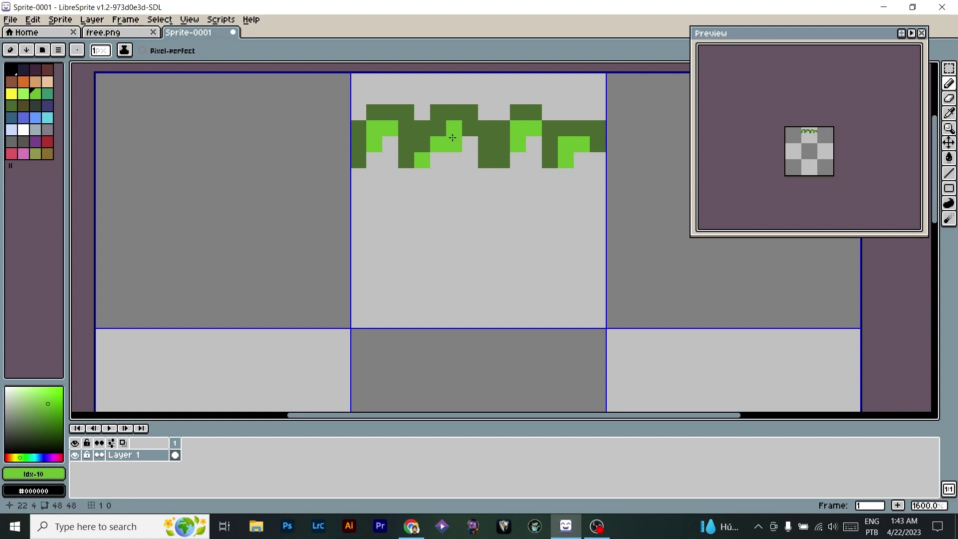
{"action": "left_click_drag", "start_coordinate": [483, 143], "coordinate": [485, 160]}
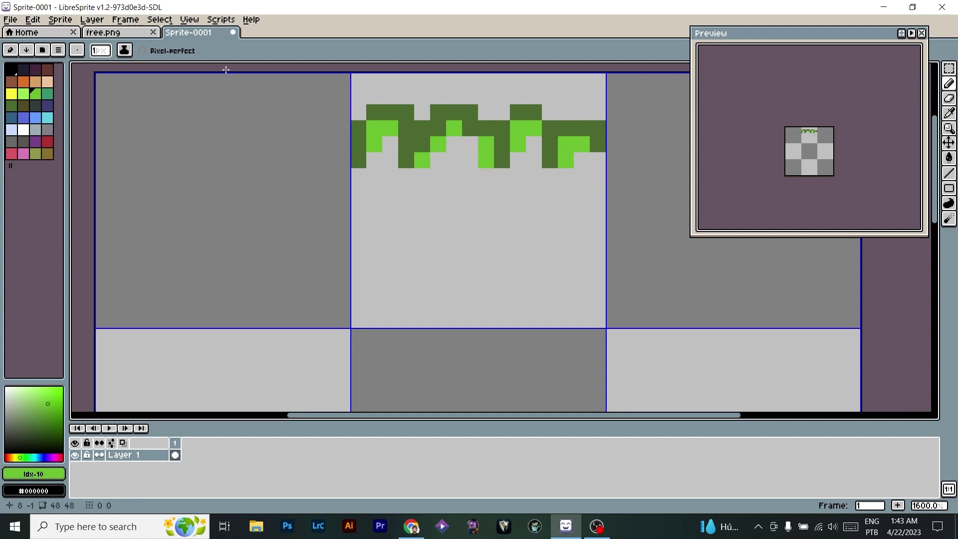
Add a new layer and draw a brown (Idx-31) edge following the top of the dark green grass outline.
{"action": "left_click", "coordinate": [24, 85]}
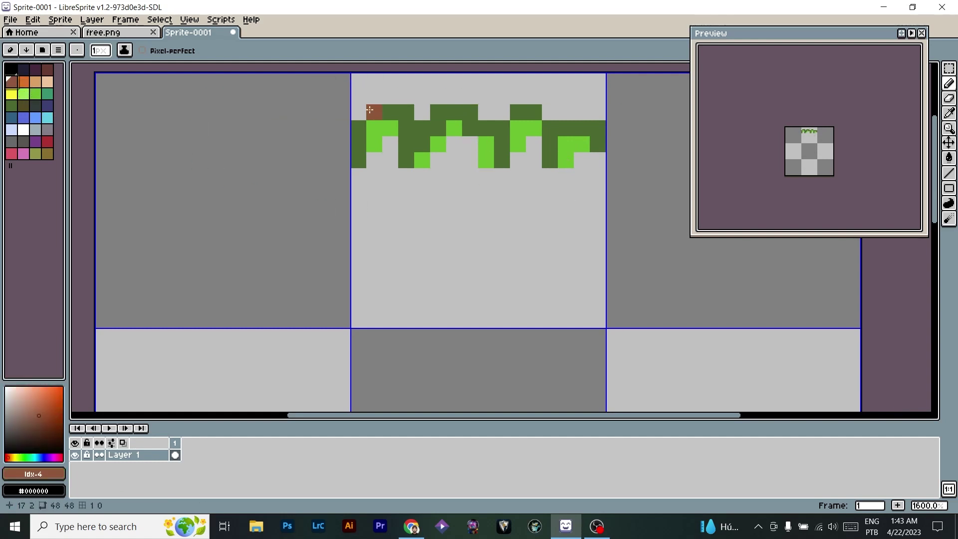
{"action": "left_click", "coordinate": [35, 69]}
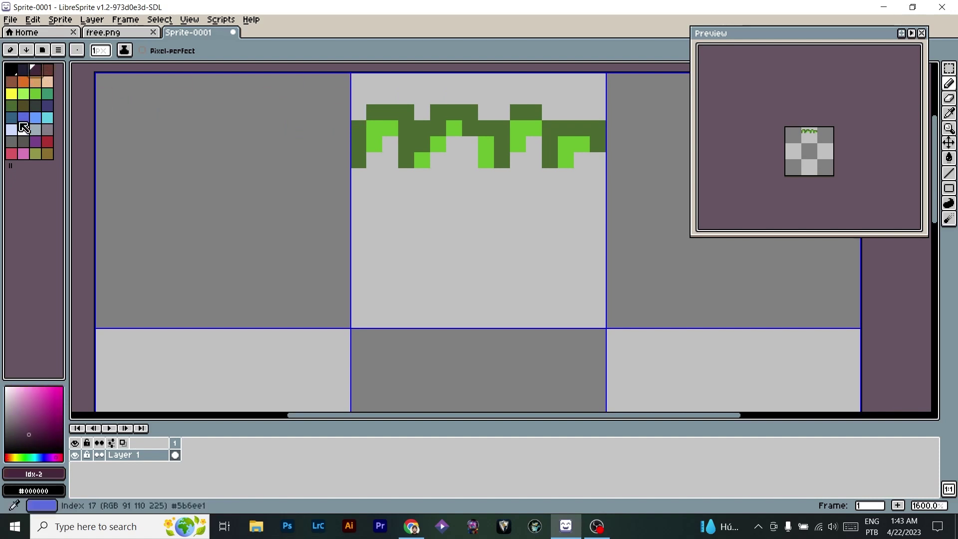
{"action": "left_click", "coordinate": [48, 154]}
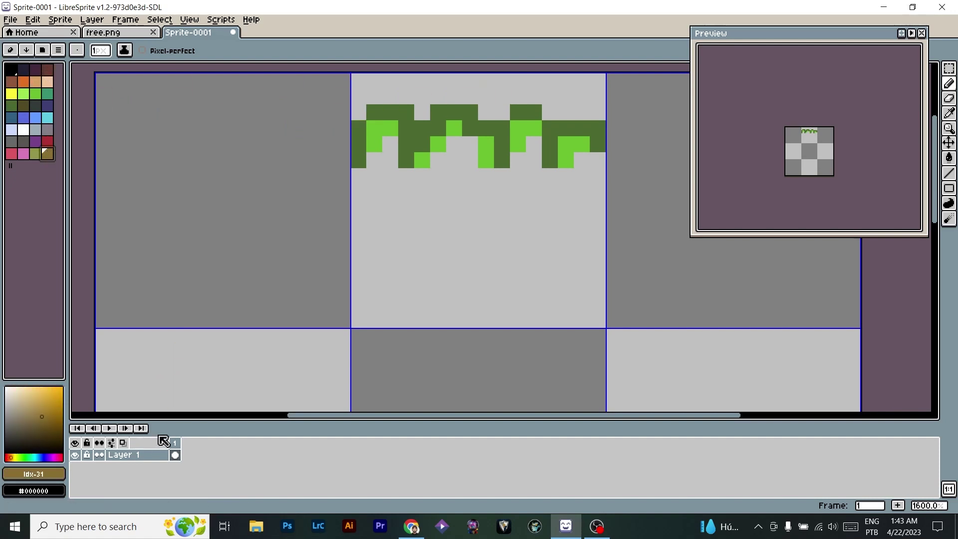
{"action": "key", "text": "shift+n"}
{"action": "left_click", "coordinate": [375, 96]}
{"action": "left_click", "coordinate": [358, 112]}
{"action": "mouse_move", "coordinate": [423, 112]}
{"action": "left_mouse_down"}
{"action": "mouse_move", "coordinate": [439, 98]}
{"action": "mouse_move", "coordinate": [489, 107]}
{"action": "left_mouse_up"}
{"action": "left_click_drag", "start_coordinate": [553, 110], "coordinate": [572, 112]}
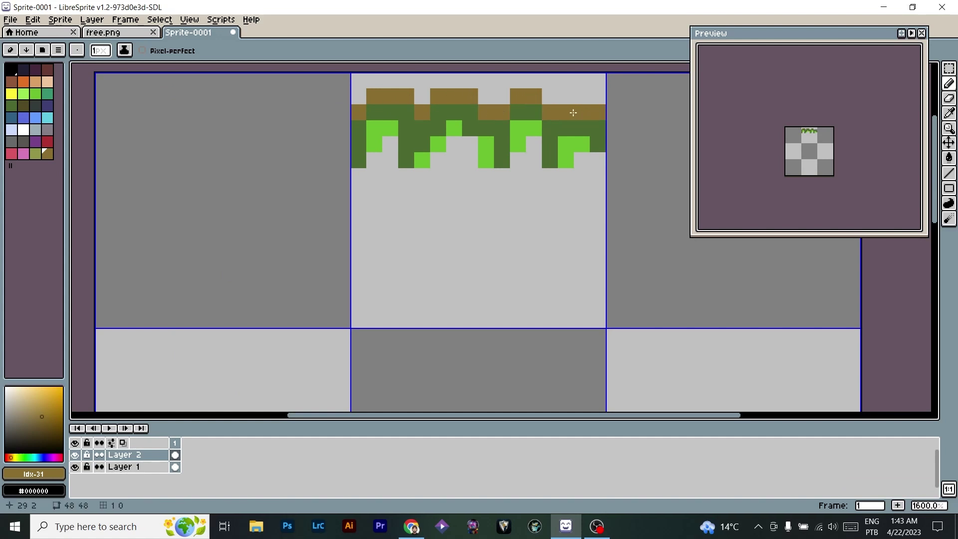
{"action": "key", "text": "ctrl+z"}
Recolour the green pixels in the grass notches with the lighter green Idx-9.
{"action": "left_click", "coordinate": [23, 94]}
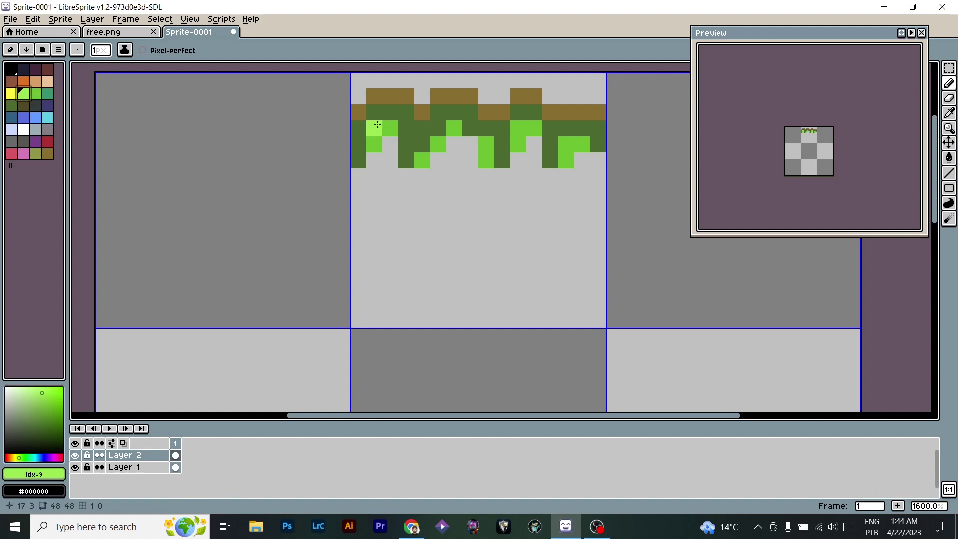
{"action": "left_click_drag", "start_coordinate": [390, 128], "coordinate": [374, 144]}
{"action": "left_click", "coordinate": [454, 131]}
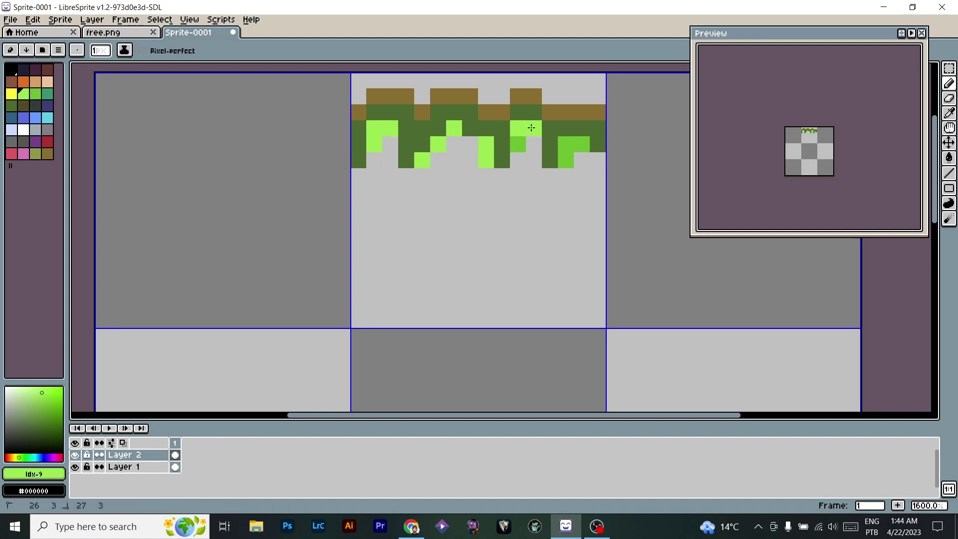
{"action": "left_click_drag", "start_coordinate": [566, 161], "coordinate": [570, 146]}
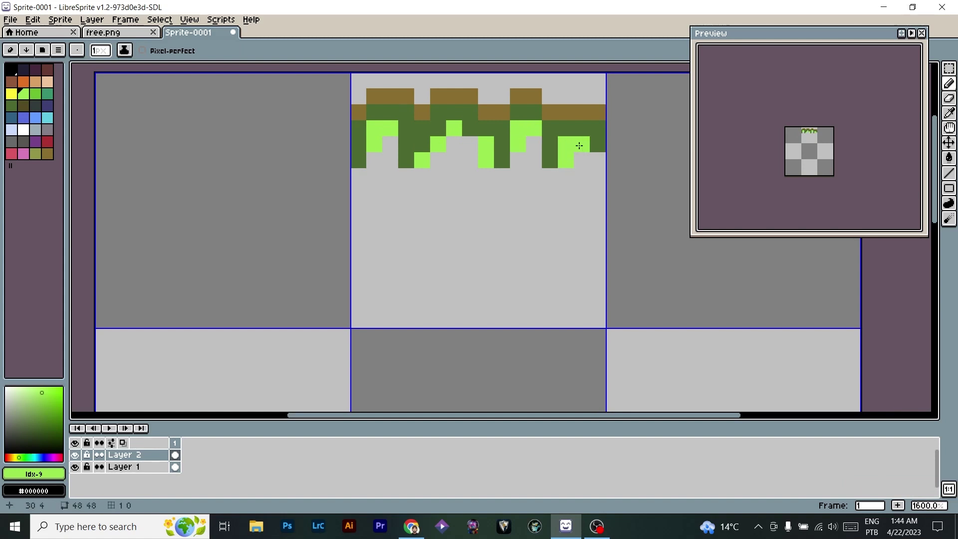
Fill the remaining gaps between the grass blades with medium green (Idx-10).
{"action": "left_click", "coordinate": [35, 93]}
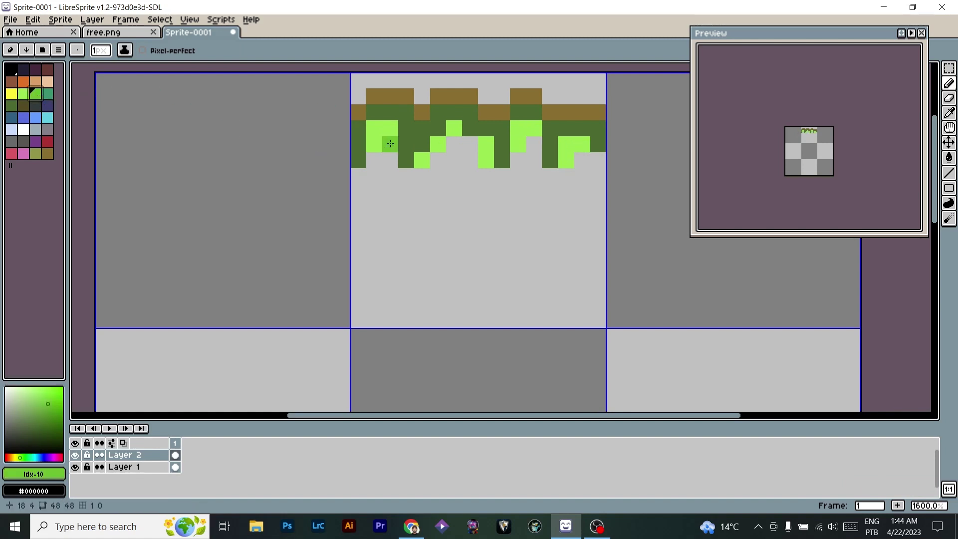
{"action": "left_click_drag", "start_coordinate": [390, 144], "coordinate": [378, 158]}
{"action": "mouse_move", "coordinate": [438, 161]}
{"action": "left_mouse_down"}
{"action": "mouse_move", "coordinate": [461, 159]}
{"action": "mouse_move", "coordinate": [461, 146]}
{"action": "mouse_move", "coordinate": [472, 146]}
{"action": "mouse_move", "coordinate": [473, 161]}
{"action": "mouse_move", "coordinate": [532, 153]}
{"action": "left_mouse_up"}
{"action": "left_click", "coordinate": [534, 160]}
{"action": "left_click", "coordinate": [582, 161]}
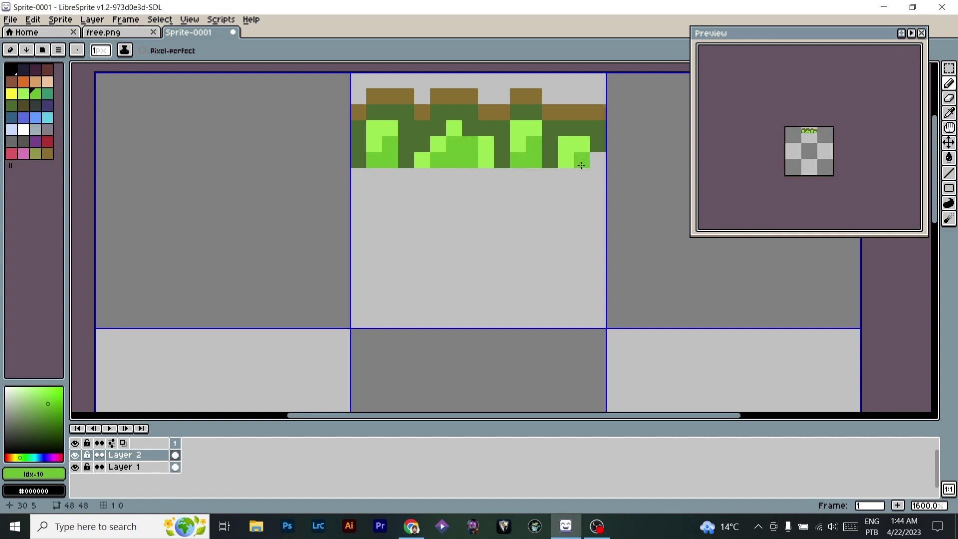
Outline the empty area below the grass blades in green (Idx-10) and fill it down to the tile's bottom edge.
{"action": "left_click_drag", "start_coordinate": [577, 175], "coordinate": [360, 174]}
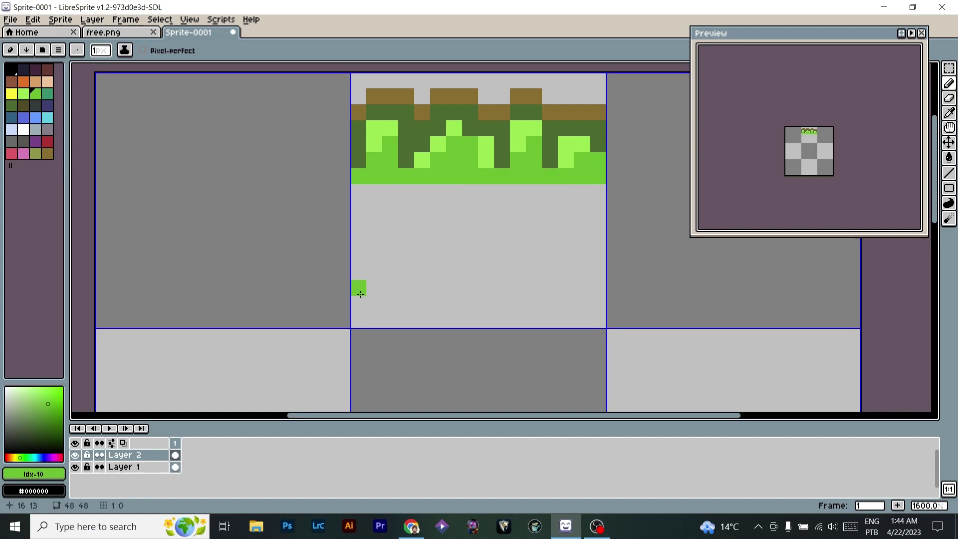
{"action": "left_click", "coordinate": [359, 318], "text": "shift"}
{"action": "left_click", "coordinate": [596, 319], "text": "shift"}
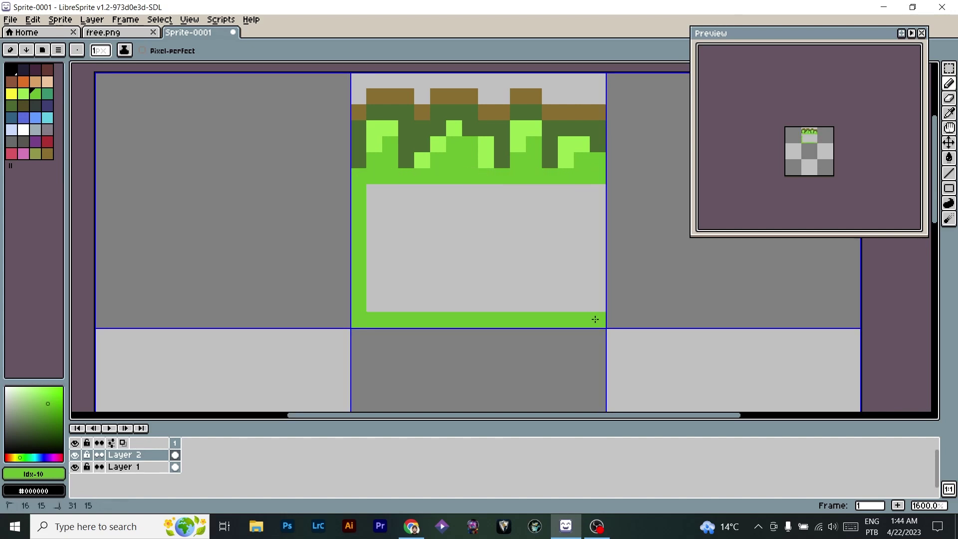
{"action": "left_click", "coordinate": [599, 189], "text": "shift"}
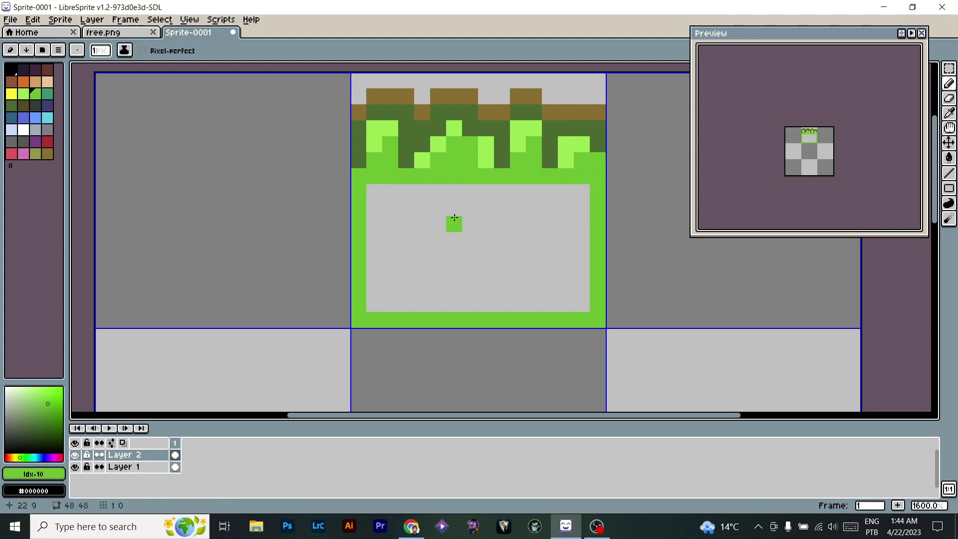
{"action": "key", "text": "g"}
{"action": "left_click", "coordinate": [452, 219]}
{"action": "scroll", "coordinate": [451, 220], "scroll_direction": "down", "scroll_amount": 5}
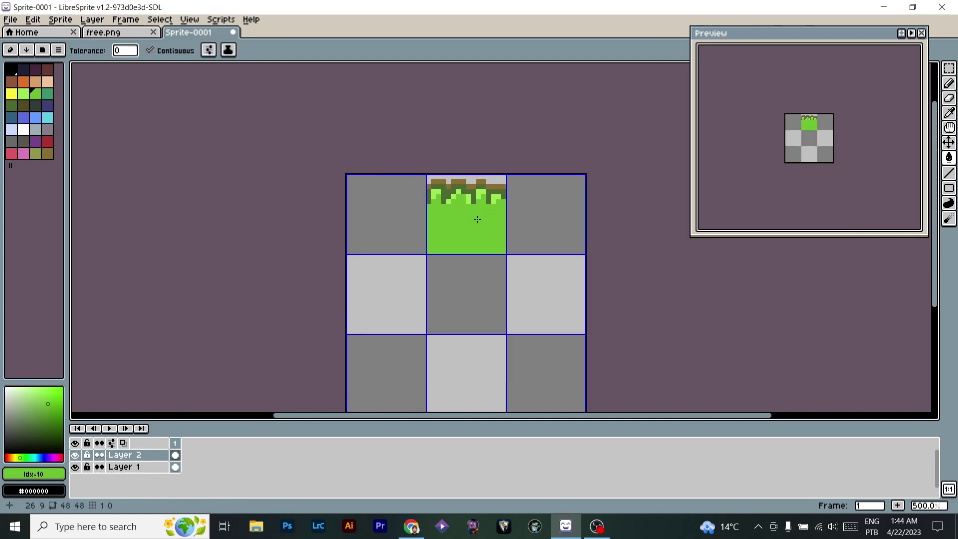
{"action": "scroll", "coordinate": [482, 214], "scroll_direction": "up", "scroll_amount": 5}
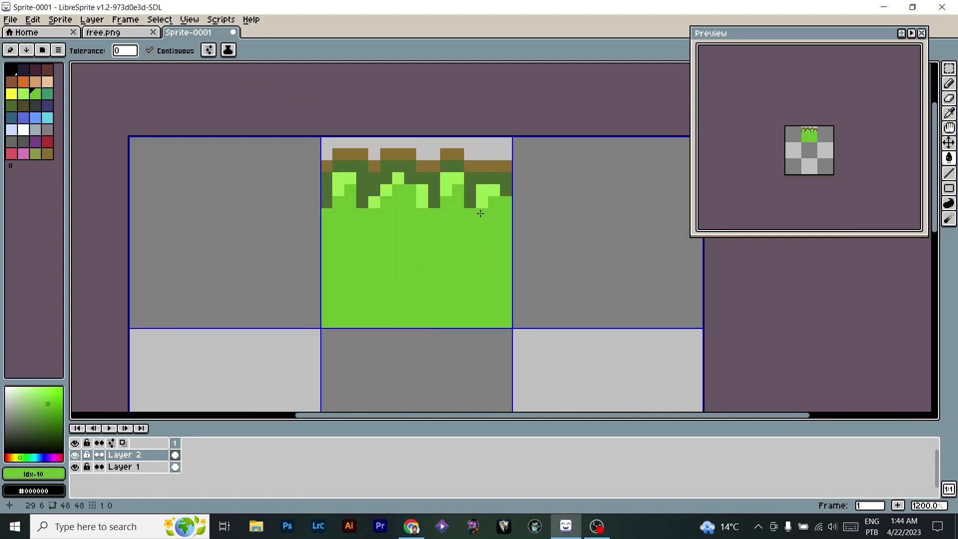
Paint over the tile's brown edge and grass shading in green #6abe30, leaving its top pixel row empty, and erase the stray pixel beside the tile.
{"action": "left_click", "coordinate": [435, 170]}
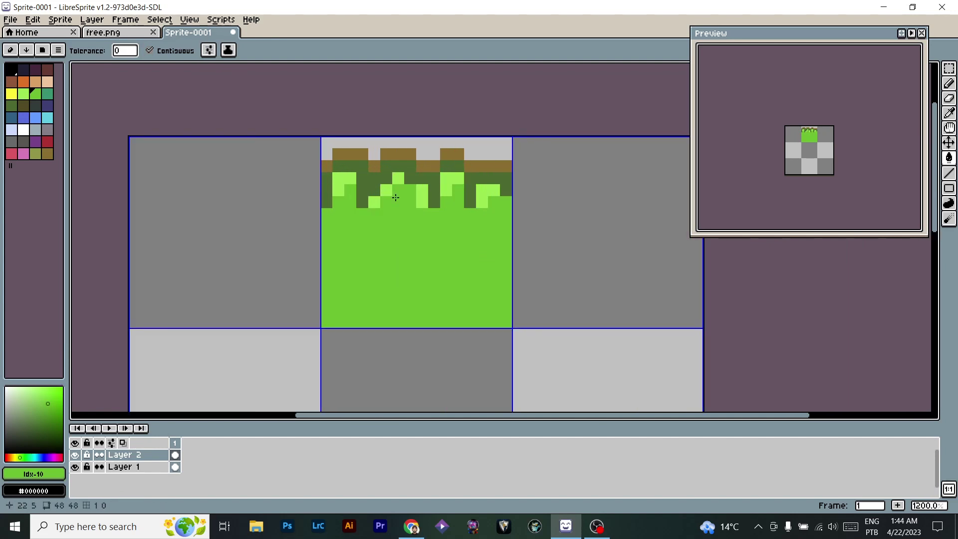
{"action": "scroll", "coordinate": [396, 197], "scroll_direction": "up", "scroll_amount": 1}
{"action": "left_click_drag", "start_coordinate": [401, 171], "coordinate": [349, 207]}
{"action": "left_click", "coordinate": [353, 275], "text": "alt"}
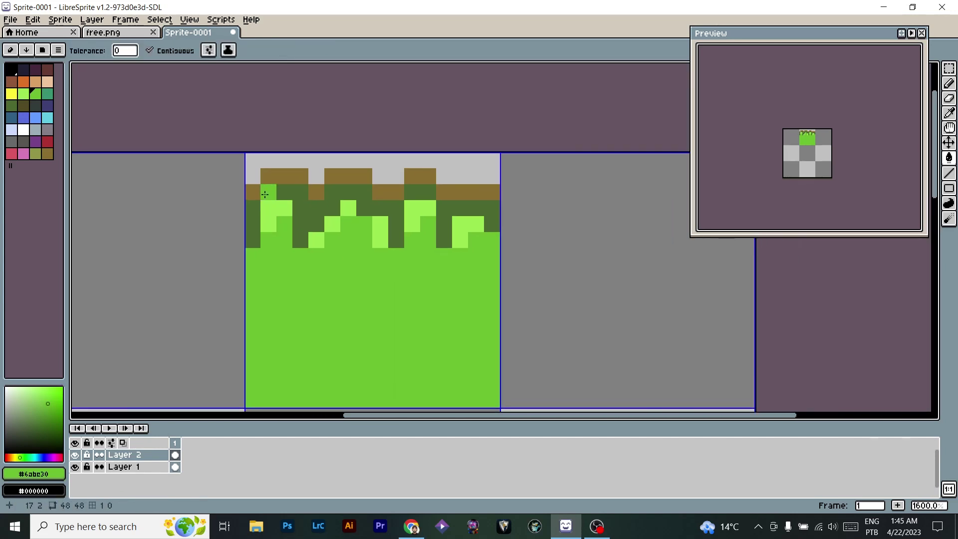
{"action": "left_click", "coordinate": [492, 208]}
{"action": "key", "text": "b"}
{"action": "mouse_move", "coordinate": [380, 209]}
{"action": "left_mouse_down"}
{"action": "mouse_move", "coordinate": [264, 214]}
{"action": "mouse_move", "coordinate": [255, 182]}
{"action": "mouse_move", "coordinate": [464, 180]}
{"action": "mouse_move", "coordinate": [495, 194]}
{"action": "mouse_move", "coordinate": [243, 200]}
{"action": "mouse_move", "coordinate": [471, 224]}
{"action": "mouse_move", "coordinate": [366, 225]}
{"action": "mouse_move", "coordinate": [435, 205]}
{"action": "mouse_move", "coordinate": [459, 246]}
{"action": "mouse_move", "coordinate": [378, 213]}
{"action": "mouse_move", "coordinate": [287, 244]}
{"action": "mouse_move", "coordinate": [301, 216]}
{"action": "left_mouse_up"}
{"action": "key", "text": "e"}
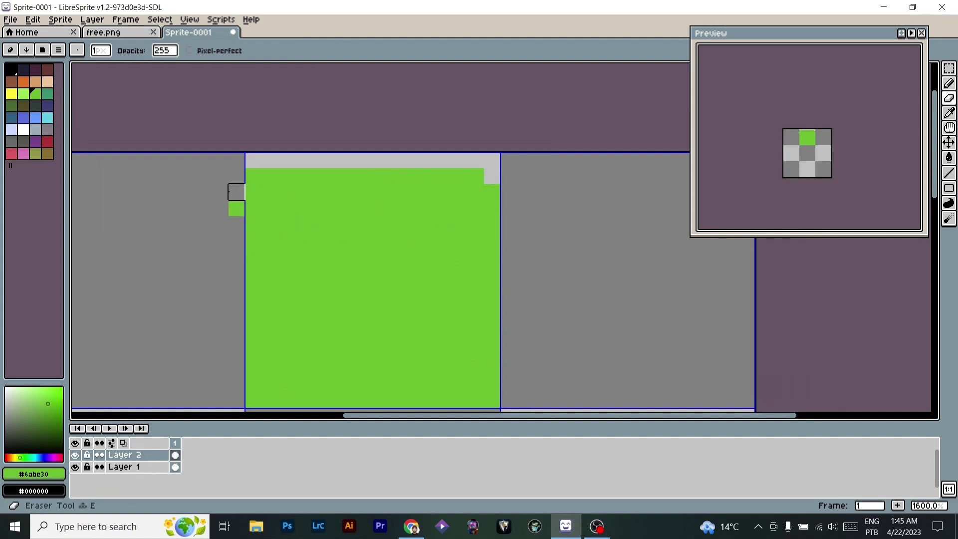
{"action": "left_click", "coordinate": [236, 208]}
{"action": "key", "text": "b"}
{"action": "left_click", "coordinate": [492, 176]}
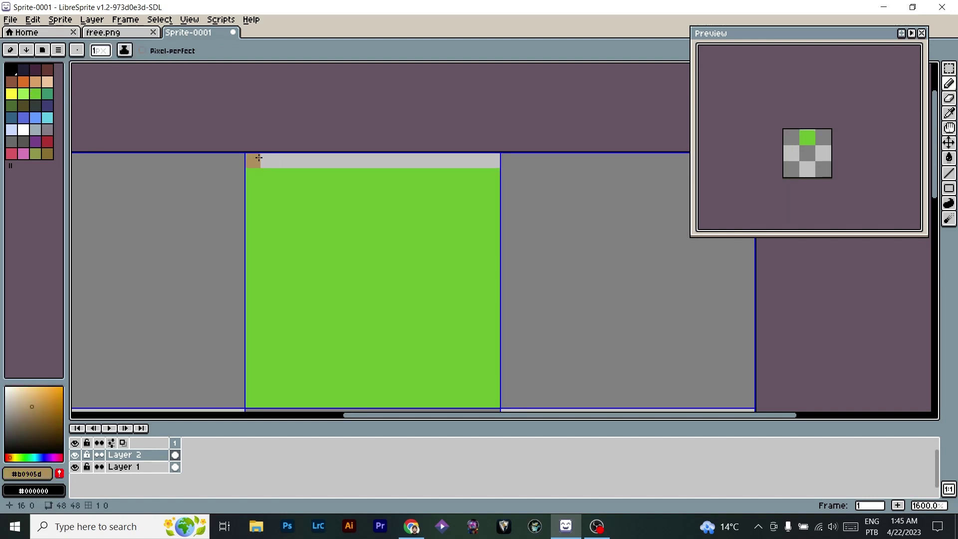
Paint the top three pixel rows of the top-middle tile in brown #b0905d.
{"action": "left_click_drag", "start_coordinate": [259, 158], "coordinate": [479, 155]}
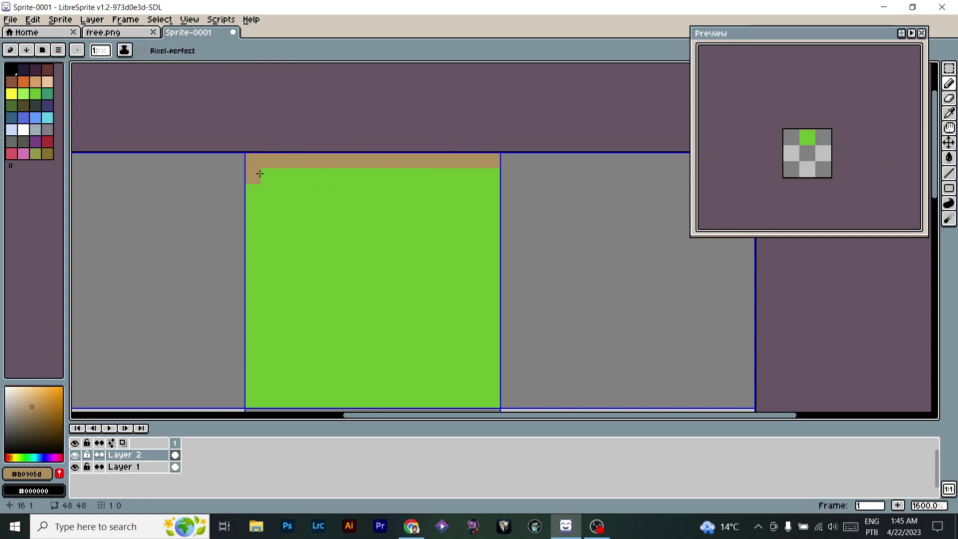
{"action": "left_click_drag", "start_coordinate": [256, 171], "coordinate": [491, 170]}
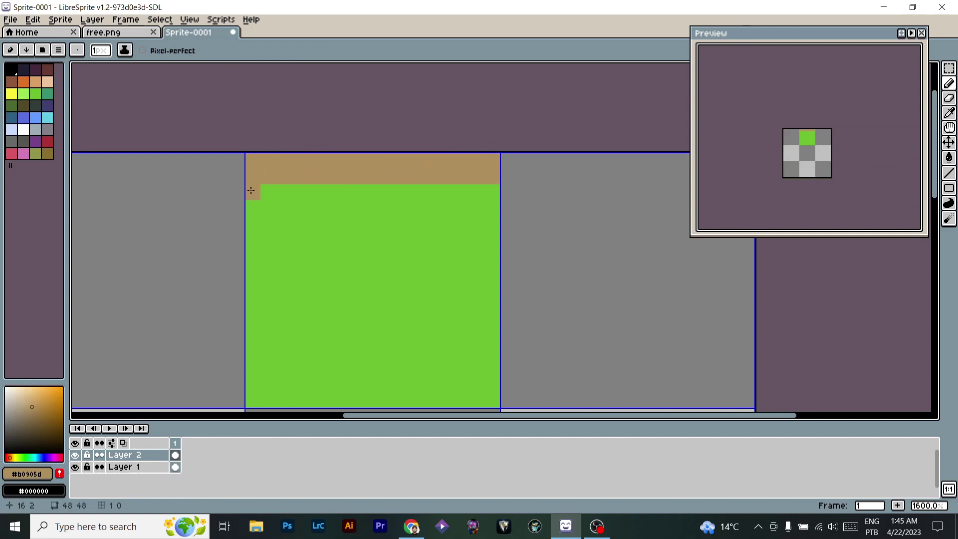
{"action": "left_click_drag", "start_coordinate": [251, 191], "coordinate": [473, 191]}
{"action": "left_click_drag", "start_coordinate": [459, 222], "coordinate": [467, 147]}
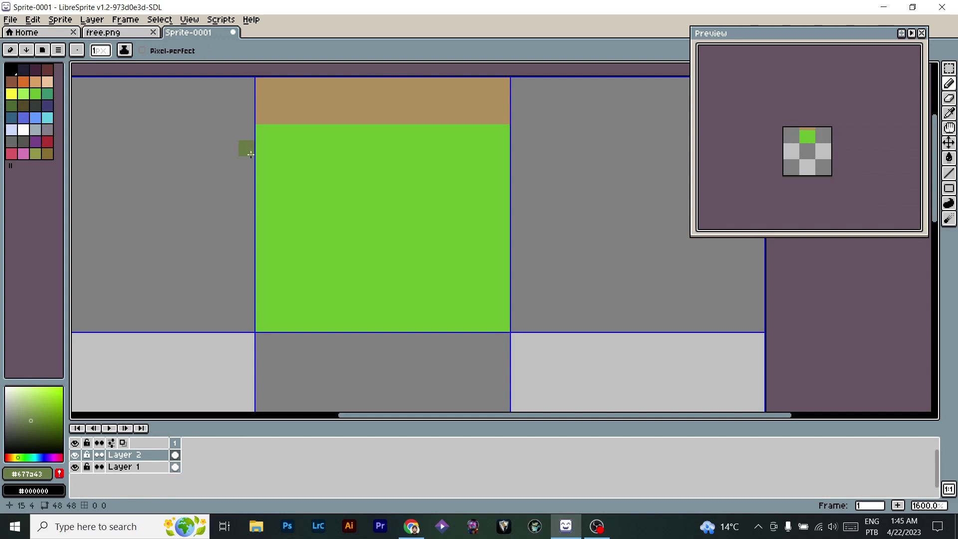
Outline the first two grass blades along the dirt edge in dark green Idx-12, with a V-shaped notch between them.
{"action": "left_click", "coordinate": [11, 106]}
{"action": "mouse_move", "coordinate": [260, 138]}
{"action": "left_mouse_down"}
{"action": "mouse_move", "coordinate": [258, 159]}
{"action": "mouse_move", "coordinate": [275, 133]}
{"action": "left_mouse_up"}
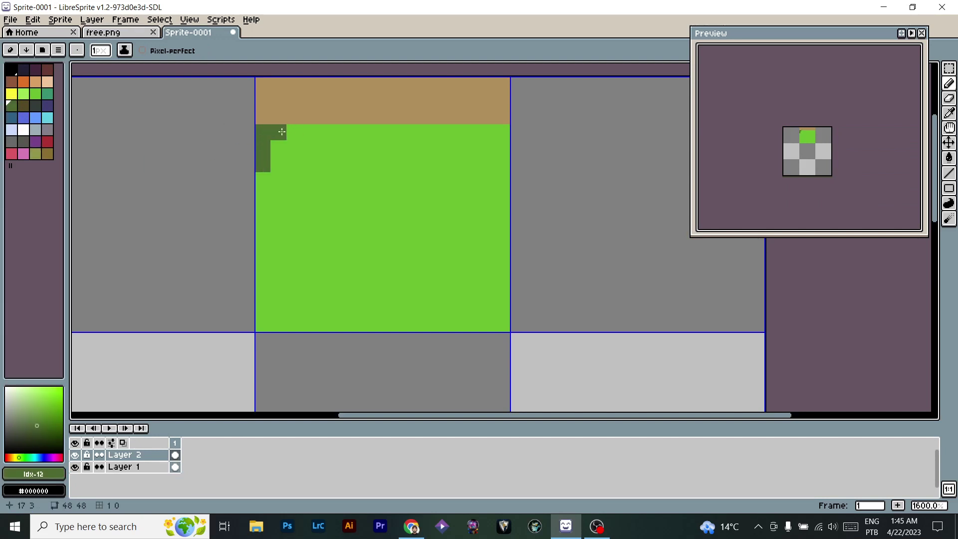
{"action": "left_click", "coordinate": [274, 131]}
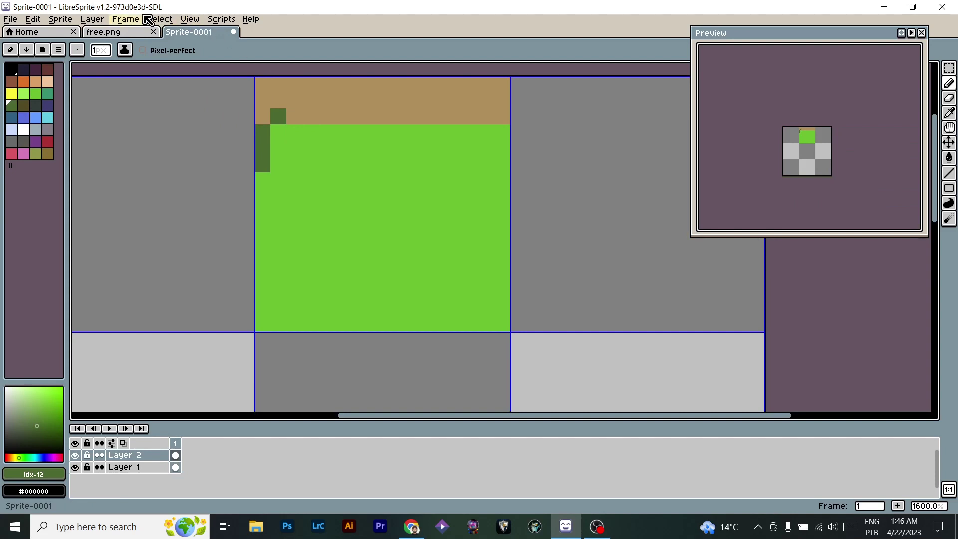
{"action": "left_click", "coordinate": [283, 177]}
{"action": "left_click", "coordinate": [327, 148]}
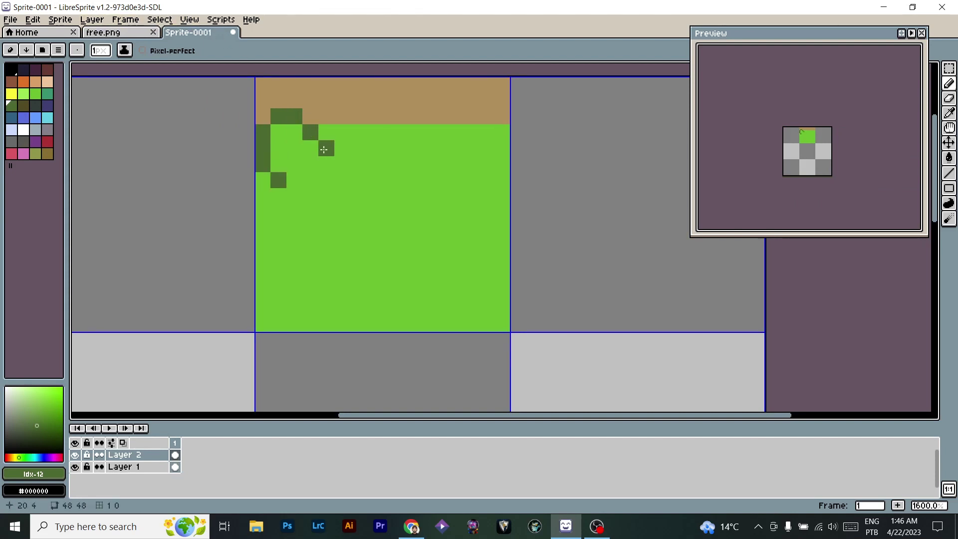
{"action": "left_click", "coordinate": [343, 132]}
{"action": "left_click", "coordinate": [358, 117]}
{"action": "left_click", "coordinate": [375, 116]}
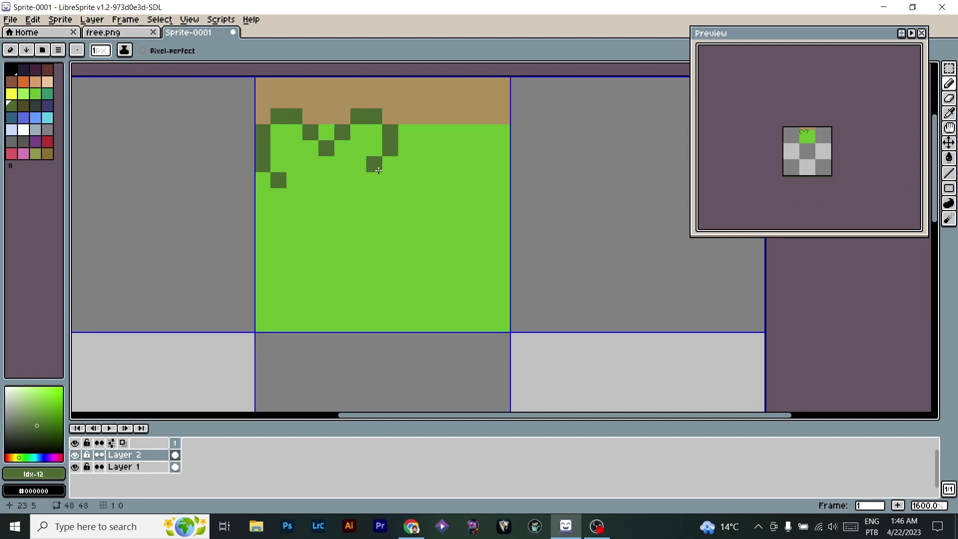
Extend the second blade's stem downward and continue the dark green Idx-12 outline in steps to the tile's right edge.
{"action": "left_click", "coordinate": [390, 165]}
{"action": "left_click", "coordinate": [374, 180]}
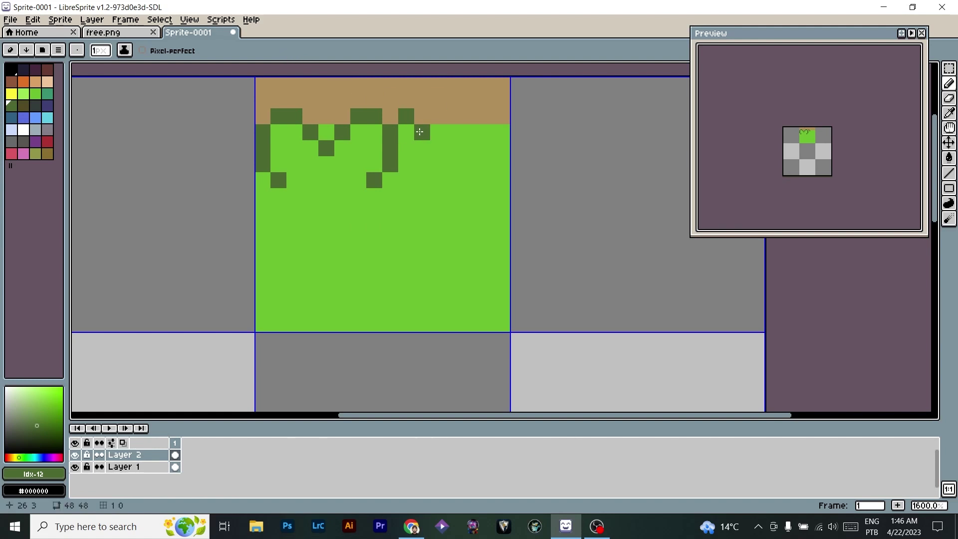
{"action": "left_click", "coordinate": [448, 113]}
{"action": "left_click", "coordinate": [470, 100]}
{"action": "left_click", "coordinate": [485, 100]}
{"action": "left_click", "coordinate": [502, 116]}
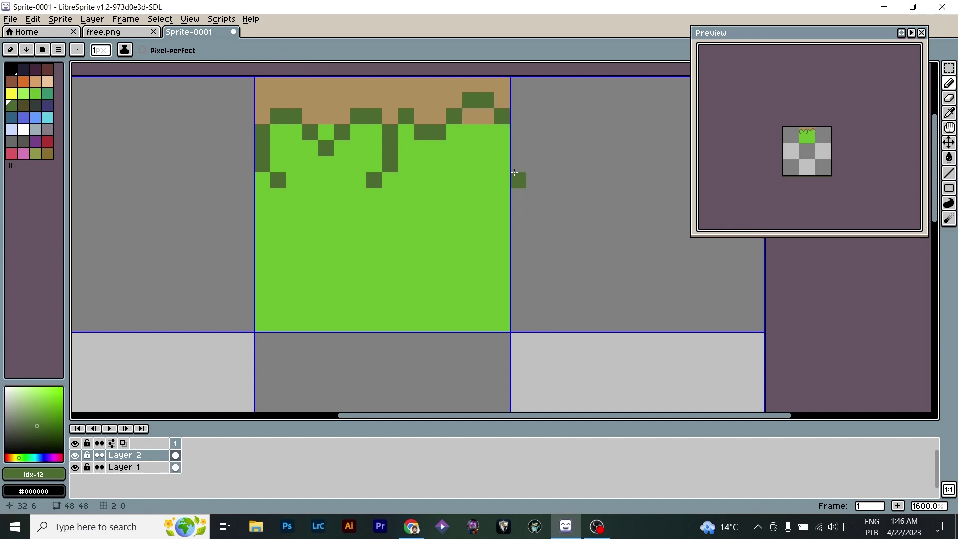
{"action": "left_click", "coordinate": [294, 168]}
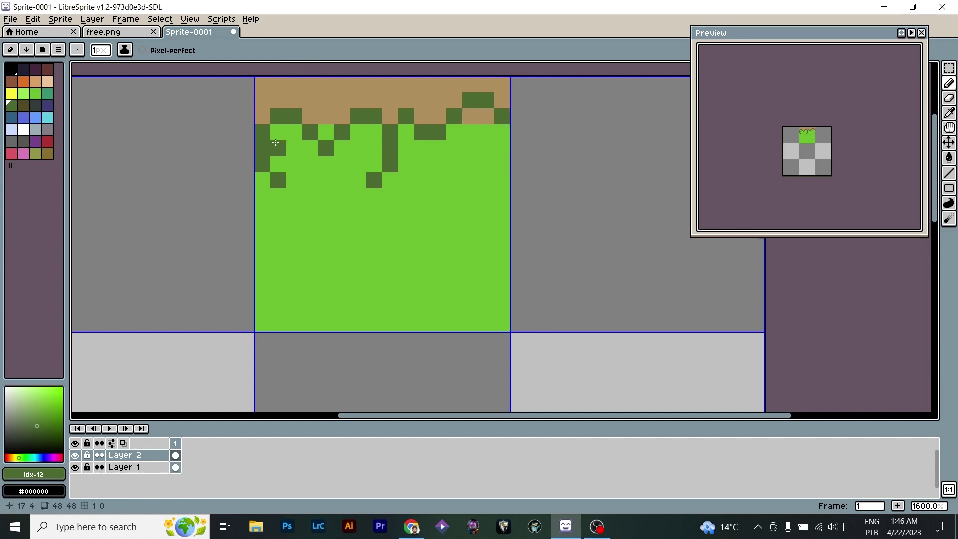
Highlight the pixels just inside the grass outline with lighter green Idx-9 and fill the notch between the first blades with brown #b0905d.
{"action": "left_click", "coordinate": [23, 93]}
{"action": "left_click", "coordinate": [278, 164]}
{"action": "left_click_drag", "start_coordinate": [278, 136], "coordinate": [278, 148]}
{"action": "left_click", "coordinate": [294, 132]}
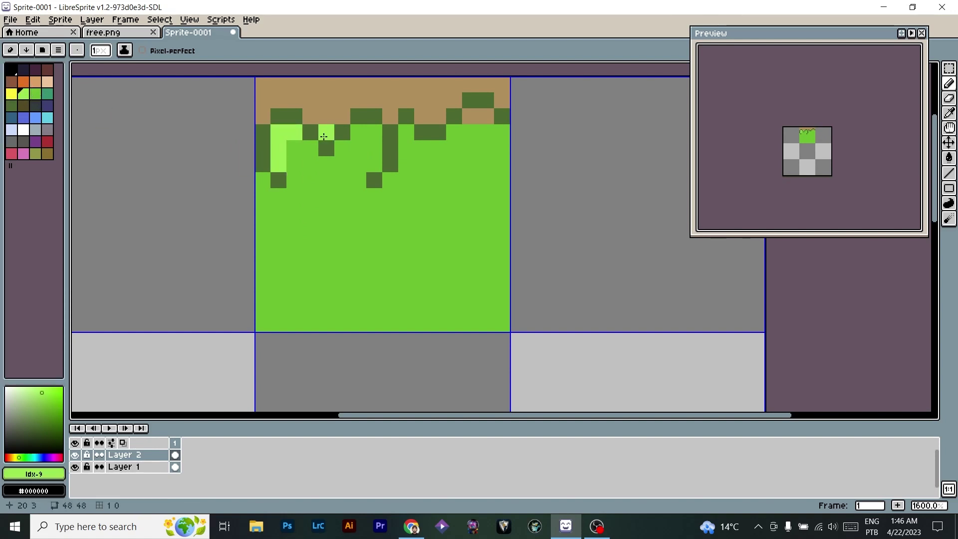
{"action": "left_click", "coordinate": [359, 133]}
{"action": "left_click", "coordinate": [374, 132]}
{"action": "left_click", "coordinate": [342, 148]}
{"action": "left_click", "coordinate": [406, 132]}
{"action": "left_click", "coordinate": [454, 133]}
{"action": "left_click_drag", "start_coordinate": [470, 117], "coordinate": [486, 116]}
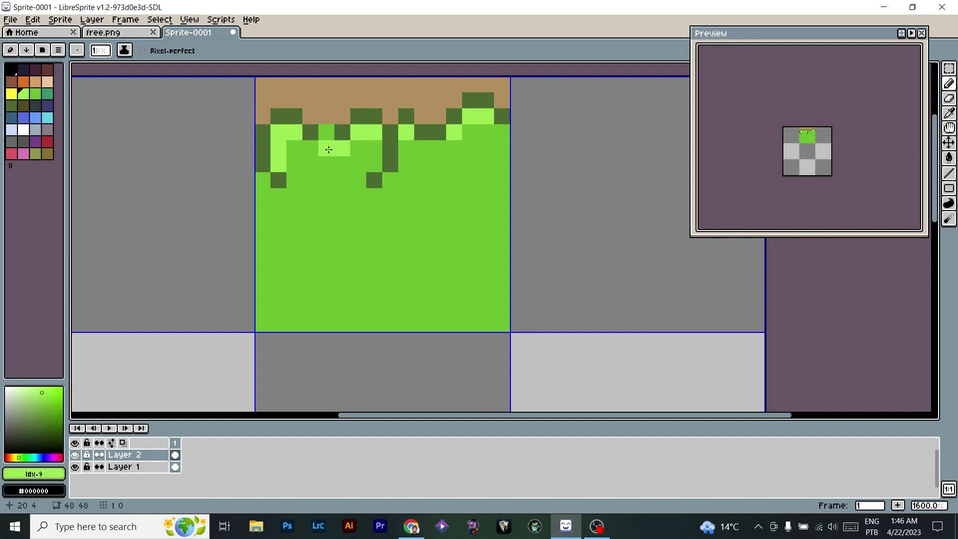
{"action": "left_click", "coordinate": [327, 117], "text": "alt"}
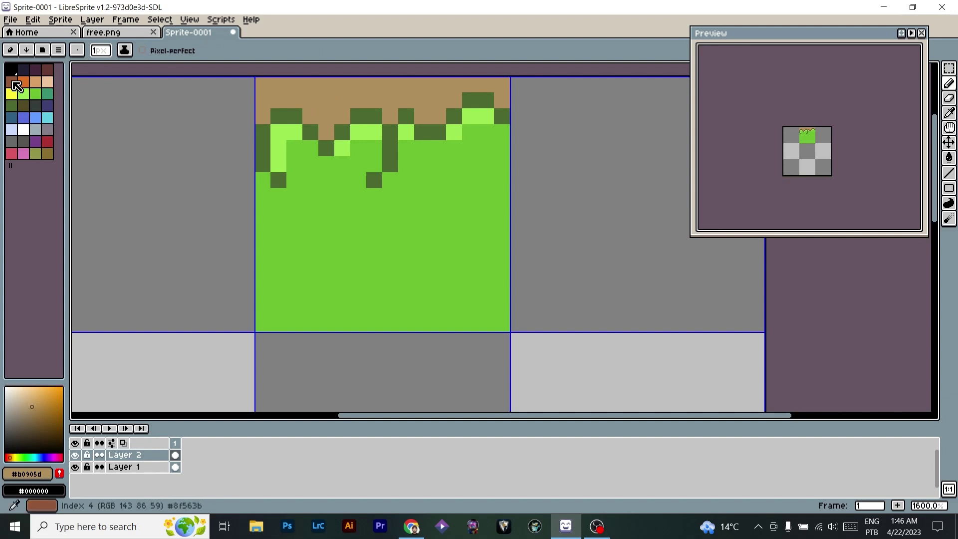
Add a new layer and paint a reddish-brown Idx-4 shadow along the dirt directly above the grass outline.
{"action": "left_click", "coordinate": [47, 69]}
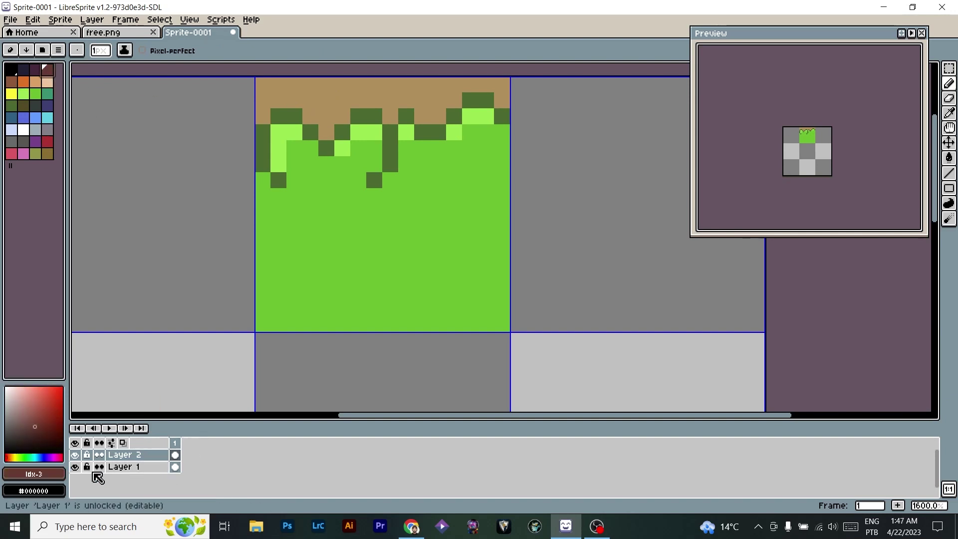
{"action": "key", "text": "shift+n"}
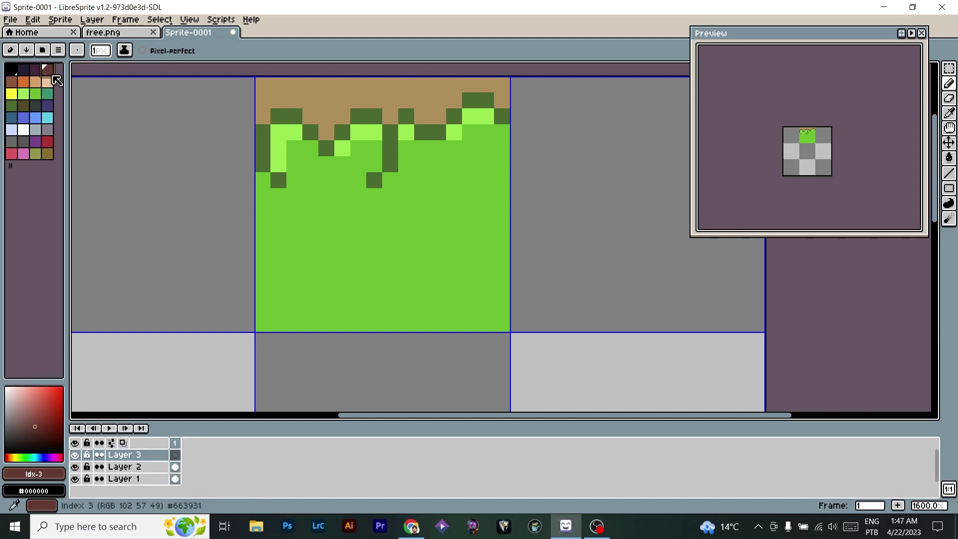
{"action": "left_click", "coordinate": [12, 83]}
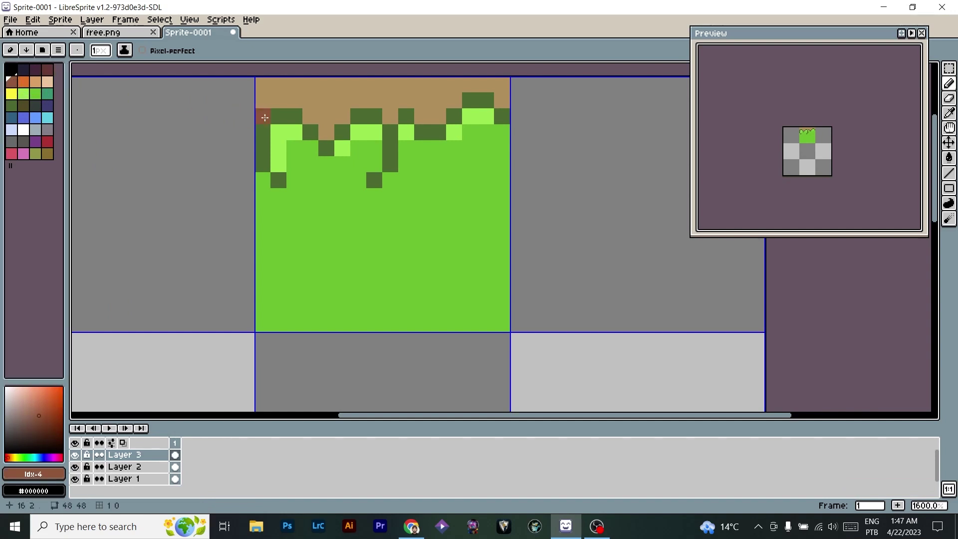
{"action": "left_click", "coordinate": [314, 116]}
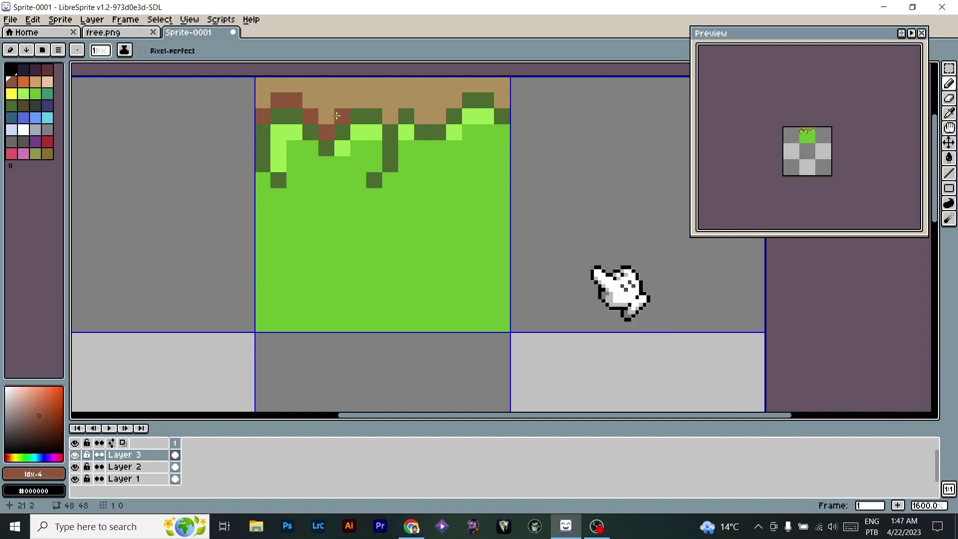
{"action": "key", "text": "ctrl+z"}
{"action": "key", "text": "ctrl+z"}
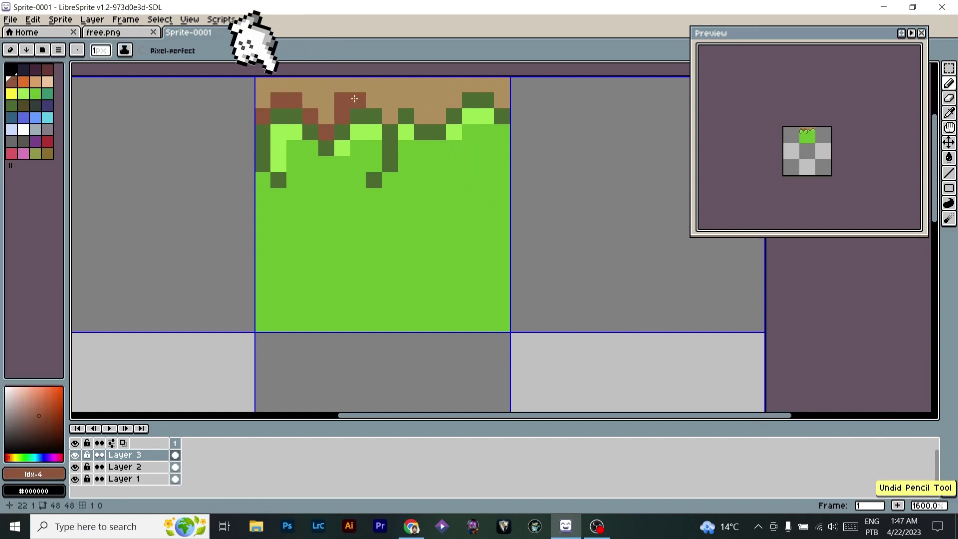
{"action": "left_click_drag", "start_coordinate": [355, 98], "coordinate": [390, 110]}
{"action": "left_click", "coordinate": [423, 117]}
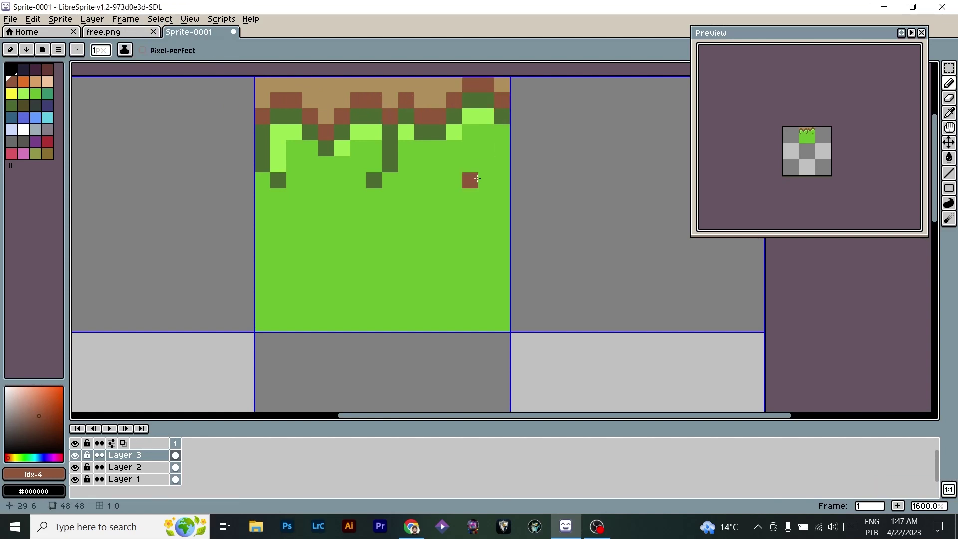
Lower the opacity of Layer 3 to 105 to soften the dirt shadow.
{"action": "scroll", "coordinate": [405, 228], "scroll_direction": "down", "scroll_amount": 4}
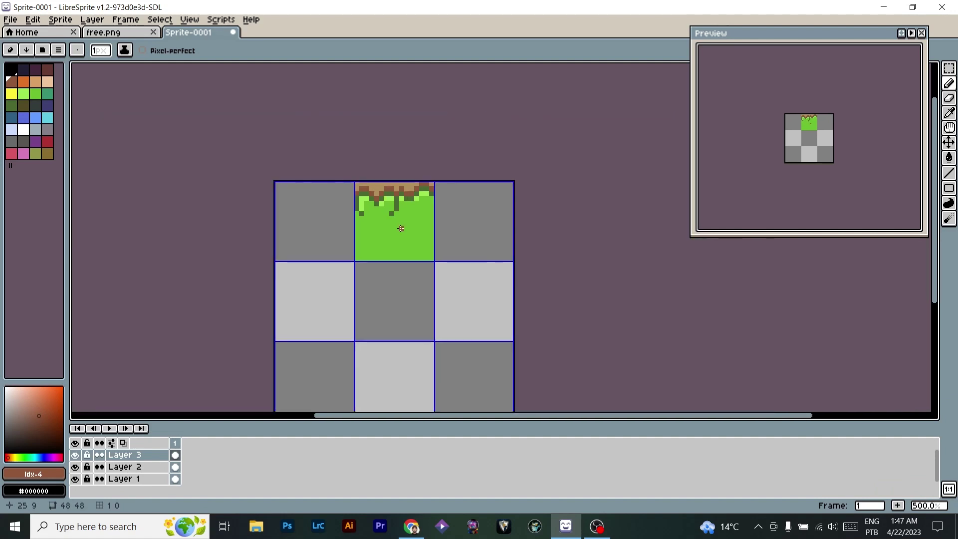
{"action": "scroll", "coordinate": [397, 201], "scroll_direction": "up", "scroll_amount": 4}
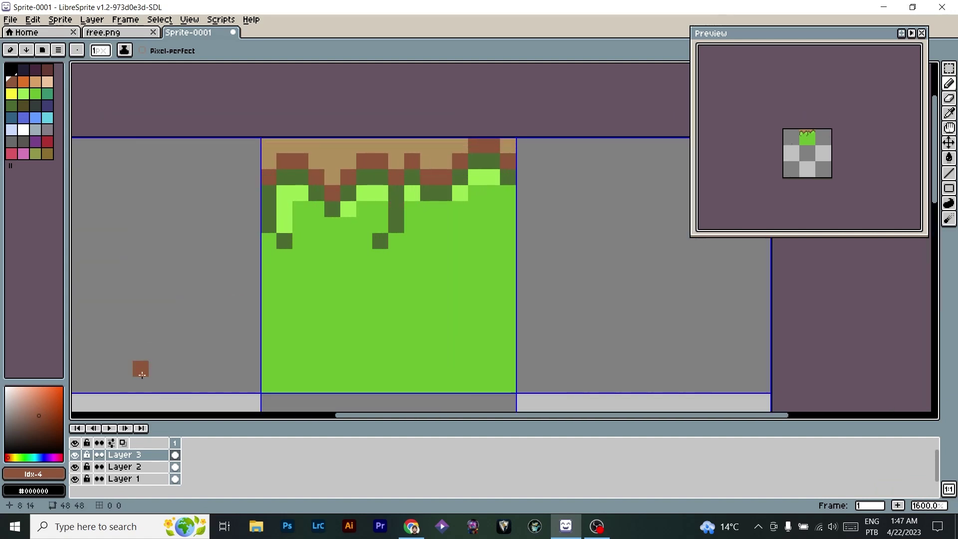
{"action": "double_click", "coordinate": [140, 454]}
{"action": "left_click_drag", "start_coordinate": [530, 295], "coordinate": [494, 294]}
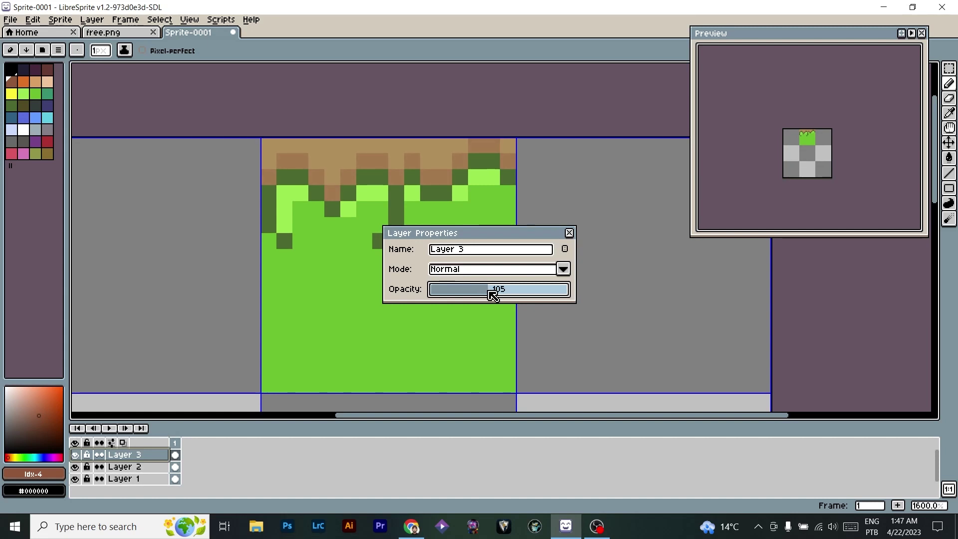
{"action": "left_click", "coordinate": [570, 233]}
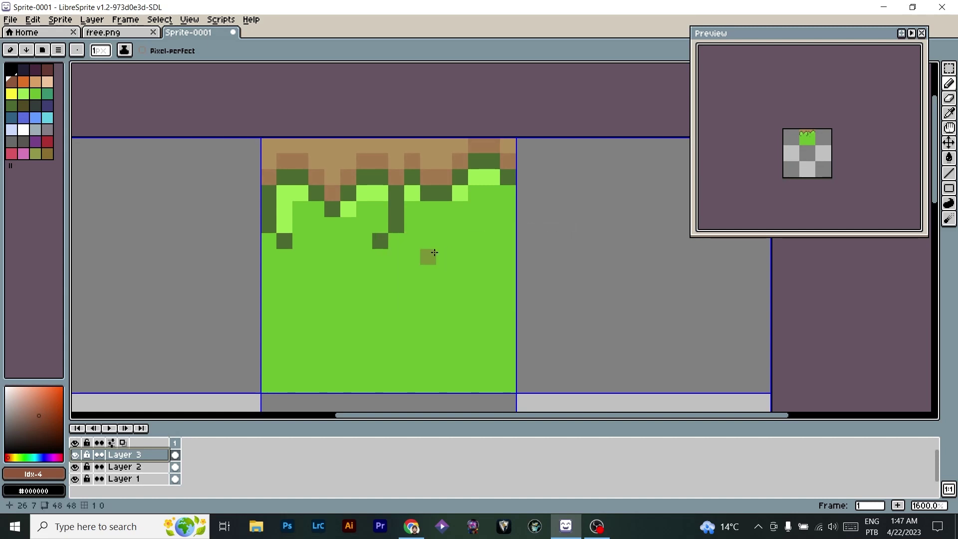
Thicken the highlights under the grass outline on Layer 2 with sampled light green #99e550.
{"action": "scroll", "coordinate": [426, 257], "scroll_direction": "down", "scroll_amount": 1}
{"action": "left_click", "coordinate": [416, 210], "text": "alt"}
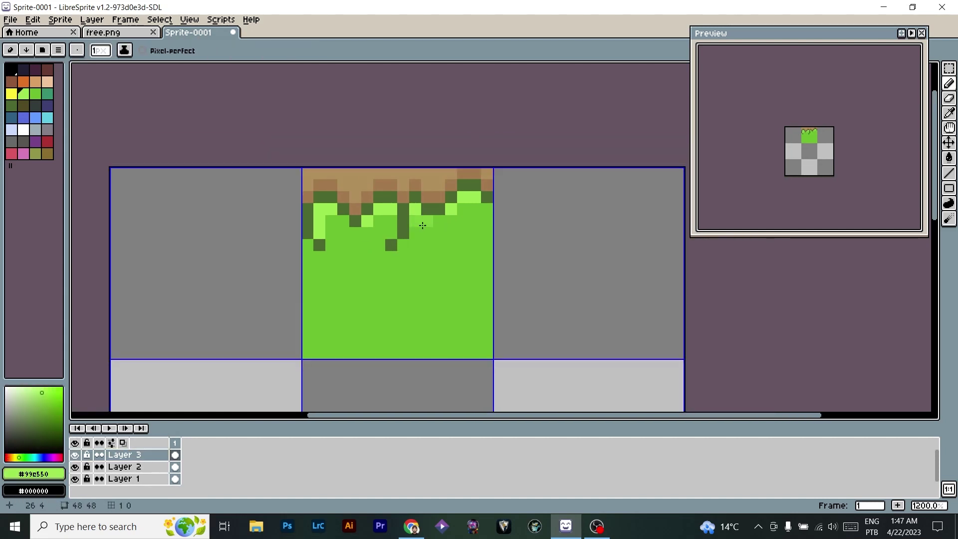
{"action": "left_click", "coordinate": [135, 466]}
{"action": "left_click_drag", "start_coordinate": [415, 221], "coordinate": [428, 230]}
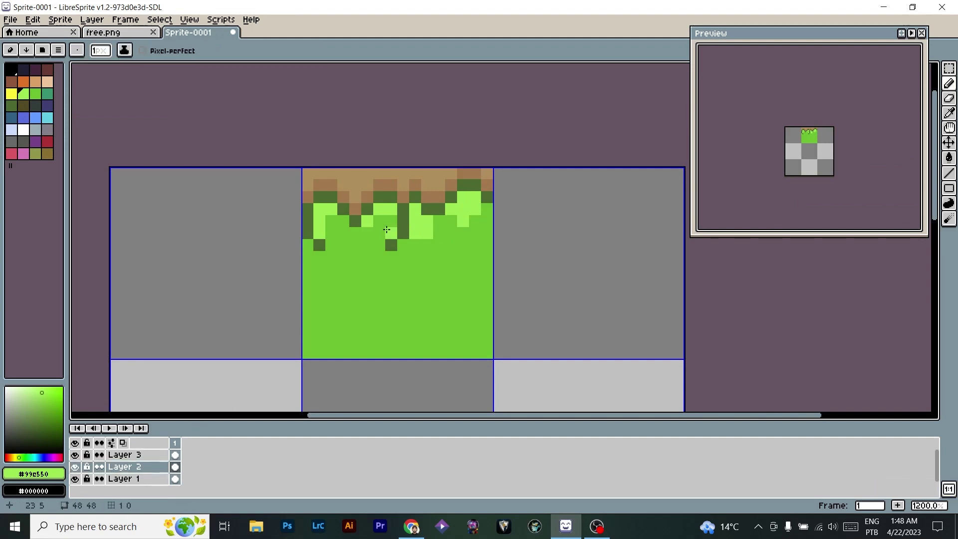
{"action": "scroll", "coordinate": [428, 255], "scroll_direction": "down", "scroll_amount": 5}
{"action": "scroll", "coordinate": [427, 245], "scroll_direction": "up", "scroll_amount": 1}
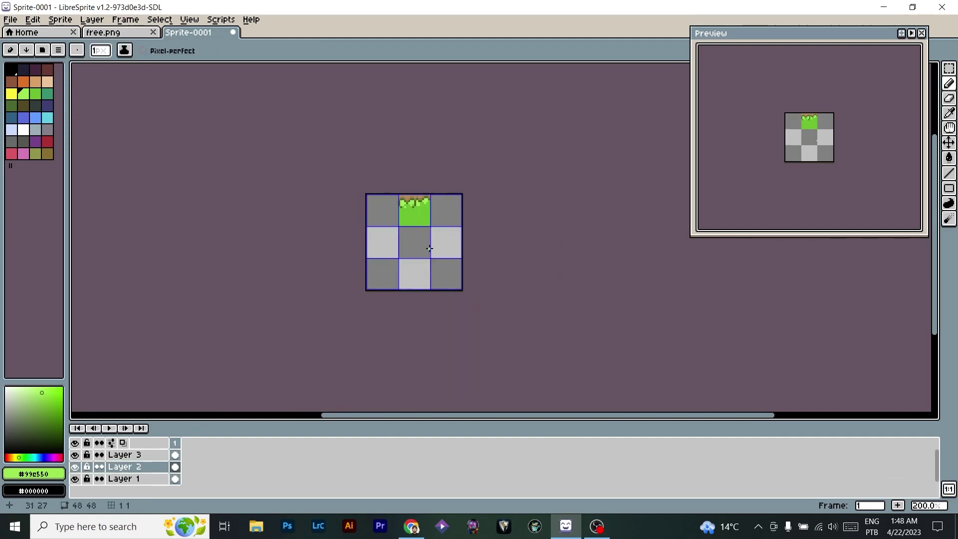
Enlarge the preview window and magnify the sprite inside it.
{"action": "left_click_drag", "start_coordinate": [851, 235], "coordinate": [850, 305]}
{"action": "scroll", "coordinate": [840, 198], "scroll_direction": "up", "scroll_amount": 4}
{"action": "left_click_drag", "start_coordinate": [795, 152], "coordinate": [864, 210]}
{"action": "scroll", "coordinate": [464, 260], "scroll_direction": "up", "scroll_amount": 2}
{"action": "scroll", "coordinate": [391, 214], "scroll_direction": "up", "scroll_amount": 3}
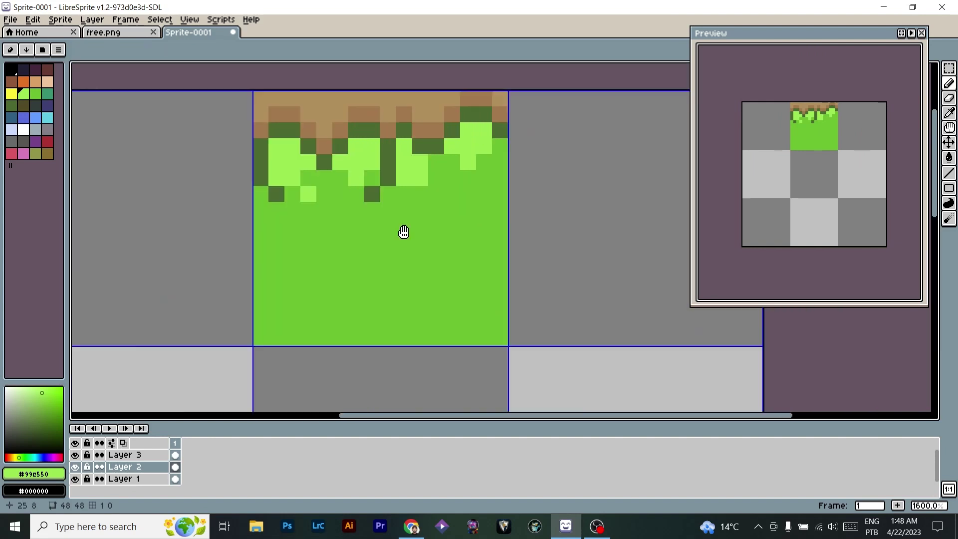
{"action": "scroll", "coordinate": [465, 182], "scroll_direction": "down", "scroll_amount": 2}
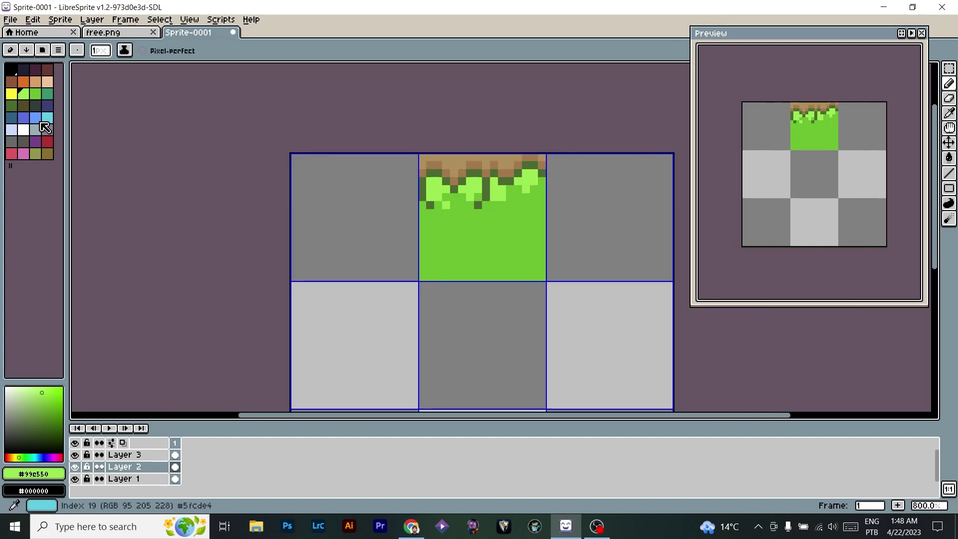
{"action": "left_click", "coordinate": [467, 221], "text": "alt"}
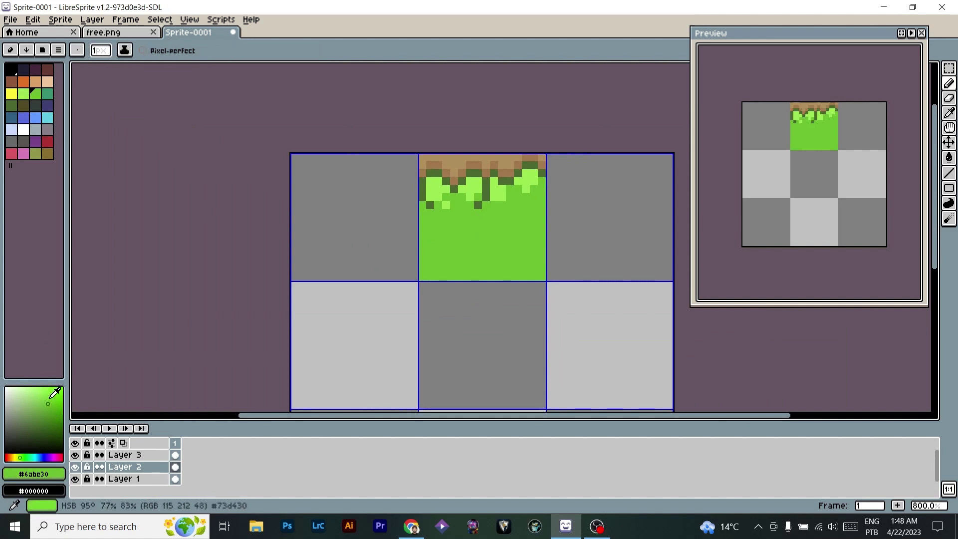
{"action": "left_click", "coordinate": [22, 455]}
{"action": "left_click_drag", "start_coordinate": [43, 424], "coordinate": [45, 401]}
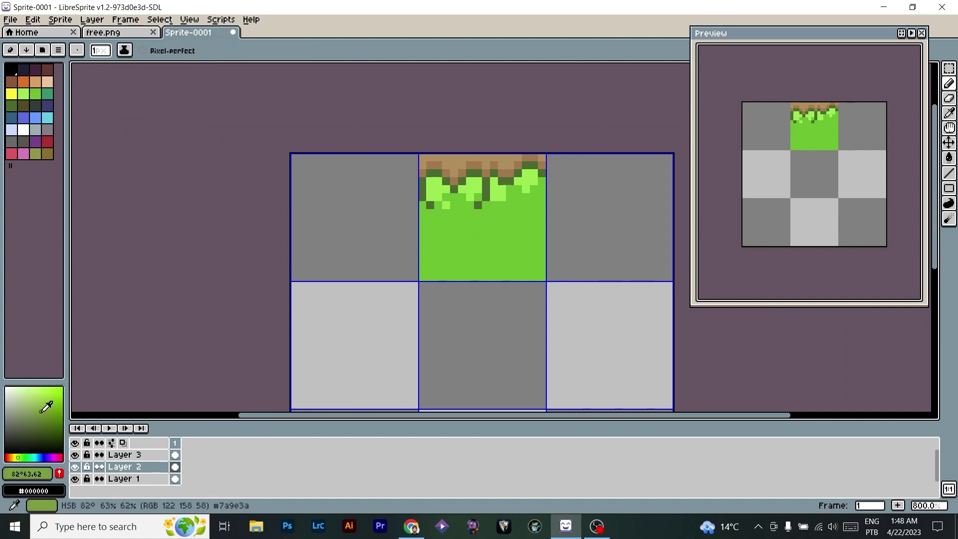
{"action": "left_click", "coordinate": [29, 457]}
{"action": "left_click", "coordinate": [30, 474]}
{"action": "left_click", "coordinate": [33, 475]}
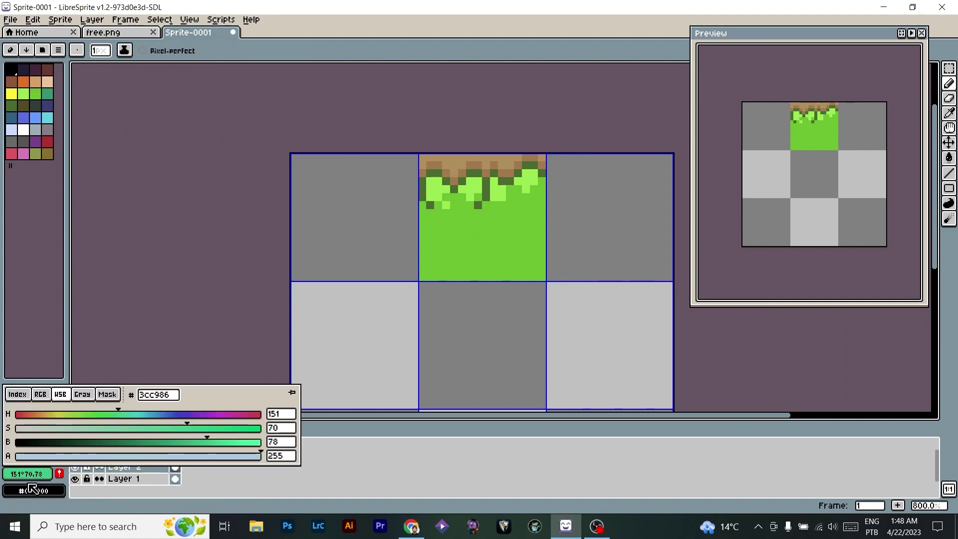
Sample the tile's base green, adjust it to yellow-green #96c730 and fill the grass area with it.
{"action": "left_click", "coordinate": [460, 230], "text": "alt"}
{"action": "left_click", "coordinate": [33, 475]}
{"action": "mouse_move", "coordinate": [116, 410]}
{"action": "left_mouse_down"}
{"action": "mouse_move", "coordinate": [212, 427]}
{"action": "mouse_move", "coordinate": [186, 429]}
{"action": "mouse_move", "coordinate": [209, 432]}
{"action": "mouse_move", "coordinate": [195, 433]}
{"action": "left_mouse_up"}
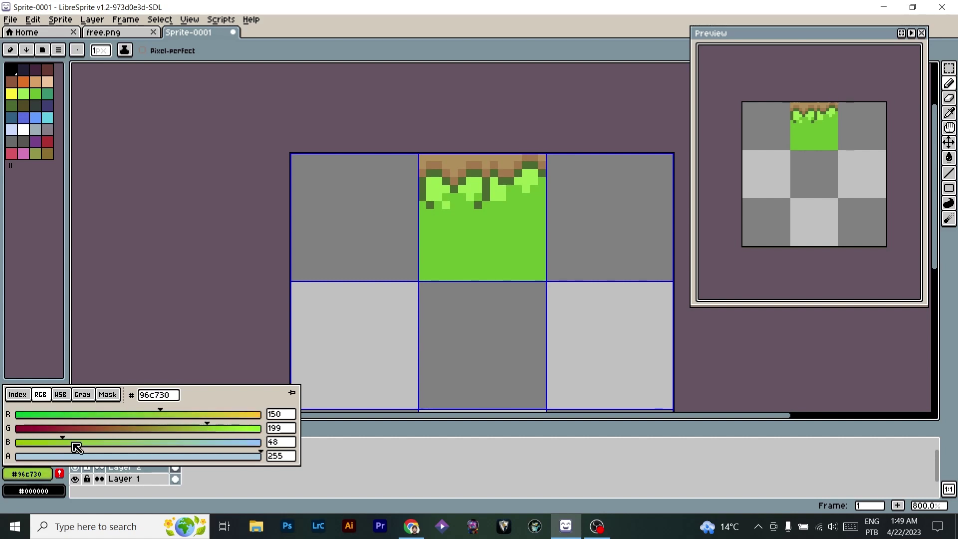
{"action": "key", "text": "g"}
{"action": "left_click", "coordinate": [466, 242]}
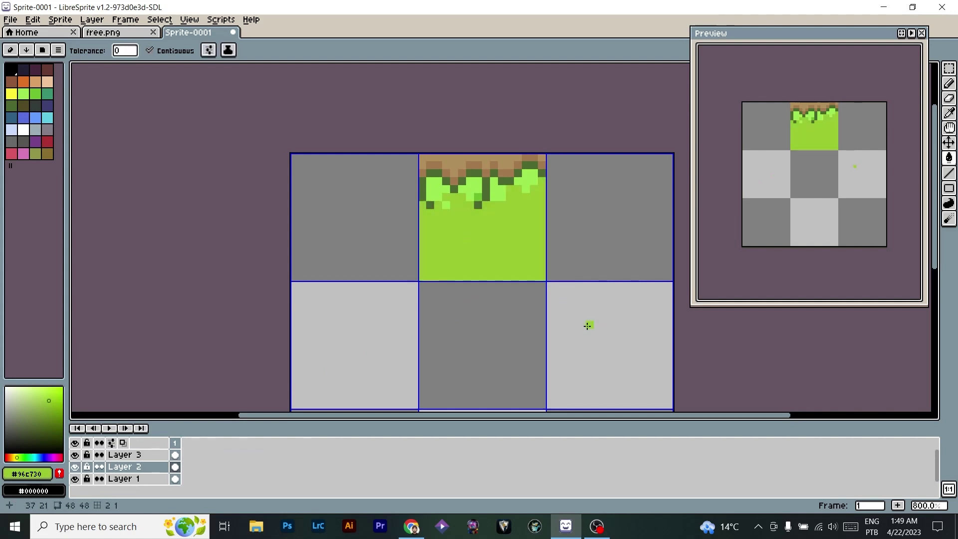
Try filling the tile's yellow-green grass area with light green #99e550, and undo the fill.
{"action": "left_click", "coordinate": [496, 192], "text": "alt"}
{"action": "left_click", "coordinate": [492, 205]}
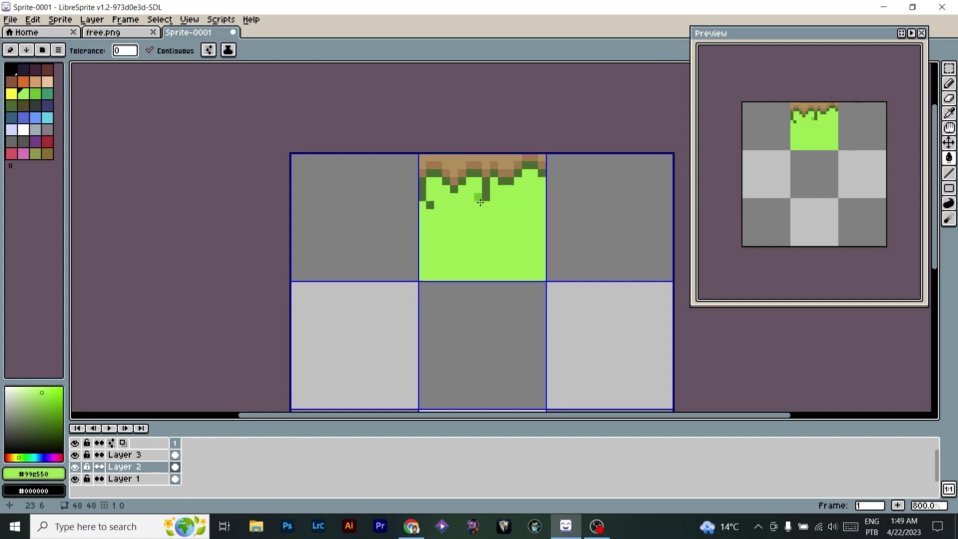
{"action": "key", "text": "ctrl+z"}
{"action": "scroll", "coordinate": [507, 210], "scroll_direction": "up", "scroll_amount": 5}
{"action": "scroll", "coordinate": [500, 238], "scroll_direction": "down", "scroll_amount": 4}
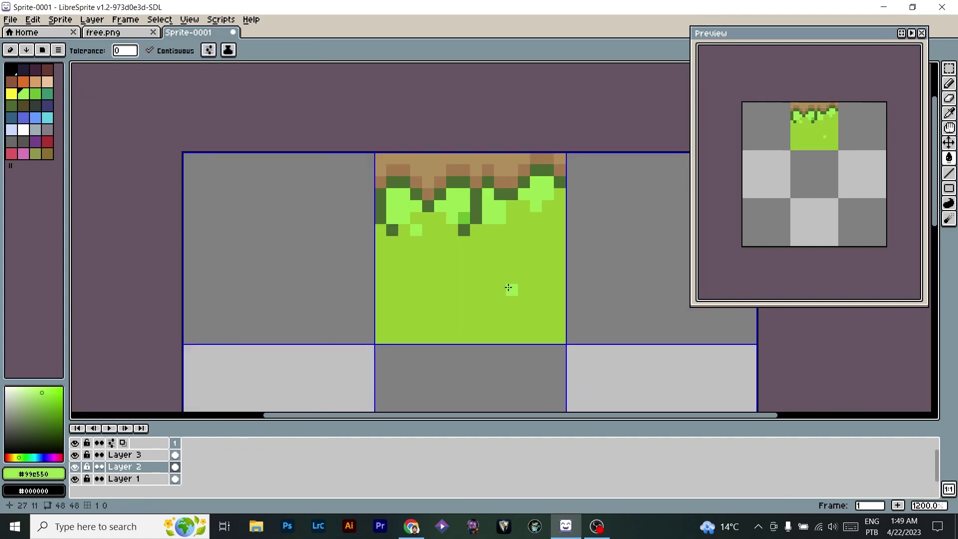
{"action": "left_click", "coordinate": [508, 288]}
{"action": "key", "text": "ctrl+z"}
{"action": "scroll", "coordinate": [499, 237], "scroll_direction": "up", "scroll_amount": 3}
{"action": "left_click", "coordinate": [476, 215]}
{"action": "key", "text": "ctrl+z"}
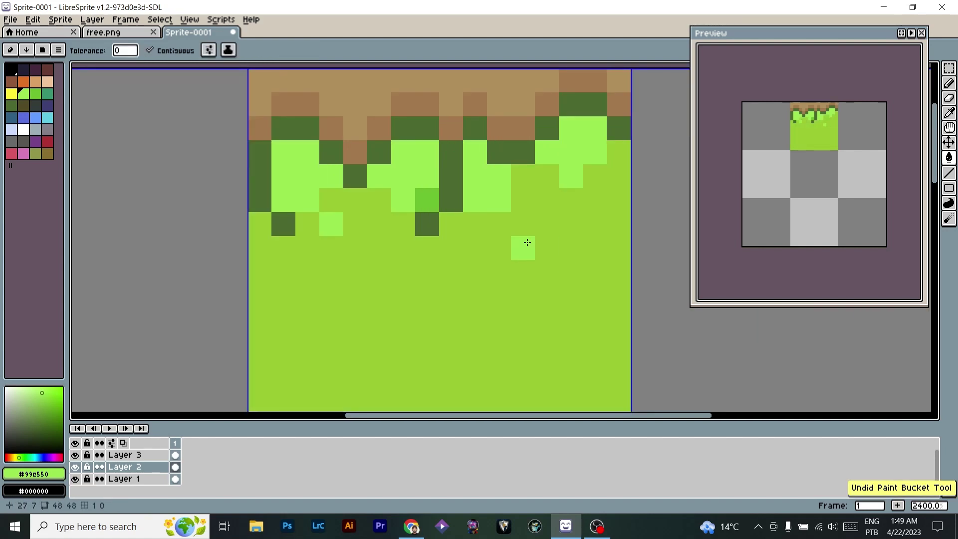
Dither the lower edge of the grass highlights on Layer 2 with scattered light green #99e550 pixels.
{"action": "key", "text": "b"}
{"action": "scroll", "coordinate": [535, 229], "scroll_direction": "down", "scroll_amount": 4}
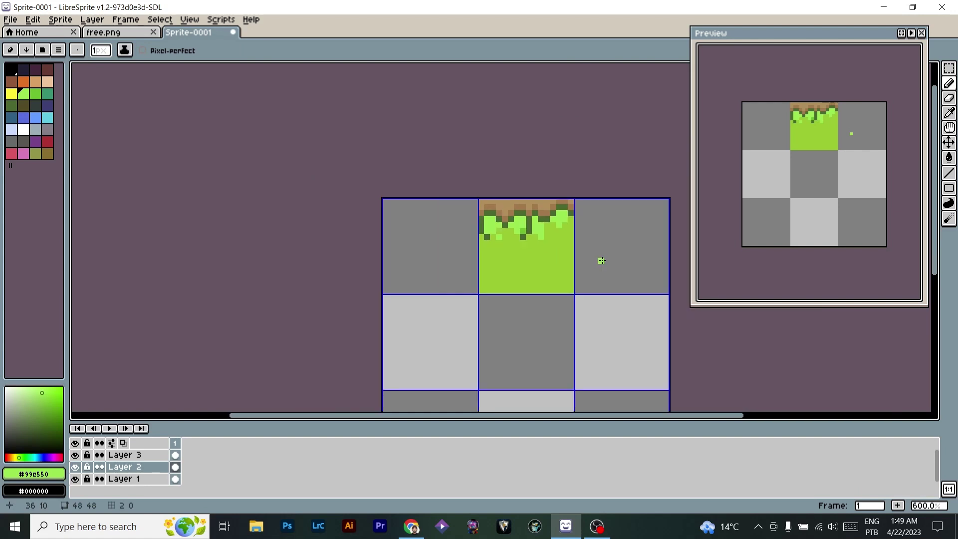
{"action": "scroll", "coordinate": [595, 254], "scroll_direction": "up", "scroll_amount": 6}
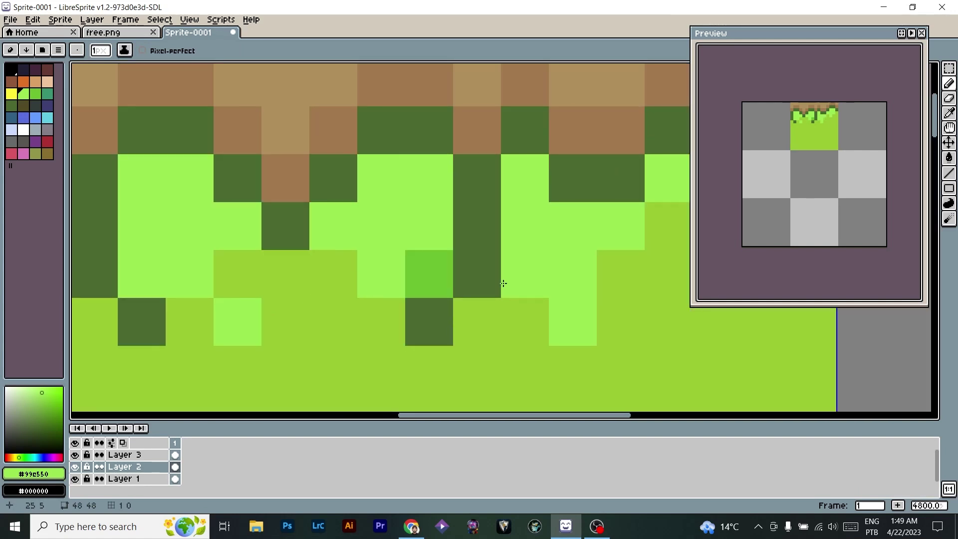
{"action": "left_click", "coordinate": [297, 272]}
{"action": "left_click", "coordinate": [337, 301]}
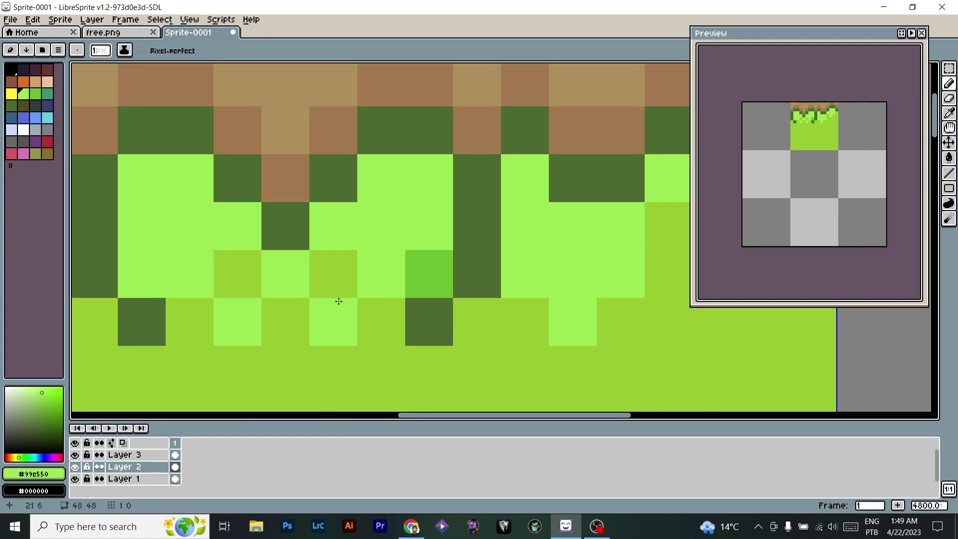
{"action": "left_click_drag", "start_coordinate": [531, 246], "coordinate": [238, 237]}
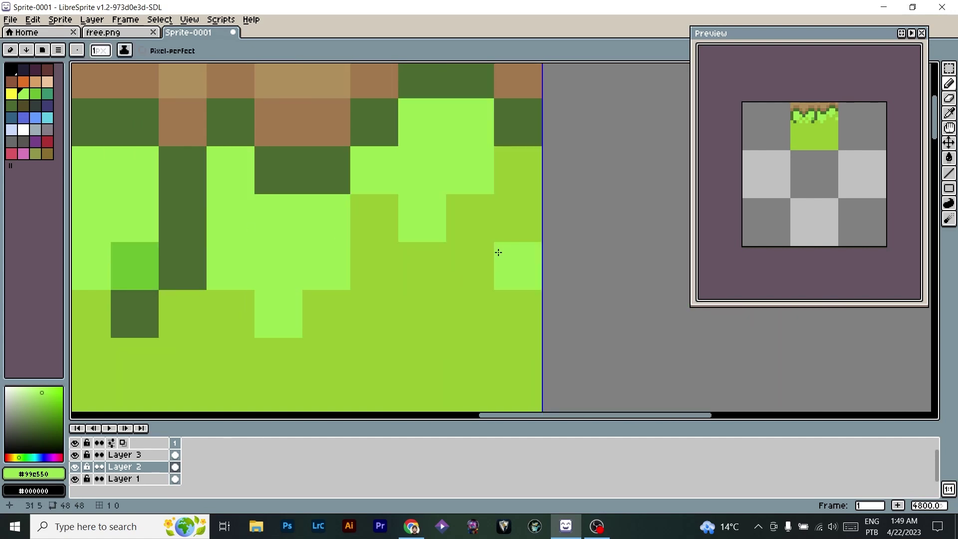
{"action": "left_click", "coordinate": [482, 259]}
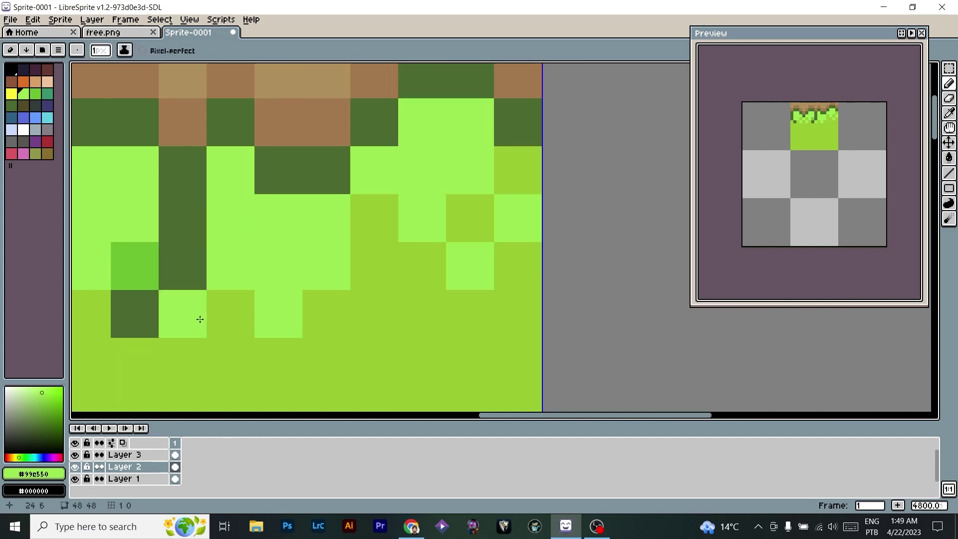
Flatten the layers and copy the grass-edge tile into the top-left and top-right cells.
{"action": "scroll", "coordinate": [384, 305], "scroll_direction": "down", "scroll_amount": 1}
{"action": "scroll", "coordinate": [424, 302], "scroll_direction": "down", "scroll_amount": 2}
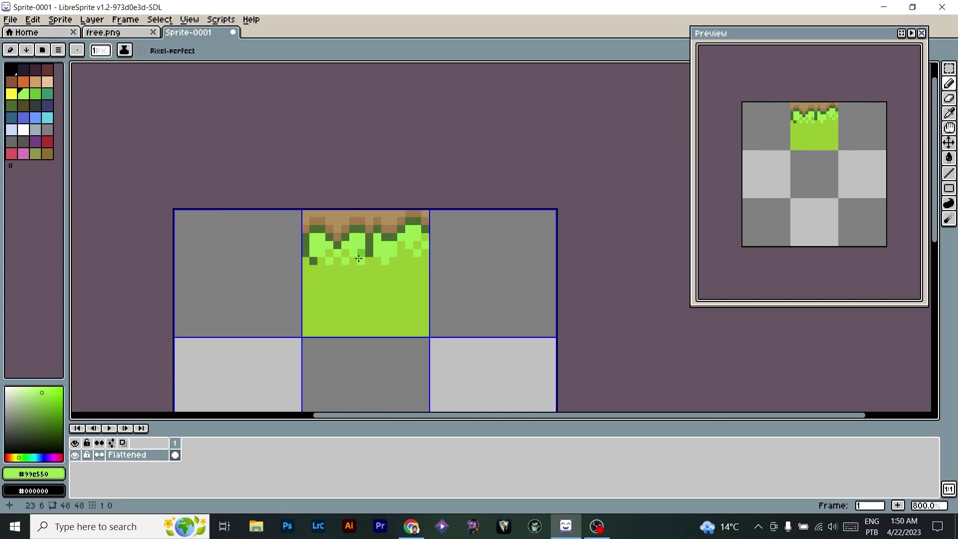
{"action": "left_click_drag", "start_coordinate": [356, 287], "coordinate": [351, 250]}
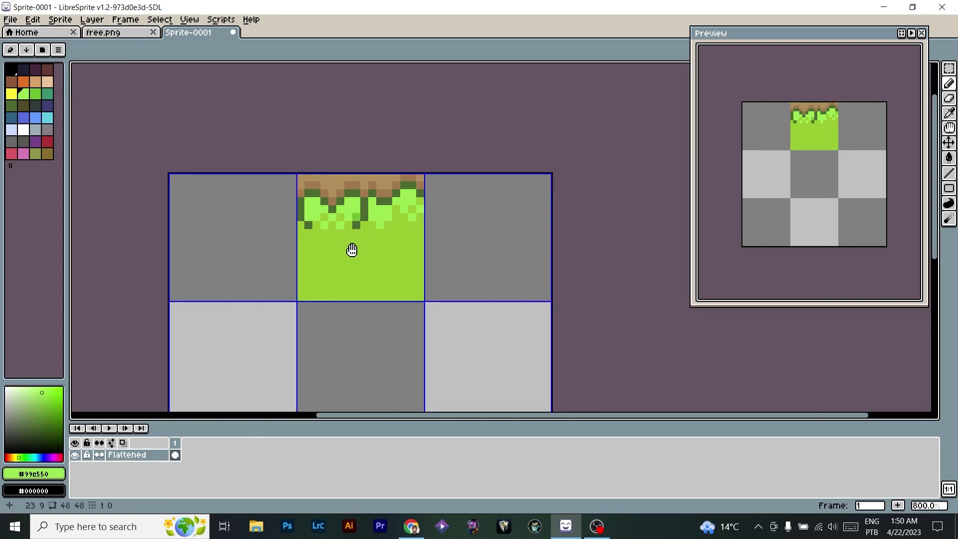
{"action": "left_click", "coordinate": [949, 68]}
{"action": "left_click_drag", "start_coordinate": [287, 172], "coordinate": [537, 366]}
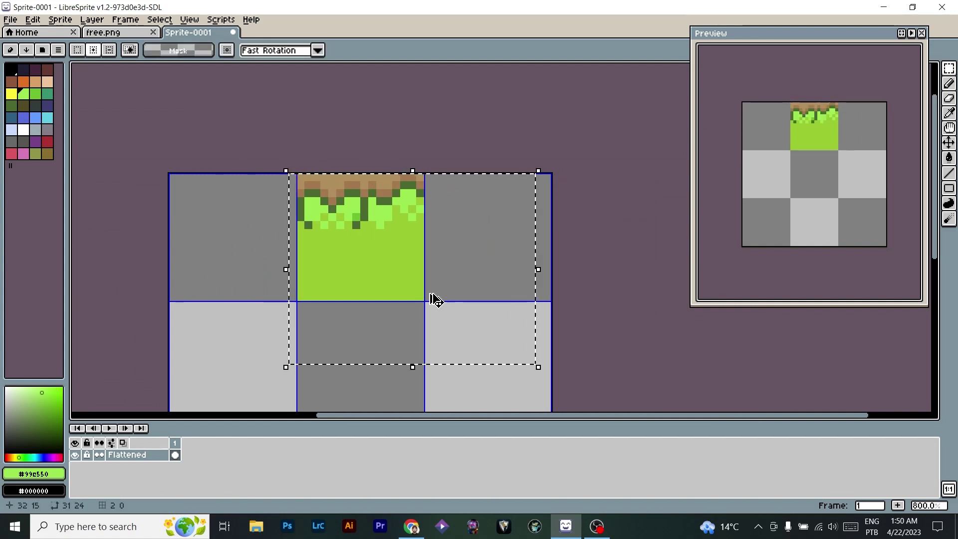
{"action": "left_click_drag", "start_coordinate": [389, 241], "coordinate": [255, 232]}
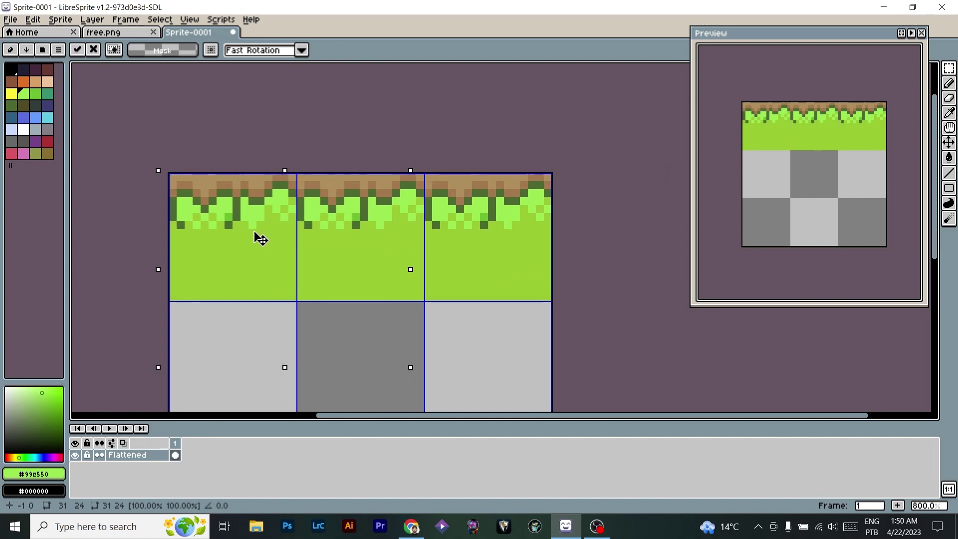
{"action": "left_click", "coordinate": [567, 301]}
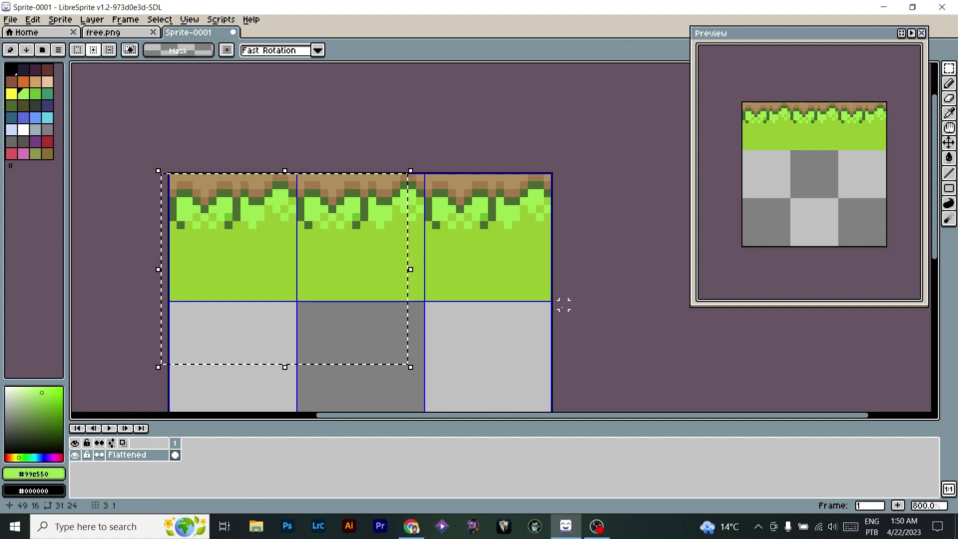
{"action": "left_click", "coordinate": [562, 312]}
Select the centre cell of the grid and fill it with yellow-green #96c730.
{"action": "left_click_drag", "start_coordinate": [536, 338], "coordinate": [549, 251]}
{"action": "key", "text": "m"}
{"action": "scroll", "coordinate": [566, 251], "scroll_direction": "down", "scroll_amount": 2}
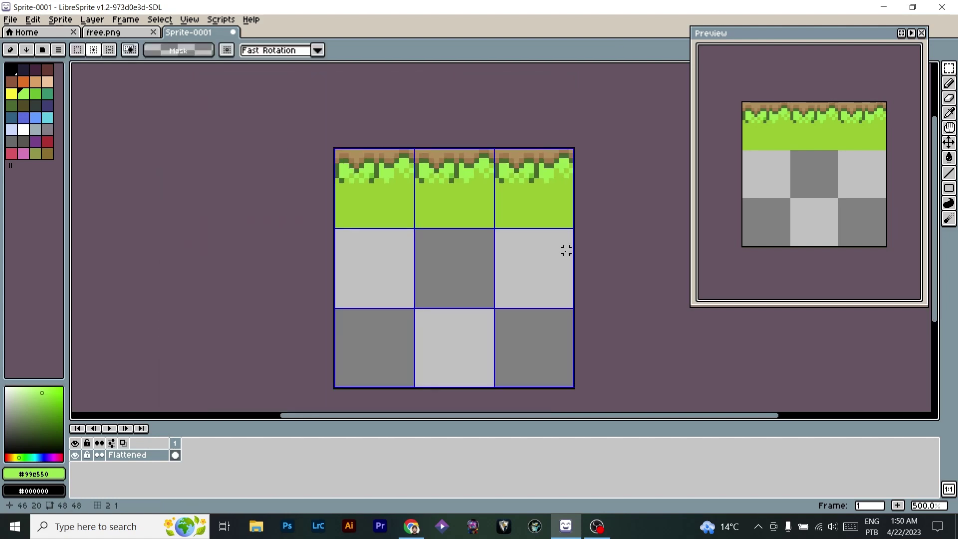
{"action": "scroll", "coordinate": [466, 270], "scroll_direction": "up", "scroll_amount": 2}
{"action": "scroll", "coordinate": [472, 265], "scroll_direction": "down", "scroll_amount": 1}
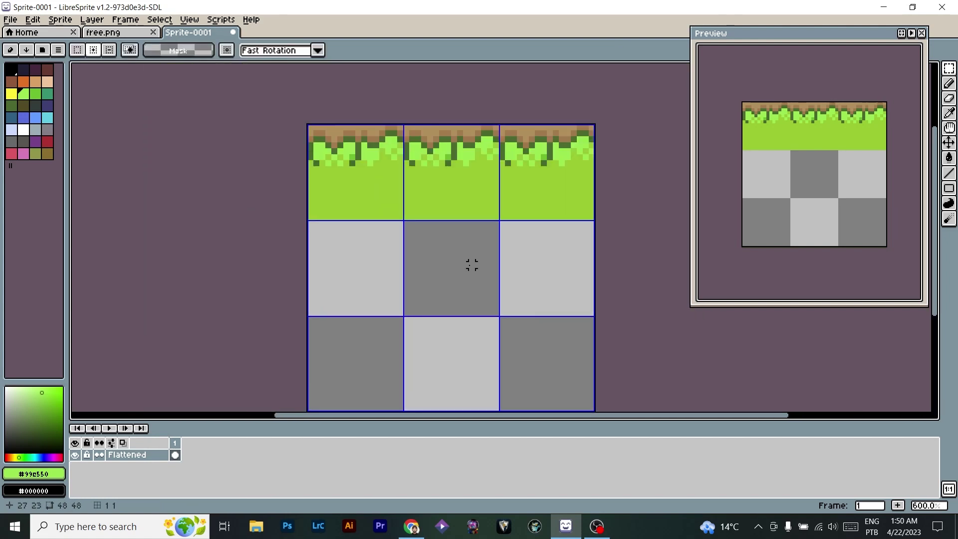
{"action": "scroll", "coordinate": [484, 235], "scroll_direction": "up", "scroll_amount": 3}
{"action": "key", "text": "b"}
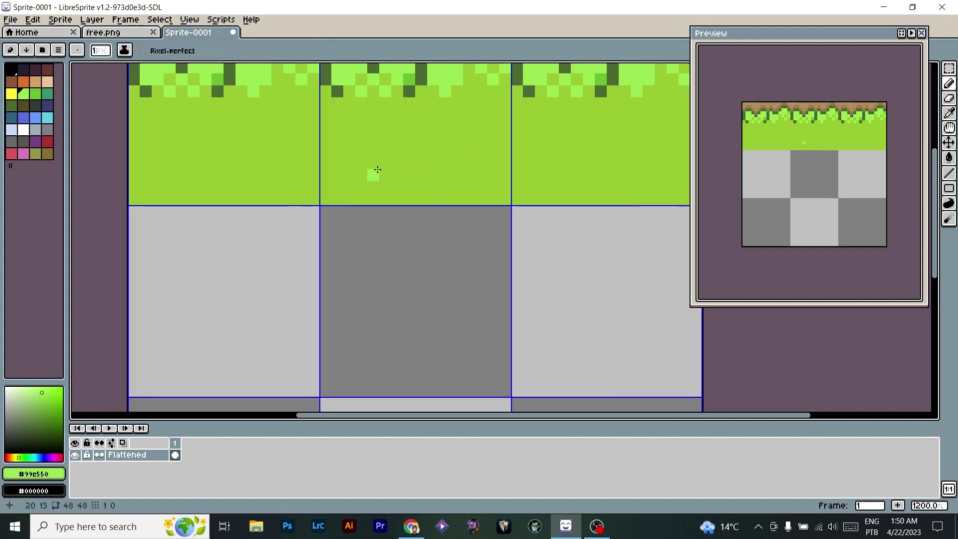
{"action": "left_click", "coordinate": [947, 69]}
{"action": "left_click_drag", "start_coordinate": [319, 205], "coordinate": [511, 397]}
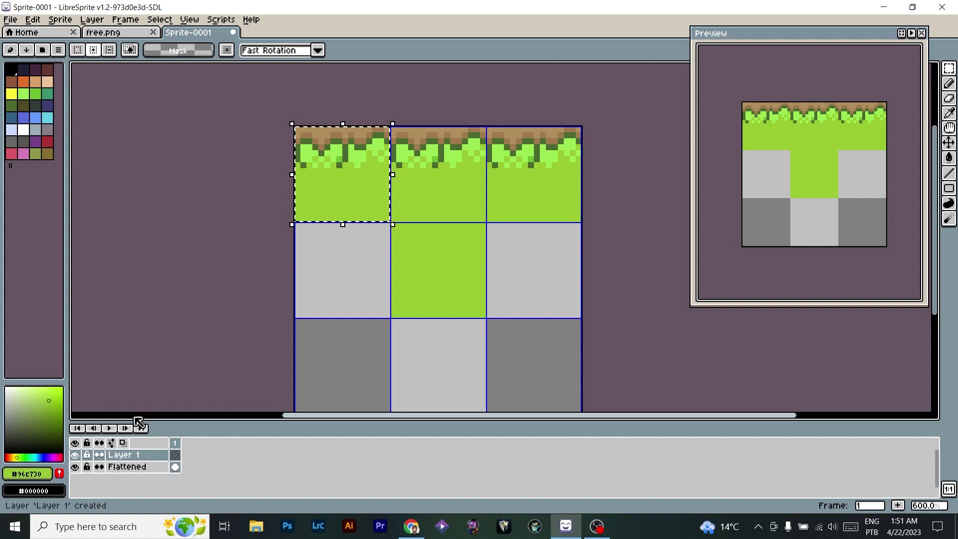
Paste the top-left tile on a new layer, rotate it 90° and place it 6 px lower along the sprite's left edge.
{"action": "key", "text": "ctrl+v"}
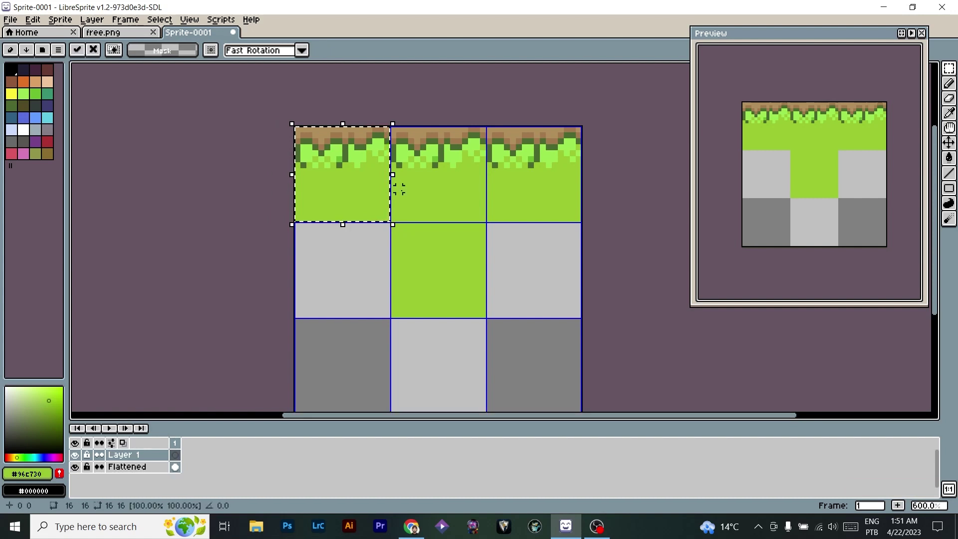
{"action": "left_click_drag", "start_coordinate": [279, 111], "coordinate": [280, 264]}
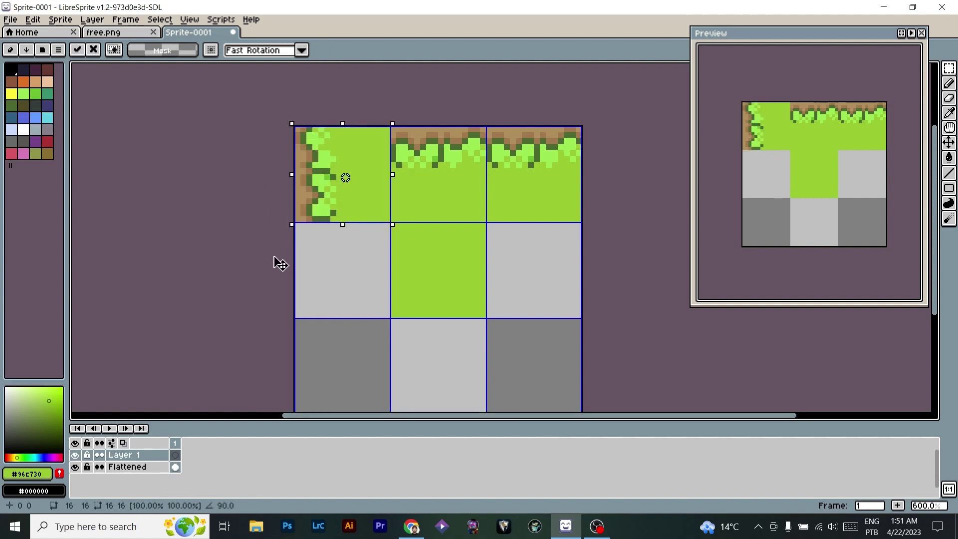
{"action": "left_click_drag", "start_coordinate": [375, 159], "coordinate": [369, 196]}
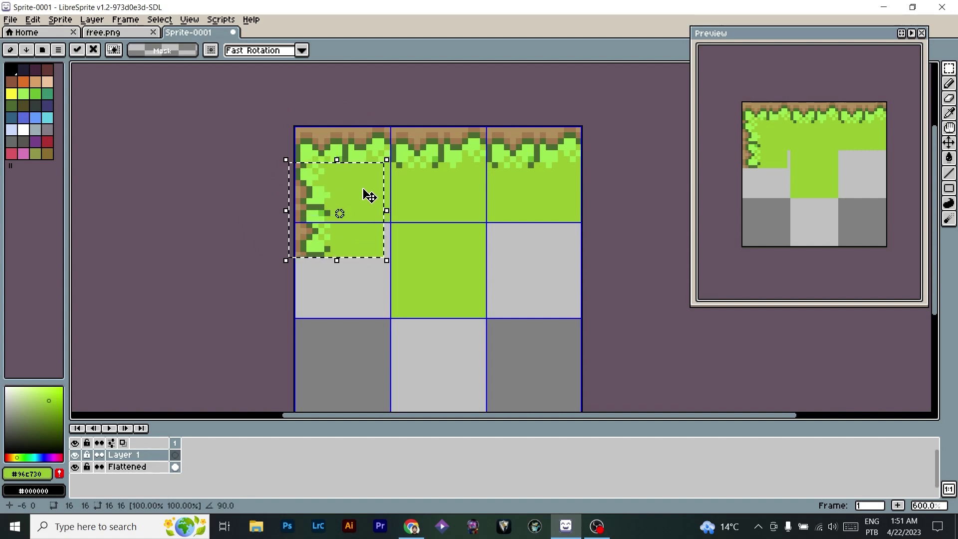
{"action": "key", "text": "Right"}
{"action": "key", "text": "Right"}
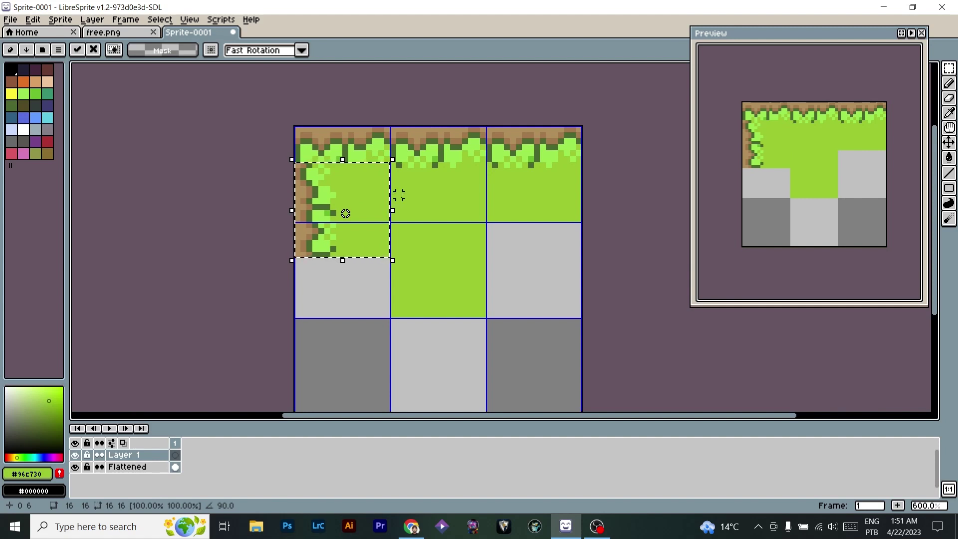
{"action": "left_click", "coordinate": [294, 133]}
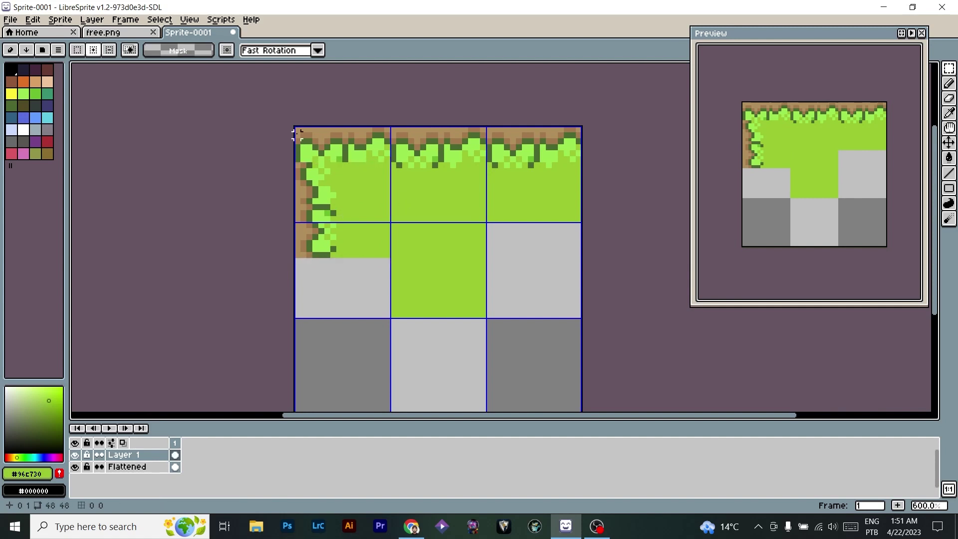
Shift the top-left tile's artwork on the Flattened layer 1 px to the right.
{"action": "double_click", "coordinate": [139, 466]}
{"action": "left_click", "coordinate": [571, 232]}
{"action": "left_click_drag", "start_coordinate": [285, 147], "coordinate": [389, 222]}
{"action": "left_click", "coordinate": [356, 202]}
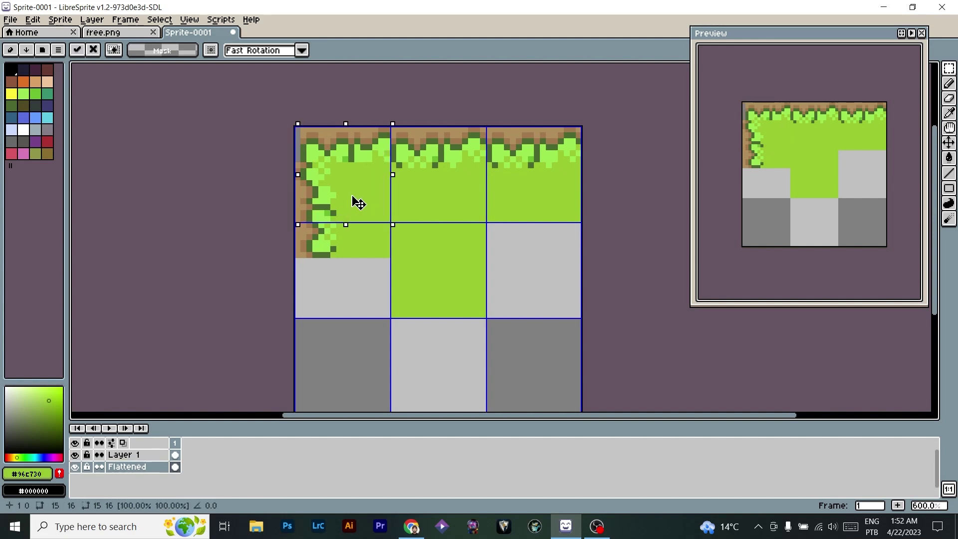
{"action": "scroll", "coordinate": [356, 202], "scroll_direction": "up", "scroll_amount": 10}
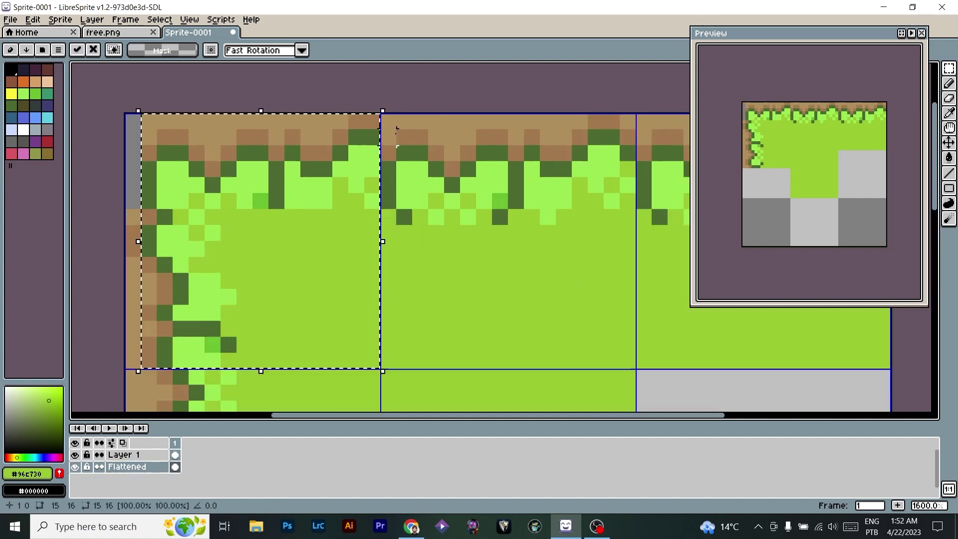
{"action": "key", "text": "ctrl+d"}
Retouch the seam between the top-left and top-middle tiles with sampled dark green #4b692f and yellow-green #96c730.
{"action": "key", "text": "b"}
{"action": "left_click", "coordinate": [368, 226], "text": "alt"}
{"action": "left_click", "coordinate": [340, 188]}
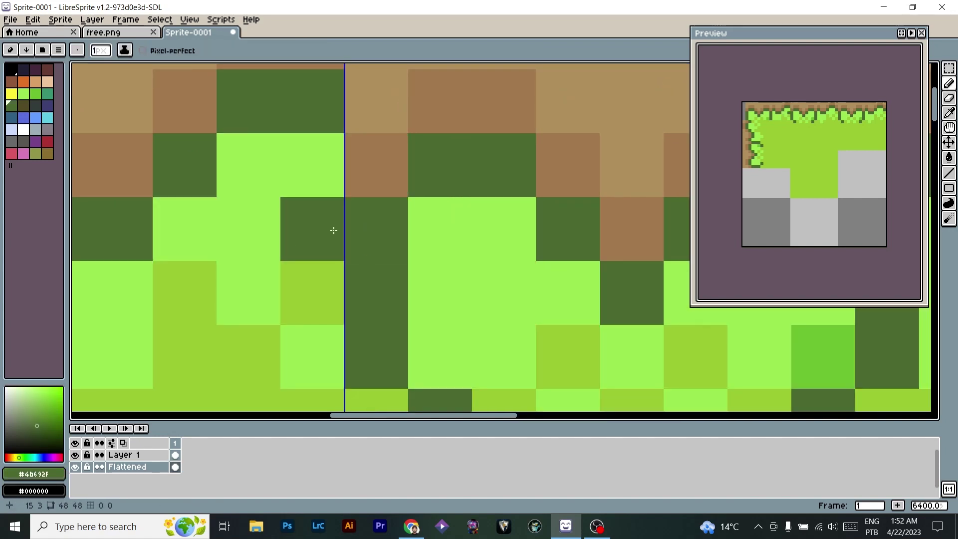
{"action": "left_click", "coordinate": [321, 278], "text": "alt"}
{"action": "scroll", "coordinate": [435, 251], "scroll_direction": "down", "scroll_amount": 7}
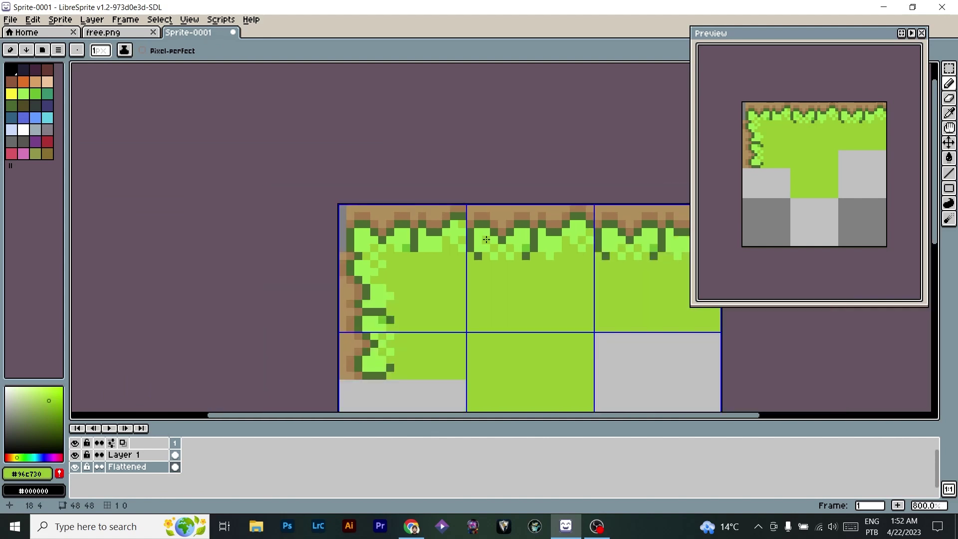
Fill the empty pixel column at the top-left tile's left edge with sampled dirt brown #b0905d.
{"action": "scroll", "coordinate": [435, 251], "scroll_direction": "up", "scroll_amount": 4}
{"action": "left_click", "coordinate": [454, 219], "text": "alt"}
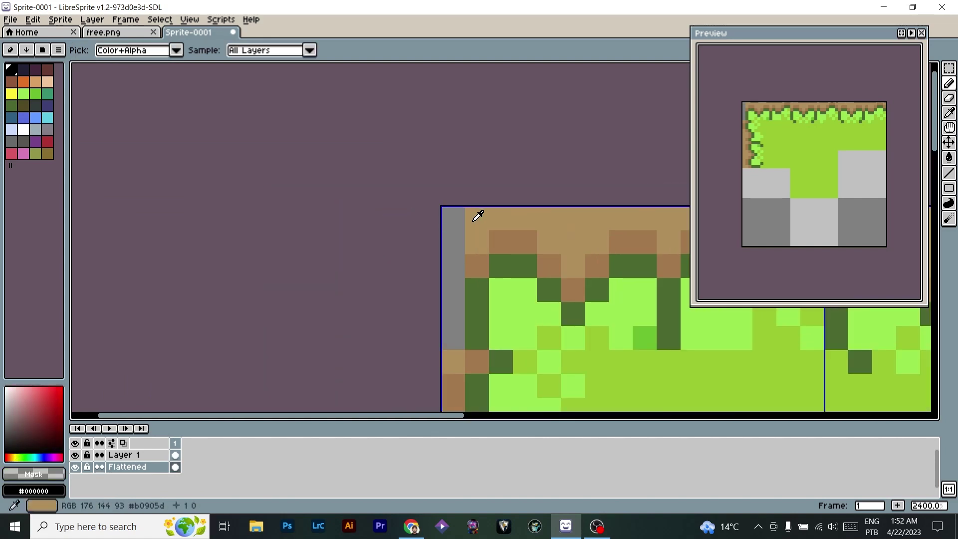
{"action": "left_click_drag", "start_coordinate": [454, 242], "coordinate": [454, 336]}
{"action": "scroll", "coordinate": [454, 336], "scroll_direction": "down", "scroll_amount": 4}
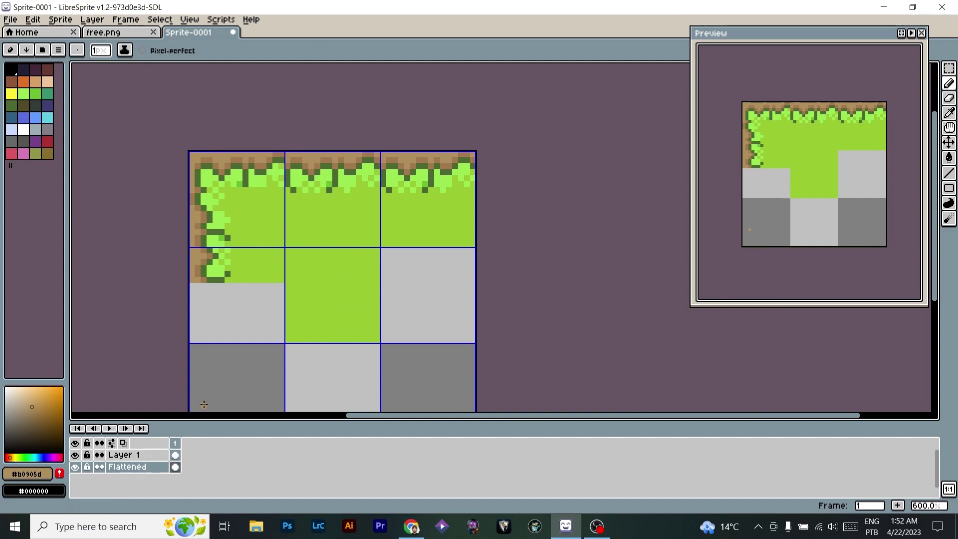
Move a 5 by 7 px block at the left end of the top-middle tile's grass edge 1 px to the right.
{"action": "scroll", "coordinate": [322, 230], "scroll_direction": "up", "scroll_amount": 1}
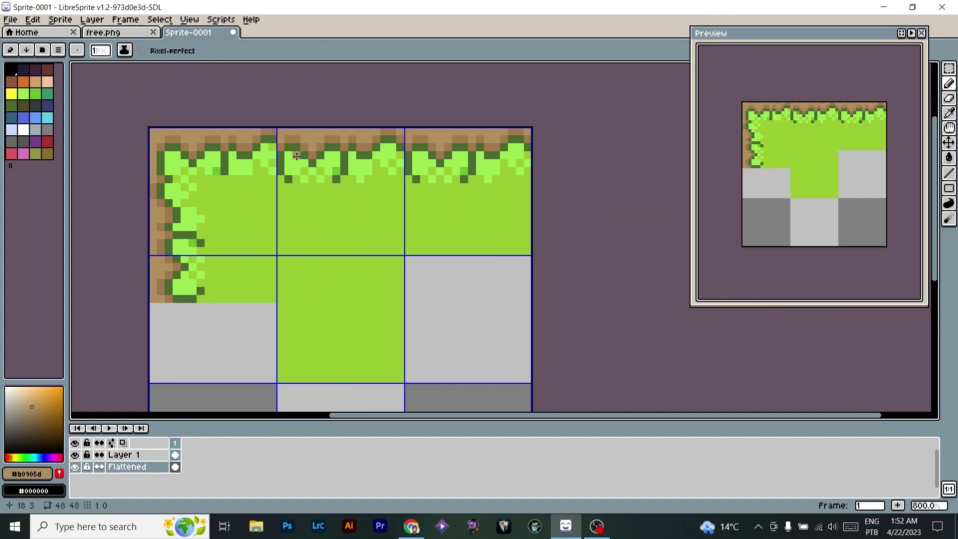
{"action": "scroll", "coordinate": [297, 156], "scroll_direction": "up", "scroll_amount": 1}
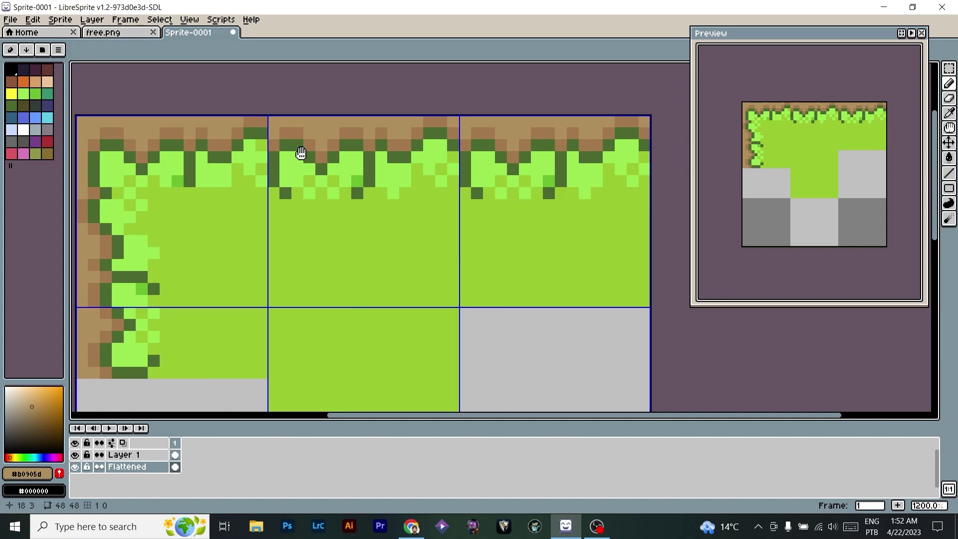
{"action": "scroll", "coordinate": [299, 156], "scroll_direction": "up", "scroll_amount": 1}
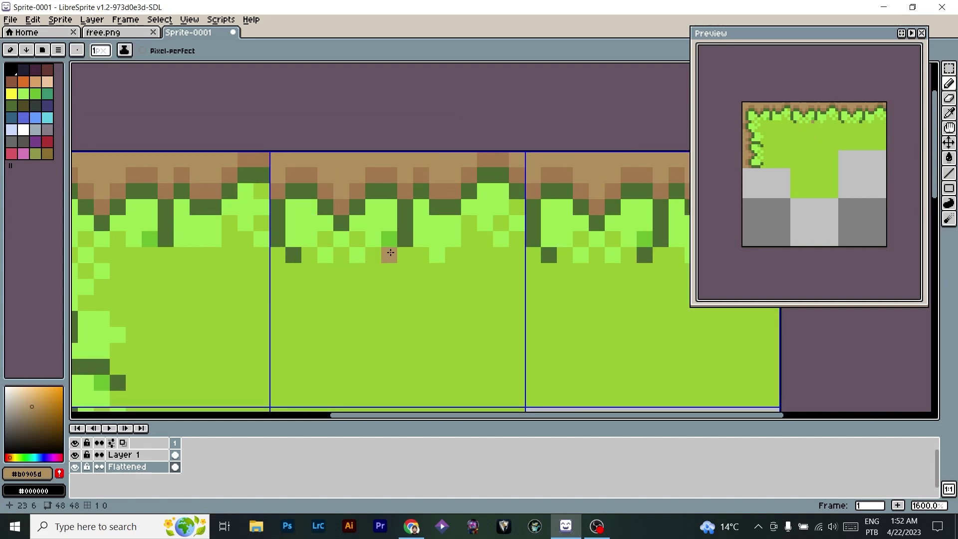
{"action": "key", "text": "m"}
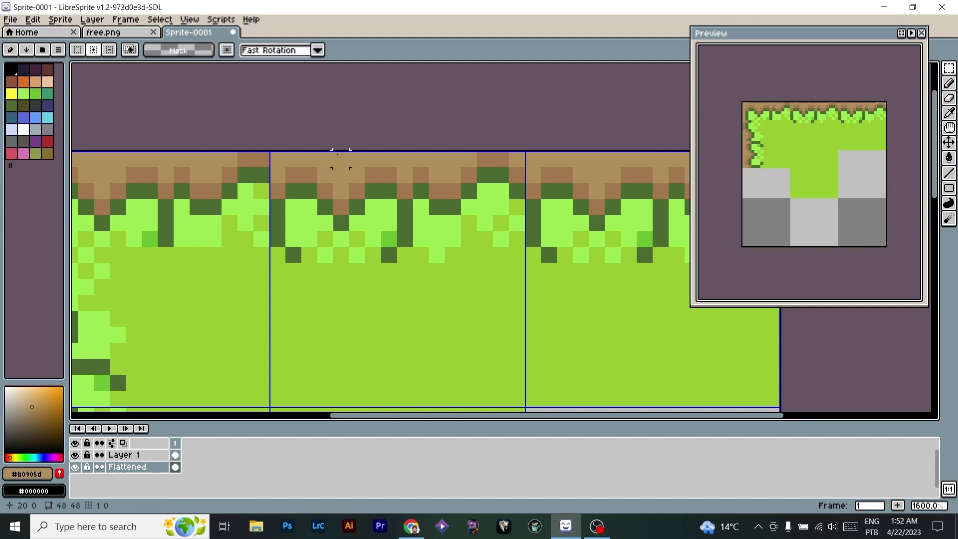
{"action": "left_click_drag", "start_coordinate": [272, 168], "coordinate": [349, 280]}
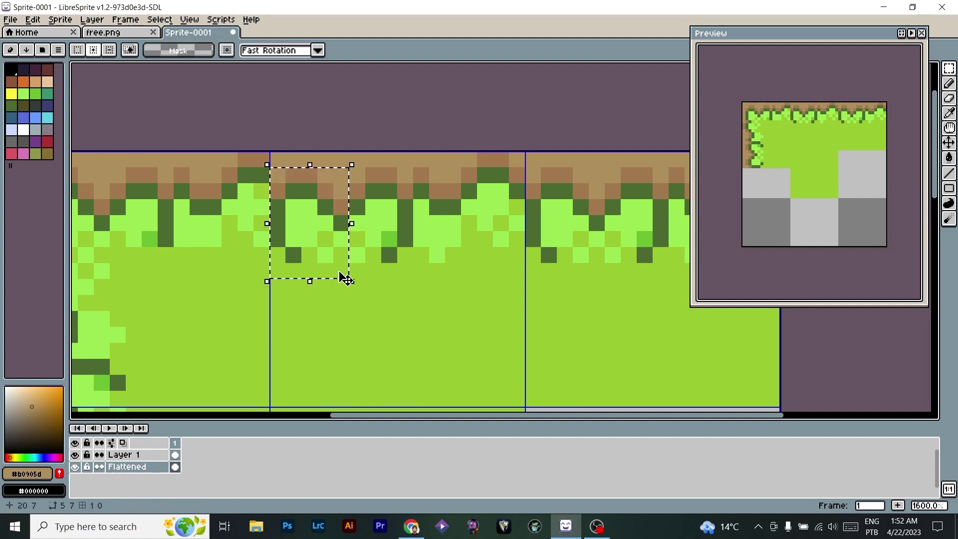
{"action": "left_click_drag", "start_coordinate": [301, 234], "coordinate": [313, 234]}
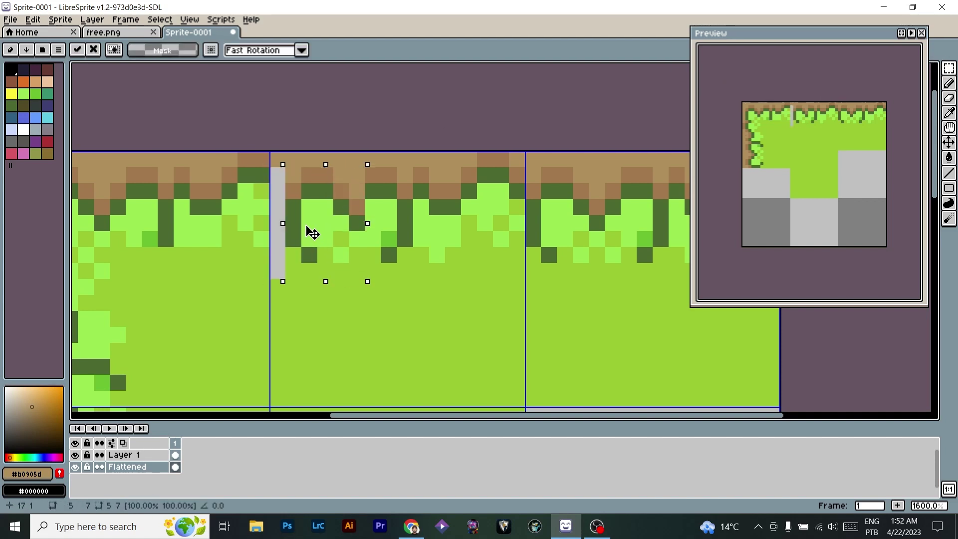
{"action": "key", "text": "ctrl+d"}
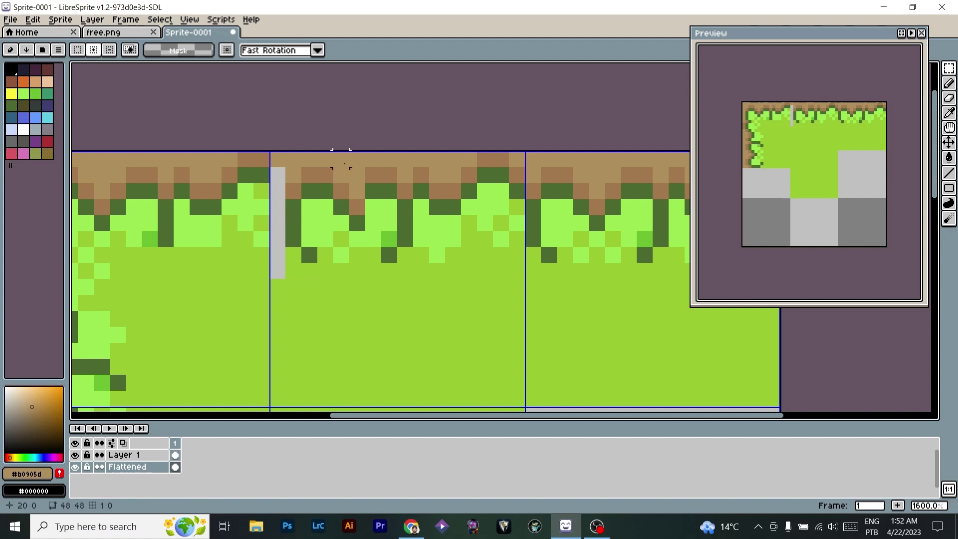
Fill the top-middle tile's empty left pixel column with sampled #4b692f, #a3794f and #96c730, and retouch the adjoining top-left grass with #99e550.
{"action": "key", "text": "b"}
{"action": "left_click", "coordinate": [291, 196], "text": "alt"}
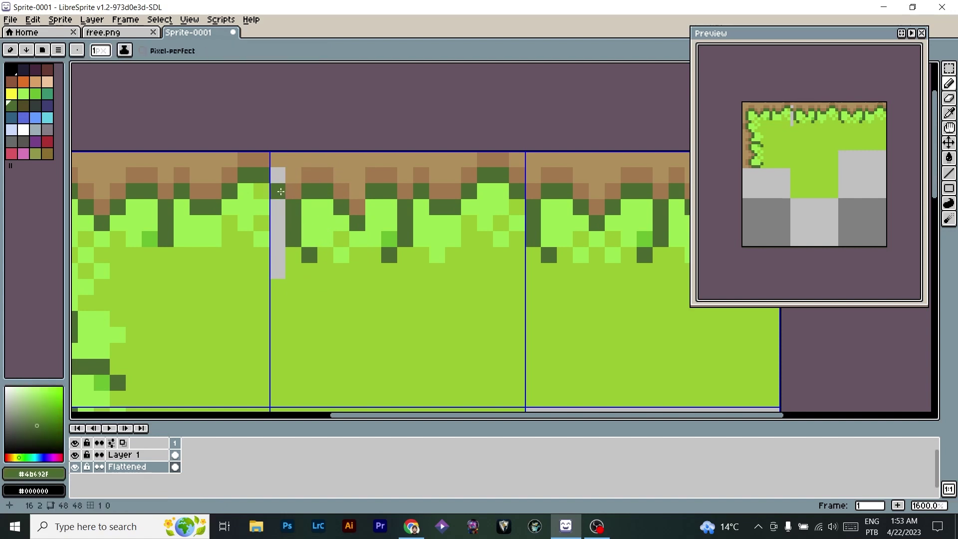
{"action": "left_click", "coordinate": [281, 191]}
{"action": "left_click", "coordinate": [297, 168], "text": "alt"}
{"action": "left_click", "coordinate": [282, 176]}
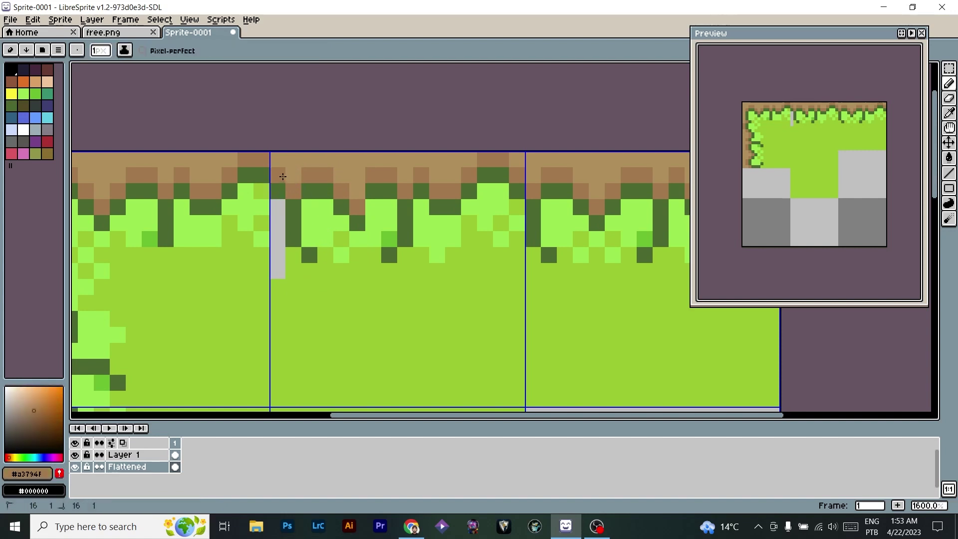
{"action": "left_click", "coordinate": [287, 272], "text": "alt"}
{"action": "left_click_drag", "start_coordinate": [284, 274], "coordinate": [277, 204]}
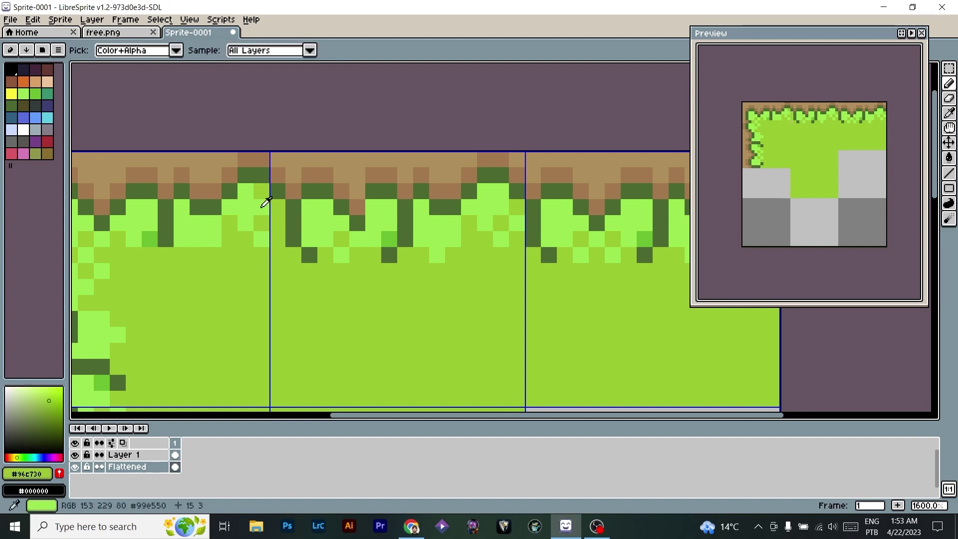
{"action": "left_click", "coordinate": [264, 205], "text": "alt"}
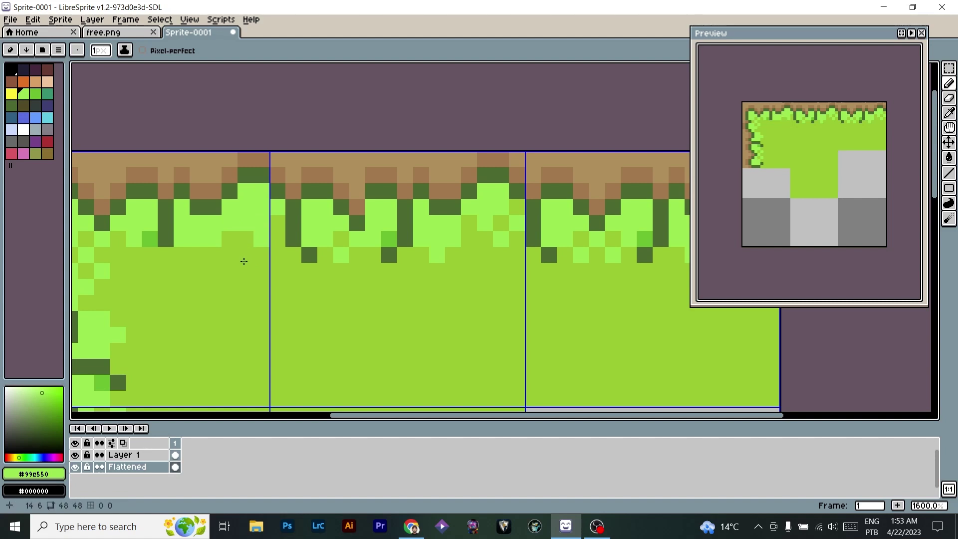
Merge Layer 1 down into the Flattened layer.
{"action": "scroll", "coordinate": [417, 237], "scroll_direction": "down", "scroll_amount": 4}
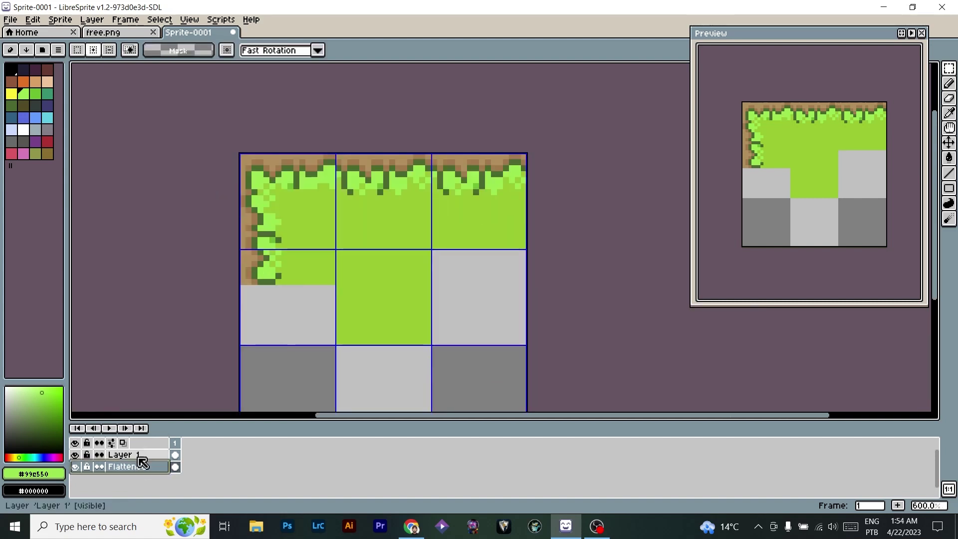
{"action": "left_click", "coordinate": [139, 457]}
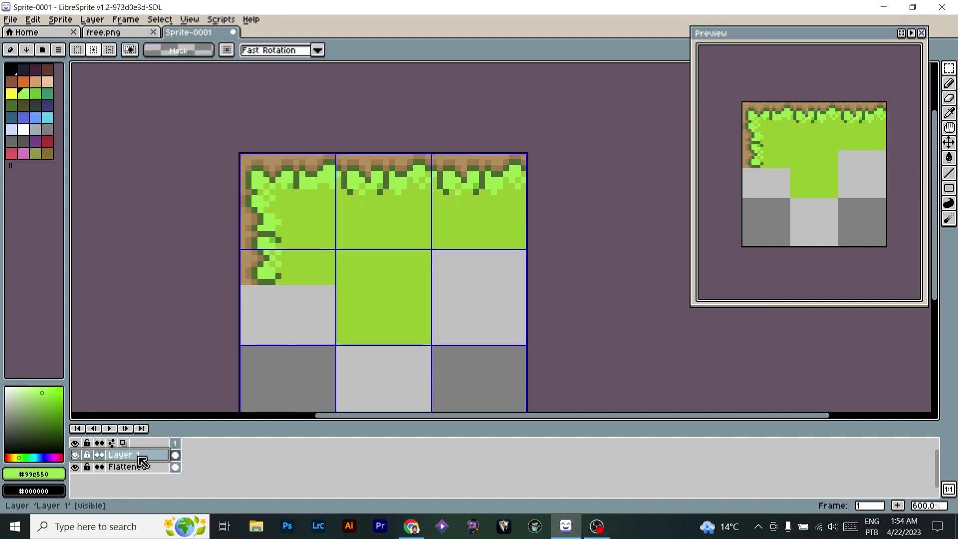
{"action": "right_click", "coordinate": [149, 456]}
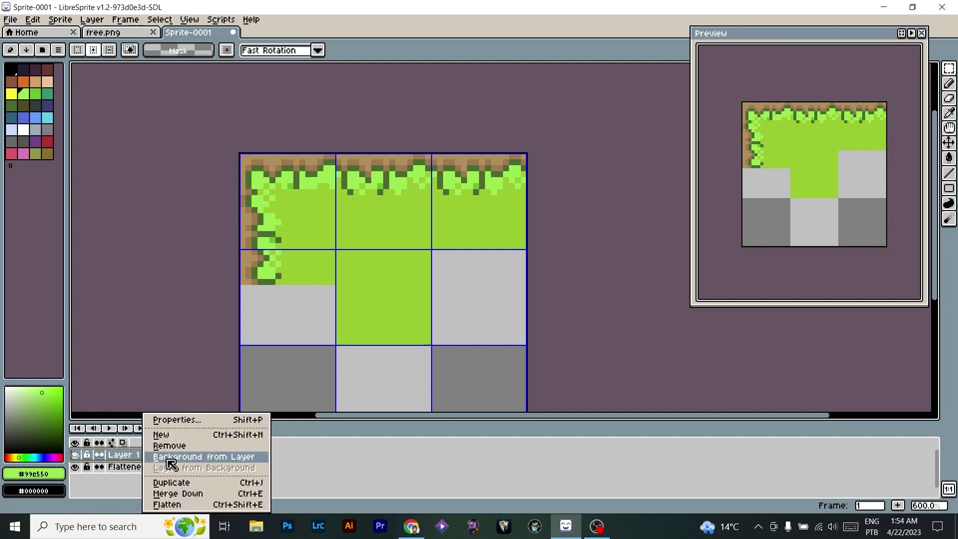
{"action": "left_click", "coordinate": [165, 492]}
Copy the 16 by 16 px top-left corner tile into the top-right cell, mirrored horizontally.
{"action": "scroll", "coordinate": [284, 167], "scroll_direction": "up", "scroll_amount": 1}
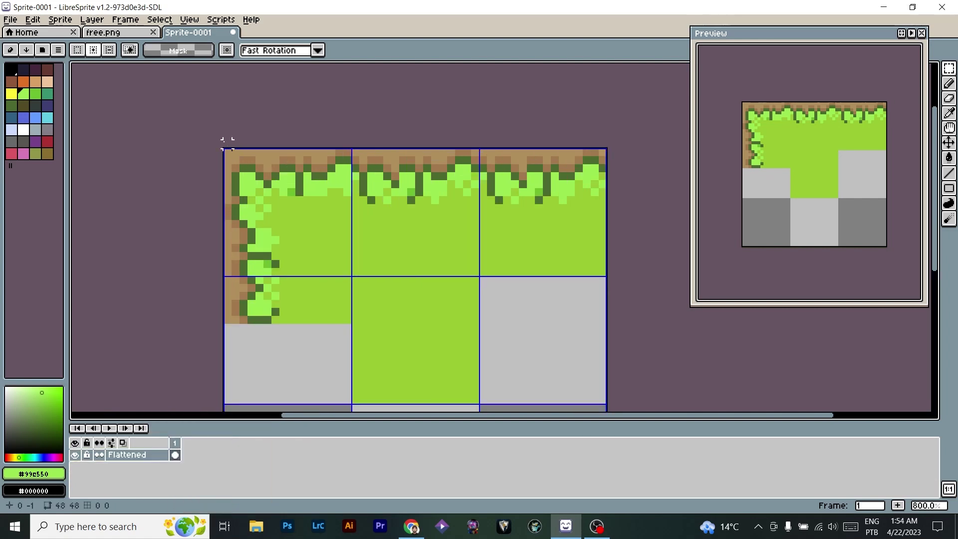
{"action": "left_click_drag", "start_coordinate": [220, 137], "coordinate": [349, 272]}
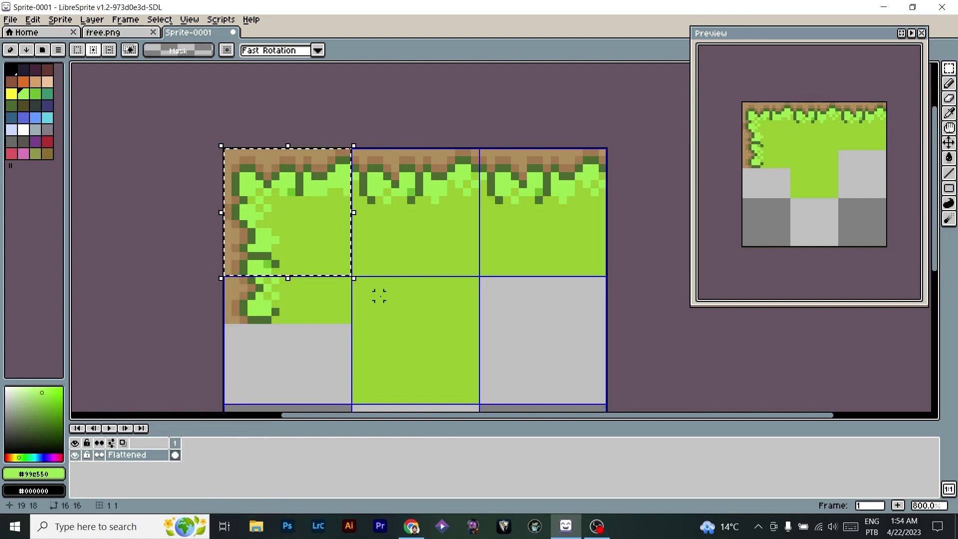
{"action": "key", "text": "ctrl+c"}
{"action": "key", "text": "ctrl+v"}
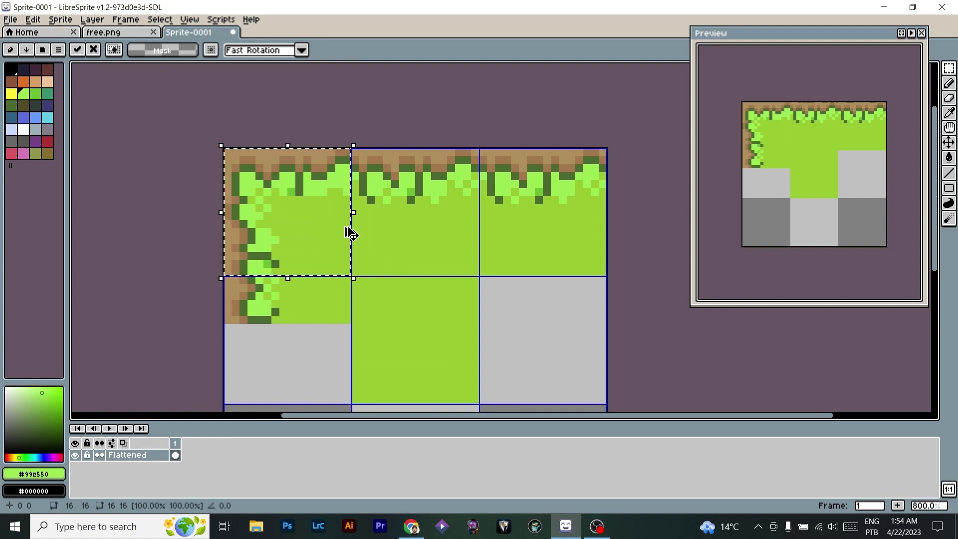
{"action": "left_click_drag", "start_coordinate": [346, 219], "coordinate": [552, 227]}
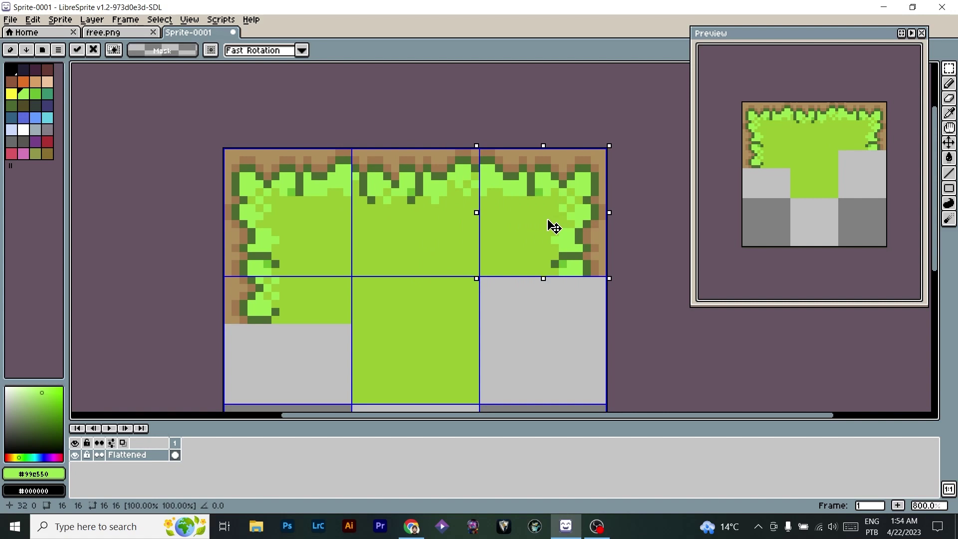
{"action": "key", "text": "ctrl+d"}
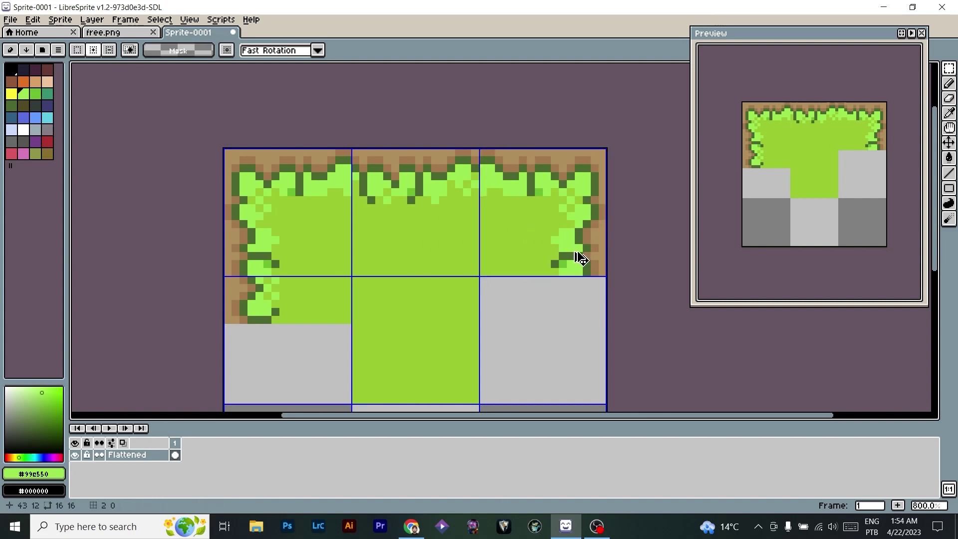
Copy the 48 by 16 px top row of tiles into the bottom row, flipped vertically.
{"action": "left_click_drag", "start_coordinate": [520, 329], "coordinate": [522, 245]}
{"action": "scroll", "coordinate": [523, 244], "scroll_direction": "down", "scroll_amount": 2}
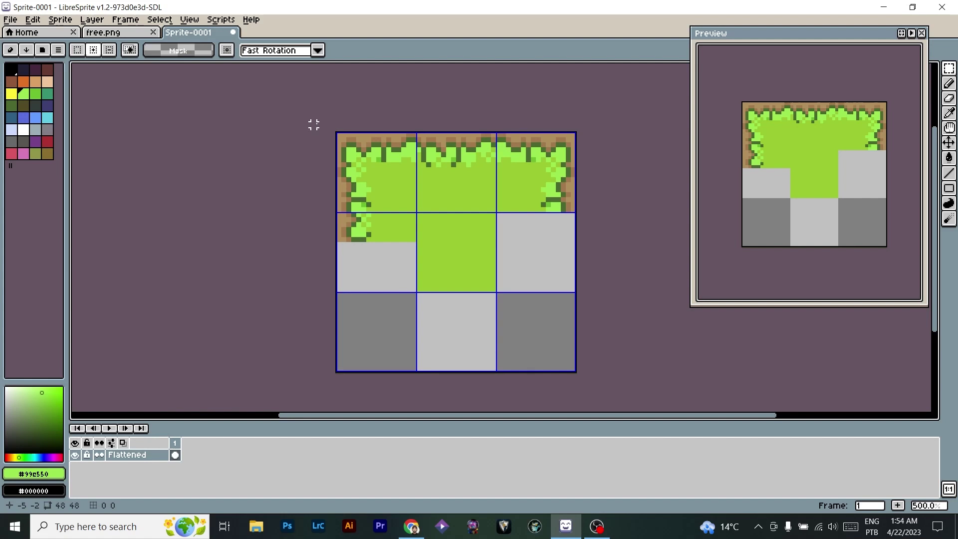
{"action": "left_click_drag", "start_coordinate": [313, 124], "coordinate": [593, 209]}
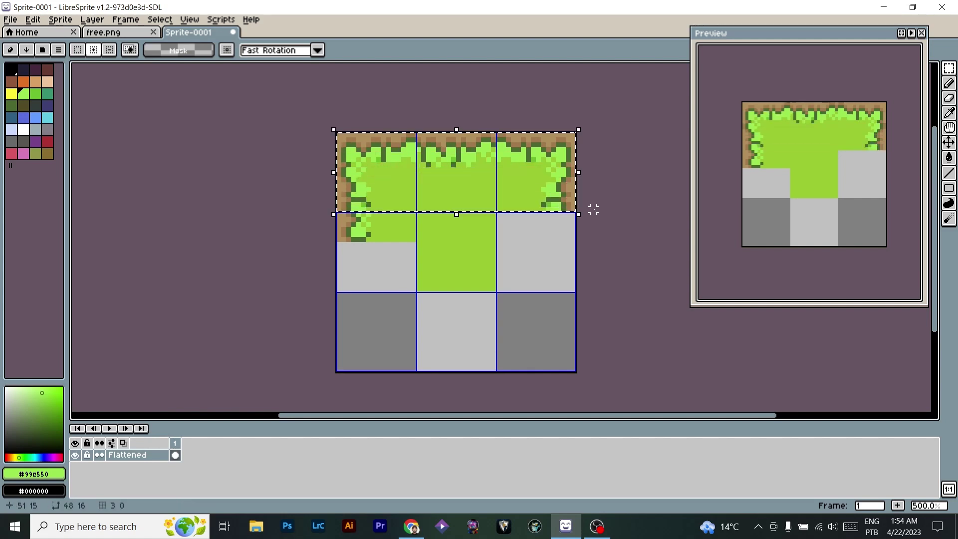
{"action": "key", "text": "ctrl+t"}
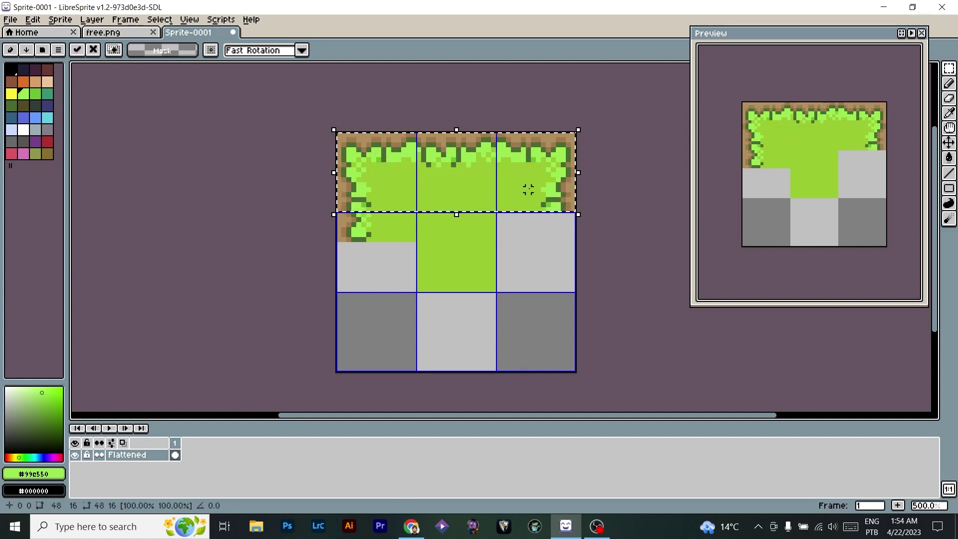
{"action": "key", "text": "shift+v"}
{"action": "left_click_drag", "start_coordinate": [502, 188], "coordinate": [503, 345]}
{"action": "left_click", "coordinate": [489, 257]}
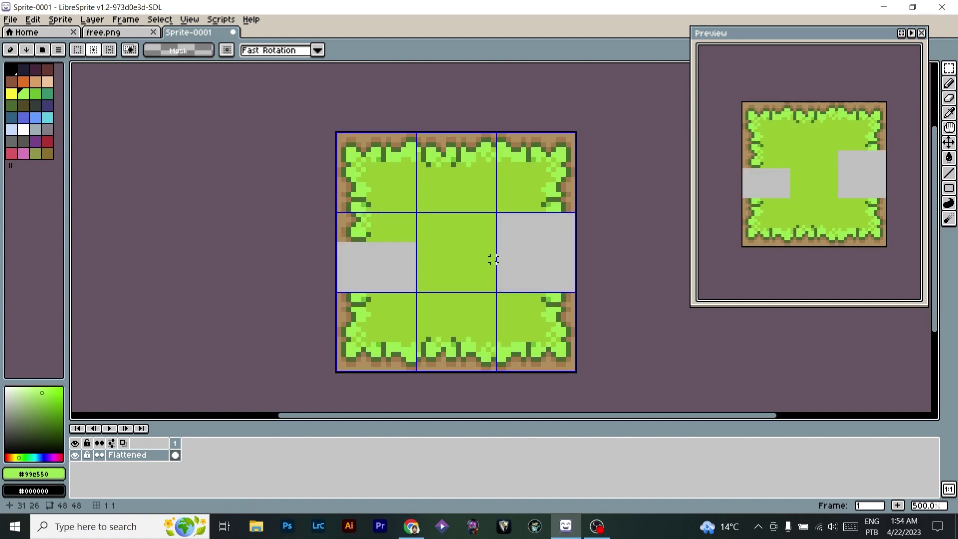
Copy the top-middle tile, rotated to follow the side edge, into the middle-left cell and mirrored horizontally into the middle-right cell.
{"action": "scroll", "coordinate": [438, 225], "scroll_direction": "up", "scroll_amount": 1}
{"action": "left_click_drag", "start_coordinate": [414, 115], "coordinate": [508, 210]}
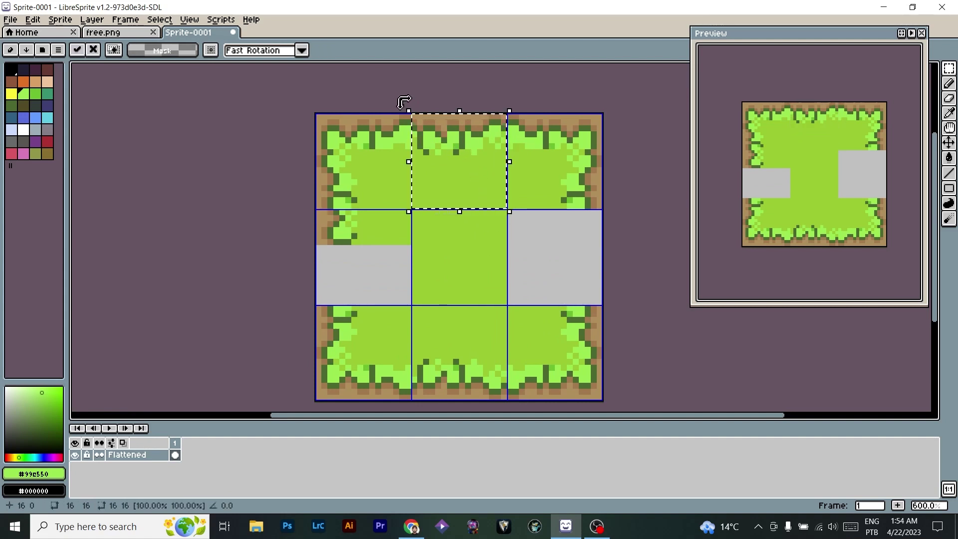
{"action": "left_click_drag", "start_coordinate": [402, 98], "coordinate": [359, 267]}
{"action": "left_click_drag", "start_coordinate": [455, 151], "coordinate": [544, 262]}
{"action": "key", "text": "shift+h"}
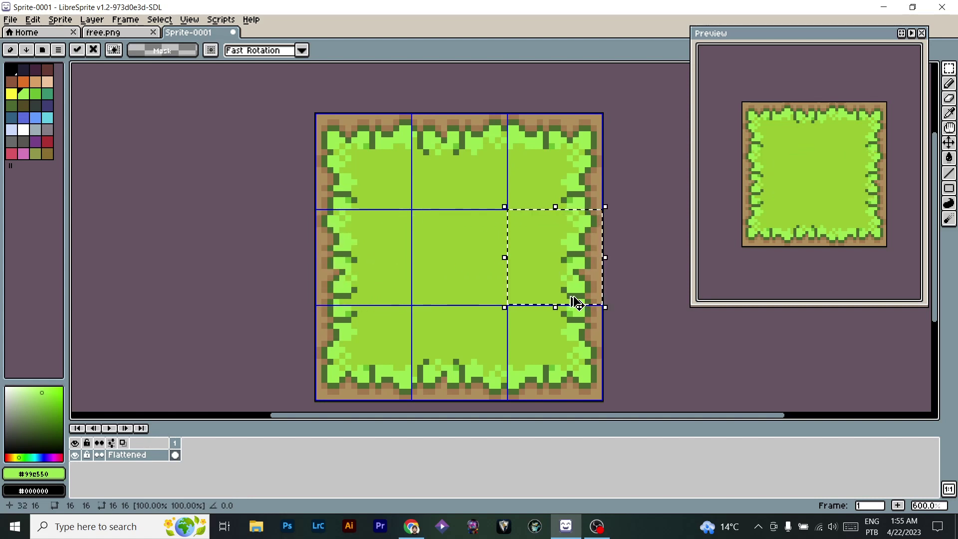
{"action": "key", "text": "ctrl+d"}
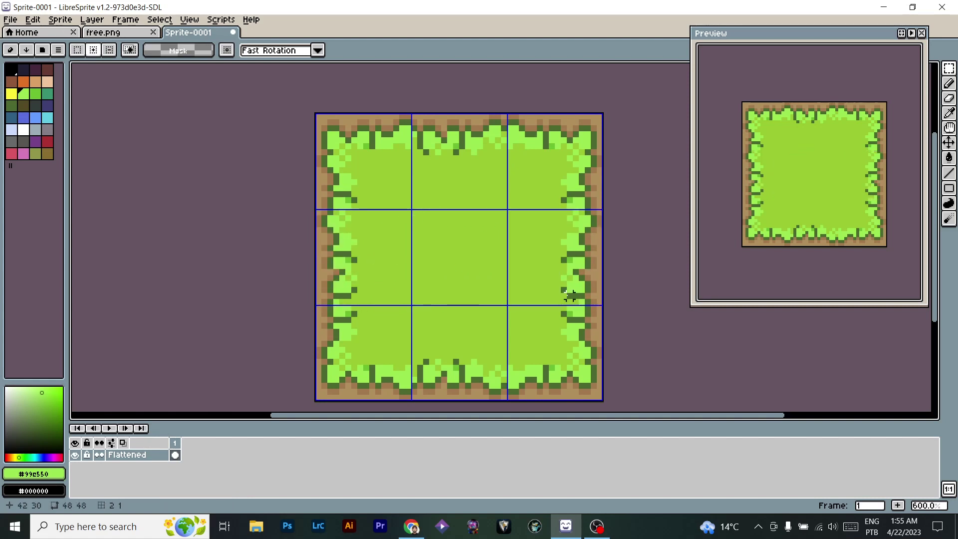
Start saving the sprite and browse to the Pesquisa folder inside the Desktop's PixelArt folder.
{"action": "key", "text": "ctrl+s"}
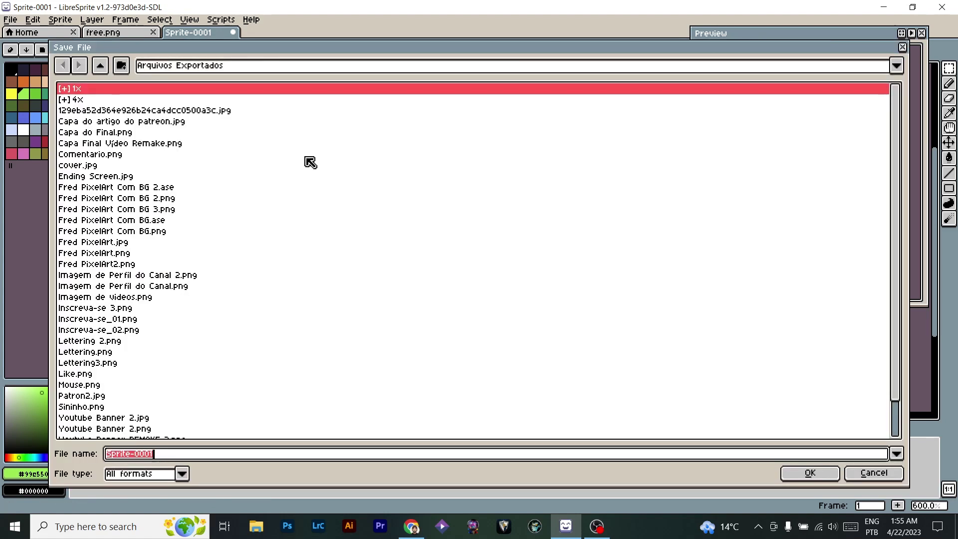
{"action": "left_click", "coordinate": [102, 67]}
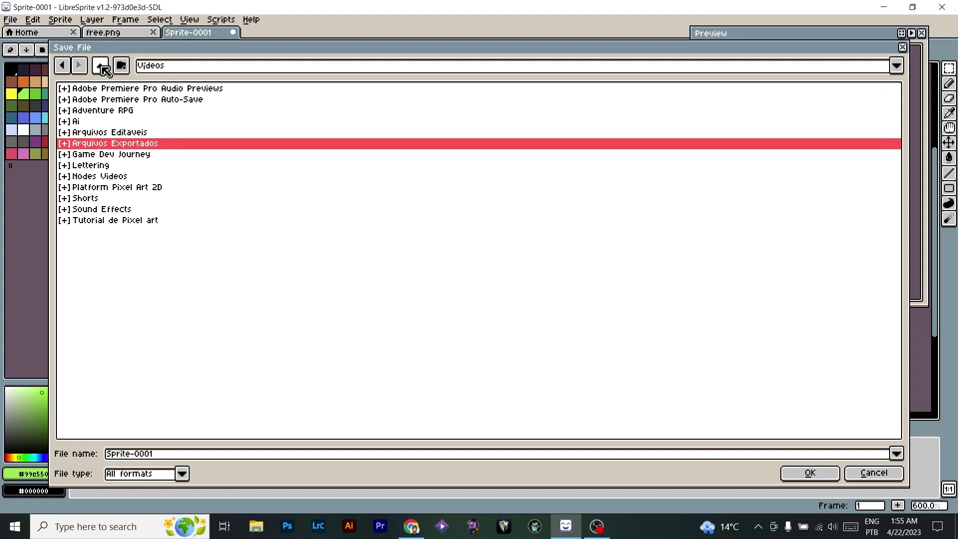
{"action": "left_click", "coordinate": [101, 66]}
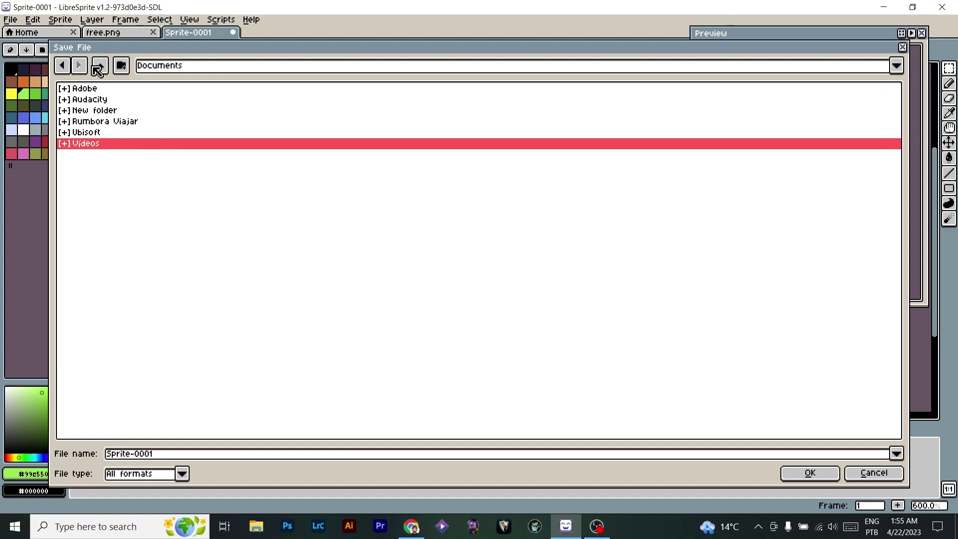
{"action": "left_click", "coordinate": [170, 68]}
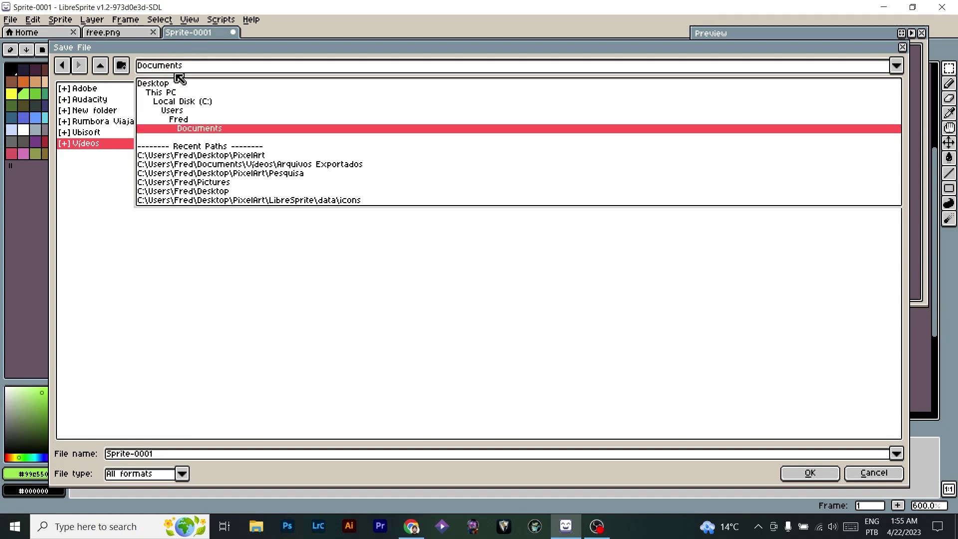
{"action": "left_click", "coordinate": [180, 119]}
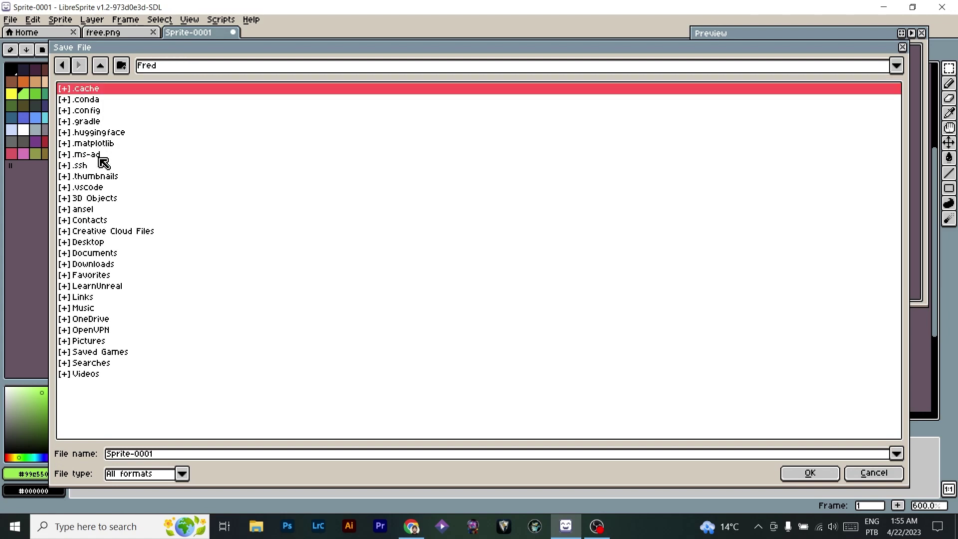
{"action": "double_click", "coordinate": [100, 245]}
{"action": "double_click", "coordinate": [96, 100]}
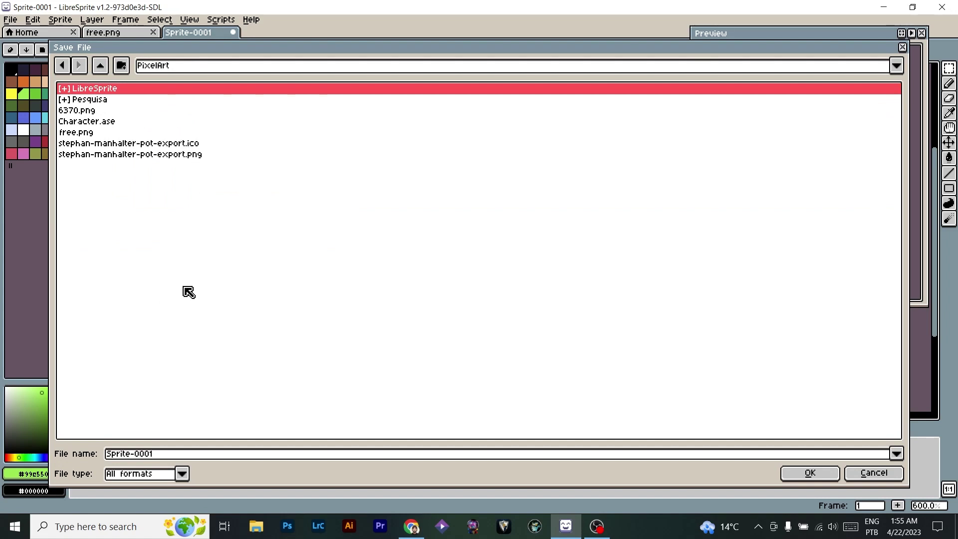
{"action": "key", "text": "End"}
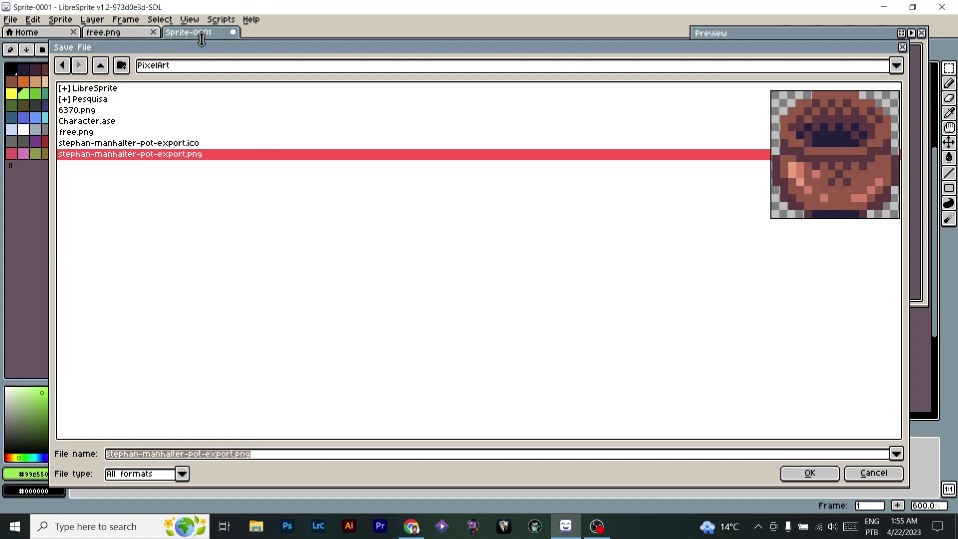
{"action": "double_click", "coordinate": [94, 95]}
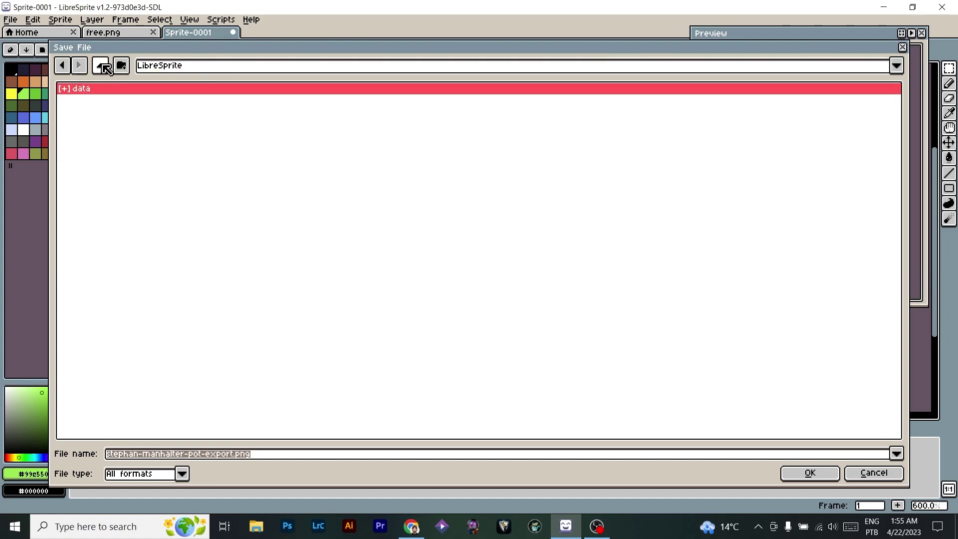
{"action": "left_click", "coordinate": [102, 66]}
{"action": "double_click", "coordinate": [90, 99]}
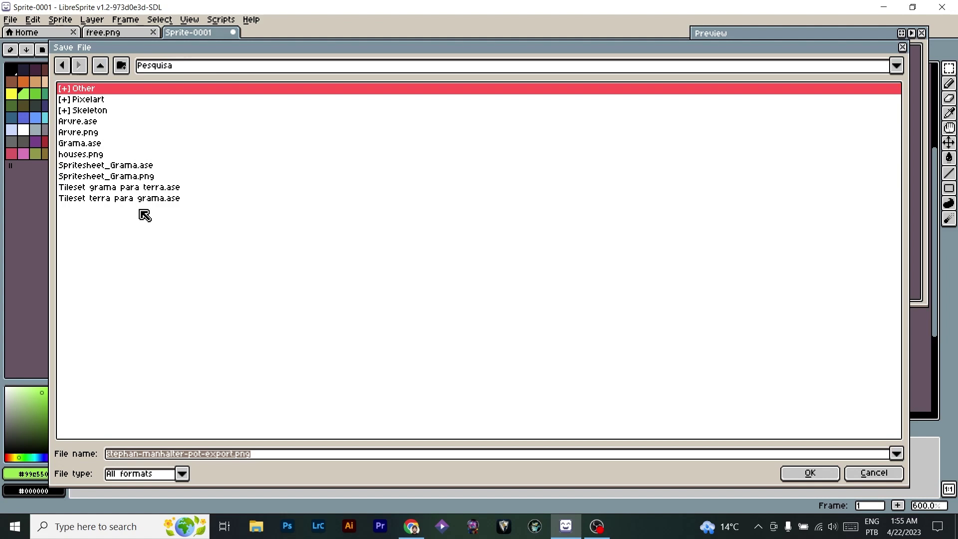
Save the sprite in the Pesquisa folder as "Tileset terra para grama 2.ase".
{"action": "left_click", "coordinate": [202, 326]}
{"action": "left_click", "coordinate": [218, 455]}
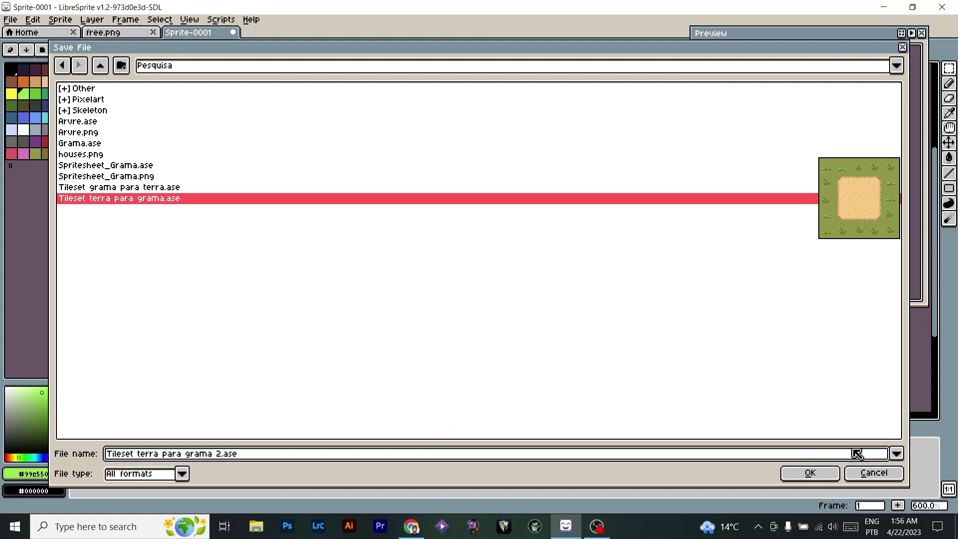
{"action": "left_click", "coordinate": [810, 472]}
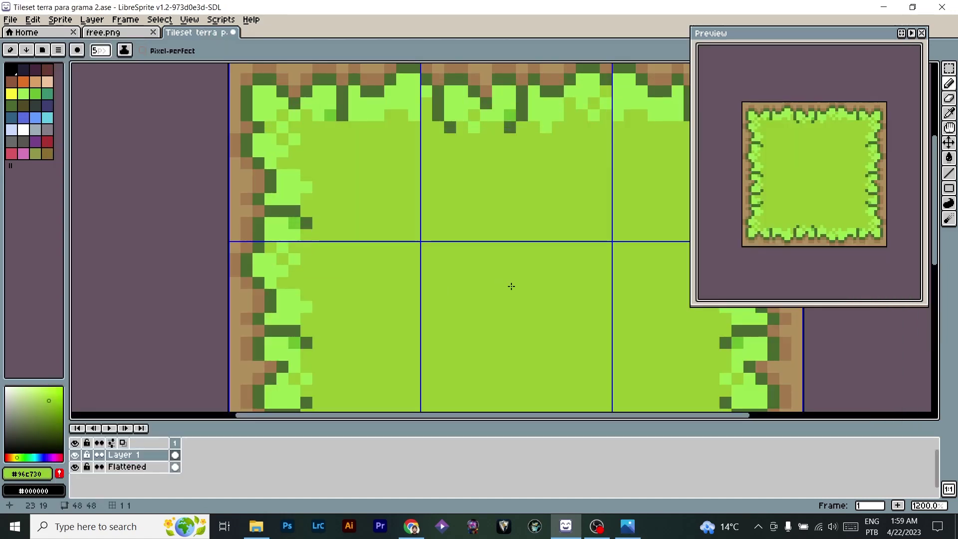
Sample the dark outline green #4b692f from the grass edge in the top-left tile.
{"action": "scroll", "coordinate": [512, 286], "scroll_direction": "down", "scroll_amount": 4}
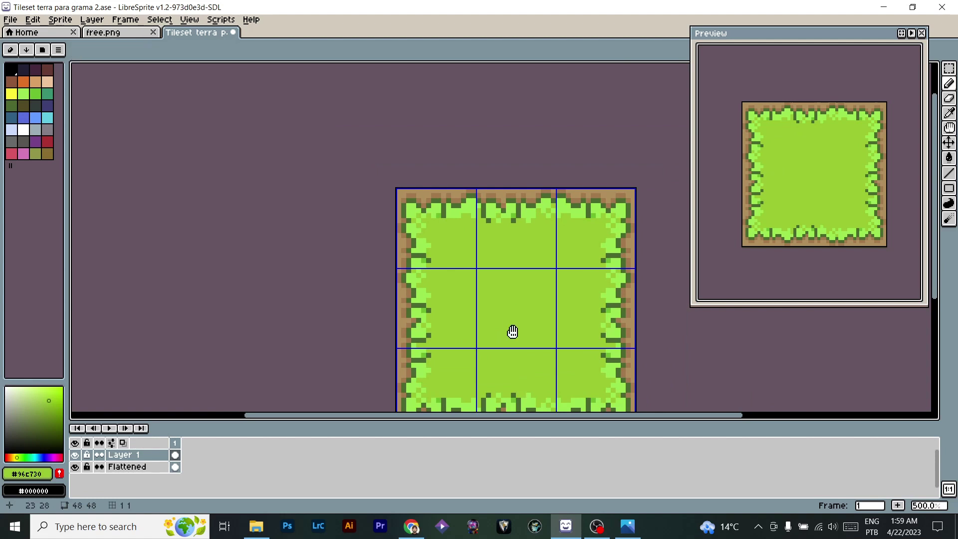
{"action": "left_click_drag", "start_coordinate": [511, 331], "coordinate": [483, 271]}
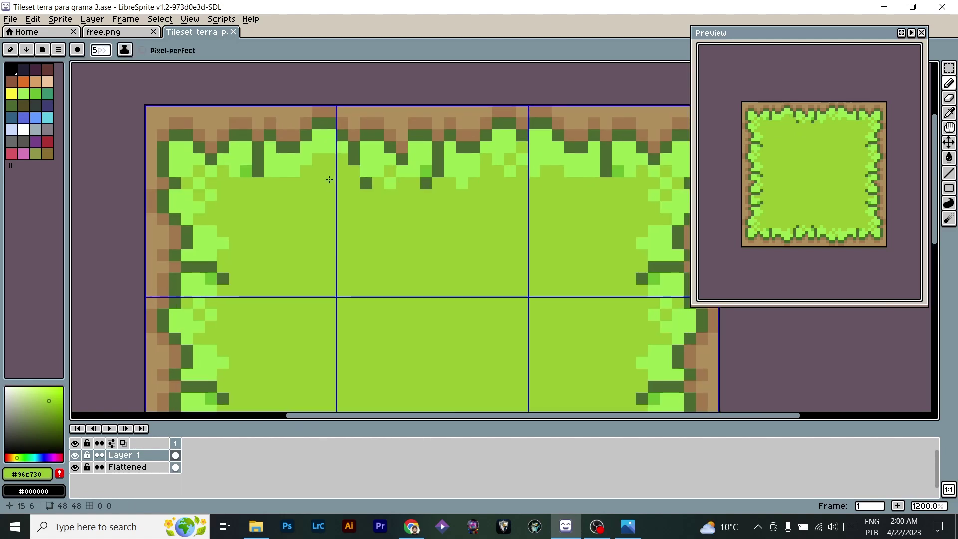
{"action": "scroll", "coordinate": [330, 179], "scroll_direction": "up", "scroll_amount": 4}
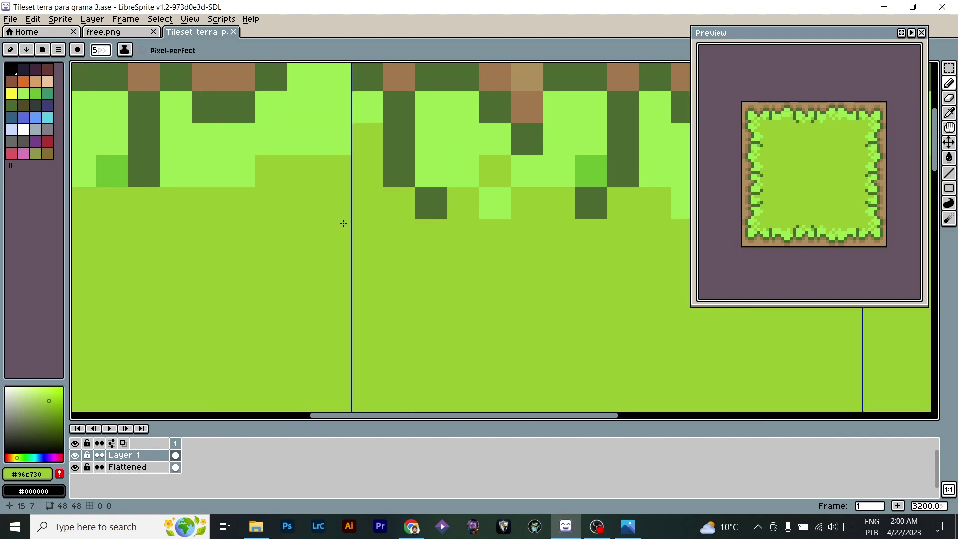
{"action": "key", "text": "i"}
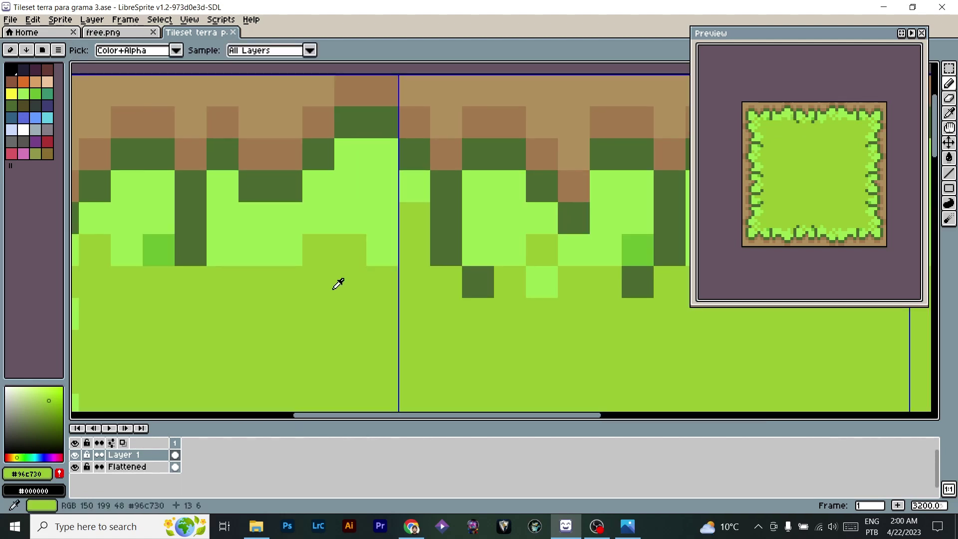
{"action": "left_click", "coordinate": [325, 156]}
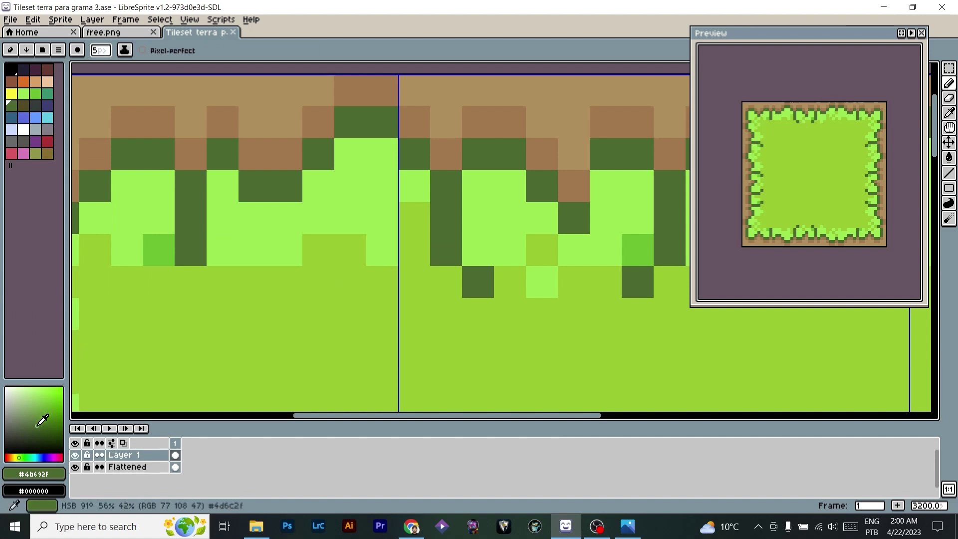
{"action": "left_click", "coordinate": [48, 411]}
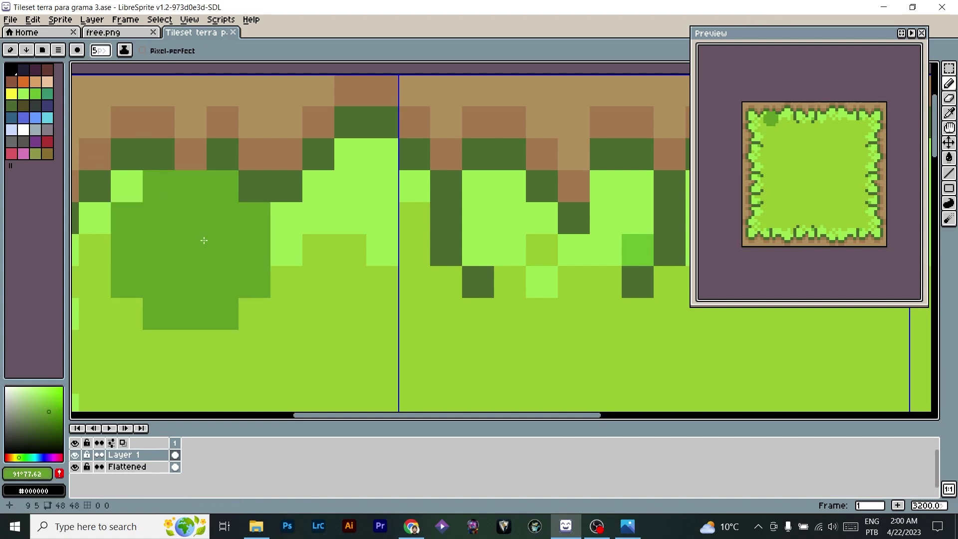
{"action": "key", "text": "["}
{"action": "key", "text": "["}
{"action": "key", "text": "["}
{"action": "left_click", "coordinate": [199, 219], "text": "alt"}
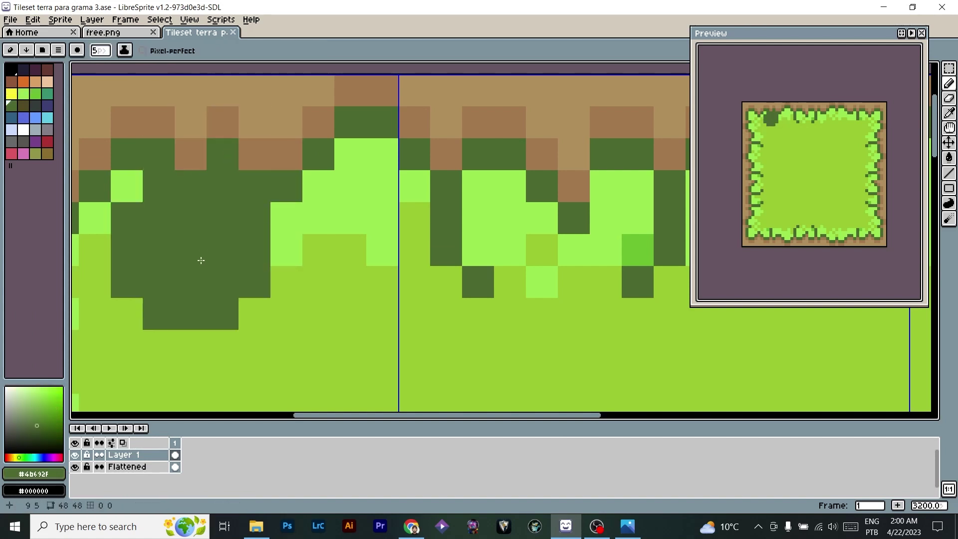
Set the brush to 1 px, choose the more vivid green #599720 and paint one test pixel on the top-left tile's grass edge.
{"action": "key", "text": "minus"}
{"action": "key", "text": "minus"}
{"action": "key", "text": "minus"}
{"action": "key", "text": "minus"}
{"action": "left_click", "coordinate": [46, 415]}
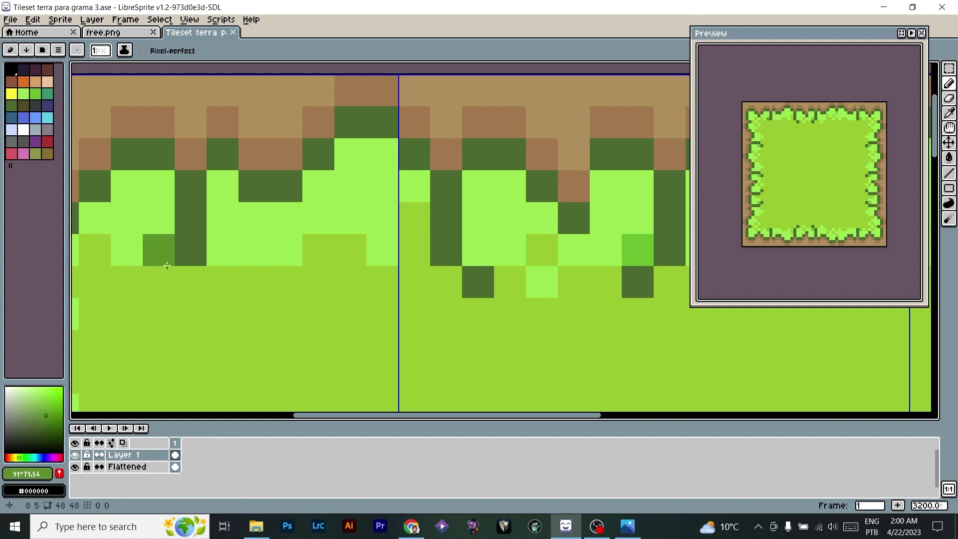
{"action": "left_click", "coordinate": [50, 413]}
{"action": "left_click", "coordinate": [220, 186]}
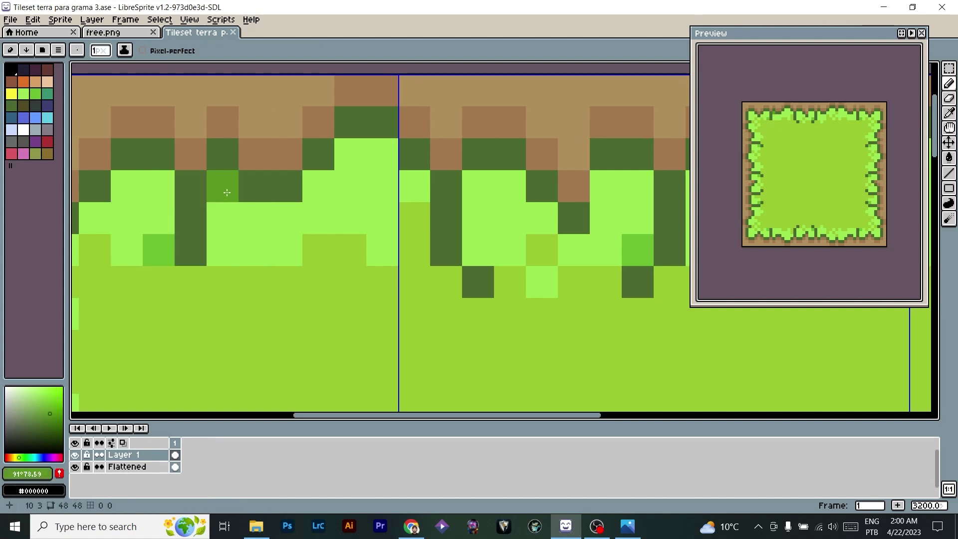
Try a bucket fill on the top-left tile's light grass, undo it, and flatten the sprite's layers into one.
{"action": "key", "text": "g"}
{"action": "left_click", "coordinate": [391, 196]}
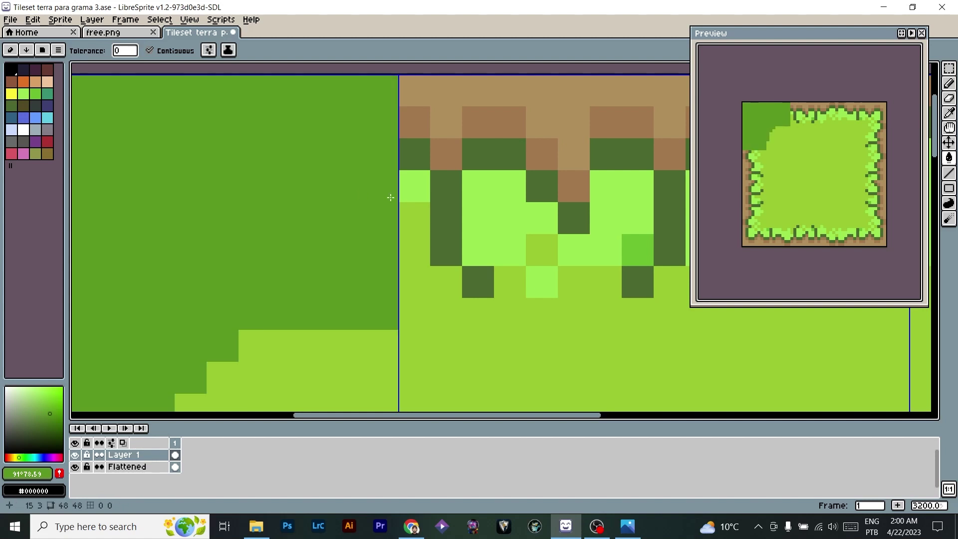
{"action": "key", "text": "ctrl+z"}
{"action": "left_click", "coordinate": [135, 468]}
{"action": "right_click", "coordinate": [138, 474]}
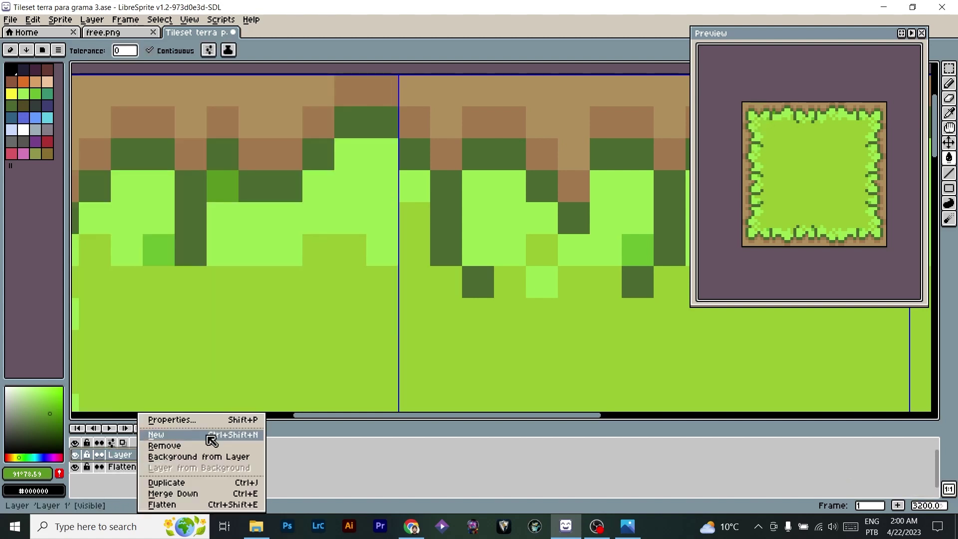
{"action": "left_click", "coordinate": [196, 505]}
Fill the light grass patches in the top-left tile's right half and across the top-middle tile with green #599720.
{"action": "left_click", "coordinate": [289, 215]}
{"action": "left_click", "coordinate": [417, 188]}
{"action": "left_click", "coordinate": [498, 217]}
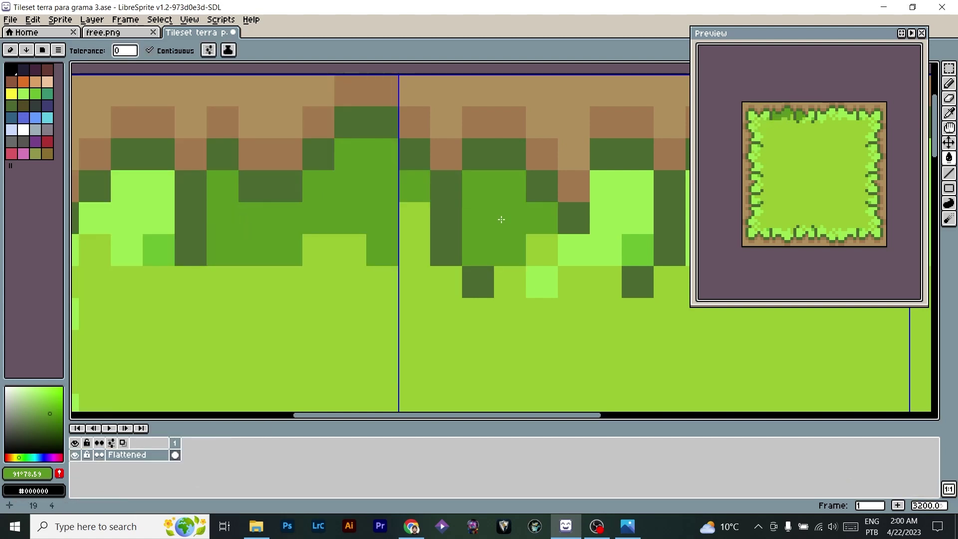
{"action": "scroll", "coordinate": [502, 218], "scroll_direction": "down", "scroll_amount": 3}
{"action": "left_click_drag", "start_coordinate": [505, 219], "coordinate": [330, 222]}
{"action": "left_click", "coordinate": [373, 213]}
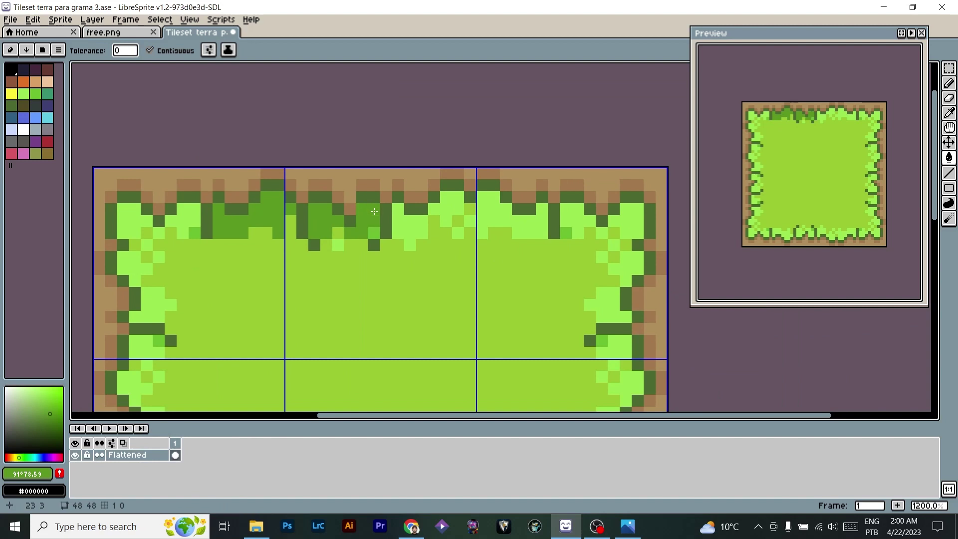
{"action": "left_click", "coordinate": [419, 225]}
{"action": "left_click", "coordinate": [444, 209]}
Fill the light grass patches along the top edge and upper side edge of the top-right tile with green #599720.
{"action": "left_click", "coordinate": [514, 219]}
{"action": "left_click", "coordinate": [579, 220]}
{"action": "left_click", "coordinate": [614, 222]}
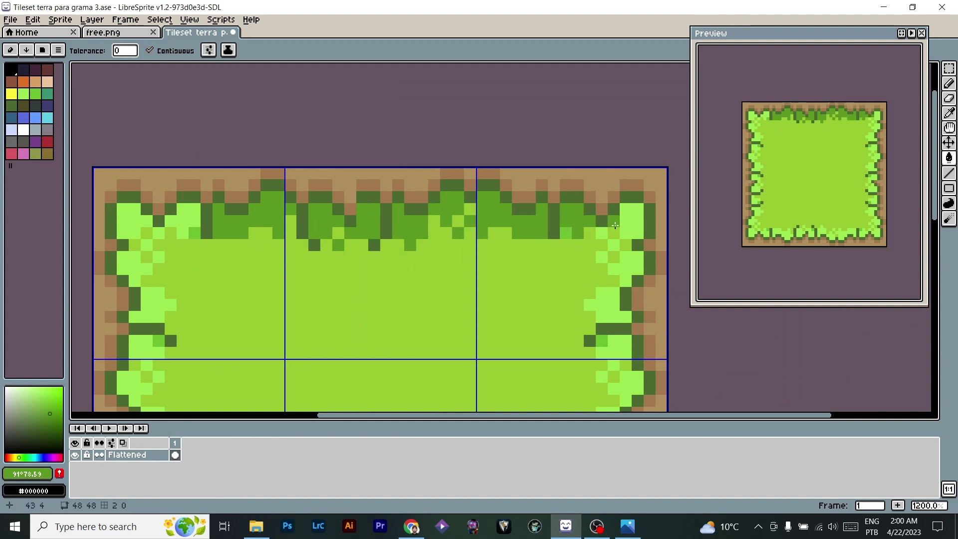
{"action": "left_click", "coordinate": [627, 220]}
{"action": "left_click", "coordinate": [569, 234]}
{"action": "left_click", "coordinate": [625, 268]}
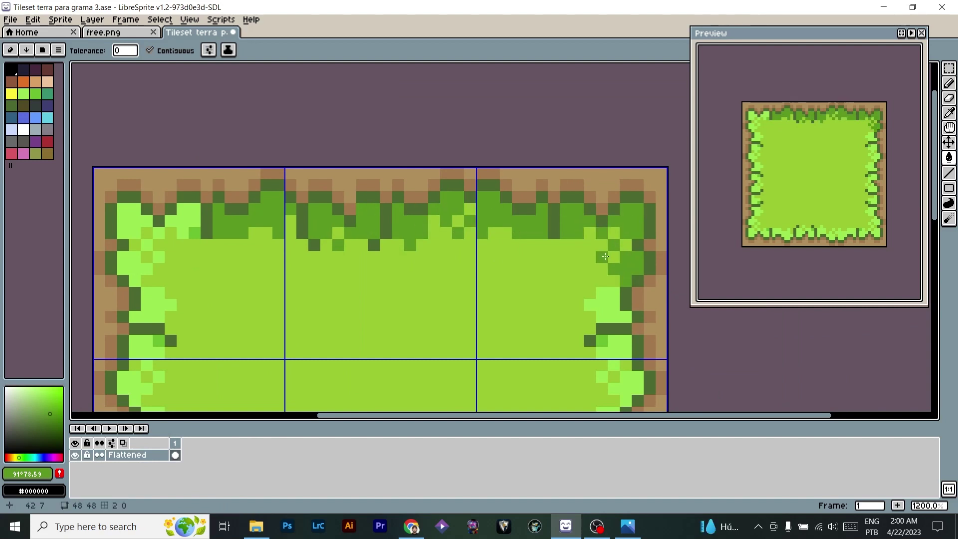
{"action": "left_click", "coordinate": [613, 294]}
Fill the remaining light grass patches along the top edge of the top-left corner tile with green #599720.
{"action": "scroll", "coordinate": [383, 245], "scroll_direction": "down", "scroll_amount": 2}
{"action": "scroll", "coordinate": [369, 245], "scroll_direction": "up", "scroll_amount": 3}
{"action": "scroll", "coordinate": [354, 252], "scroll_direction": "up", "scroll_amount": 1}
{"action": "left_click_drag", "start_coordinate": [351, 254], "coordinate": [483, 217]}
{"action": "left_click", "coordinate": [186, 160]}
{"action": "left_click_drag", "start_coordinate": [185, 164], "coordinate": [428, 194]}
{"action": "left_click", "coordinate": [428, 205]}
{"action": "left_click", "coordinate": [302, 178]}
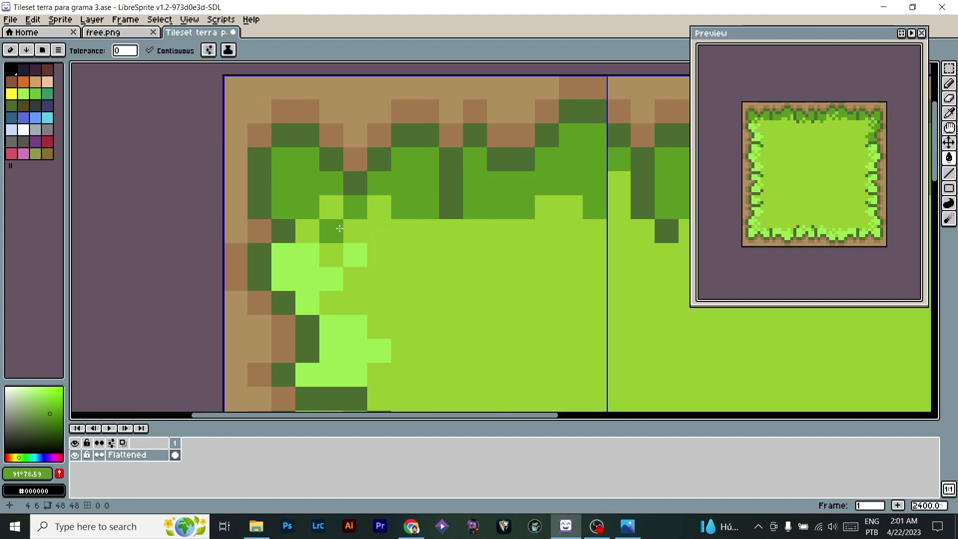
Fill the light grass patches down the left side of the top-left tile with green #599720.
{"action": "left_click", "coordinate": [306, 255]}
{"action": "left_click", "coordinate": [299, 279]}
{"action": "left_click", "coordinate": [355, 255]}
{"action": "left_click_drag", "start_coordinate": [359, 342], "coordinate": [302, 187]}
{"action": "left_click", "coordinate": [299, 187]}
{"action": "left_click", "coordinate": [275, 266]}
Fill the light grass patches in the upper part of the middle-left tile with green #599720.
{"action": "left_click", "coordinate": [264, 306]}
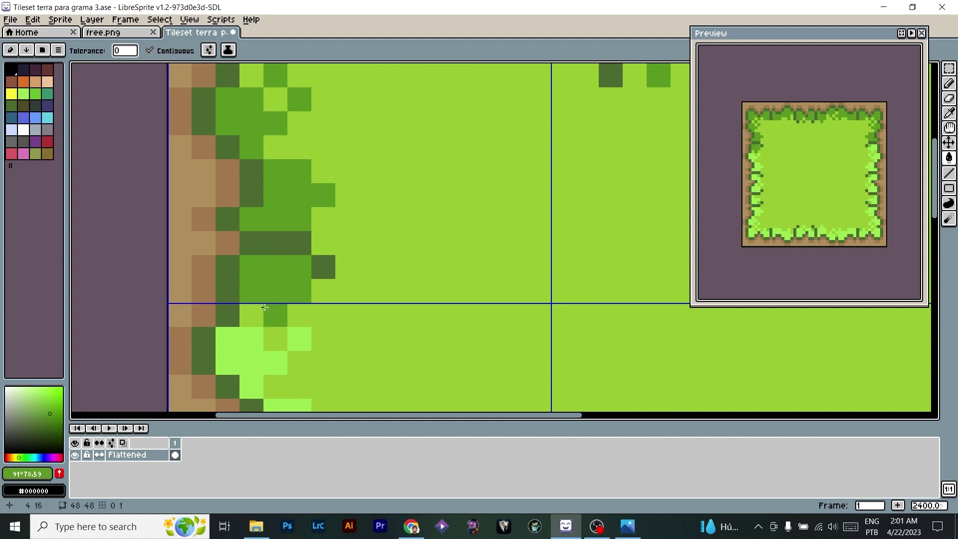
{"action": "left_click", "coordinate": [231, 355]}
{"action": "left_click_drag", "start_coordinate": [299, 339], "coordinate": [268, 186]}
{"action": "left_click", "coordinate": [267, 186]}
{"action": "left_click", "coordinate": [244, 282]}
Sample the medium green #6abe30 and pencil a transition band below the dark grass in the top-left tile.
{"action": "left_click_drag", "start_coordinate": [268, 344], "coordinate": [261, 267]}
{"action": "left_click", "coordinate": [258, 273], "text": "alt"}
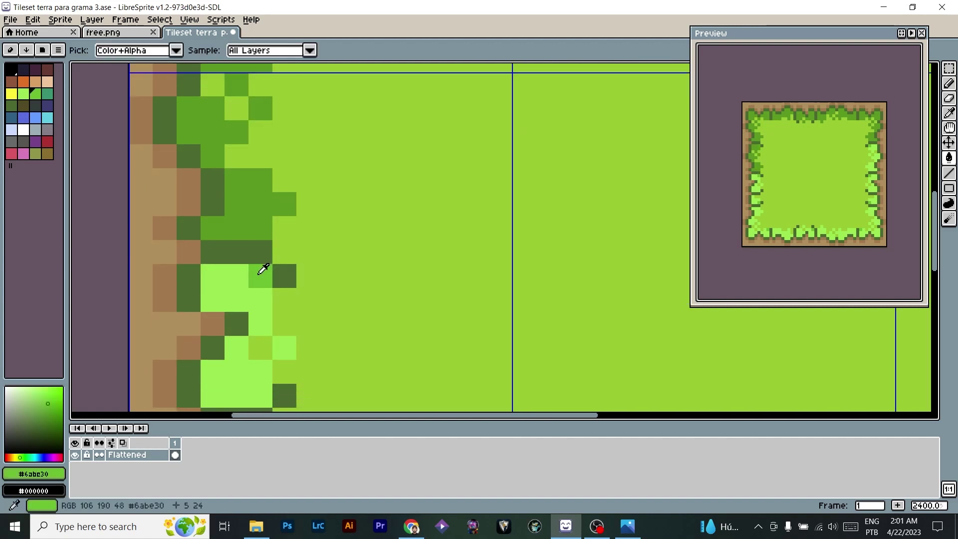
{"action": "left_click_drag", "start_coordinate": [402, 70], "coordinate": [333, 411]}
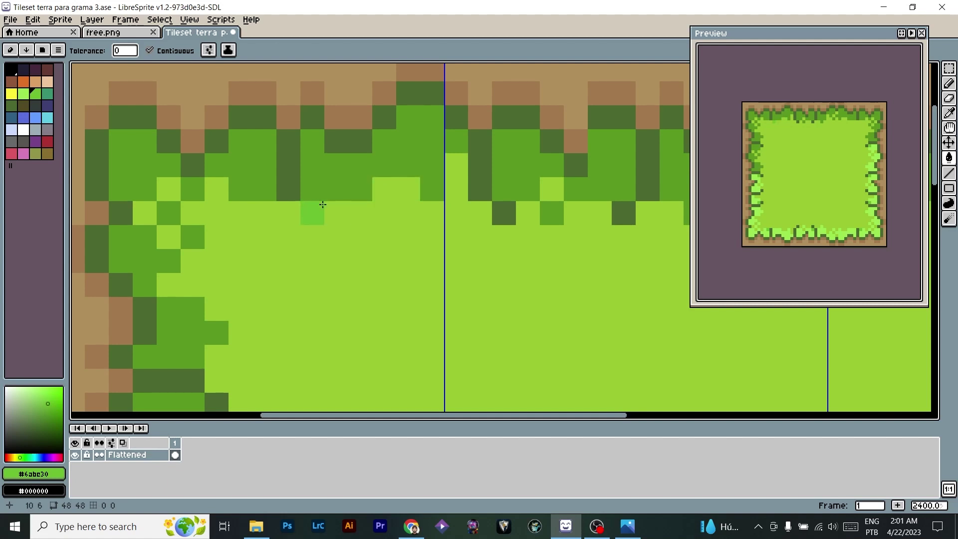
{"action": "left_click", "coordinate": [316, 207]}
{"action": "key", "text": "ctrl+z"}
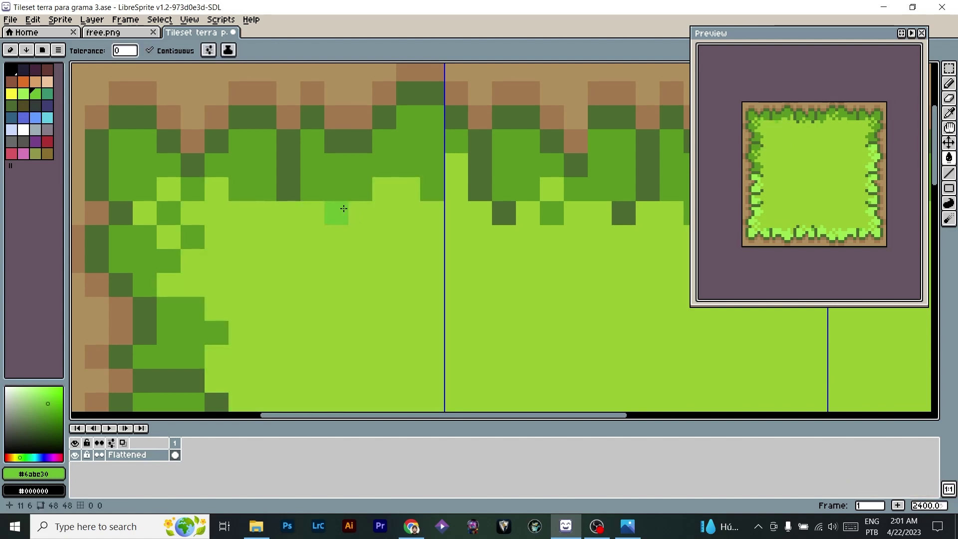
{"action": "key", "text": "b"}
{"action": "mouse_move", "coordinate": [314, 212]}
{"action": "left_mouse_down"}
{"action": "mouse_move", "coordinate": [379, 188]}
{"action": "mouse_move", "coordinate": [397, 232]}
{"action": "mouse_move", "coordinate": [432, 211]}
{"action": "left_mouse_up"}
{"action": "mouse_move", "coordinate": [364, 216]}
{"action": "left_mouse_down"}
{"action": "mouse_move", "coordinate": [460, 172]}
{"action": "mouse_move", "coordinate": [481, 218]}
{"action": "mouse_move", "coordinate": [520, 225]}
{"action": "mouse_move", "coordinate": [551, 190]}
{"action": "mouse_move", "coordinate": [594, 214]}
{"action": "mouse_move", "coordinate": [577, 267]}
{"action": "mouse_move", "coordinate": [598, 252]}
{"action": "left_mouse_up"}
Paint a ragged medium green #6abe30 band below the dark grass across the top-middle tile.
{"action": "scroll", "coordinate": [549, 240], "scroll_direction": "right", "scroll_amount": 5}
{"action": "left_click", "coordinate": [498, 224]}
{"action": "mouse_move", "coordinate": [498, 224]}
{"action": "left_mouse_down"}
{"action": "mouse_move", "coordinate": [474, 214]}
{"action": "mouse_move", "coordinate": [445, 237]}
{"action": "mouse_move", "coordinate": [507, 298]}
{"action": "left_mouse_up"}
{"action": "left_click_drag", "start_coordinate": [561, 182], "coordinate": [558, 197]}
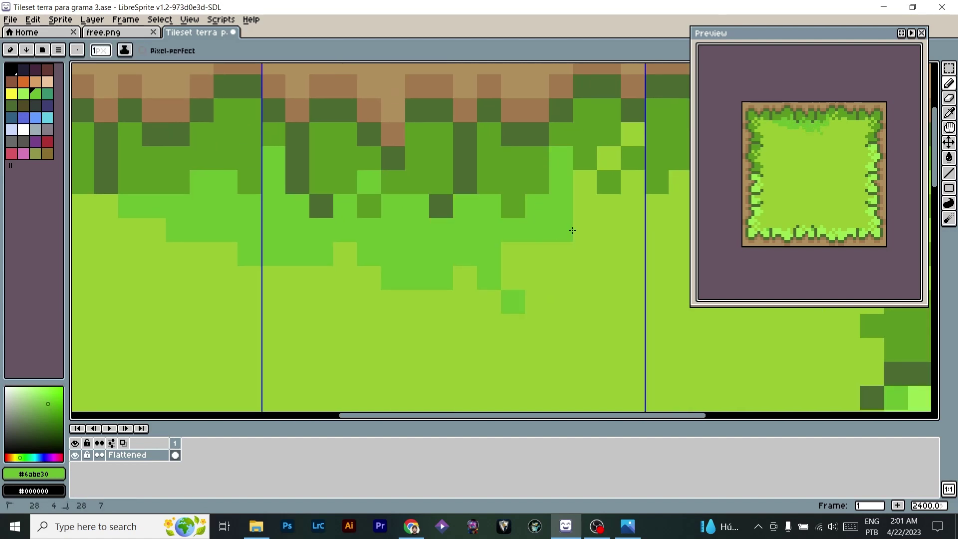
{"action": "left_click_drag", "start_coordinate": [572, 231], "coordinate": [463, 243]}
{"action": "left_click", "coordinate": [584, 254]}
Recolor the stray light pixels at the right end of the top-middle tile's grass edge with medium green #6abe30.
{"action": "key", "text": "space"}
{"action": "left_click", "coordinate": [466, 187]}
{"action": "left_click", "coordinate": [488, 170]}
{"action": "left_click", "coordinate": [511, 146]}
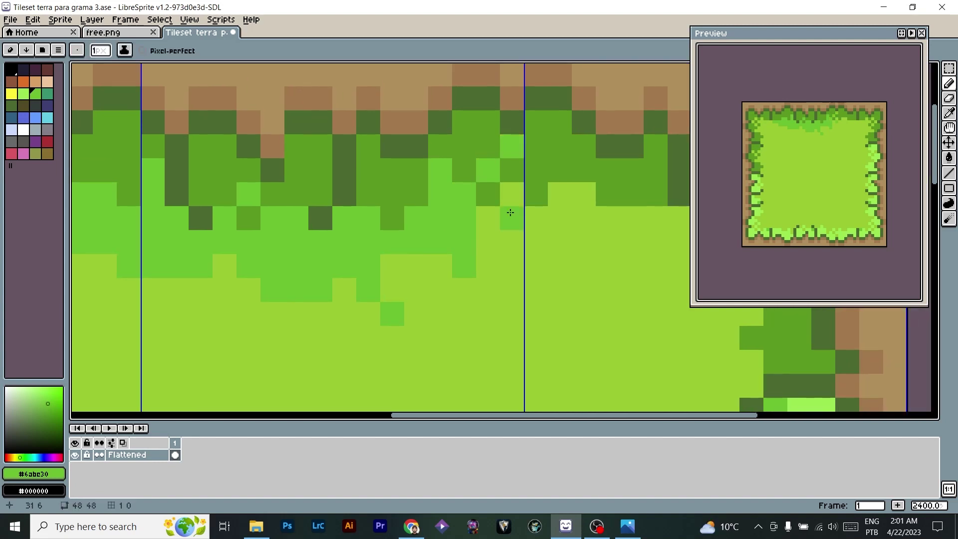
{"action": "left_click_drag", "start_coordinate": [512, 195], "coordinate": [492, 219]}
Extend the ragged medium green #6abe30 band across the top-right tile and into its corner gaps.
{"action": "mouse_move", "coordinate": [532, 260]}
{"action": "left_mouse_down"}
{"action": "mouse_move", "coordinate": [545, 239]}
{"action": "mouse_move", "coordinate": [562, 267]}
{"action": "mouse_move", "coordinate": [423, 214]}
{"action": "left_mouse_up"}
{"action": "key", "text": "space"}
{"action": "mouse_move", "coordinate": [404, 142]}
{"action": "left_mouse_down"}
{"action": "mouse_move", "coordinate": [435, 153]}
{"action": "mouse_move", "coordinate": [457, 228]}
{"action": "mouse_move", "coordinate": [492, 162]}
{"action": "mouse_move", "coordinate": [465, 164]}
{"action": "mouse_move", "coordinate": [588, 221]}
{"action": "mouse_move", "coordinate": [611, 194]}
{"action": "mouse_move", "coordinate": [537, 167]}
{"action": "mouse_move", "coordinate": [562, 160]}
{"action": "mouse_move", "coordinate": [543, 200]}
{"action": "mouse_move", "coordinate": [522, 153]}
{"action": "mouse_move", "coordinate": [560, 215]}
{"action": "mouse_move", "coordinate": [547, 246]}
{"action": "left_mouse_up"}
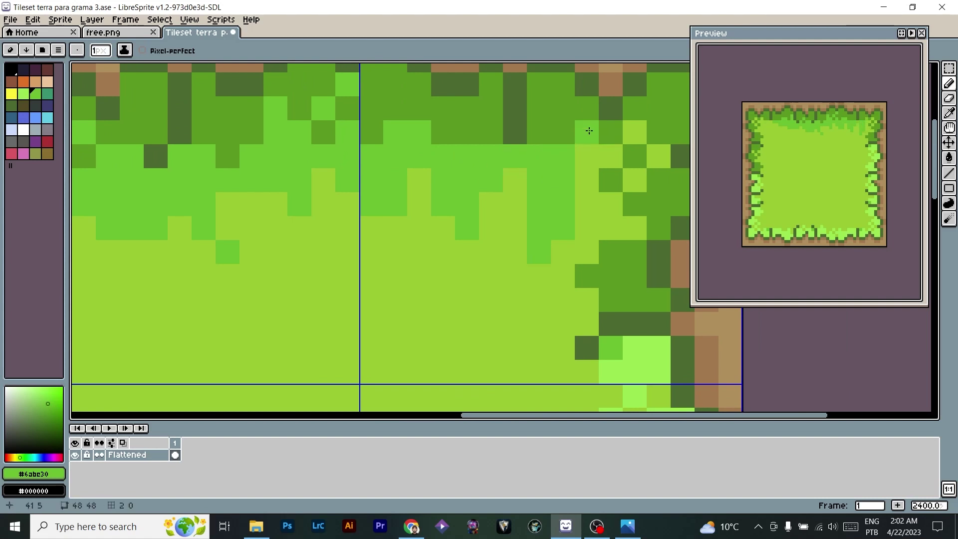
{"action": "mouse_move", "coordinate": [615, 153]}
{"action": "left_mouse_down"}
{"action": "mouse_move", "coordinate": [606, 173]}
{"action": "mouse_move", "coordinate": [640, 175]}
{"action": "mouse_move", "coordinate": [595, 184]}
{"action": "mouse_move", "coordinate": [606, 219]}
{"action": "left_mouse_up"}
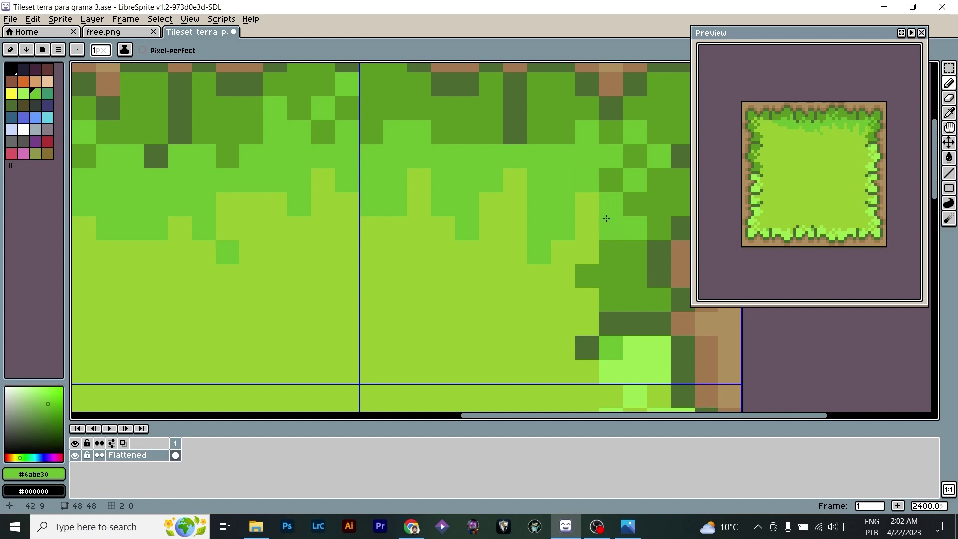
Extend the medium green #6abe30 shading into the top-left tile's corner, covering the light gaps beside the dark grass.
{"action": "scroll", "coordinate": [564, 214], "scroll_direction": "down", "scroll_amount": 3}
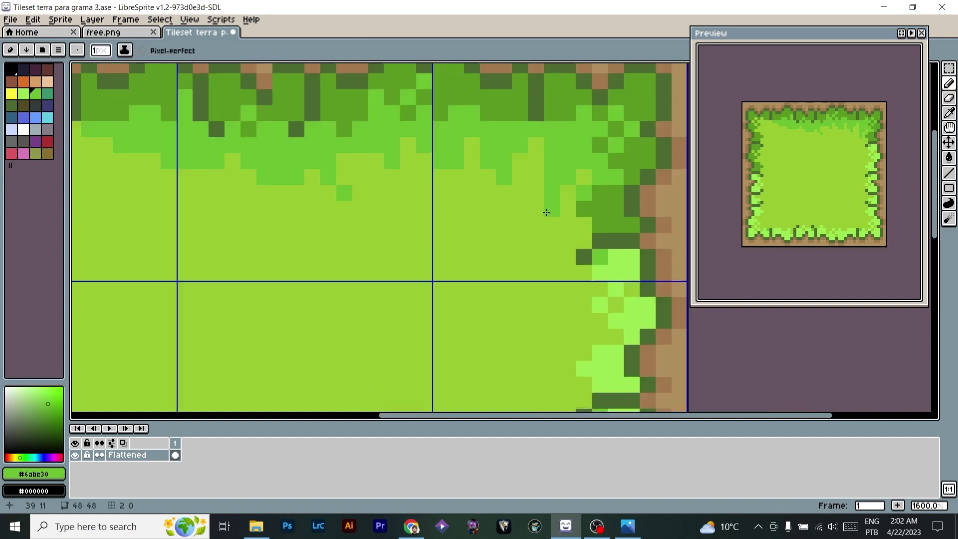
{"action": "scroll", "coordinate": [485, 192], "scroll_direction": "down", "scroll_amount": 1}
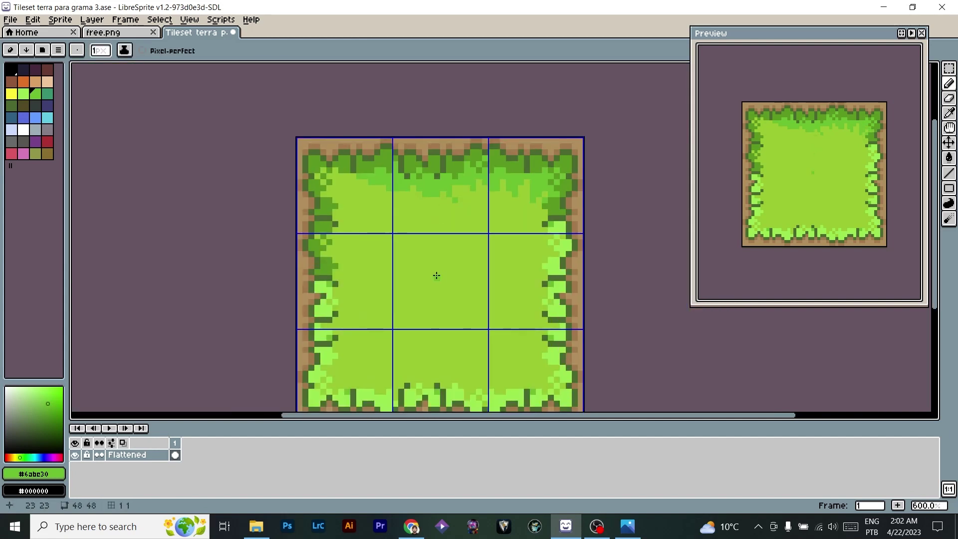
{"action": "scroll", "coordinate": [436, 276], "scroll_direction": "up", "scroll_amount": 3}
{"action": "scroll", "coordinate": [357, 248], "scroll_direction": "up", "scroll_amount": 2}
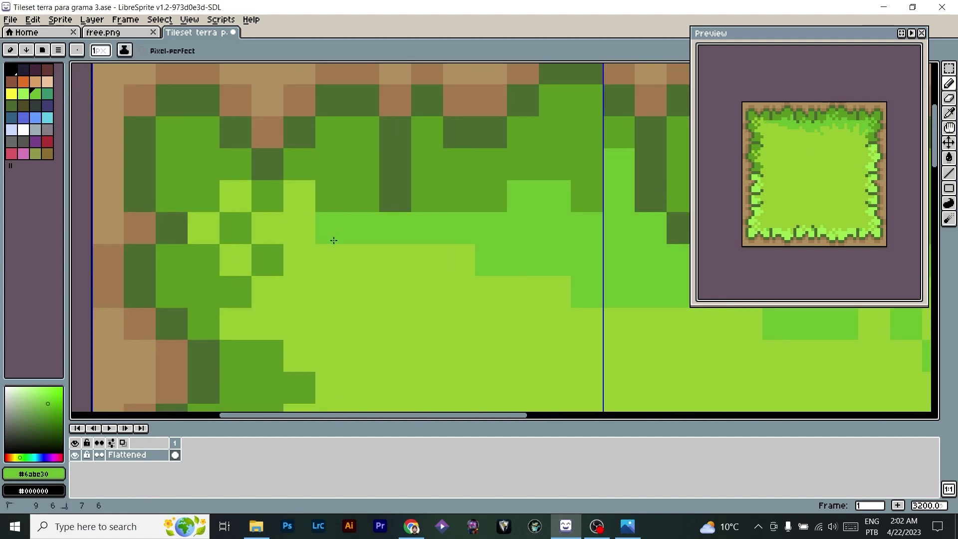
{"action": "mouse_move", "coordinate": [334, 240]}
{"action": "left_mouse_down"}
{"action": "mouse_move", "coordinate": [228, 189]}
{"action": "mouse_move", "coordinate": [206, 222]}
{"action": "mouse_move", "coordinate": [271, 294]}
{"action": "mouse_move", "coordinate": [240, 326]}
{"action": "mouse_move", "coordinate": [306, 285]}
{"action": "mouse_move", "coordinate": [318, 262]}
{"action": "mouse_move", "coordinate": [370, 255]}
{"action": "mouse_move", "coordinate": [428, 305]}
{"action": "mouse_move", "coordinate": [423, 348]}
{"action": "mouse_move", "coordinate": [440, 307]}
{"action": "mouse_move", "coordinate": [439, 249]}
{"action": "mouse_move", "coordinate": [454, 303]}
{"action": "mouse_move", "coordinate": [503, 295]}
{"action": "mouse_move", "coordinate": [437, 346]}
{"action": "mouse_move", "coordinate": [410, 383]}
{"action": "mouse_move", "coordinate": [453, 251]}
{"action": "mouse_move", "coordinate": [426, 278]}
{"action": "left_mouse_up"}
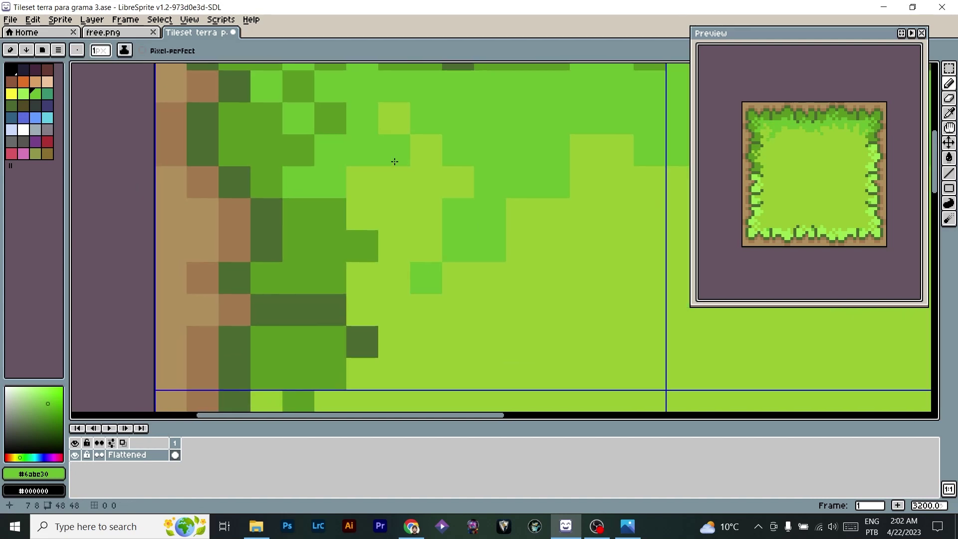
{"action": "mouse_move", "coordinate": [395, 161]}
{"action": "left_mouse_down"}
{"action": "mouse_move", "coordinate": [362, 181]}
{"action": "mouse_move", "coordinate": [389, 162]}
{"action": "left_mouse_up"}
Paint more irregular medium green #6abe30 patches in the lower left and right parts of the top-left tile.
{"action": "scroll", "coordinate": [562, 181], "scroll_direction": "down", "scroll_amount": 3}
{"action": "left_click_drag", "start_coordinate": [562, 181], "coordinate": [335, 190]}
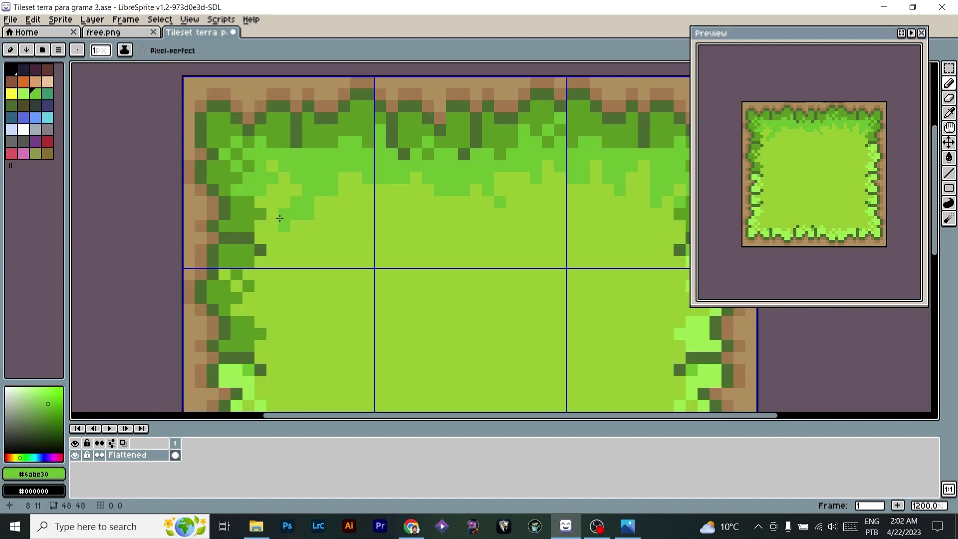
{"action": "scroll", "coordinate": [273, 218], "scroll_direction": "up", "scroll_amount": 2}
{"action": "mouse_move", "coordinate": [252, 233]}
{"action": "left_mouse_down"}
{"action": "mouse_move", "coordinate": [335, 242]}
{"action": "mouse_move", "coordinate": [295, 234]}
{"action": "mouse_move", "coordinate": [242, 186]}
{"action": "mouse_move", "coordinate": [251, 239]}
{"action": "mouse_move", "coordinate": [268, 254]}
{"action": "mouse_move", "coordinate": [331, 224]}
{"action": "left_mouse_up"}
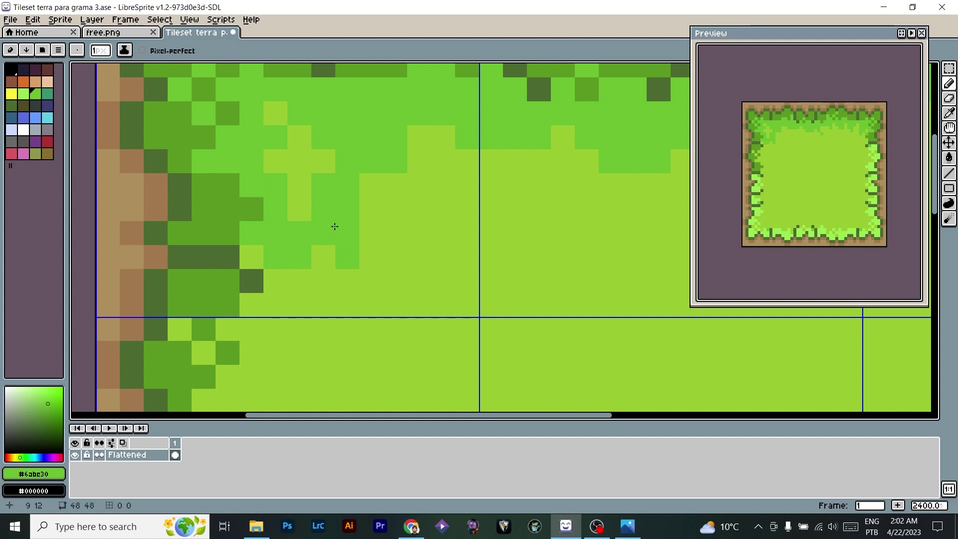
{"action": "mouse_move", "coordinate": [467, 161]}
{"action": "left_mouse_down"}
{"action": "mouse_move", "coordinate": [444, 185]}
{"action": "mouse_move", "coordinate": [443, 209]}
{"action": "left_mouse_up"}
Sample the dark grass green #599720 from the top-left tile and enlarge the color selector for finer shade picking.
{"action": "scroll", "coordinate": [551, 168], "scroll_direction": "down", "scroll_amount": 5}
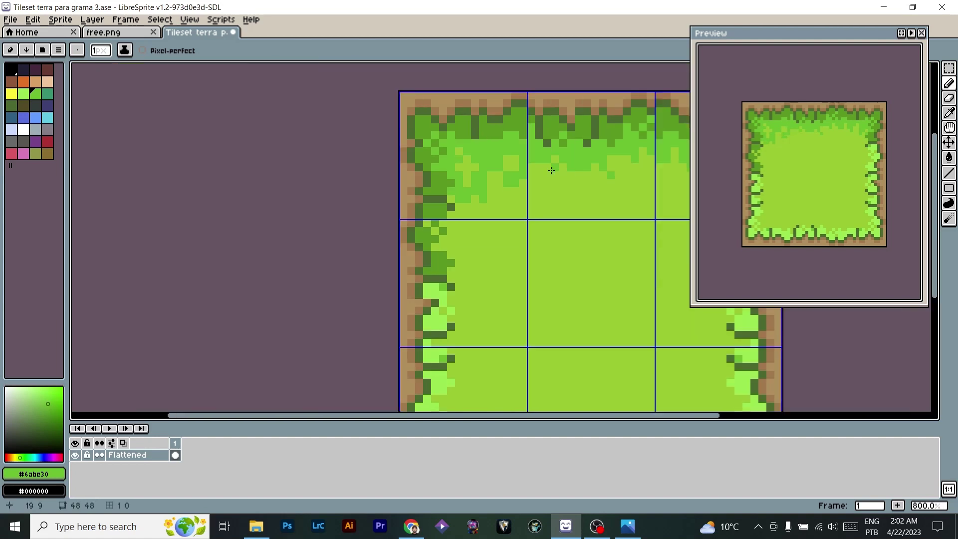
{"action": "left_click_drag", "start_coordinate": [551, 169], "coordinate": [295, 249]}
{"action": "scroll", "coordinate": [243, 224], "scroll_direction": "up", "scroll_amount": 4}
{"action": "left_click_drag", "start_coordinate": [244, 223], "coordinate": [359, 265]}
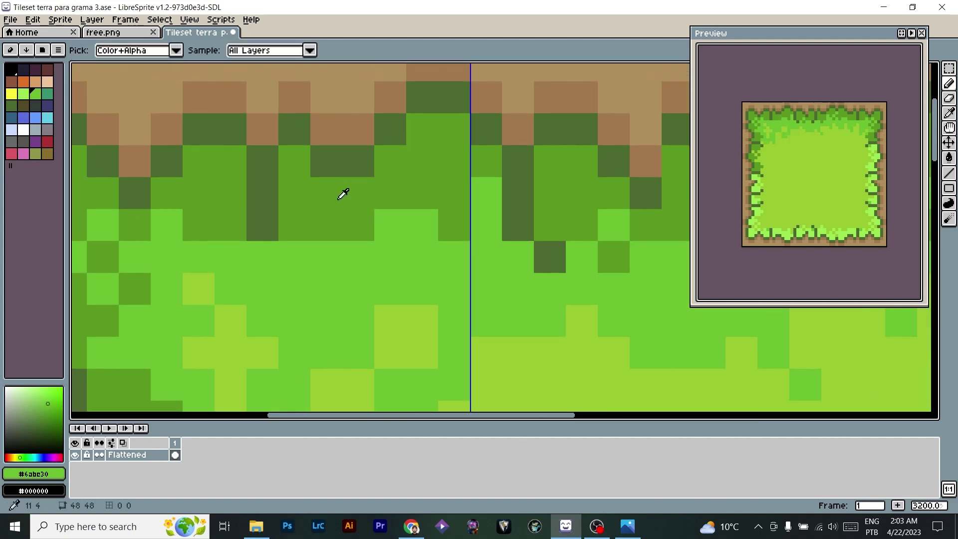
{"action": "left_click", "coordinate": [340, 198], "text": "alt"}
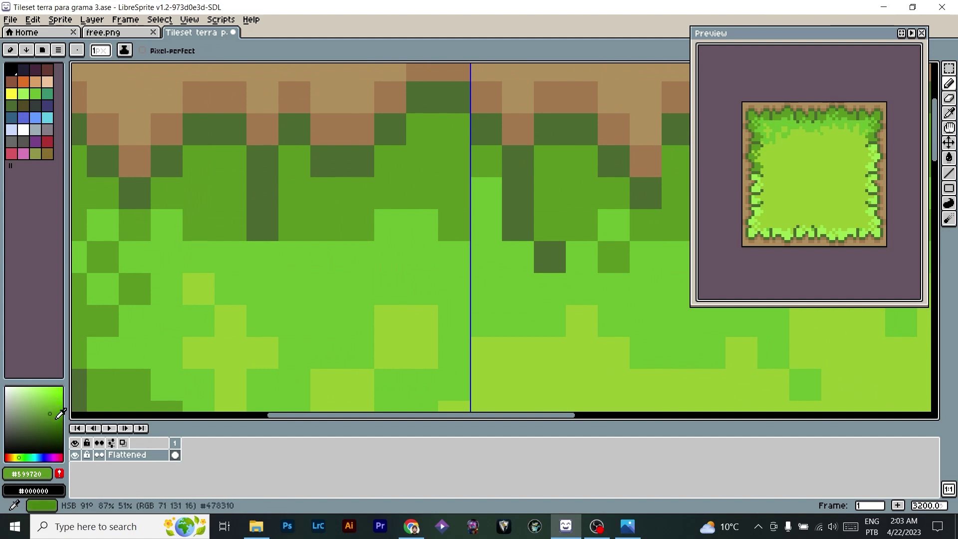
{"action": "left_click", "coordinate": [362, 271], "text": "alt"}
{"action": "left_click", "coordinate": [329, 194], "text": "alt"}
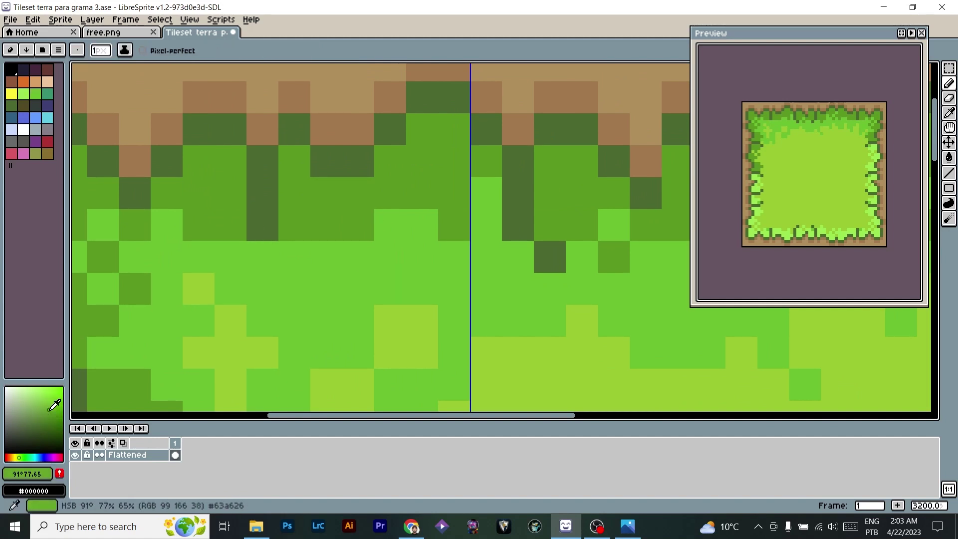
{"action": "left_click_drag", "start_coordinate": [68, 399], "coordinate": [201, 391]}
{"action": "left_click_drag", "start_coordinate": [133, 382], "coordinate": [130, 196]}
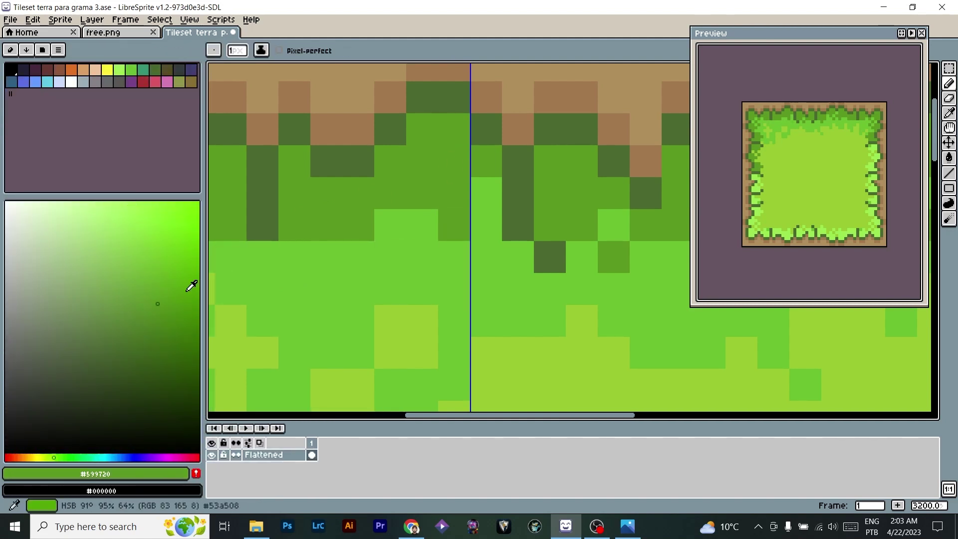
Mix an in-between green #5ba726 and paint it along the dark grass's lower edge near the boundary of the top-left and top-middle tiles.
{"action": "left_click", "coordinate": [423, 215], "text": "alt"}
{"action": "left_click", "coordinate": [423, 185], "text": "alt"}
{"action": "left_click", "coordinate": [271, 252], "text": "alt"}
{"action": "left_click", "coordinate": [154, 287]}
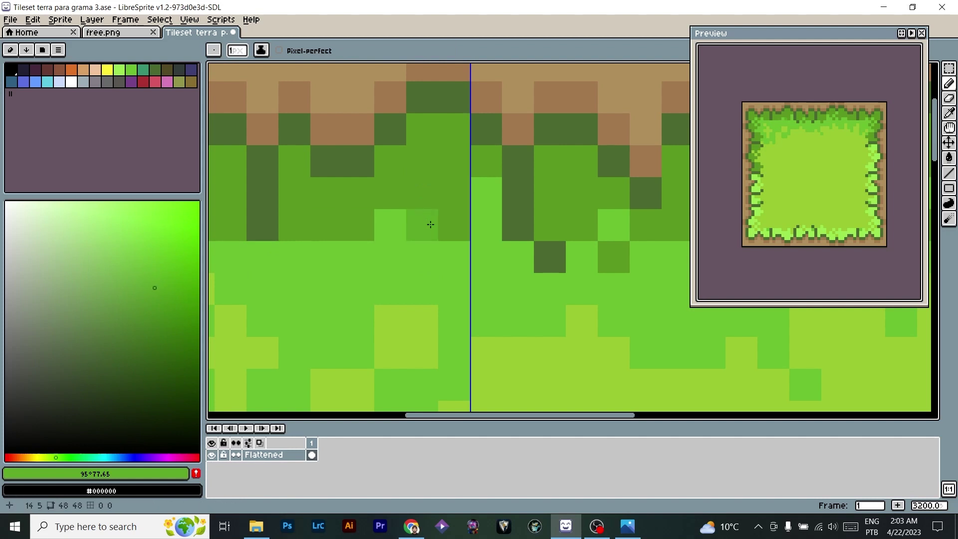
{"action": "mouse_move", "coordinate": [485, 195]}
{"action": "left_mouse_down"}
{"action": "mouse_move", "coordinate": [484, 229]}
{"action": "mouse_move", "coordinate": [454, 190]}
{"action": "left_mouse_up"}
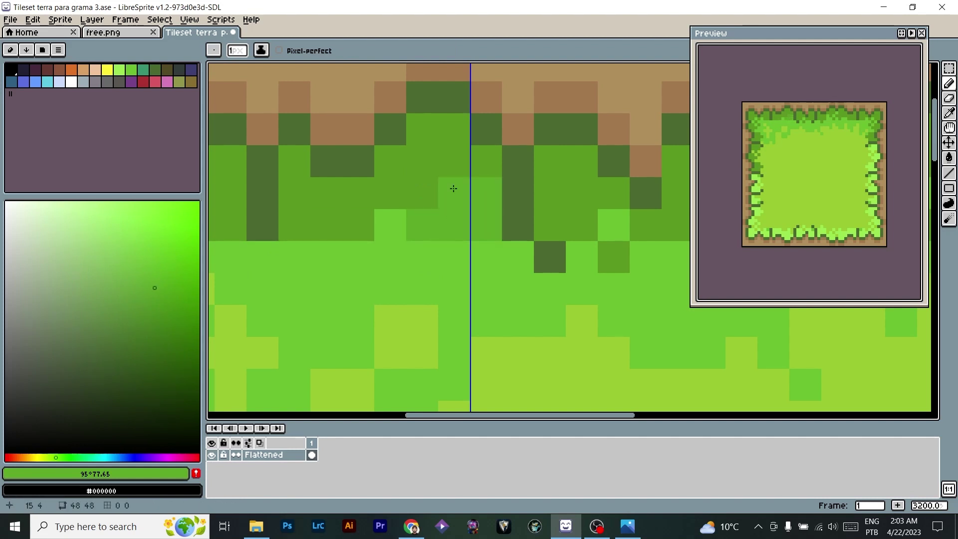
{"action": "left_click_drag", "start_coordinate": [370, 231], "coordinate": [526, 220]}
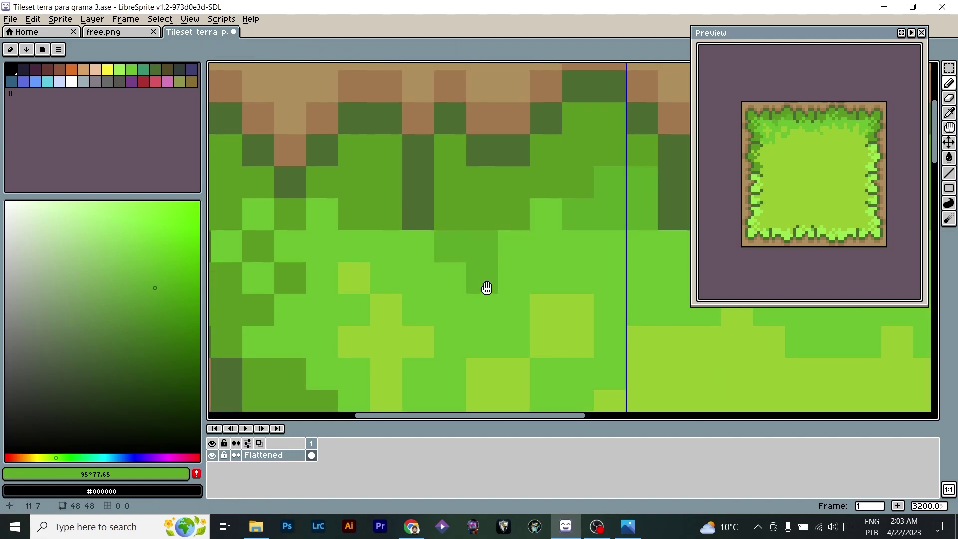
Paint a ragged #5ba726 transition band beneath the dark grass of the top-middle tile and into the top-right tile's adjoining edge.
{"action": "scroll", "coordinate": [487, 286], "scroll_direction": "down", "scroll_amount": 2}
{"action": "scroll", "coordinate": [560, 265], "scroll_direction": "up", "scroll_amount": 1}
{"action": "mouse_move", "coordinate": [405, 229]}
{"action": "left_mouse_down"}
{"action": "mouse_move", "coordinate": [418, 256]}
{"action": "mouse_move", "coordinate": [418, 221]}
{"action": "mouse_move", "coordinate": [435, 248]}
{"action": "left_mouse_up"}
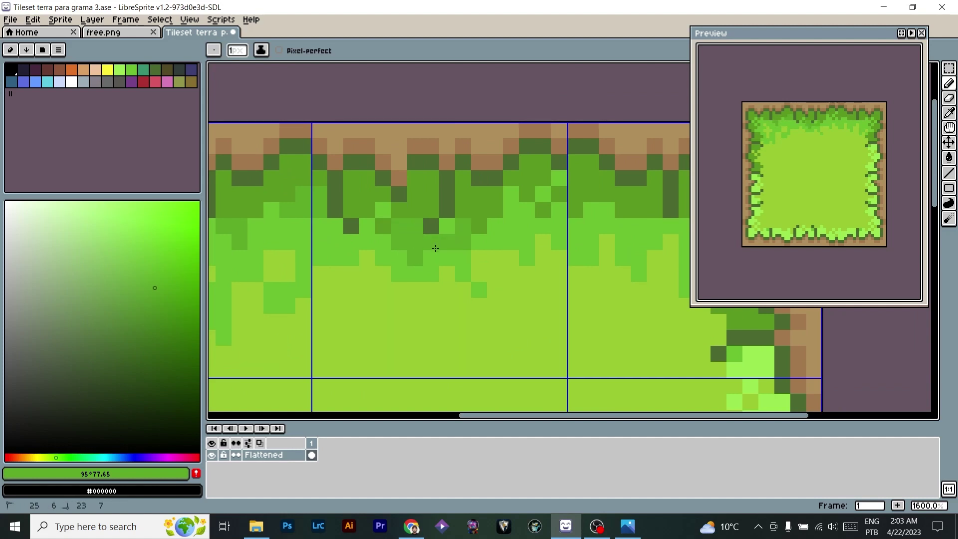
{"action": "mouse_move", "coordinate": [503, 212]}
{"action": "left_mouse_down"}
{"action": "mouse_move", "coordinate": [548, 203]}
{"action": "mouse_move", "coordinate": [467, 205]}
{"action": "mouse_move", "coordinate": [465, 232]}
{"action": "mouse_move", "coordinate": [470, 197]}
{"action": "mouse_move", "coordinate": [520, 226]}
{"action": "left_mouse_up"}
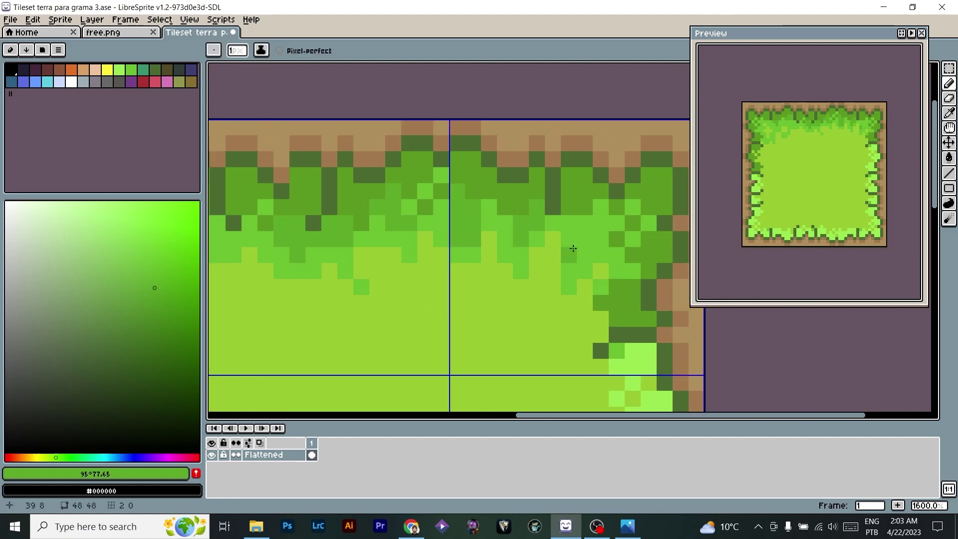
Blend the top-left tile's dark grass inward with #5ba726 streaks and fill the light gaps in its corner.
{"action": "left_click_drag", "start_coordinate": [359, 263], "coordinate": [639, 255]}
{"action": "left_click_drag", "start_coordinate": [435, 200], "coordinate": [464, 247]}
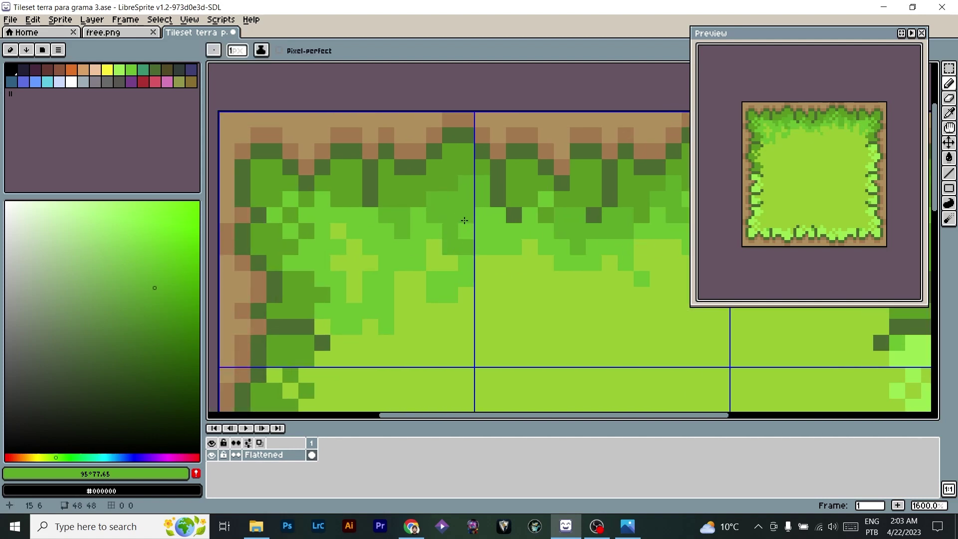
{"action": "left_click", "coordinate": [434, 246]}
{"action": "left_click", "coordinate": [418, 236]}
{"action": "key", "text": "ctrl+z"}
{"action": "left_click", "coordinate": [412, 286]}
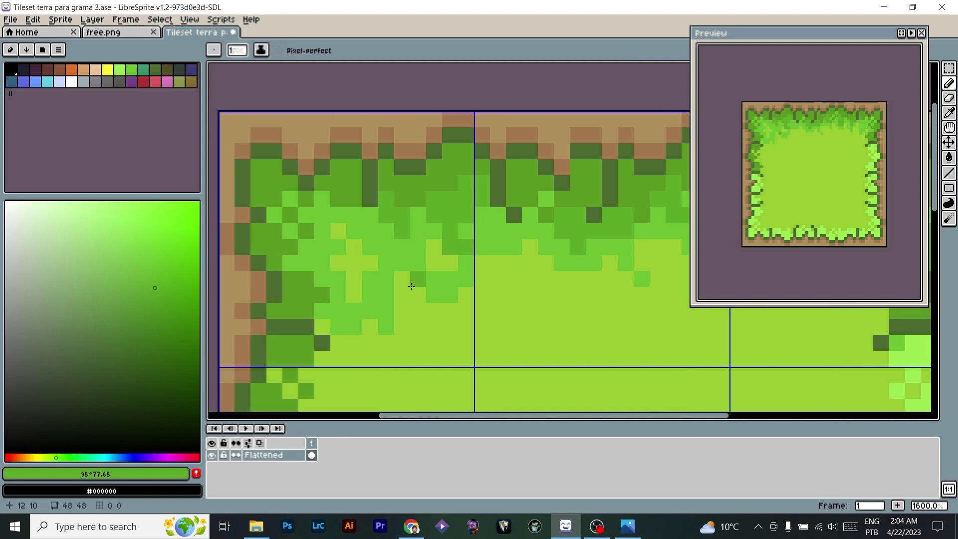
{"action": "left_click_drag", "start_coordinate": [333, 195], "coordinate": [378, 247]}
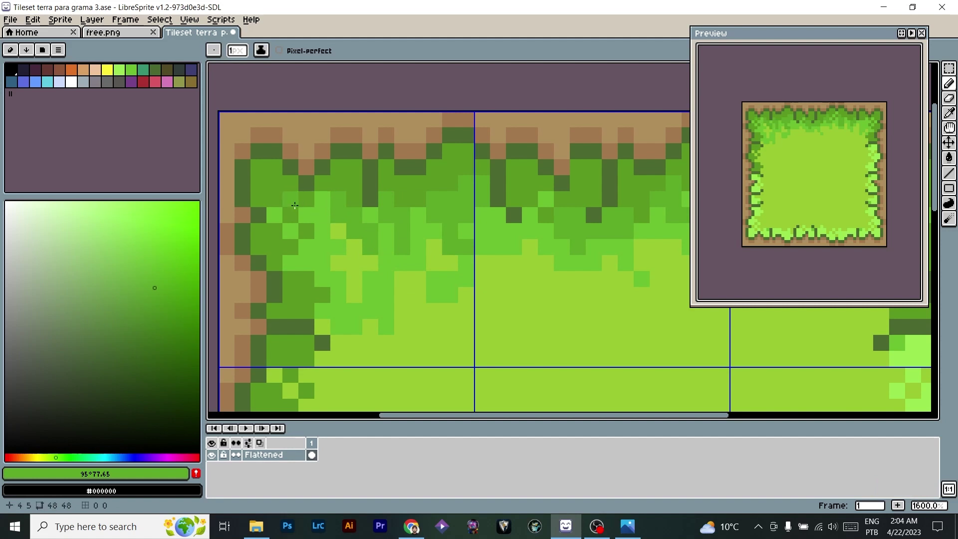
{"action": "left_click_drag", "start_coordinate": [325, 200], "coordinate": [322, 231]}
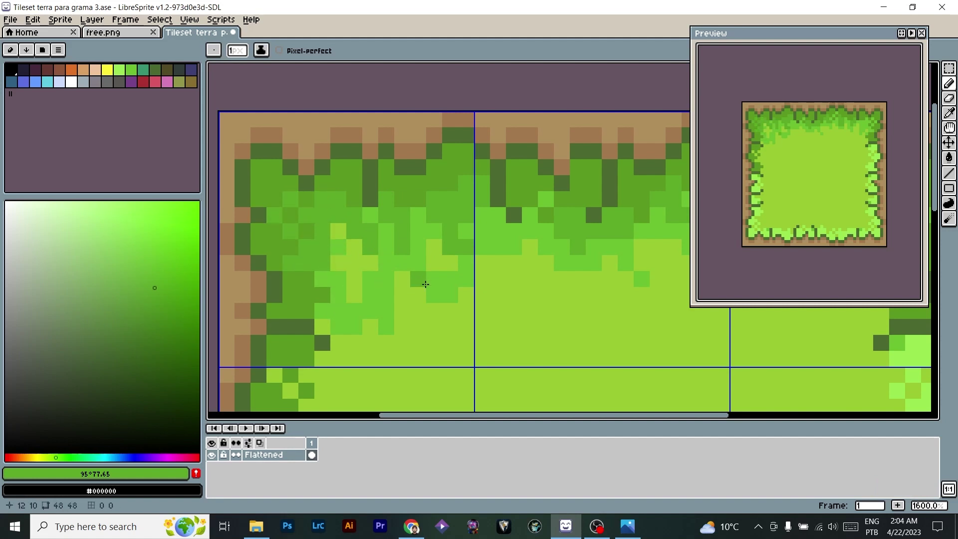
Paint #5ba726 streaks below the dark grass of the top-right tile and over the light pixels in its corner.
{"action": "scroll", "coordinate": [321, 277], "scroll_direction": "right", "scroll_amount": 5}
{"action": "scroll", "coordinate": [428, 321], "scroll_direction": "down", "scroll_amount": 2}
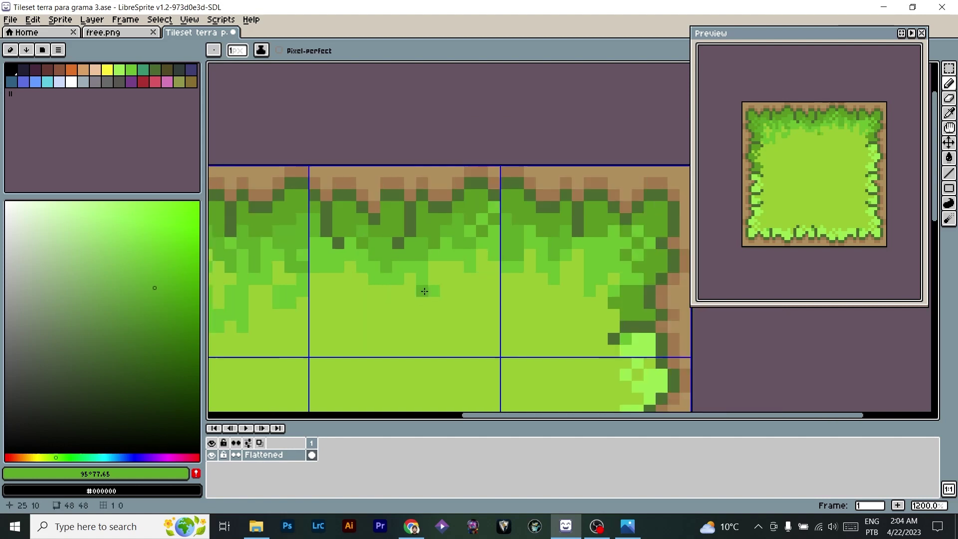
{"action": "scroll", "coordinate": [457, 315], "scroll_direction": "up", "scroll_amount": 2}
{"action": "left_click_drag", "start_coordinate": [520, 258], "coordinate": [351, 274]}
{"action": "left_click", "coordinate": [477, 219]}
{"action": "left_click_drag", "start_coordinate": [448, 218], "coordinate": [463, 245]}
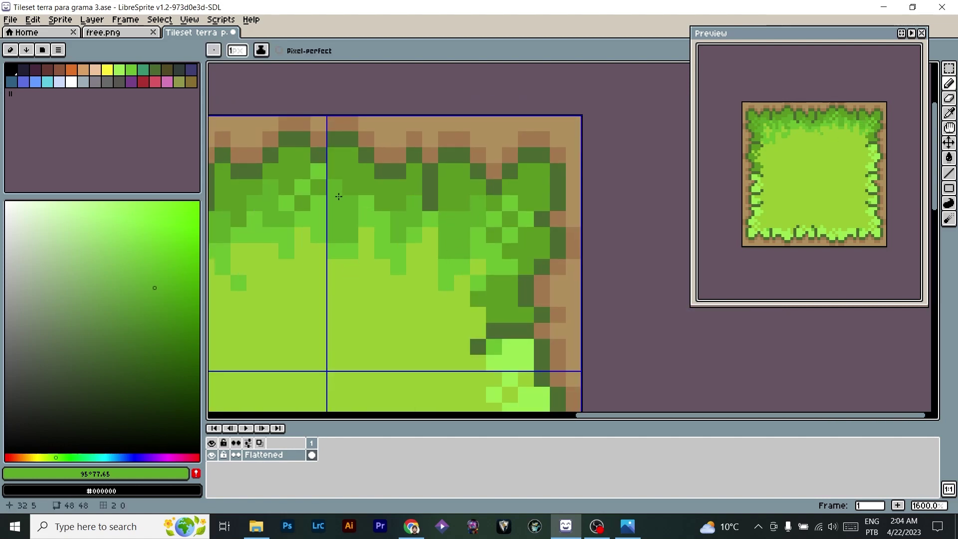
{"action": "left_click", "coordinate": [509, 267]}
{"action": "left_click", "coordinate": [425, 282]}
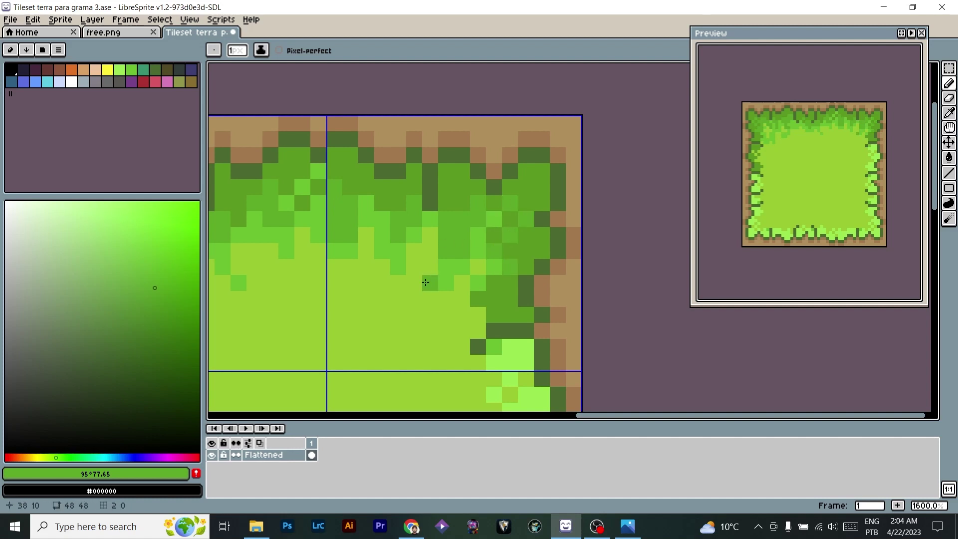
Sample #5ba726 and add highlight pixels inside the top-middle tile's dark grass, just under the outline.
{"action": "left_click_drag", "start_coordinate": [375, 208], "coordinate": [598, 253]}
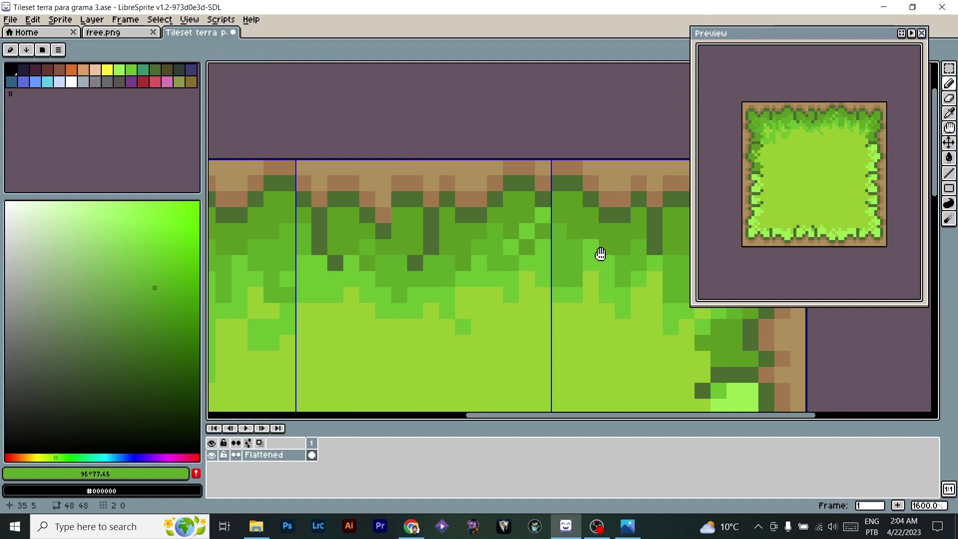
{"action": "left_click_drag", "start_coordinate": [310, 263], "coordinate": [384, 238]}
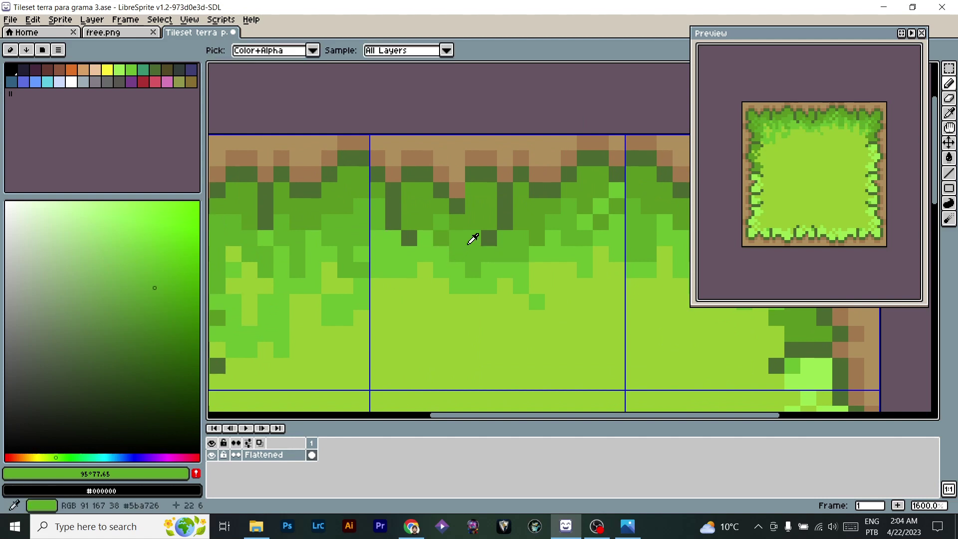
{"action": "left_click", "coordinate": [472, 238], "text": "alt"}
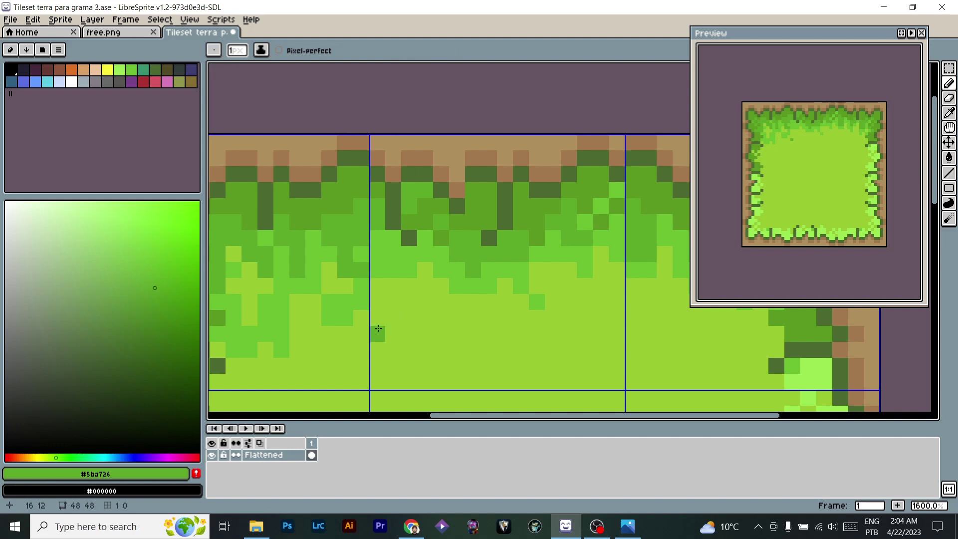
{"action": "left_click_drag", "start_coordinate": [418, 209], "coordinate": [406, 240]}
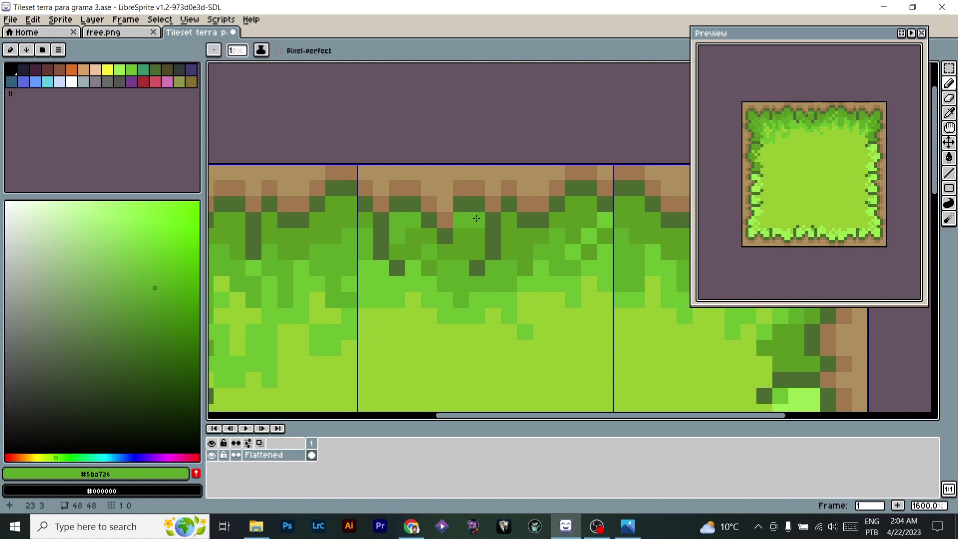
Add #5ba726 highlights under the dark outline along the upper edge and corner of the top-left tile.
{"action": "left_click_drag", "start_coordinate": [404, 201], "coordinate": [516, 206]}
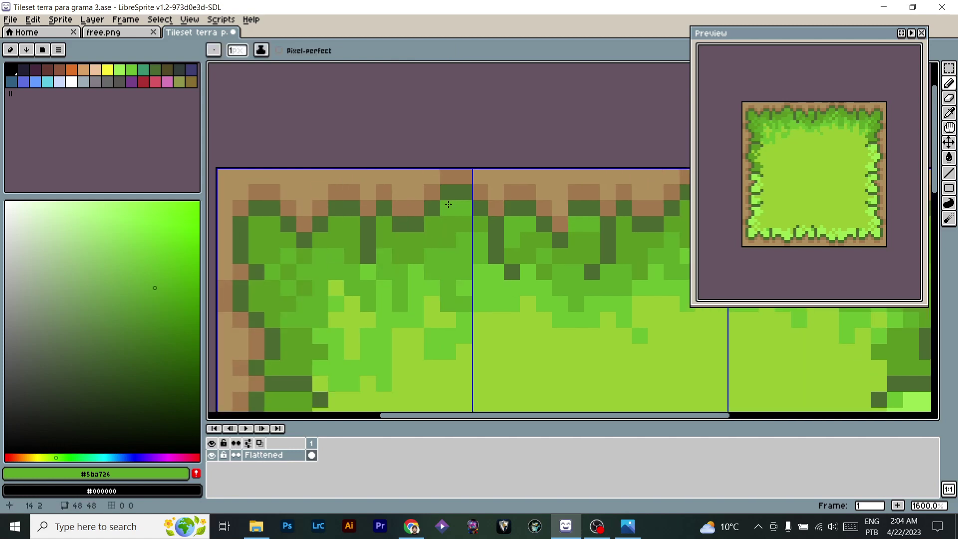
{"action": "left_click", "coordinate": [389, 220]}
{"action": "left_click", "coordinate": [355, 218]}
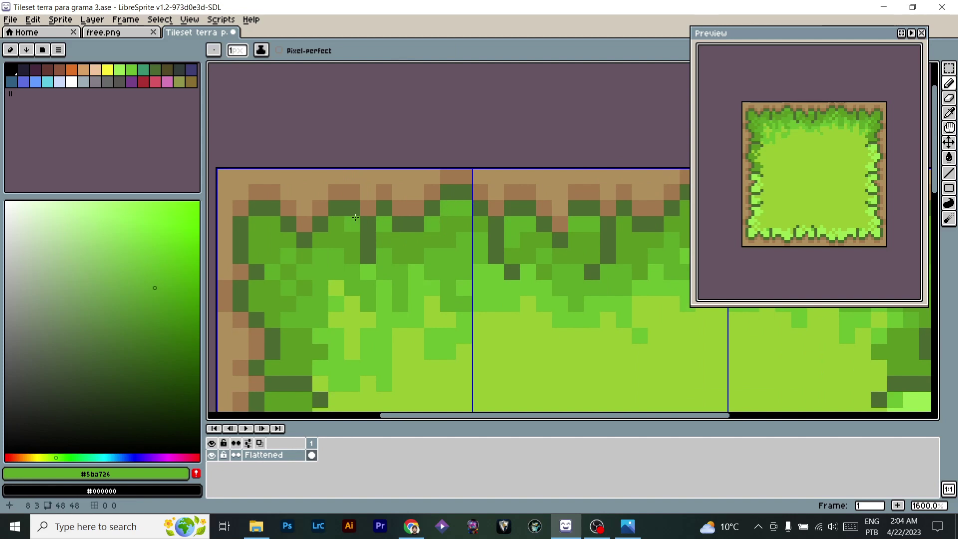
{"action": "left_click", "coordinate": [280, 230]}
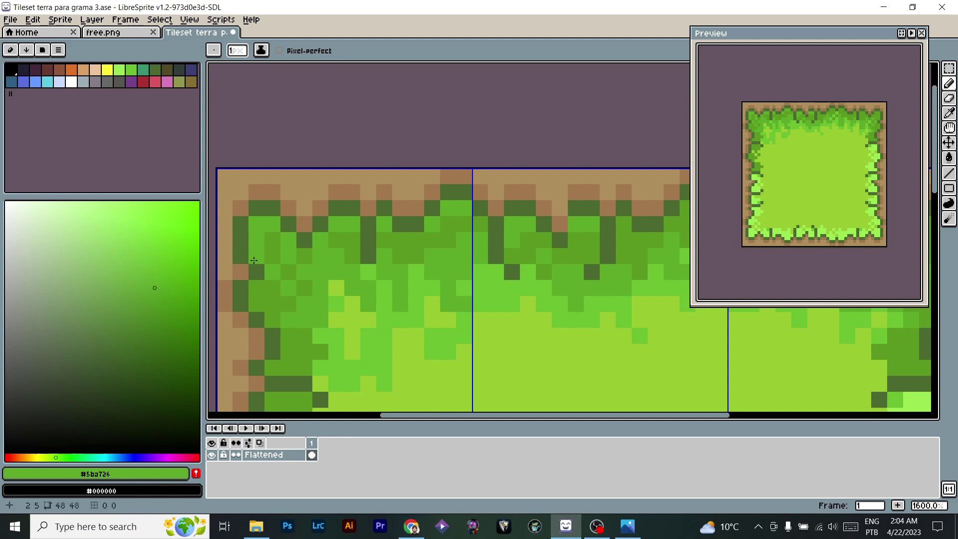
{"action": "mouse_move", "coordinate": [268, 275]}
{"action": "left_mouse_down"}
{"action": "mouse_move", "coordinate": [292, 210]}
{"action": "mouse_move", "coordinate": [338, 138]}
{"action": "mouse_move", "coordinate": [344, 183]}
{"action": "left_mouse_up"}
{"action": "left_click", "coordinate": [344, 231]}
{"action": "left_click_drag", "start_coordinate": [349, 224], "coordinate": [332, 300]}
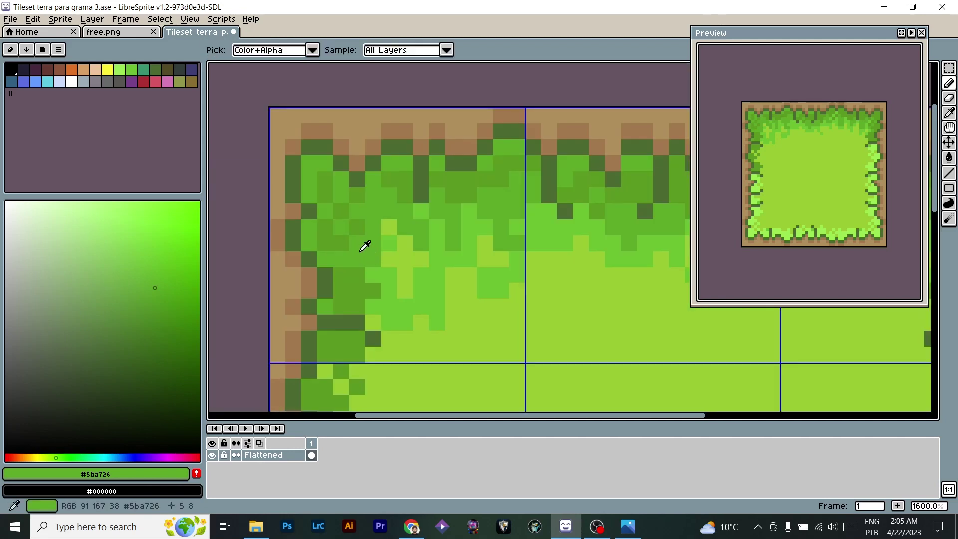
Add #5ba726 highlight pixels inside the dark grass along the top-right tile's upper edge and corner.
{"action": "left_click", "coordinate": [391, 286], "text": "alt"}
{"action": "left_click_drag", "start_coordinate": [625, 254], "coordinate": [486, 240]}
{"action": "left_click_drag", "start_coordinate": [678, 232], "coordinate": [363, 234]}
{"action": "scroll", "coordinate": [565, 248], "scroll_direction": "down", "scroll_amount": 1}
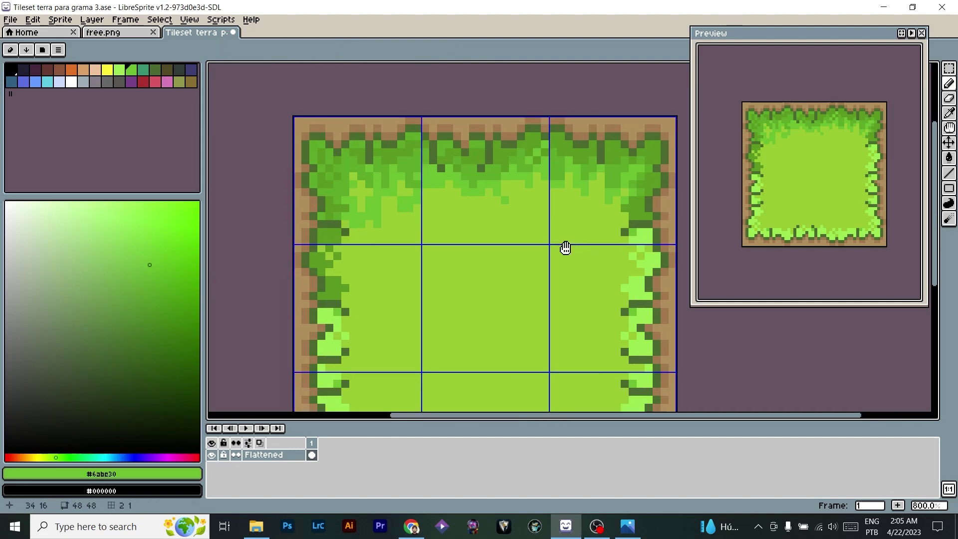
{"action": "scroll", "coordinate": [519, 127], "scroll_direction": "up", "scroll_amount": 3}
{"action": "left_click", "coordinate": [453, 181], "text": "alt"}
{"action": "left_click_drag", "start_coordinate": [526, 185], "coordinate": [573, 160]}
{"action": "left_click_drag", "start_coordinate": [588, 165], "coordinate": [390, 166]}
{"action": "left_click_drag", "start_coordinate": [648, 190], "coordinate": [527, 181]}
{"action": "left_click_drag", "start_coordinate": [565, 201], "coordinate": [588, 179]}
{"action": "scroll", "coordinate": [588, 189], "scroll_direction": "down", "scroll_amount": 4}
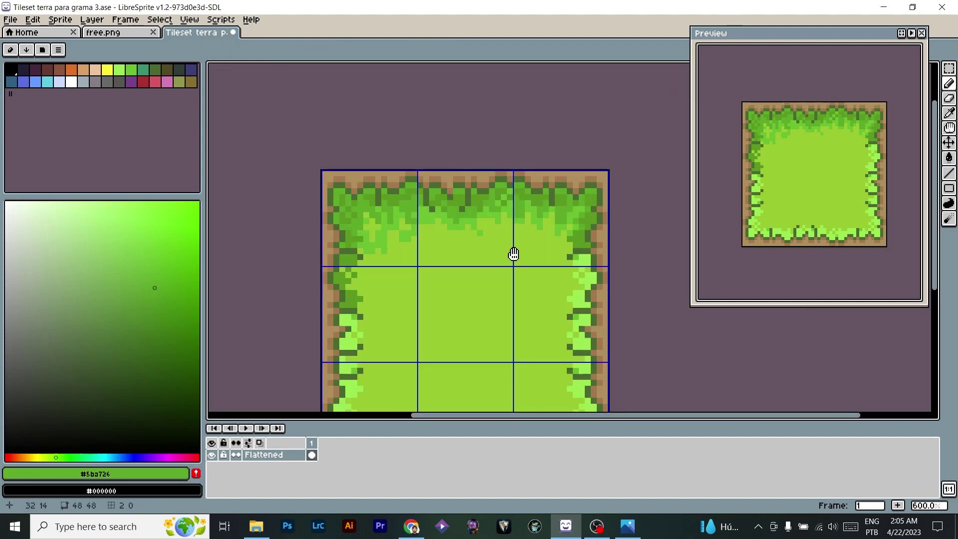
Touch up the dark grass along the upper tiles with a few more scattered #5ba726 pixels.
{"action": "scroll", "coordinate": [584, 210], "scroll_direction": "up", "scroll_amount": 3}
{"action": "left_click_drag", "start_coordinate": [611, 221], "coordinate": [611, 237]}
{"action": "left_click", "coordinate": [595, 301]}
{"action": "left_click", "coordinate": [579, 285]}
{"action": "scroll", "coordinate": [588, 216], "scroll_direction": "down", "scroll_amount": 3}
{"action": "scroll", "coordinate": [459, 210], "scroll_direction": "up", "scroll_amount": 3}
{"action": "left_click_drag", "start_coordinate": [396, 263], "coordinate": [476, 257]}
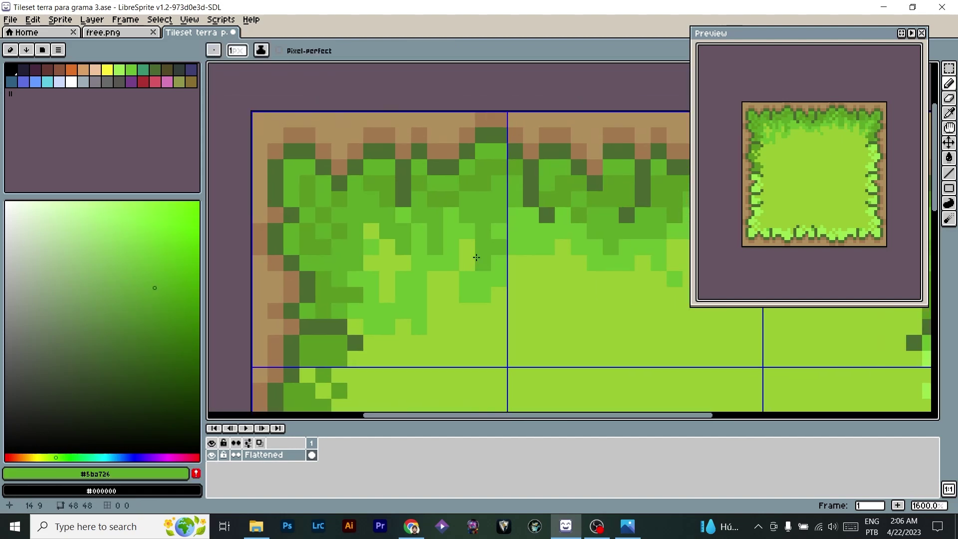
Sample medium green #6abe30 and use the Pencil to break up the light patches in the lower left part of the top-left tile.
{"action": "scroll", "coordinate": [475, 256], "scroll_direction": "down", "scroll_amount": 4}
{"action": "key", "text": "m"}
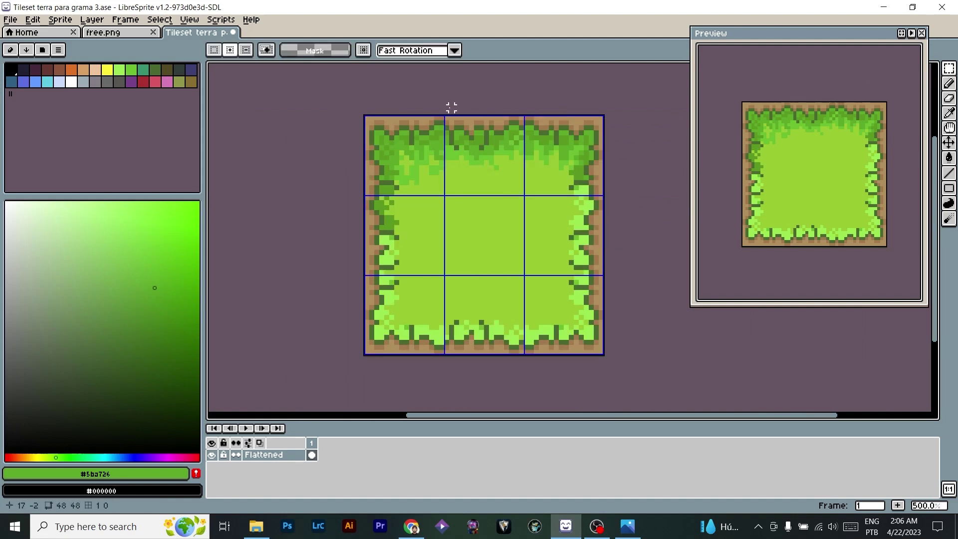
{"action": "scroll", "coordinate": [405, 159], "scroll_direction": "up", "scroll_amount": 4}
{"action": "left_click", "coordinate": [435, 185], "text": "alt"}
{"action": "key", "text": "b"}
{"action": "left_click", "coordinate": [411, 203]}
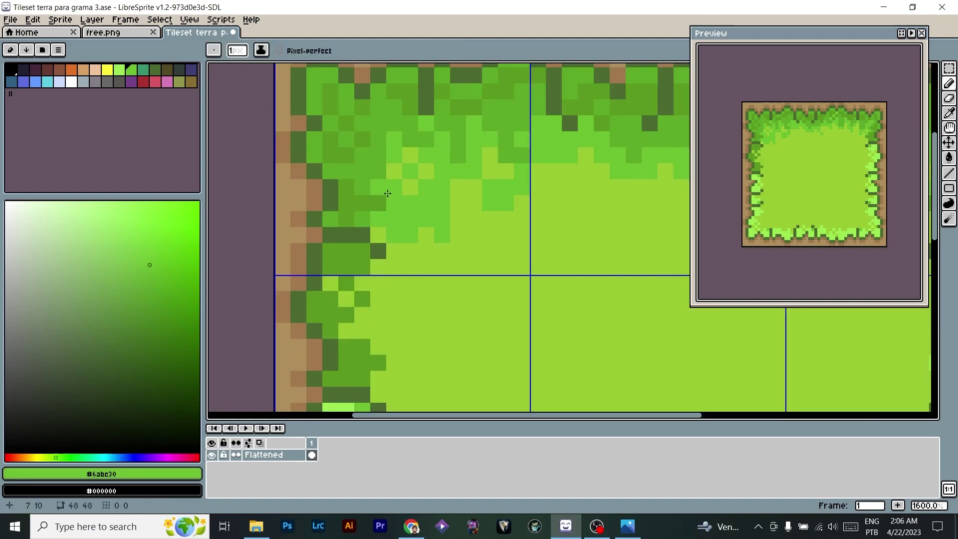
{"action": "left_click", "coordinate": [394, 171]}
{"action": "left_click", "coordinate": [407, 190]}
Sample #5ba726 and paint a small blend patch beside the dark grass in the top-left tile's lower left part, undoing one stroke.
{"action": "left_click", "coordinate": [379, 172], "text": "alt"}
{"action": "left_click_drag", "start_coordinate": [379, 188], "coordinate": [427, 219]}
{"action": "key", "text": "ctrl+z"}
{"action": "left_click_drag", "start_coordinate": [394, 171], "coordinate": [378, 187]}
{"action": "left_click", "coordinate": [411, 218]}
Scatter #6abe30 pixels along the inner grass edge of the top-middle and top-right tiles.
{"action": "scroll", "coordinate": [599, 280], "scroll_direction": "down", "scroll_amount": 1}
{"action": "left_click_drag", "start_coordinate": [598, 281], "coordinate": [363, 268]}
{"action": "left_click_drag", "start_coordinate": [326, 233], "coordinate": [544, 223]}
{"action": "left_click", "coordinate": [543, 222], "text": "alt"}
{"action": "left_click_drag", "start_coordinate": [461, 186], "coordinate": [463, 201]}
{"action": "left_click", "coordinate": [430, 128], "text": "alt"}
{"action": "mouse_move", "coordinate": [538, 165]}
{"action": "left_mouse_down"}
{"action": "mouse_move", "coordinate": [429, 128]}
{"action": "mouse_move", "coordinate": [435, 162]}
{"action": "left_mouse_up"}
{"action": "scroll", "coordinate": [544, 225], "scroll_direction": "right", "scroll_amount": 2}
{"action": "scroll", "coordinate": [544, 224], "scroll_direction": "up", "scroll_amount": 1}
{"action": "left_click", "coordinate": [637, 191]}
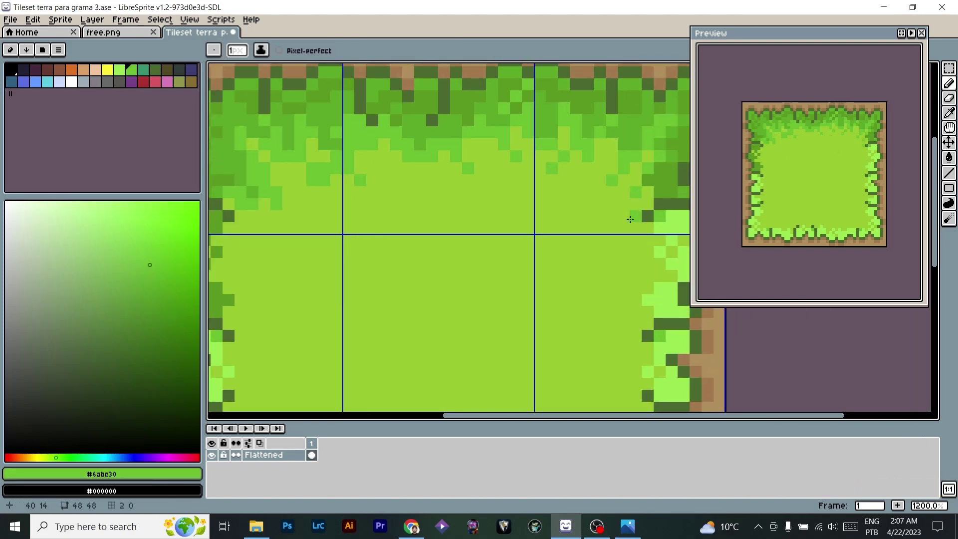
{"action": "scroll", "coordinate": [521, 240], "scroll_direction": "down", "scroll_amount": 3}
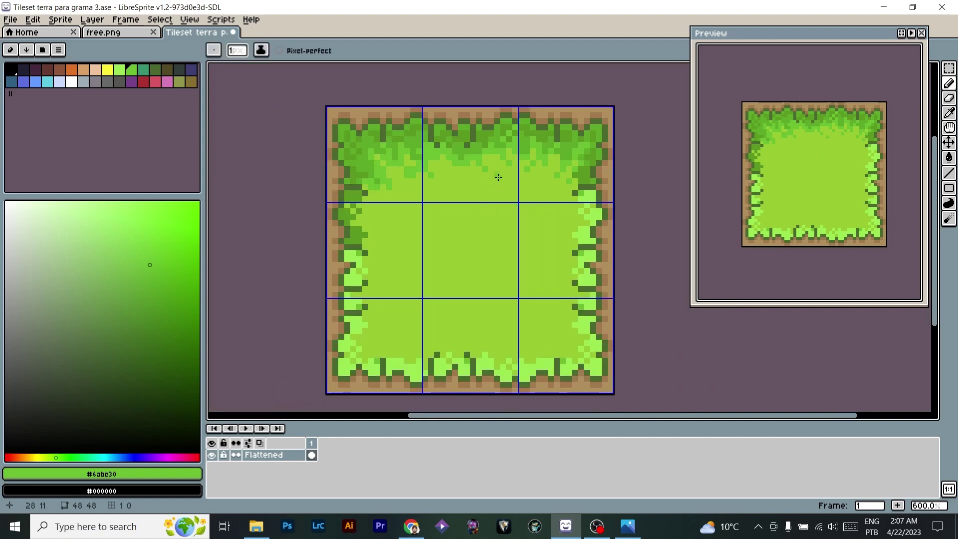
Copy the 16 by 16 px top-middle tile onto the middle-left tile, rotated 90 degrees, and place its mirrored copy on the middle-right tile.
{"action": "left_click", "coordinate": [950, 68]}
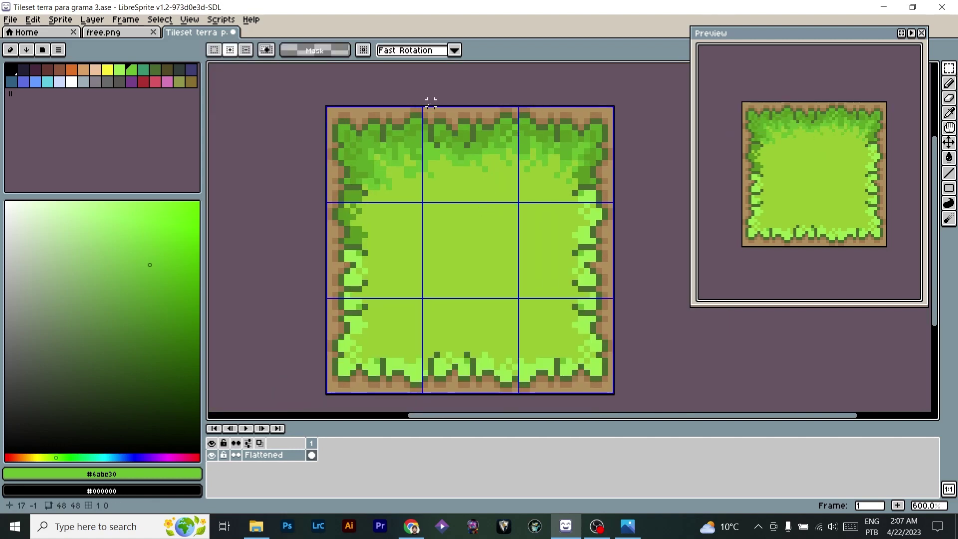
{"action": "left_click_drag", "start_coordinate": [423, 106], "coordinate": [519, 202]}
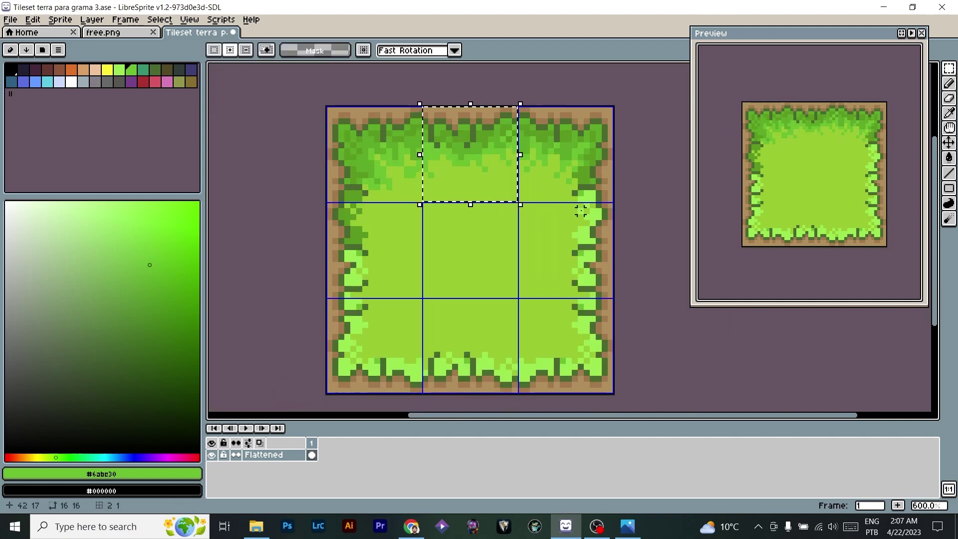
{"action": "key", "text": "ctrl+v"}
{"action": "left_click_drag", "start_coordinate": [412, 92], "coordinate": [391, 250]}
{"action": "left_click_drag", "start_coordinate": [487, 135], "coordinate": [395, 226]}
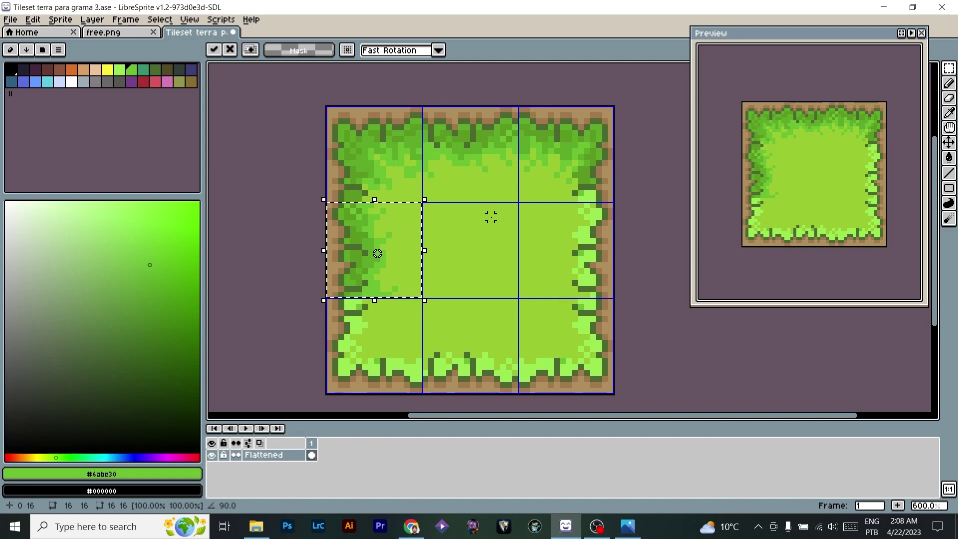
{"action": "key", "text": "Return"}
{"action": "left_click_drag", "start_coordinate": [381, 250], "coordinate": [572, 246]}
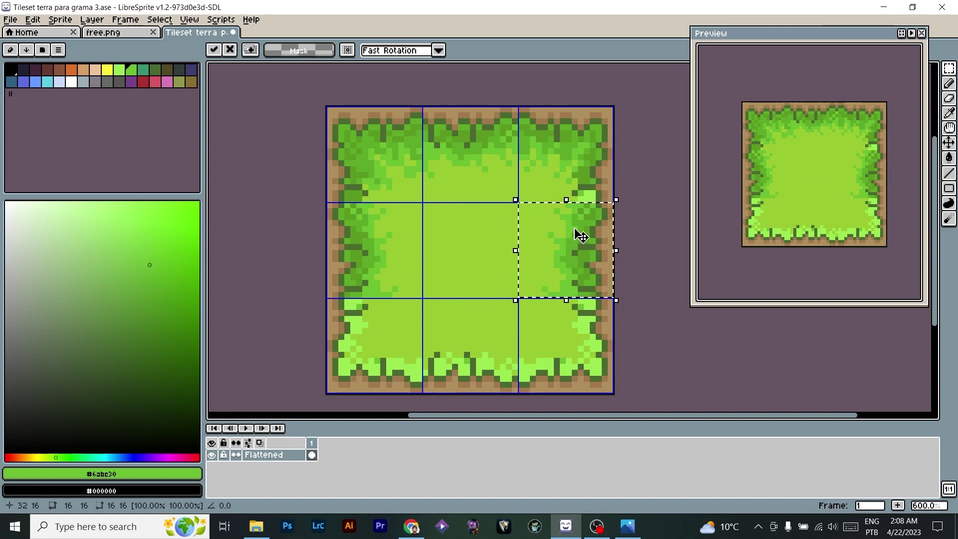
{"action": "left_click", "coordinate": [299, 73]}
Copy the 48 by 16 px top row, flip it vertically, place it over the bottom row and clear the selection.
{"action": "left_click_drag", "start_coordinate": [306, 98], "coordinate": [634, 197]}
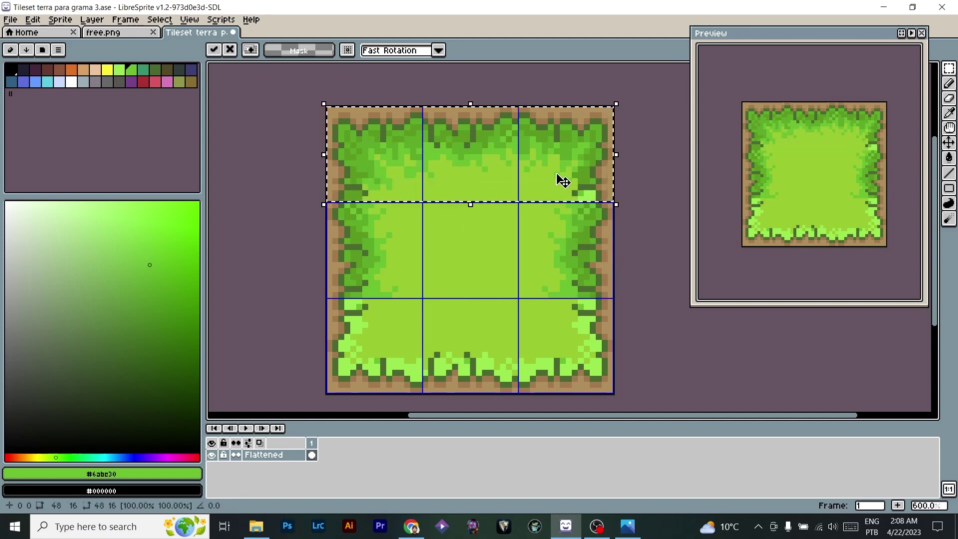
{"action": "left_click_drag", "start_coordinate": [556, 175], "coordinate": [489, 363]}
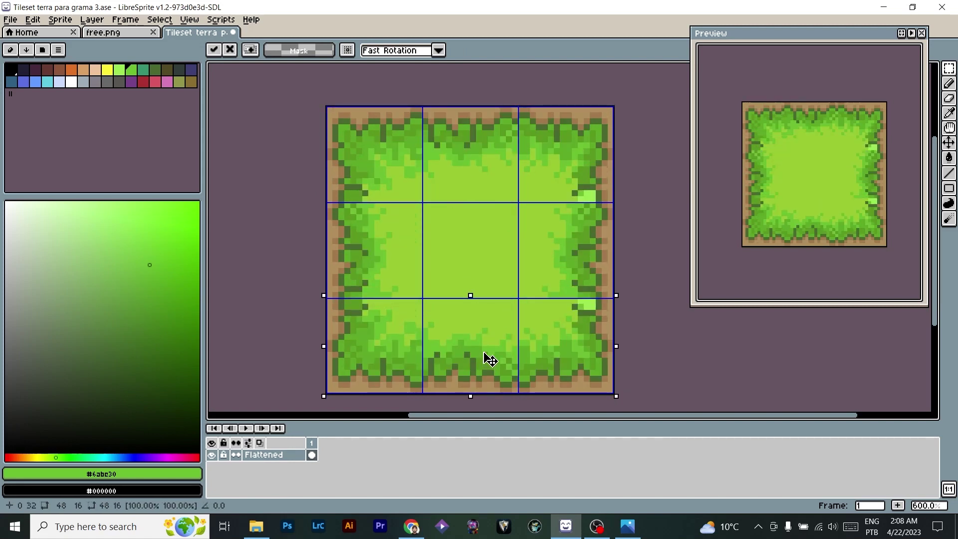
{"action": "key", "text": "ctrl+d"}
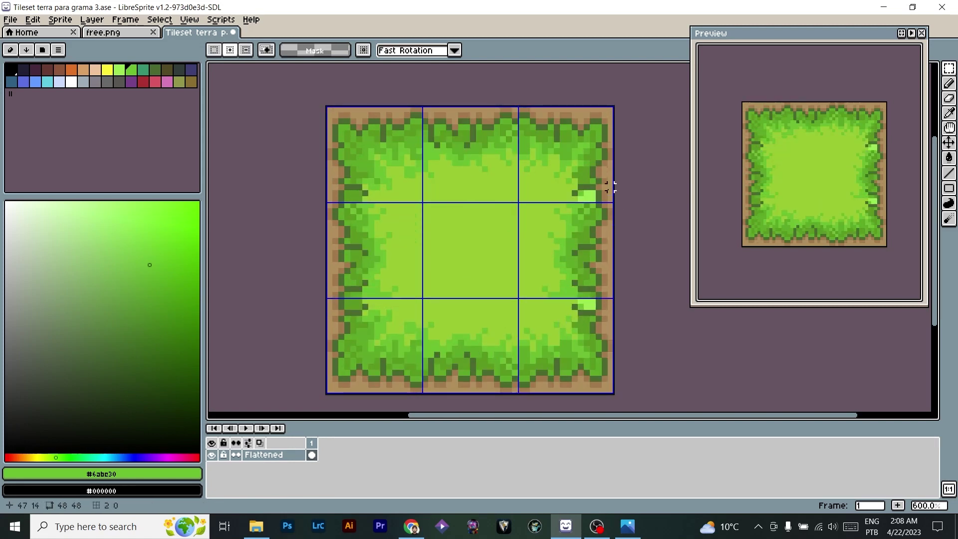
Copy the 16 by 16 px top-left tile, flip it horizontally and place it over the top-right tile.
{"action": "scroll", "coordinate": [611, 186], "scroll_direction": "up", "scroll_amount": 1}
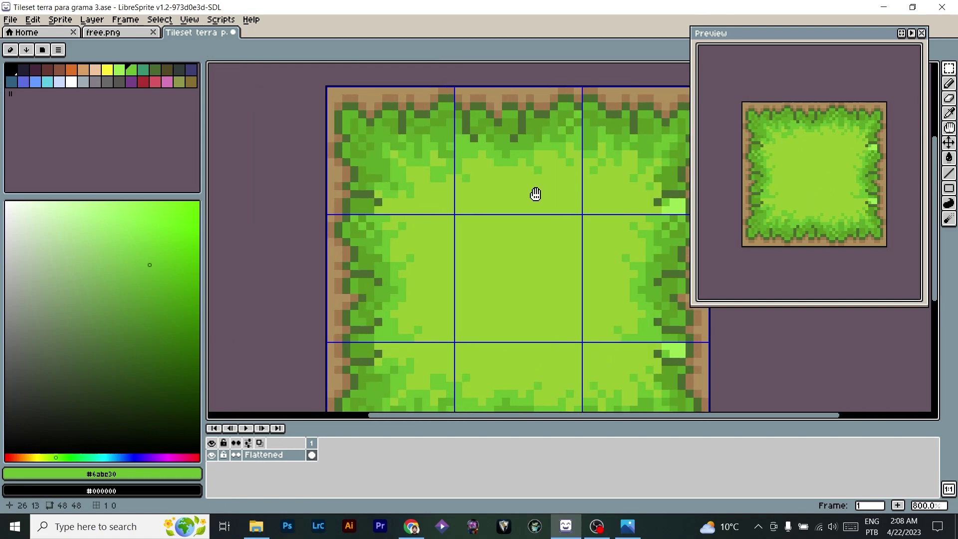
{"action": "scroll", "coordinate": [534, 193], "scroll_direction": "down", "scroll_amount": 1}
{"action": "left_click_drag", "start_coordinate": [317, 101], "coordinate": [410, 194]}
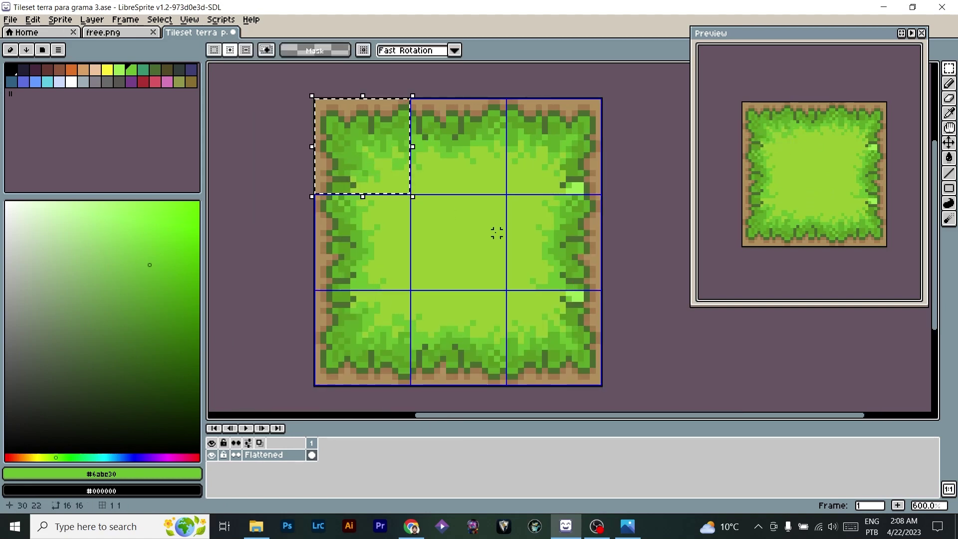
{"action": "key", "text": "ctrl+v"}
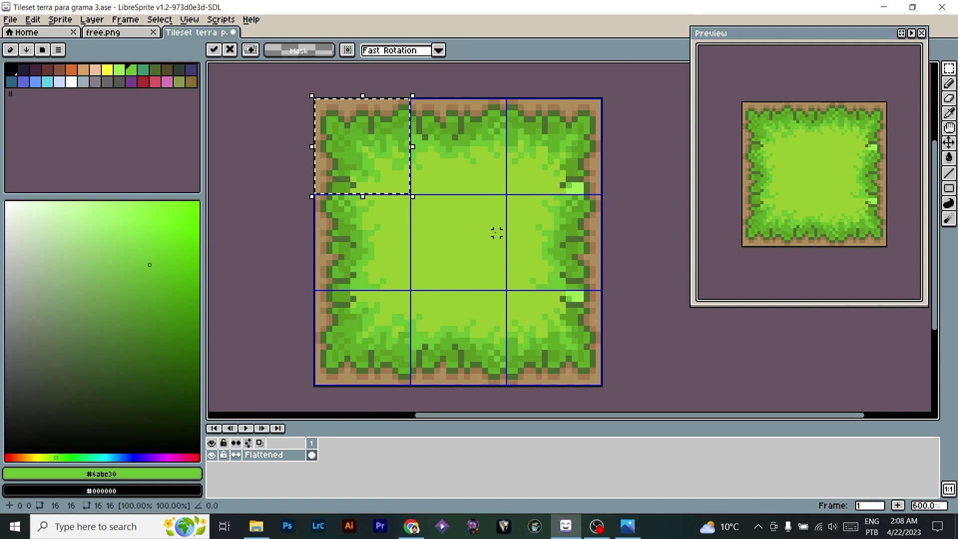
{"action": "left_click_drag", "start_coordinate": [374, 164], "coordinate": [552, 156]}
{"action": "left_click", "coordinate": [611, 293]}
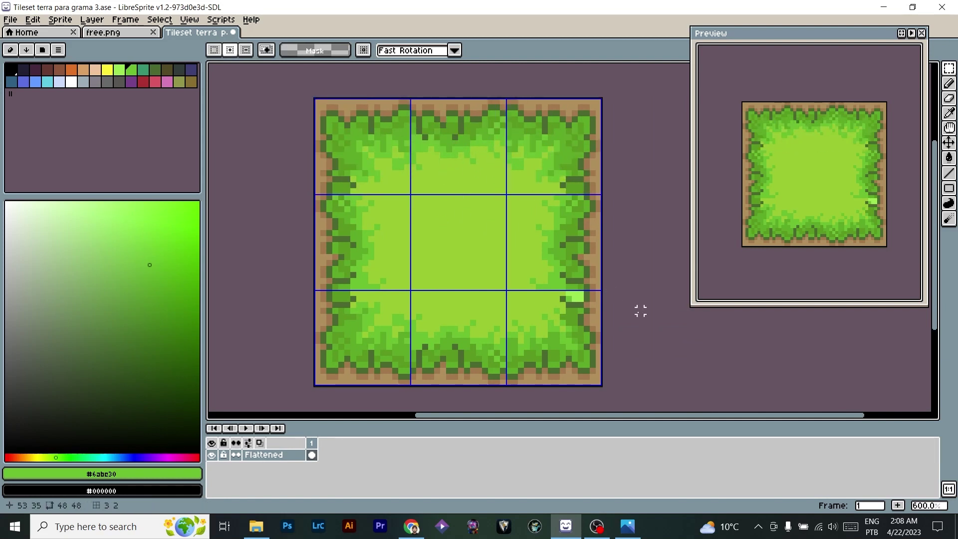
Select the 16 by 16 px top-right tile.
{"action": "left_click_drag", "start_coordinate": [586, 107], "coordinate": [505, 195]}
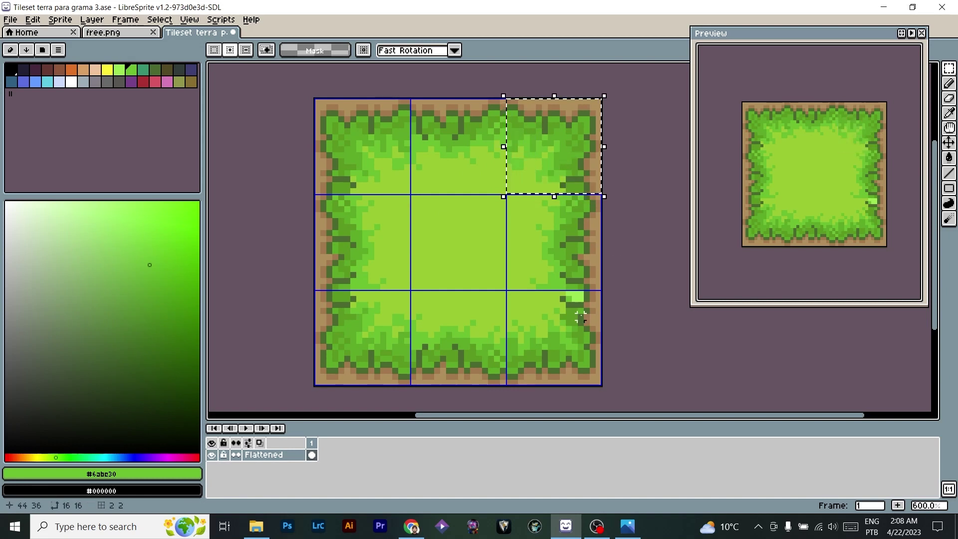
Place a vertically flipped copy of the top-right corner tile in the bottom-right corner cell and deselect it.
{"action": "left_click", "coordinate": [573, 145]}
{"action": "key", "text": "shift+h"}
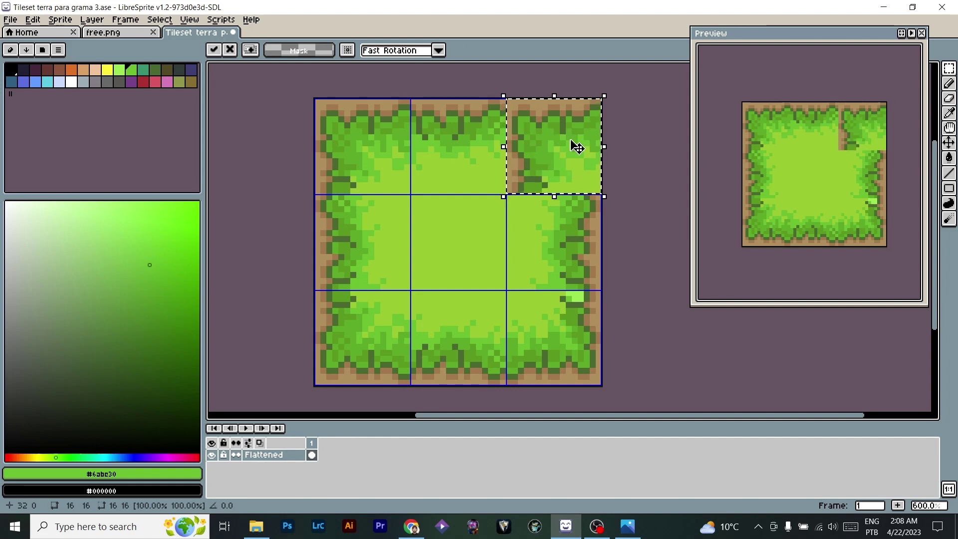
{"action": "key", "text": "shift+h"}
{"action": "key", "text": "shift+v"}
{"action": "left_click_drag", "start_coordinate": [569, 137], "coordinate": [573, 334]}
{"action": "left_click", "coordinate": [628, 317]}
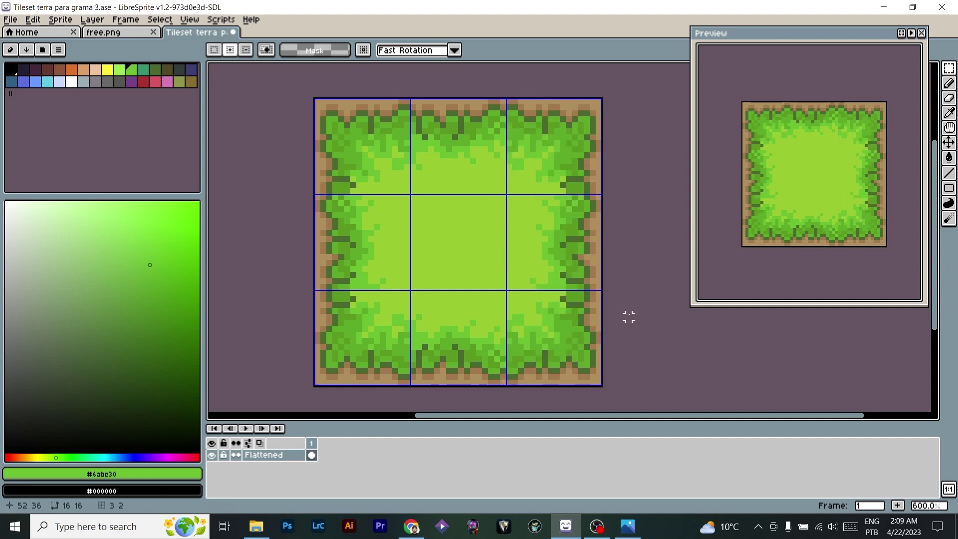
Sample the mid green #5ba726 from the grass along the left edge for the Pencil, with no selection active.
{"action": "scroll", "coordinate": [461, 244], "scroll_direction": "down", "scroll_amount": 1}
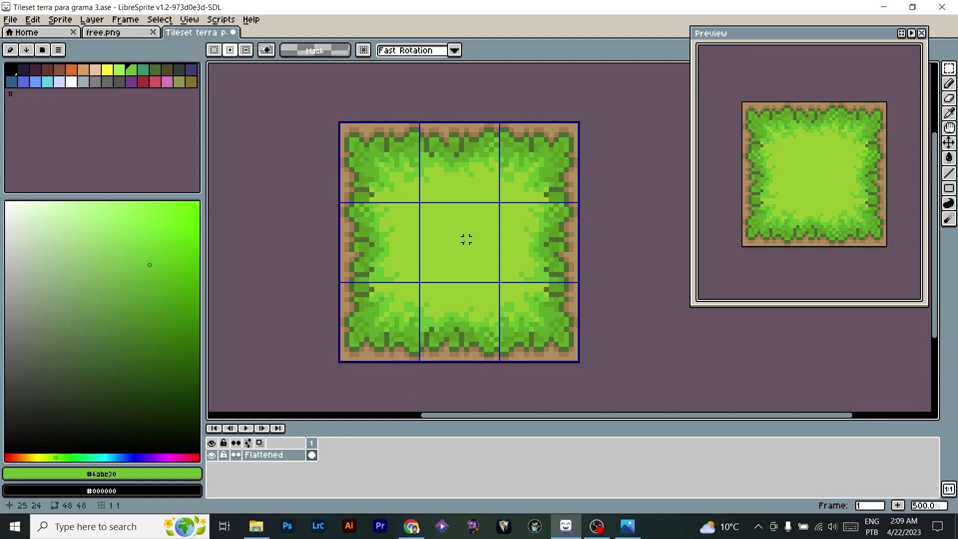
{"action": "scroll", "coordinate": [399, 202], "scroll_direction": "up", "scroll_amount": 4}
{"action": "left_click_drag", "start_coordinate": [374, 344], "coordinate": [378, 257]}
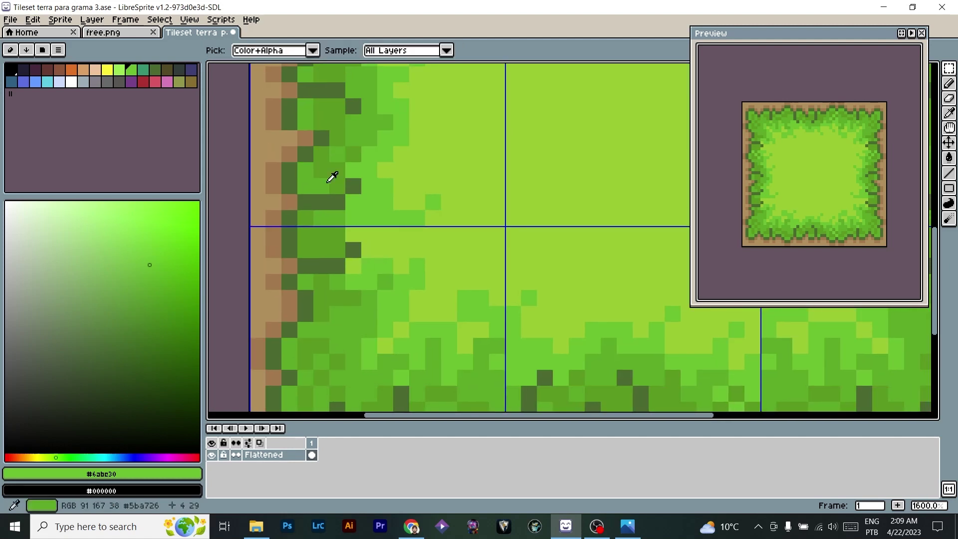
{"action": "left_click", "coordinate": [325, 183], "text": "alt"}
{"action": "left_click", "coordinate": [307, 220]}
{"action": "mouse_move", "coordinate": [306, 221]}
{"action": "left_mouse_down"}
{"action": "mouse_move", "coordinate": [306, 249]}
{"action": "mouse_move", "coordinate": [338, 250]}
{"action": "left_mouse_up"}
{"action": "key", "text": "ctrl+d"}
{"action": "key", "text": "b"}
{"action": "left_click", "coordinate": [315, 175], "text": "alt"}
Paint #5ba726 pixels across the seam between the top-right and middle-right tiles to blend the grass.
{"action": "key", "text": "space"}
{"action": "mouse_move", "coordinate": [839, 384]}
{"action": "left_mouse_down"}
{"action": "mouse_move", "coordinate": [479, 314]}
{"action": "mouse_move", "coordinate": [414, 376]}
{"action": "left_mouse_up"}
{"action": "mouse_move", "coordinate": [537, 212]}
{"action": "left_mouse_down"}
{"action": "mouse_move", "coordinate": [533, 255]}
{"action": "mouse_move", "coordinate": [536, 240]}
{"action": "mouse_move", "coordinate": [506, 244]}
{"action": "left_mouse_up"}
{"action": "key", "text": "ctrl+z"}
{"action": "key", "text": "space"}
{"action": "mouse_move", "coordinate": [479, 184]}
{"action": "left_mouse_down"}
{"action": "mouse_move", "coordinate": [455, 321]}
{"action": "mouse_move", "coordinate": [455, 438]}
{"action": "left_mouse_up"}
{"action": "left_click_drag", "start_coordinate": [513, 194], "coordinate": [496, 216]}
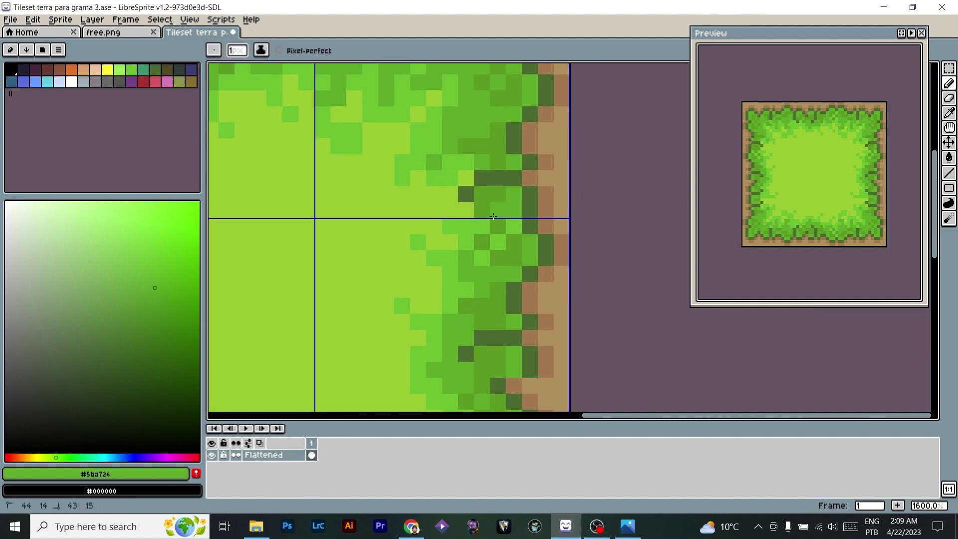
Paint matching #5ba726 pixels across the seam between the top-left and middle-left tiles.
{"action": "key", "text": "space"}
{"action": "mouse_move", "coordinate": [466, 71]}
{"action": "left_mouse_down"}
{"action": "mouse_move", "coordinate": [466, 209]}
{"action": "mouse_move", "coordinate": [507, 261]}
{"action": "mouse_move", "coordinate": [364, 250]}
{"action": "left_mouse_up"}
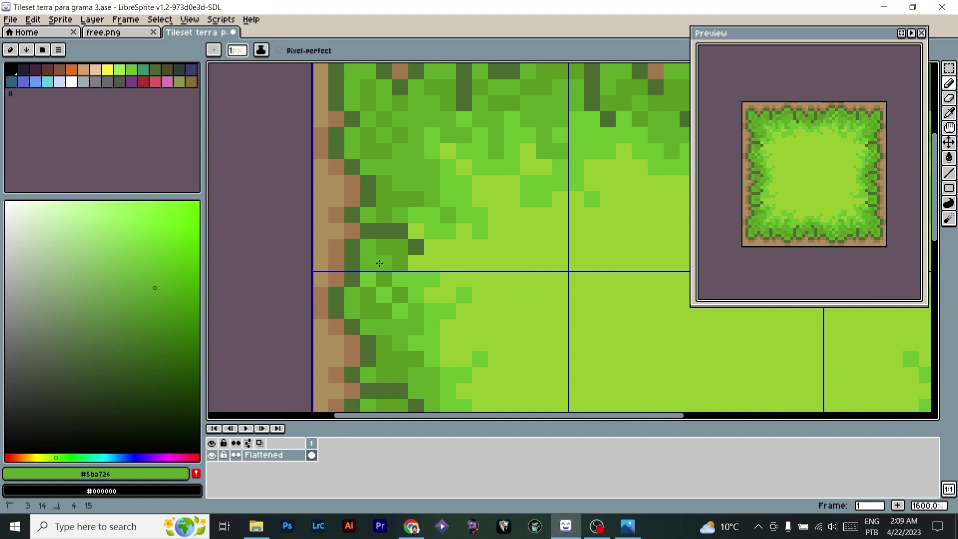
{"action": "scroll", "coordinate": [473, 169], "scroll_direction": "down", "scroll_amount": 5}
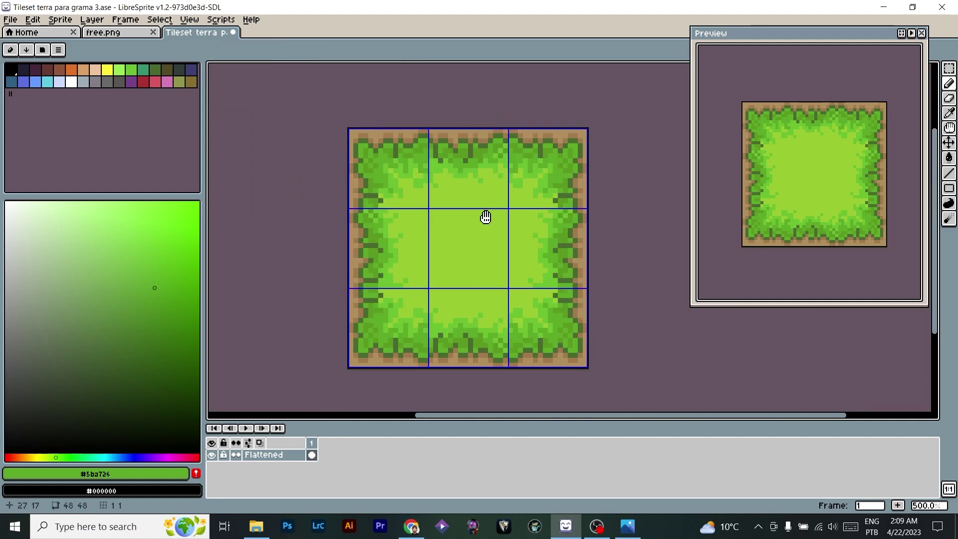
{"action": "scroll", "coordinate": [528, 266], "scroll_direction": "up", "scroll_amount": 1}
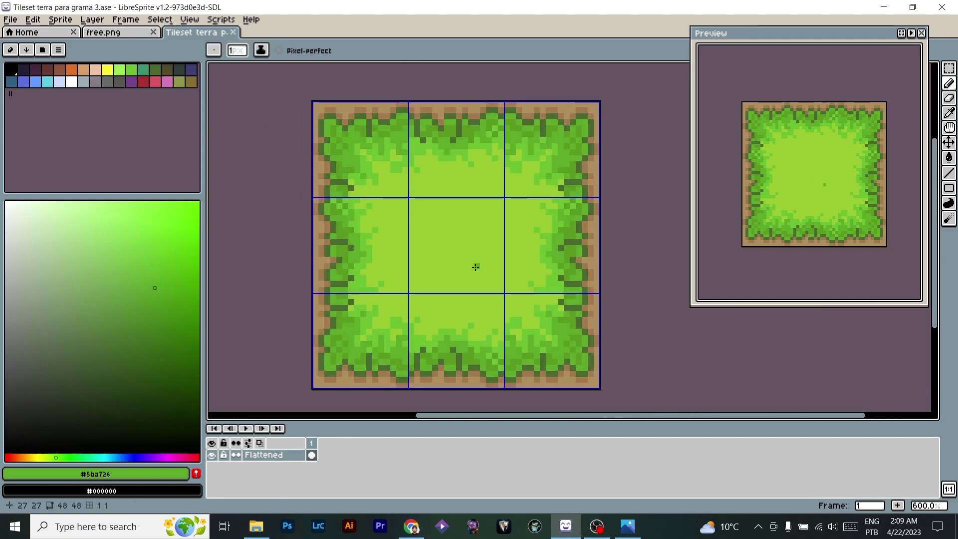
Sample the center green #96c730, shift its hue to 70°, outline a jagged patch around the center tile and fill it.
{"action": "scroll", "coordinate": [476, 266], "scroll_direction": "up", "scroll_amount": 1}
{"action": "left_click", "coordinate": [441, 219], "text": "alt"}
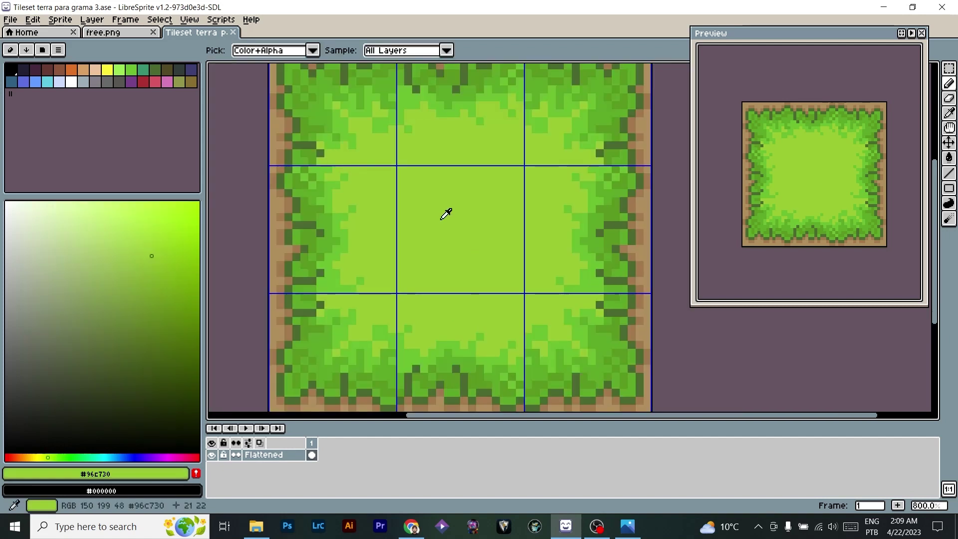
{"action": "left_click", "coordinate": [44, 456]}
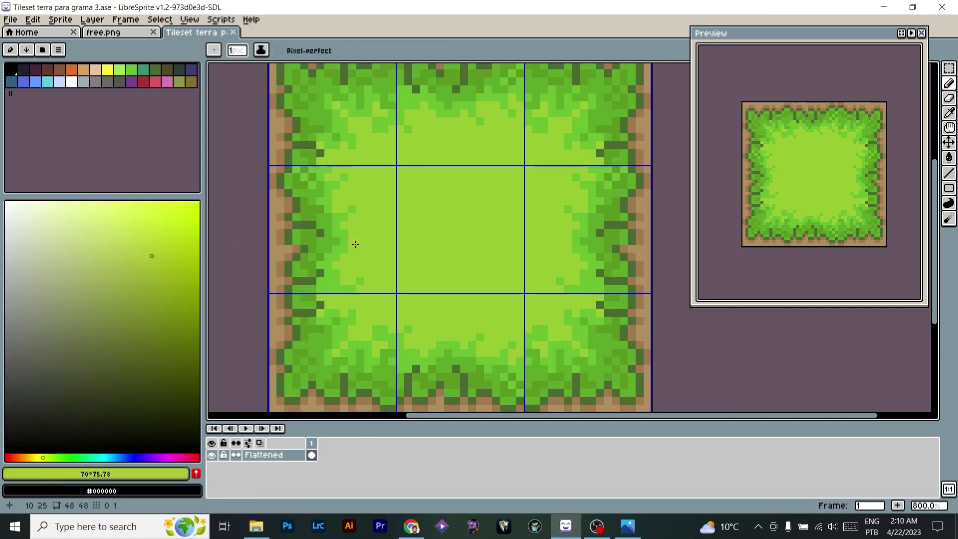
{"action": "key", "text": "ctrl+z"}
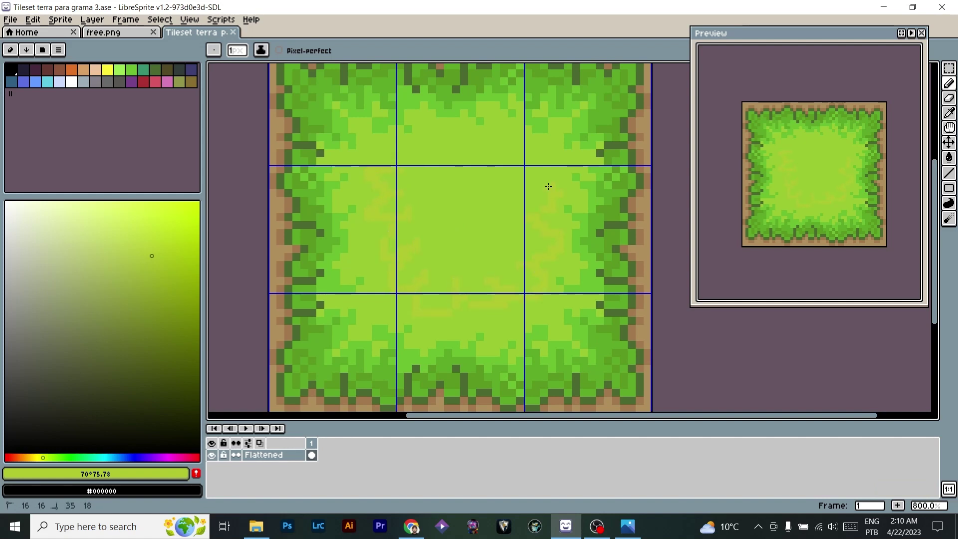
{"action": "key", "text": "g"}
{"action": "left_click", "coordinate": [481, 208]}
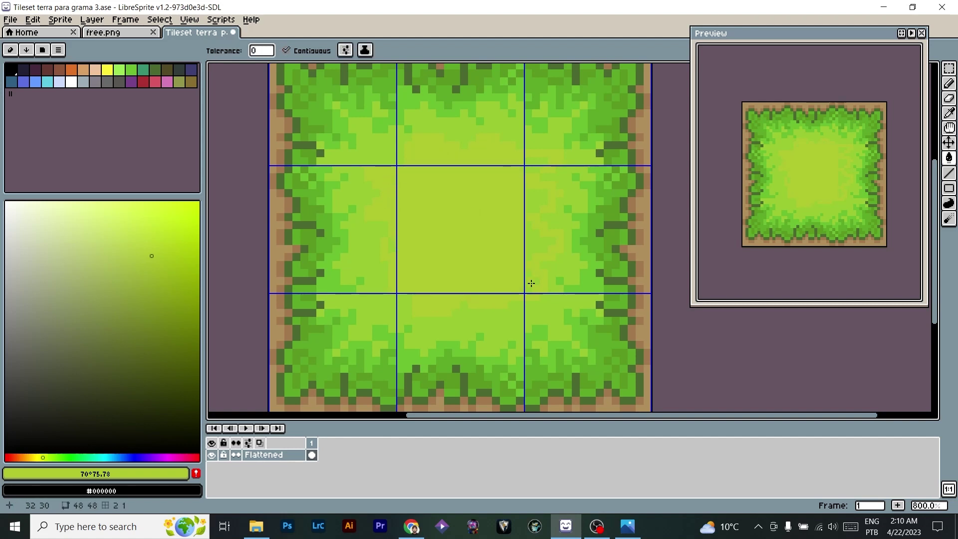
Move the Preview window out of the way and roughen the yellow-green patch's left edge with the Pencil.
{"action": "key", "text": "b"}
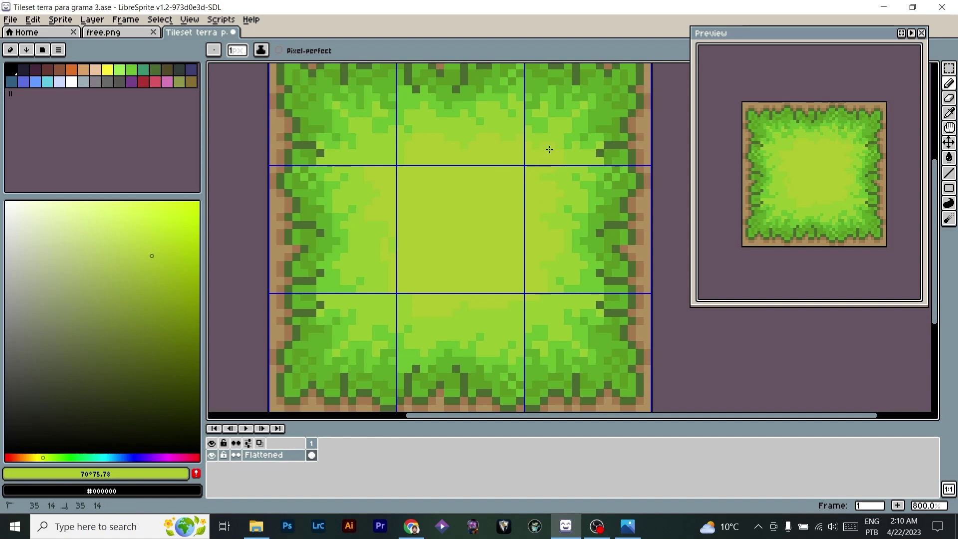
{"action": "scroll", "coordinate": [403, 158], "scroll_direction": "up", "scroll_amount": 1}
{"action": "left_click_drag", "start_coordinate": [735, 36], "coordinate": [781, 67]}
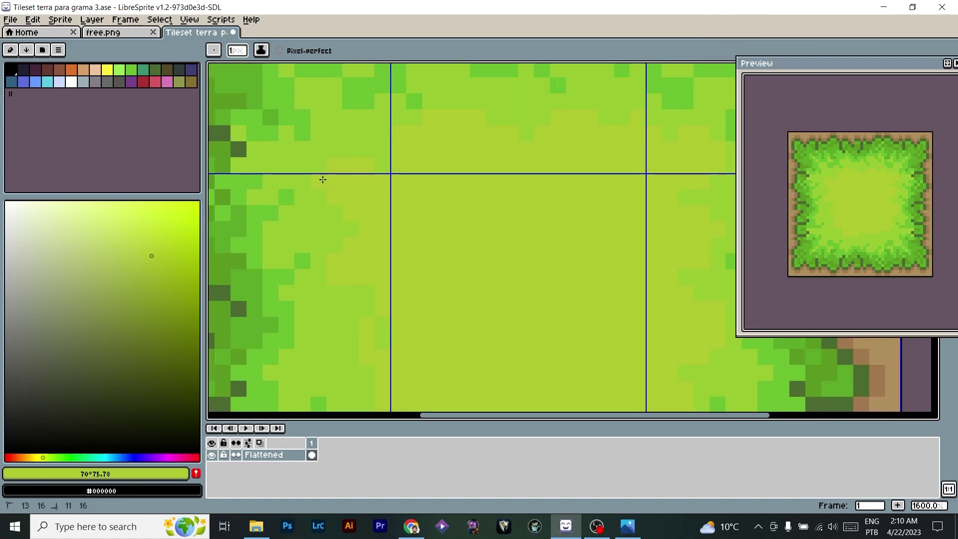
{"action": "left_click_drag", "start_coordinate": [457, 286], "coordinate": [456, 157]}
{"action": "left_click_drag", "start_coordinate": [360, 192], "coordinate": [356, 139]}
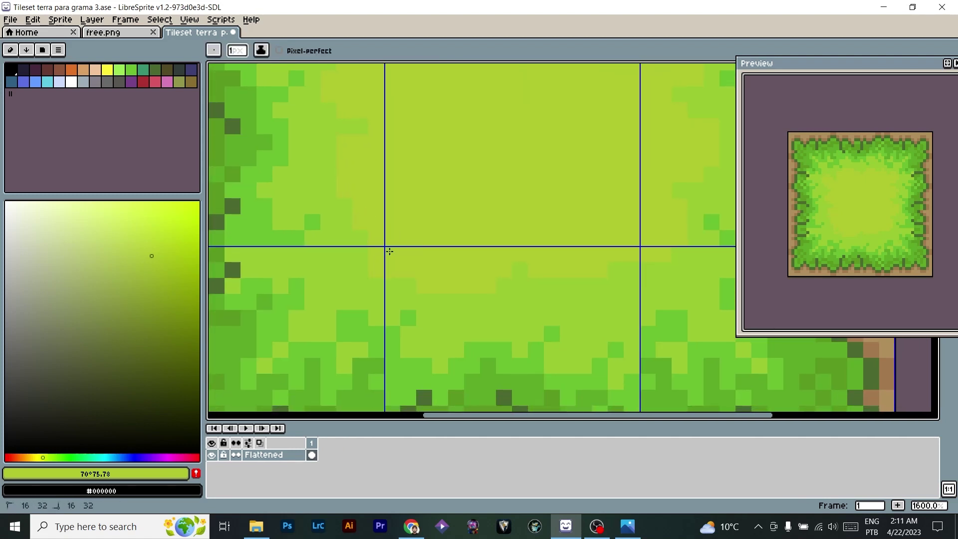
Add jagged yellow-green pixels to the patch's bottom and right edges, extending into the neighboring tiles.
{"action": "left_click_drag", "start_coordinate": [451, 304], "coordinate": [472, 301]}
{"action": "left_click_drag", "start_coordinate": [561, 261], "coordinate": [418, 275]}
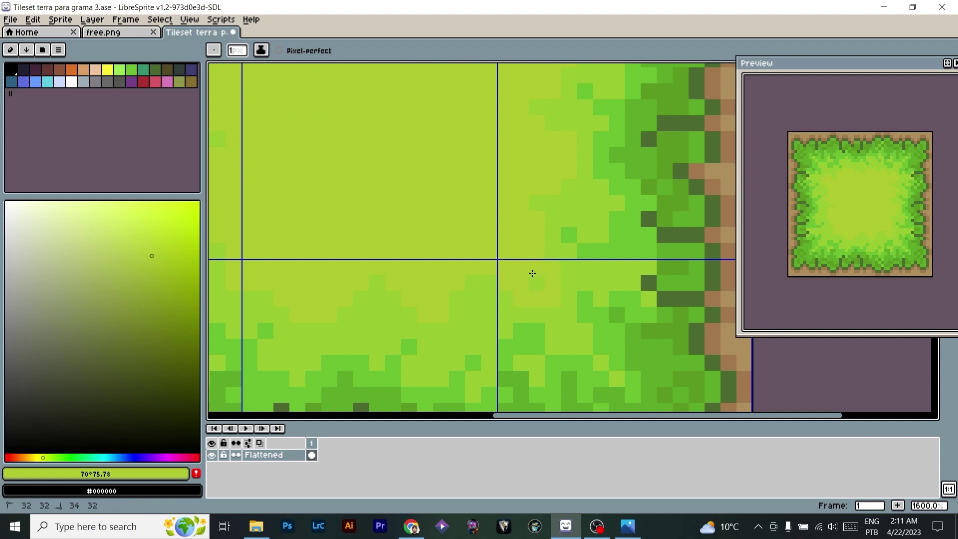
{"action": "left_click_drag", "start_coordinate": [553, 159], "coordinate": [613, 307]}
Refine the jagged contour of the yellow-green patch along its left and top edges.
{"action": "scroll", "coordinate": [483, 237], "scroll_direction": "down", "scroll_amount": 1}
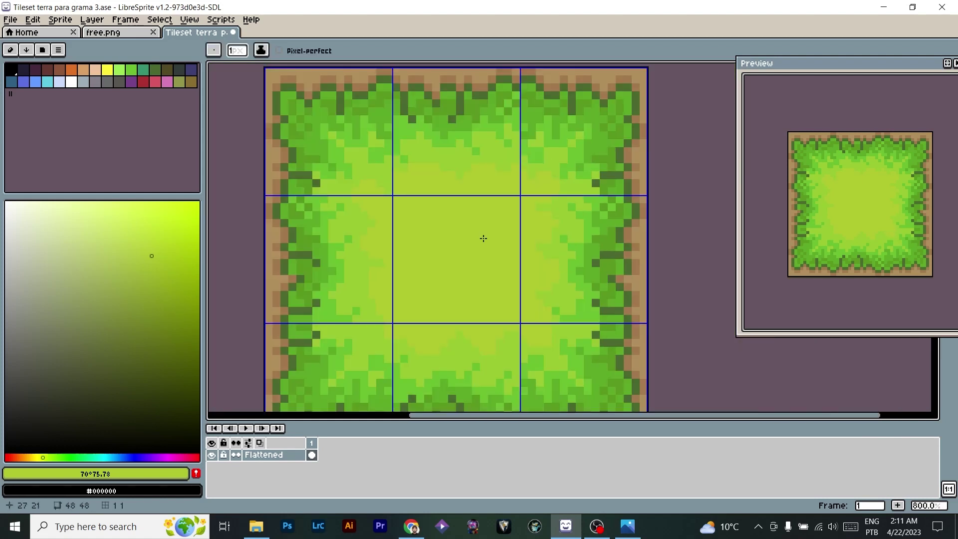
{"action": "scroll", "coordinate": [441, 275], "scroll_direction": "up", "scroll_amount": 1}
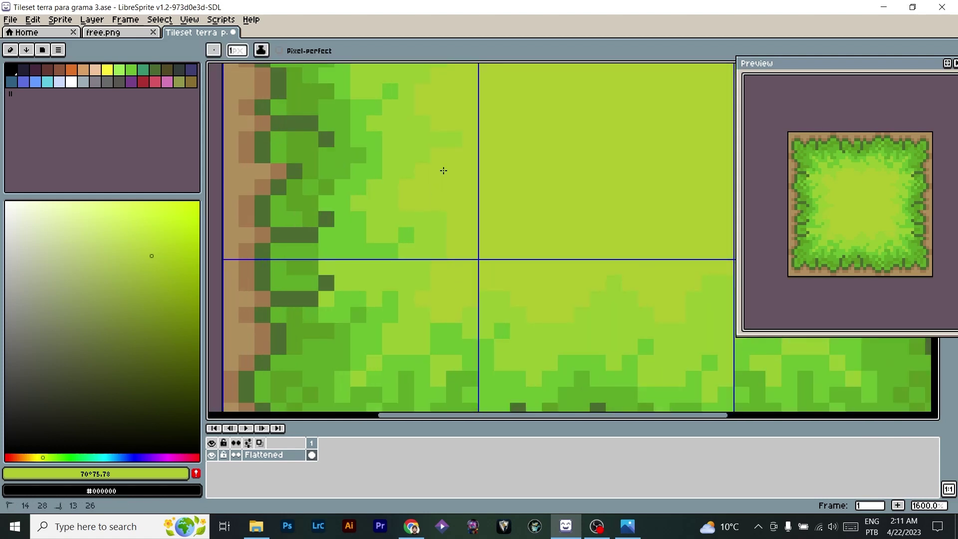
{"action": "left_click_drag", "start_coordinate": [560, 66], "coordinate": [431, 308]}
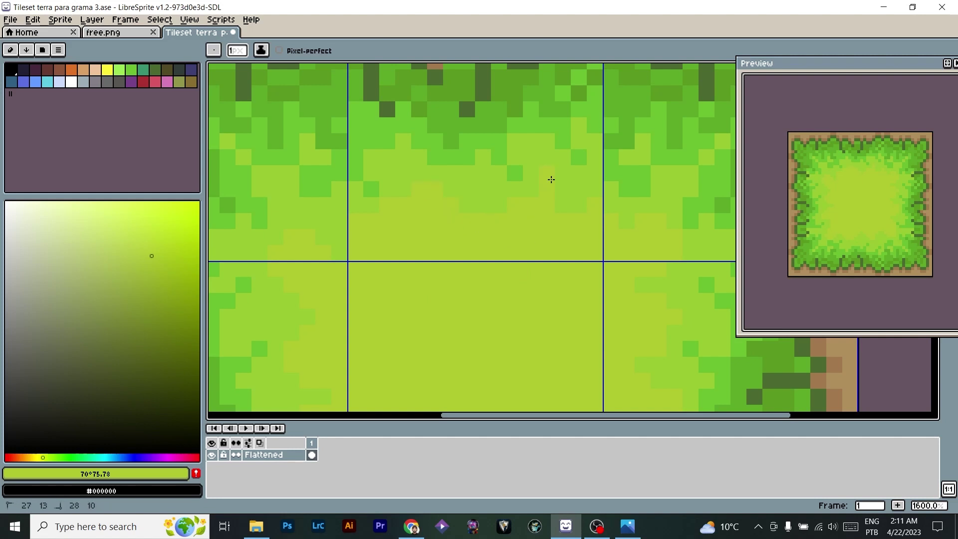
{"action": "scroll", "coordinate": [539, 202], "scroll_direction": "right", "scroll_amount": 1}
{"action": "scroll", "coordinate": [499, 217], "scroll_direction": "down", "scroll_amount": 3}
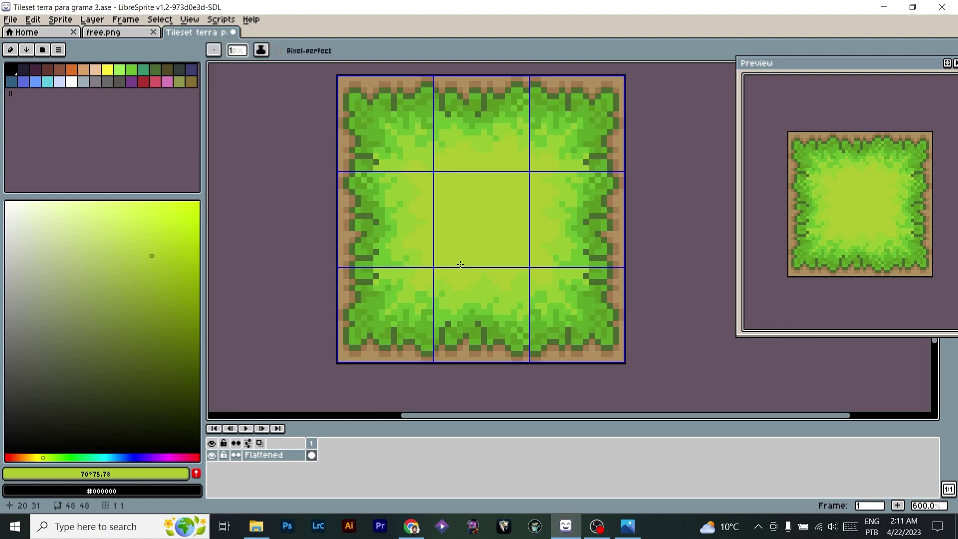
Mix a brighter green from #adc730 with hue 76°, saturation 82 and brightness 87, and add a new layer.
{"action": "scroll", "coordinate": [502, 219], "scroll_direction": "up", "scroll_amount": 1}
{"action": "left_click", "coordinate": [488, 197], "text": "alt"}
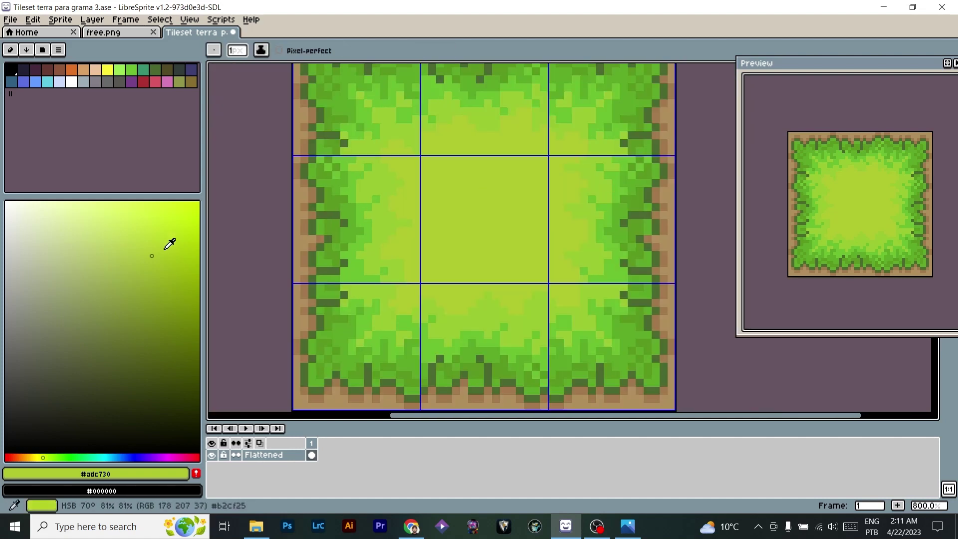
{"action": "left_click", "coordinate": [171, 227]}
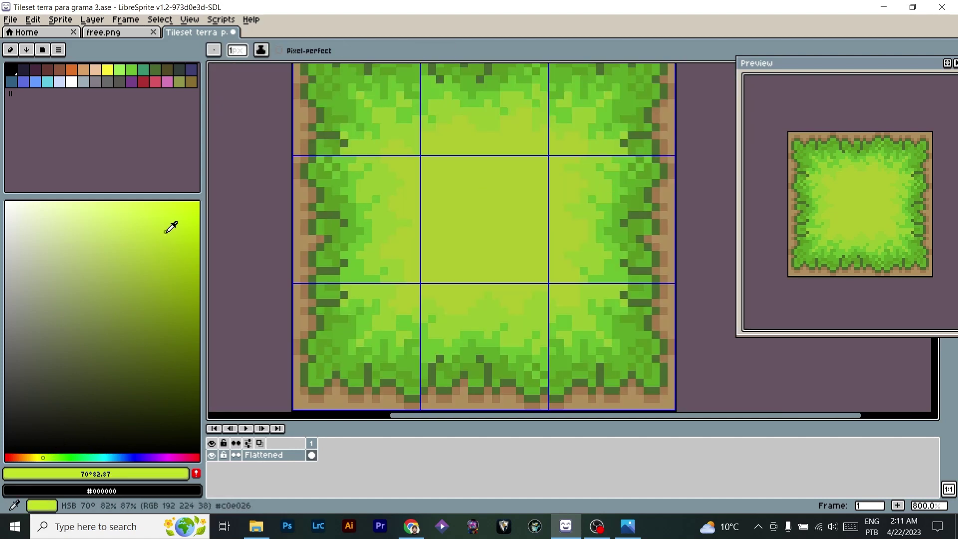
{"action": "left_click", "coordinate": [46, 457]}
{"action": "left_click", "coordinate": [466, 190]}
{"action": "key", "text": "ctrl+z"}
{"action": "key", "text": "shift+n"}
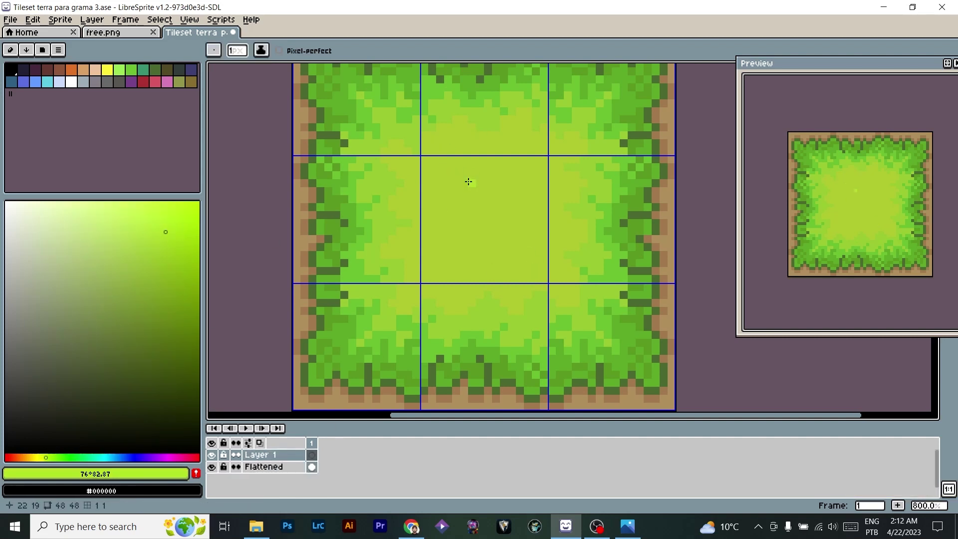
Paint a solid bright green patch over the center tile on Layer 1, enlarging the brush to 6 px to cover the gaps.
{"action": "mouse_move", "coordinate": [470, 182]}
{"action": "left_mouse_down"}
{"action": "mouse_move", "coordinate": [423, 206]}
{"action": "mouse_move", "coordinate": [451, 196]}
{"action": "mouse_move", "coordinate": [421, 231]}
{"action": "mouse_move", "coordinate": [465, 237]}
{"action": "left_mouse_up"}
{"action": "mouse_move", "coordinate": [512, 258]}
{"action": "left_mouse_down"}
{"action": "mouse_move", "coordinate": [548, 277]}
{"action": "mouse_move", "coordinate": [525, 239]}
{"action": "left_mouse_up"}
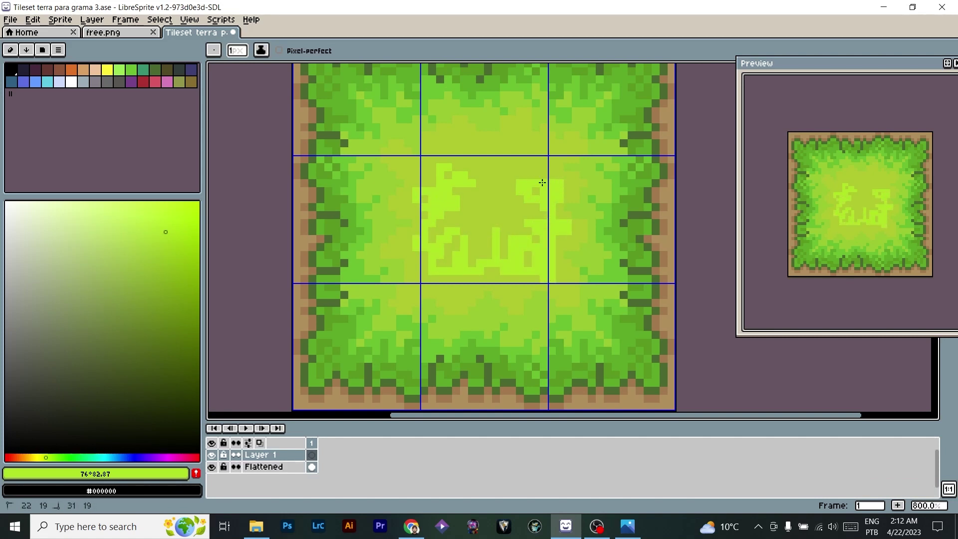
{"action": "mouse_move", "coordinate": [542, 183]}
{"action": "left_mouse_down"}
{"action": "mouse_move", "coordinate": [523, 176]}
{"action": "mouse_move", "coordinate": [513, 150]}
{"action": "mouse_move", "coordinate": [501, 177]}
{"action": "mouse_move", "coordinate": [456, 151]}
{"action": "mouse_move", "coordinate": [486, 174]}
{"action": "mouse_move", "coordinate": [476, 178]}
{"action": "mouse_move", "coordinate": [505, 186]}
{"action": "mouse_move", "coordinate": [455, 245]}
{"action": "left_mouse_up"}
{"action": "key", "text": "plus"}
{"action": "key", "text": "plus"}
{"action": "key", "text": "plus"}
{"action": "key", "text": "plus"}
{"action": "key", "text": "plus"}
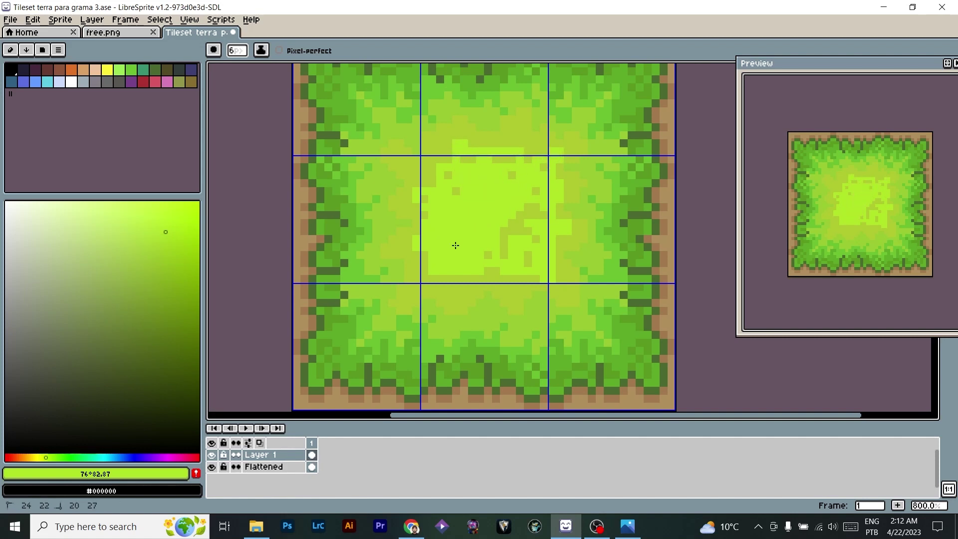
{"action": "mouse_move", "coordinate": [484, 177]}
{"action": "left_mouse_down"}
{"action": "mouse_move", "coordinate": [521, 189]}
{"action": "mouse_move", "coordinate": [507, 243]}
{"action": "left_mouse_up"}
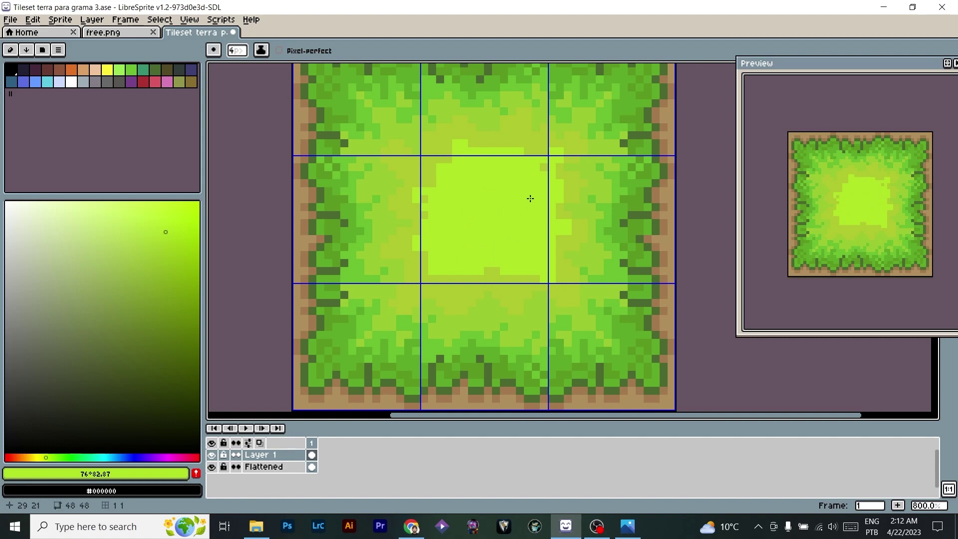
Shape the top edge of the bright green patch into uneven bumps with a 2 px brush.
{"action": "scroll", "coordinate": [446, 180], "scroll_direction": "up", "scroll_amount": 3}
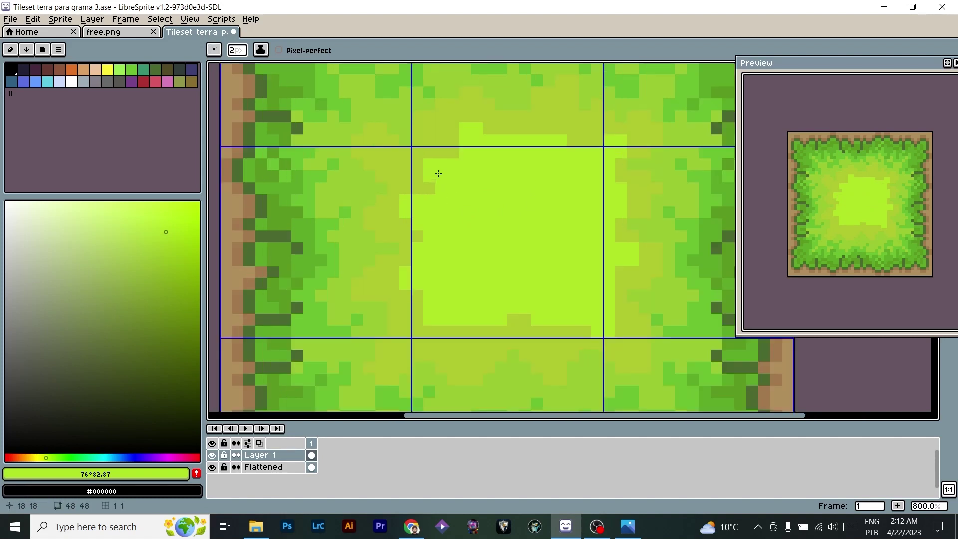
{"action": "mouse_move", "coordinate": [427, 161]}
{"action": "left_mouse_down"}
{"action": "mouse_move", "coordinate": [430, 169]}
{"action": "mouse_move", "coordinate": [483, 113]}
{"action": "mouse_move", "coordinate": [326, 158]}
{"action": "left_mouse_up"}
{"action": "left_click_drag", "start_coordinate": [427, 171], "coordinate": [460, 174]}
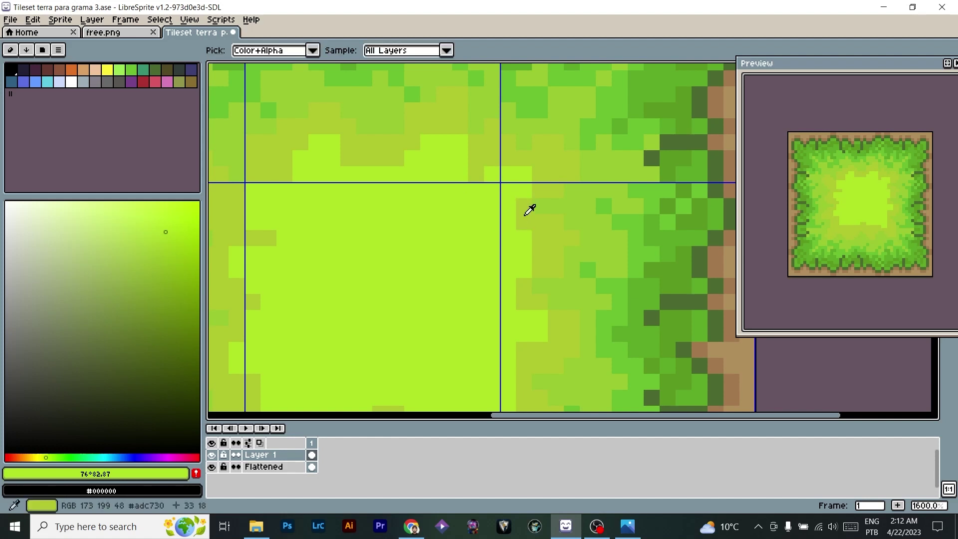
Cut a notch into the bright patch's right edge with #adc730, and sample the bright green #aee026 again.
{"action": "left_click", "coordinate": [517, 212], "text": "alt"}
{"action": "left_click", "coordinate": [536, 246]}
{"action": "key", "text": "ctrl+z"}
{"action": "left_click", "coordinate": [474, 239]}
{"action": "left_click", "coordinate": [474, 243], "text": "alt"}
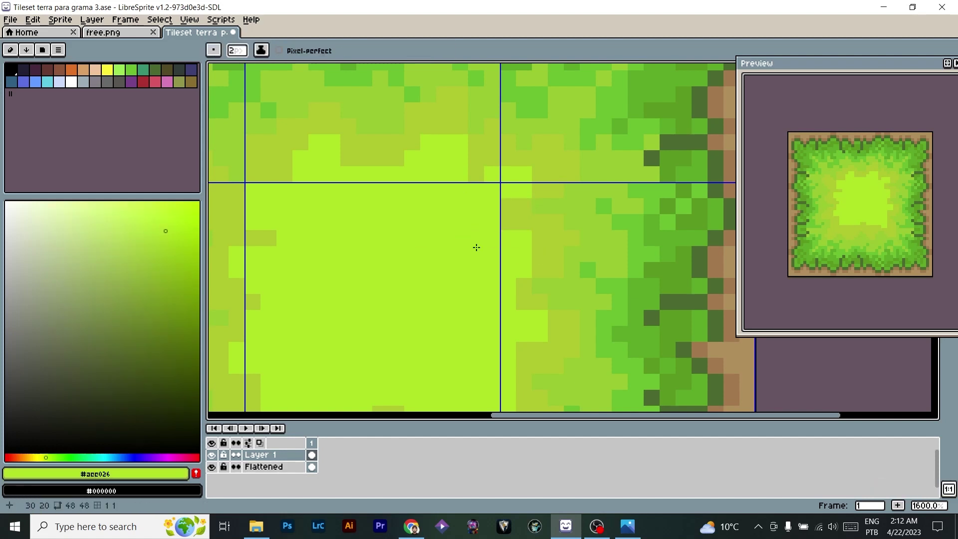
Extend the bottom edge of the bright green patch unevenly over the seam into the tile below.
{"action": "left_click_drag", "start_coordinate": [501, 388], "coordinate": [533, 261]}
{"action": "key", "text": "e"}
{"action": "mouse_move", "coordinate": [461, 287]}
{"action": "left_mouse_down"}
{"action": "mouse_move", "coordinate": [476, 303]}
{"action": "mouse_move", "coordinate": [467, 263]}
{"action": "mouse_move", "coordinate": [467, 313]}
{"action": "left_mouse_up"}
{"action": "key", "text": "b"}
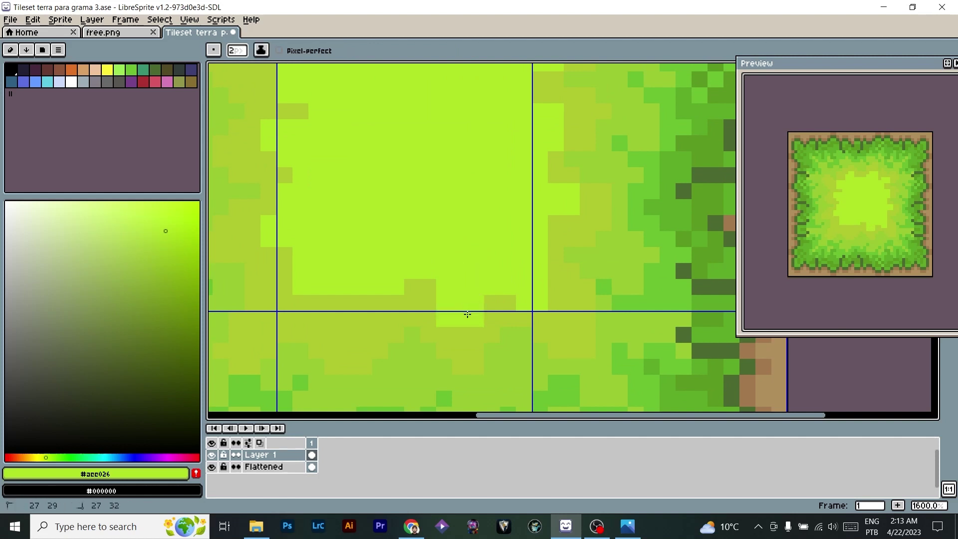
{"action": "left_click_drag", "start_coordinate": [332, 301], "coordinate": [364, 316]}
Lower Layer 1's opacity to 64 and move the Layer Properties dialog clear of the canvas and preview.
{"action": "left_click_drag", "start_coordinate": [412, 180], "coordinate": [444, 288]}
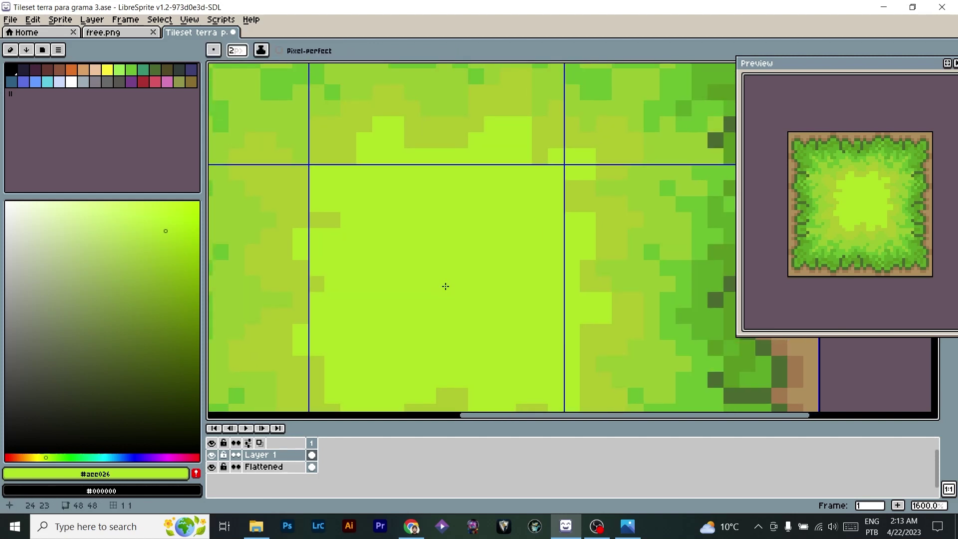
{"action": "double_click", "coordinate": [295, 456]}
{"action": "left_click_drag", "start_coordinate": [530, 293], "coordinate": [499, 295]}
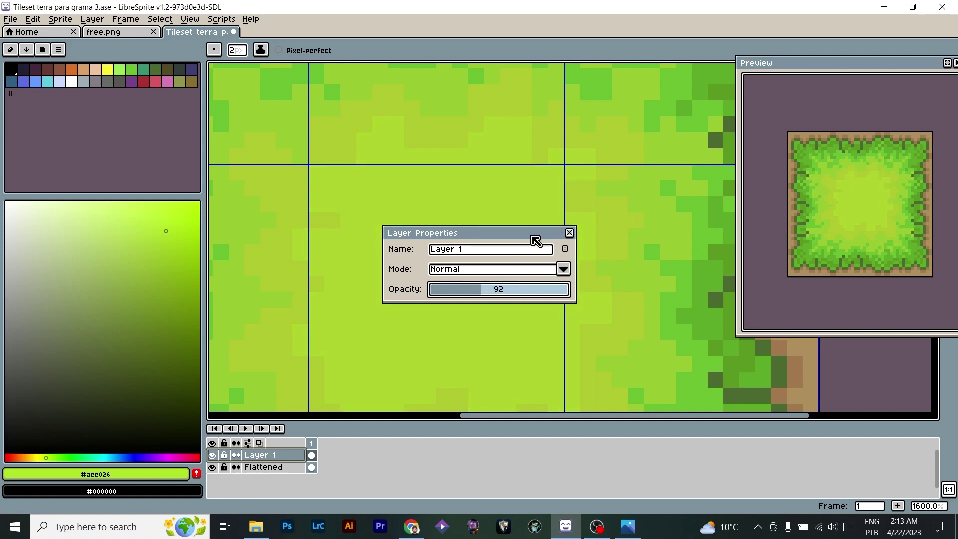
{"action": "left_click_drag", "start_coordinate": [531, 236], "coordinate": [880, 236]}
{"action": "scroll", "coordinate": [387, 238], "scroll_direction": "down", "scroll_amount": 2}
{"action": "scroll", "coordinate": [368, 190], "scroll_direction": "up", "scroll_amount": 2}
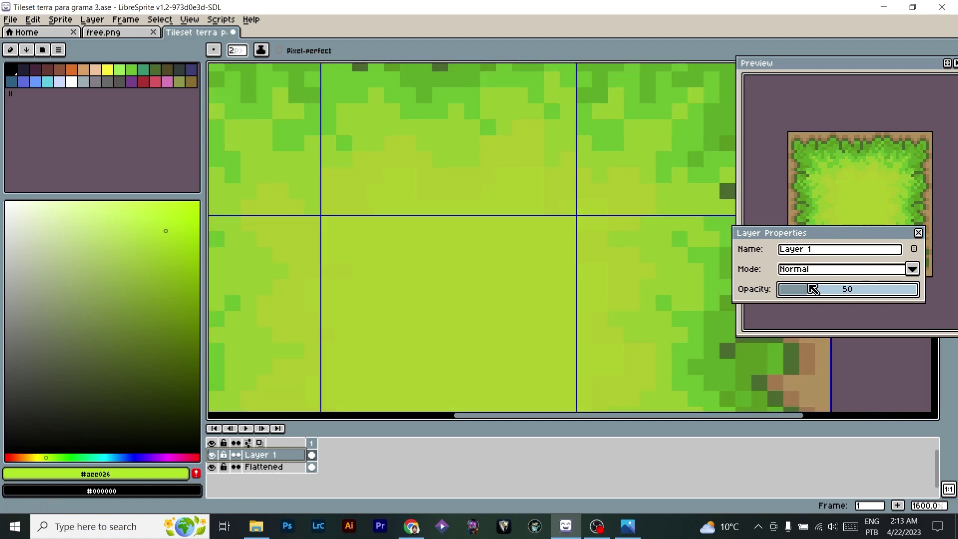
{"action": "left_click_drag", "start_coordinate": [840, 225], "coordinate": [866, 280]}
Reduce the brush to 1 px, sample #adc730, and merge Layer 1 down into the Flattened layer.
{"action": "key", "text": "minus"}
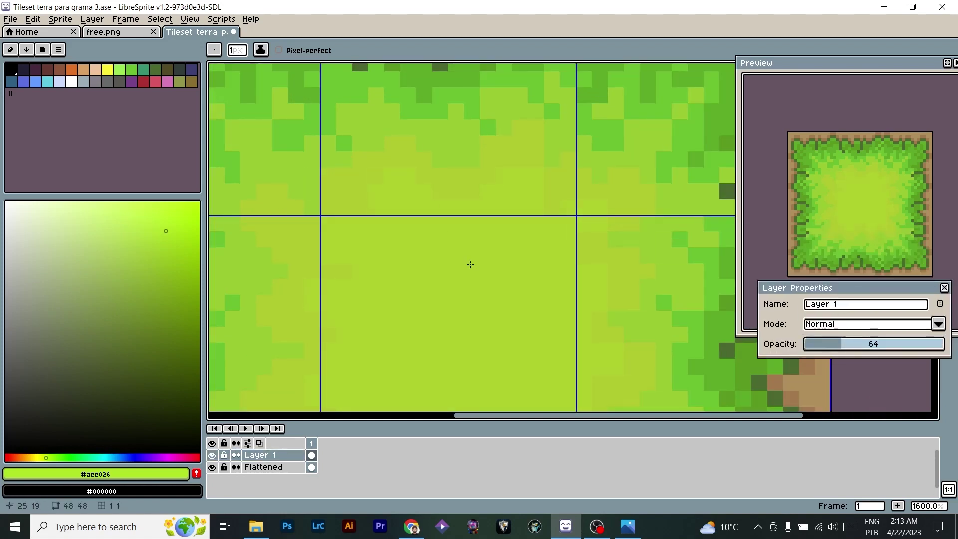
{"action": "left_click_drag", "start_coordinate": [378, 320], "coordinate": [399, 218]}
{"action": "left_click_drag", "start_coordinate": [409, 302], "coordinate": [396, 244]}
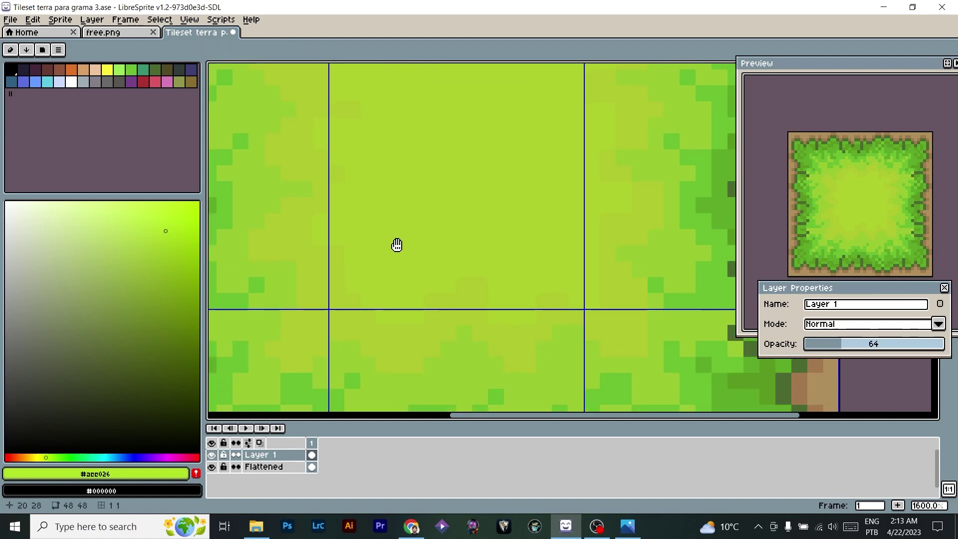
{"action": "left_click", "coordinate": [331, 260], "text": "alt"}
{"action": "scroll", "coordinate": [419, 272], "scroll_direction": "down", "scroll_amount": 2}
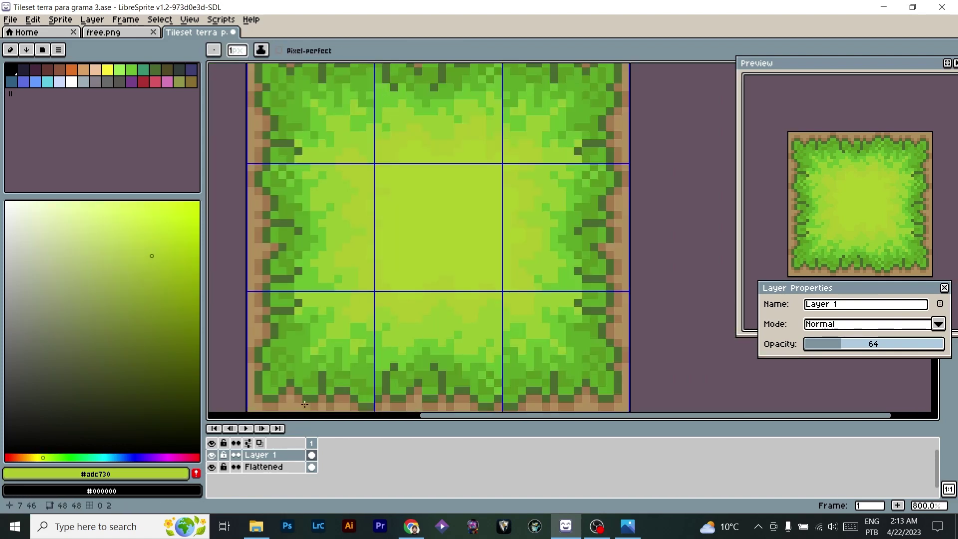
{"action": "right_click", "coordinate": [268, 457]}
{"action": "left_click", "coordinate": [304, 504]}
Add #adc730 pixels along the centre tile's left seam near its lower corner, touching them up with sampled #adcd2e.
{"action": "scroll", "coordinate": [439, 303], "scroll_direction": "up", "scroll_amount": 2}
{"action": "scroll", "coordinate": [351, 243], "scroll_direction": "down", "scroll_amount": 1}
{"action": "mouse_move", "coordinate": [350, 243]}
{"action": "left_mouse_down"}
{"action": "mouse_move", "coordinate": [408, 274]}
{"action": "mouse_move", "coordinate": [407, 256]}
{"action": "left_mouse_up"}
{"action": "scroll", "coordinate": [386, 265], "scroll_direction": "up", "scroll_amount": 1}
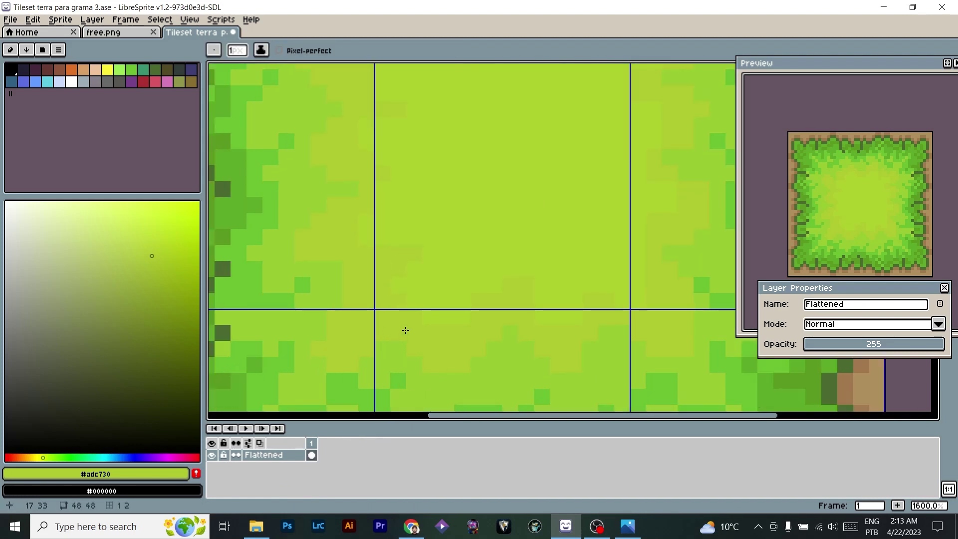
{"action": "left_click", "coordinate": [394, 290], "text": "alt"}
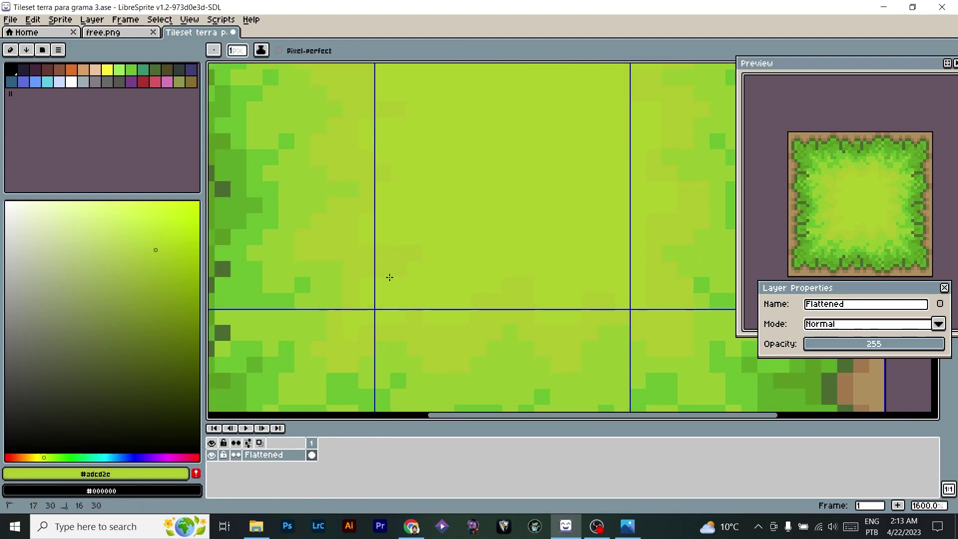
{"action": "left_click_drag", "start_coordinate": [488, 243], "coordinate": [464, 280]}
{"action": "left_click_drag", "start_coordinate": [451, 179], "coordinate": [518, 324]}
{"action": "left_click_drag", "start_coordinate": [423, 296], "coordinate": [430, 235]}
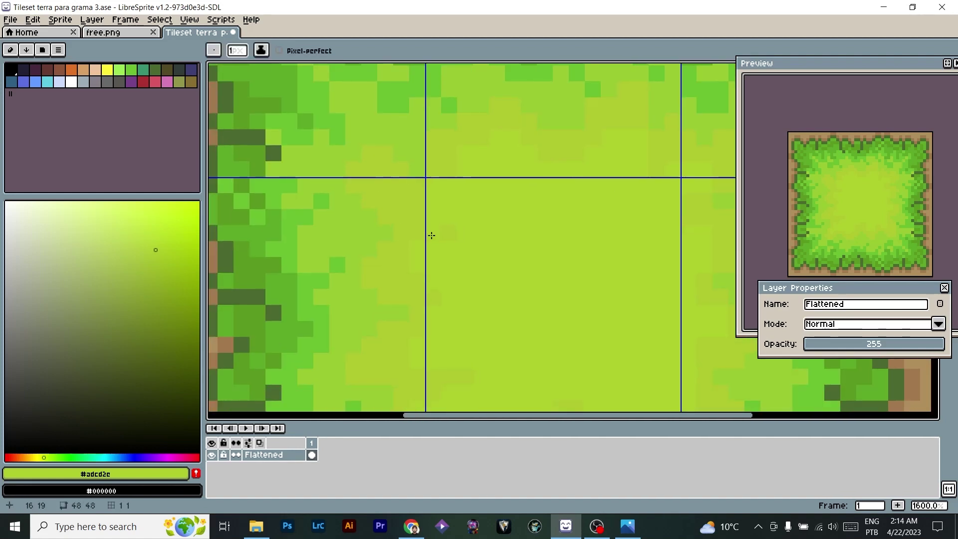
Break up the centre tile's right seam near its upper corner with #adc730 pixels, and sample #adcd2e again.
{"action": "left_click_drag", "start_coordinate": [562, 264], "coordinate": [354, 244]}
{"action": "scroll", "coordinate": [391, 232], "scroll_direction": "down", "scroll_amount": 1}
{"action": "scroll", "coordinate": [390, 232], "scroll_direction": "up", "scroll_amount": 2}
{"action": "left_click", "coordinate": [510, 191], "text": "alt"}
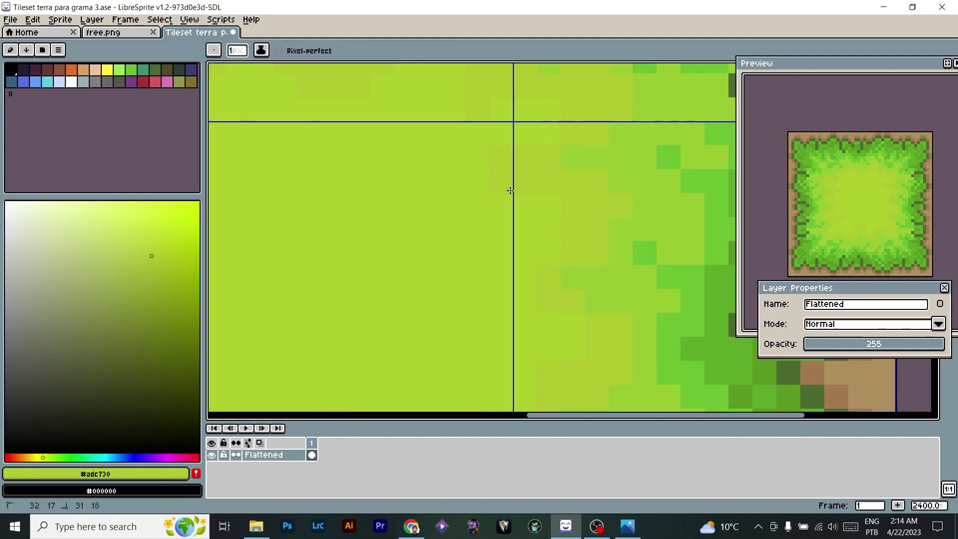
{"action": "left_click", "coordinate": [510, 215], "text": "alt"}
{"action": "scroll", "coordinate": [447, 185], "scroll_direction": "down", "scroll_amount": 6}
{"action": "scroll", "coordinate": [393, 208], "scroll_direction": "up", "scroll_amount": 6}
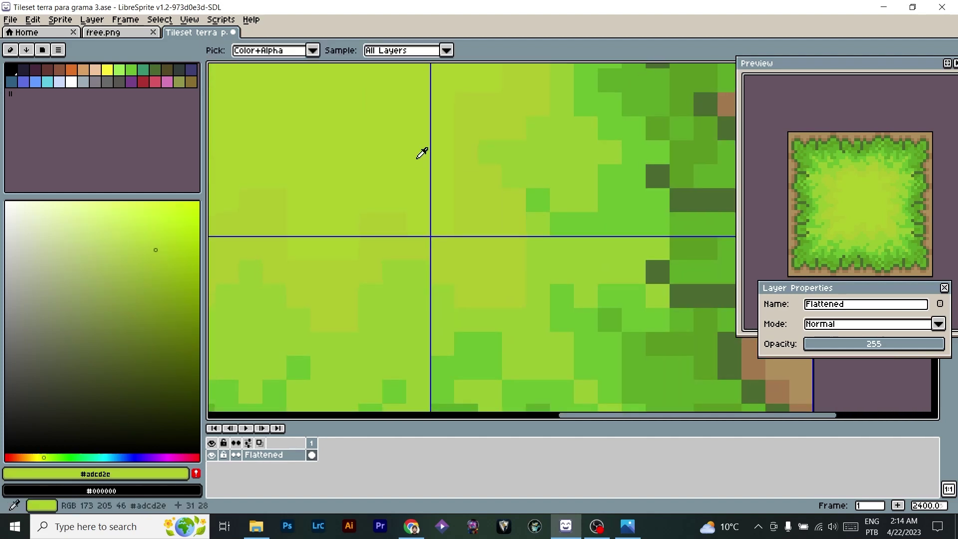
Extend the canvas with a 16 px bottom border, making it 48 x 64 px.
{"action": "scroll", "coordinate": [421, 150], "scroll_direction": "down", "scroll_amount": 9}
{"action": "left_click", "coordinate": [60, 21]}
{"action": "left_click", "coordinate": [80, 84]}
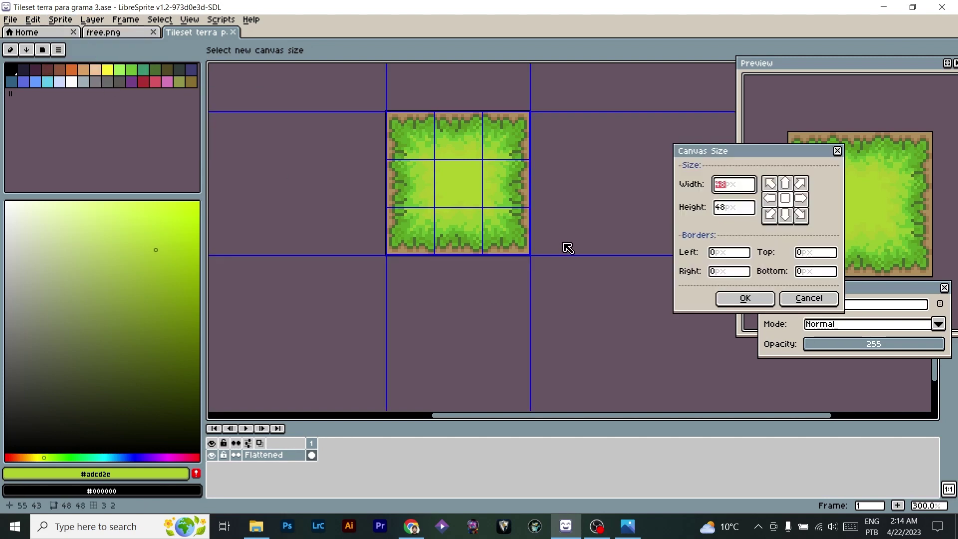
{"action": "left_click", "coordinate": [813, 271]}
{"action": "type", "text": "16"}
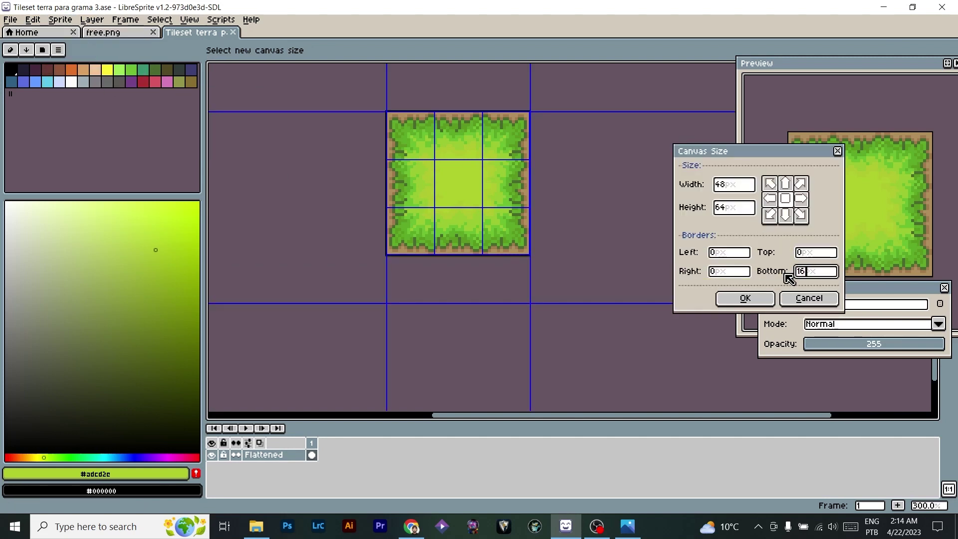
{"action": "left_click", "coordinate": [744, 298]}
{"action": "scroll", "coordinate": [451, 113], "scroll_direction": "up", "scroll_amount": 3}
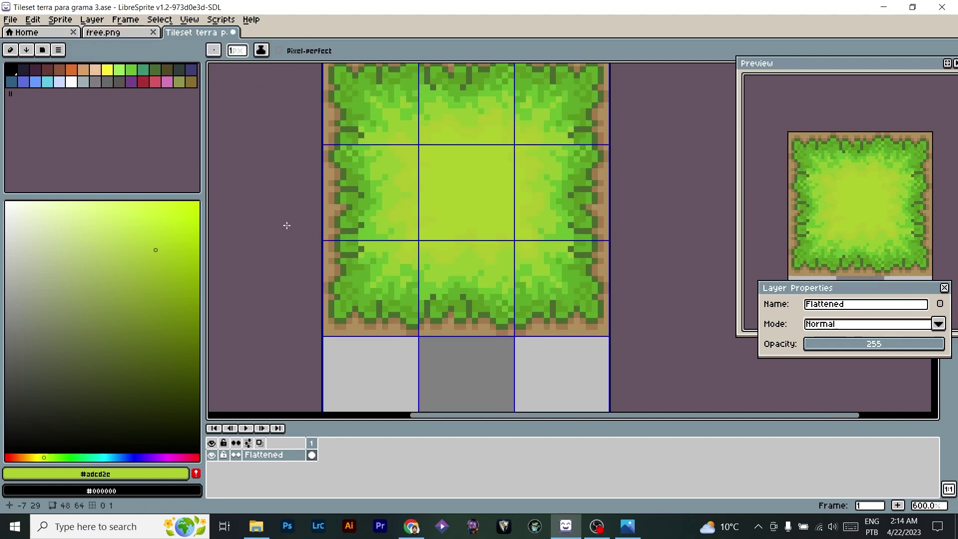
Move the Preview window clear of the drawing tools and close the Layer Properties dialog.
{"action": "left_click_drag", "start_coordinate": [626, 157], "coordinate": [629, 180]}
{"action": "left_click_drag", "start_coordinate": [951, 70], "coordinate": [891, 75]}
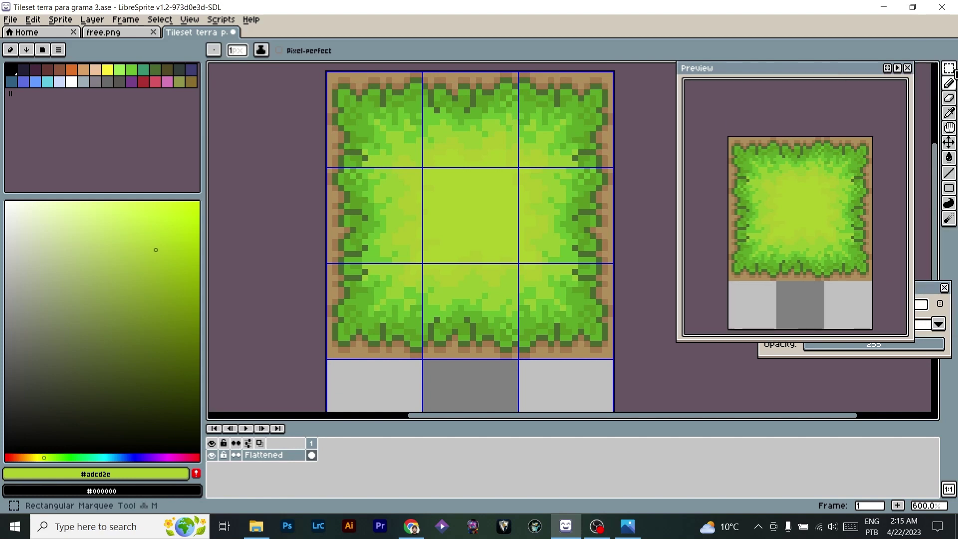
{"action": "left_click", "coordinate": [944, 288]}
Copy the top row of tiles, 48 x 16 px, and paste it into the empty bottom row.
{"action": "left_click", "coordinate": [949, 68]}
{"action": "left_click_drag", "start_coordinate": [325, 70], "coordinate": [616, 174]}
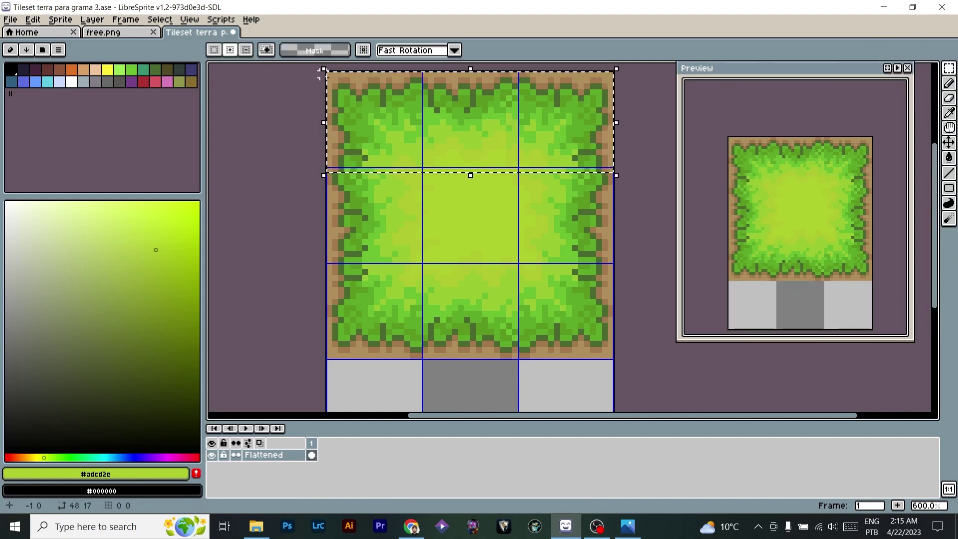
{"action": "left_click_drag", "start_coordinate": [323, 74], "coordinate": [617, 166]}
{"action": "mouse_move", "coordinate": [492, 337]}
{"action": "left_mouse_down"}
{"action": "mouse_move", "coordinate": [474, 237]}
{"action": "mouse_move", "coordinate": [478, 326]}
{"action": "left_mouse_up"}
{"action": "key", "text": "ctrl+v"}
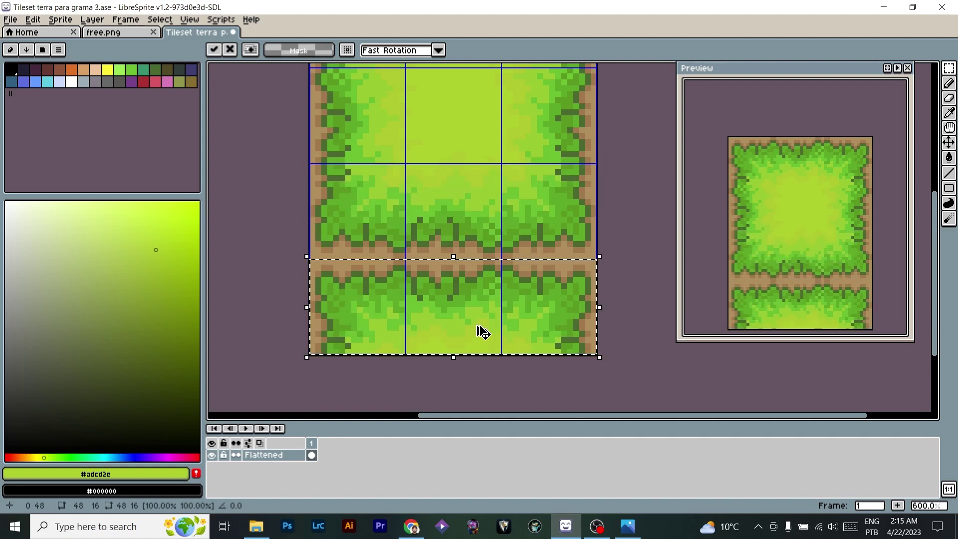
{"action": "left_click", "coordinate": [312, 357]}
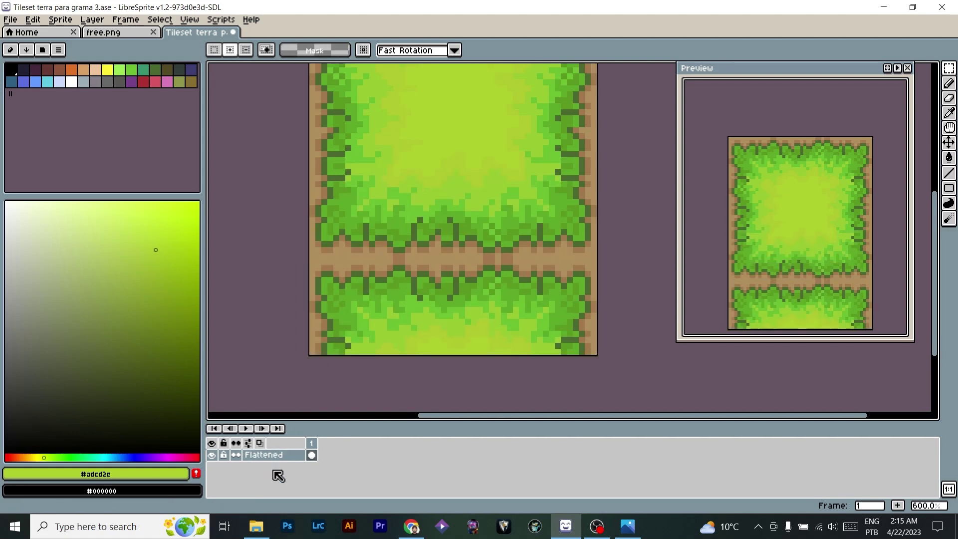
Paste the copied strip on a new layer, flipped vertically and aligned over the bottom row, and deselect it.
{"action": "key", "text": "ctrl+shift+n"}
{"action": "key", "text": "ctrl+v"}
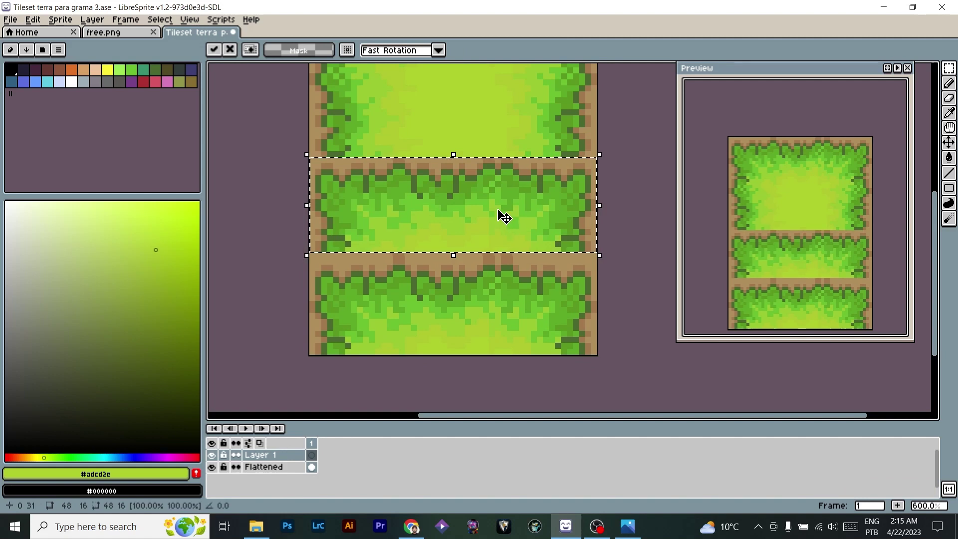
{"action": "left_click_drag", "start_coordinate": [498, 208], "coordinate": [492, 318]}
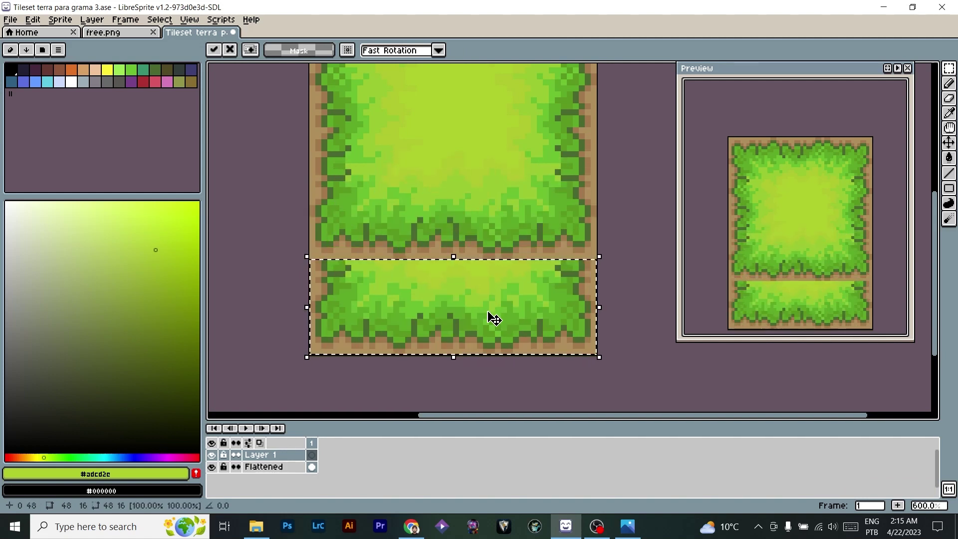
{"action": "key", "text": "Return"}
{"action": "key", "text": "ctrl+d"}
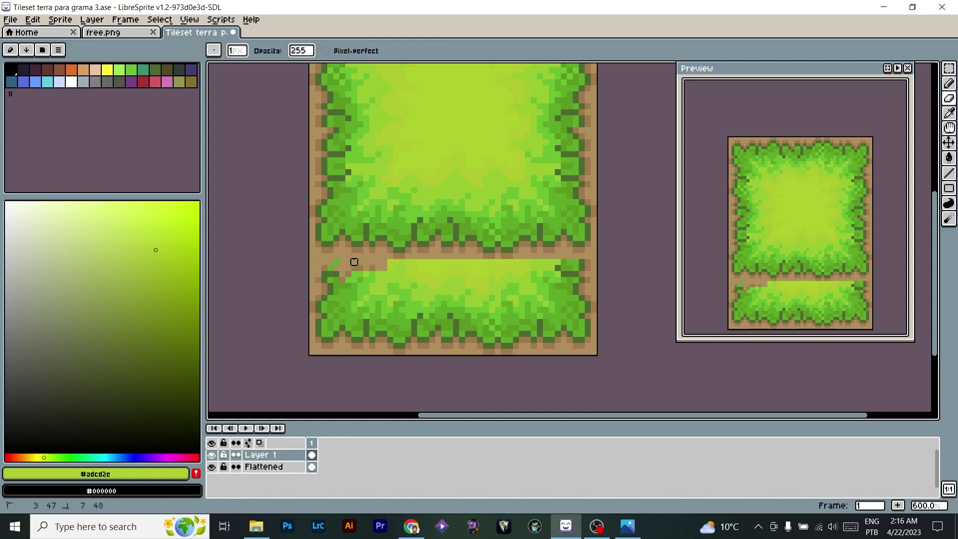
Erase the upper part of Layer 1's strip unevenly so the grass edge of the strip beneath shows through.
{"action": "mouse_move", "coordinate": [360, 280]}
{"action": "left_mouse_down"}
{"action": "mouse_move", "coordinate": [417, 278]}
{"action": "mouse_move", "coordinate": [381, 276]}
{"action": "mouse_move", "coordinate": [432, 256]}
{"action": "left_mouse_up"}
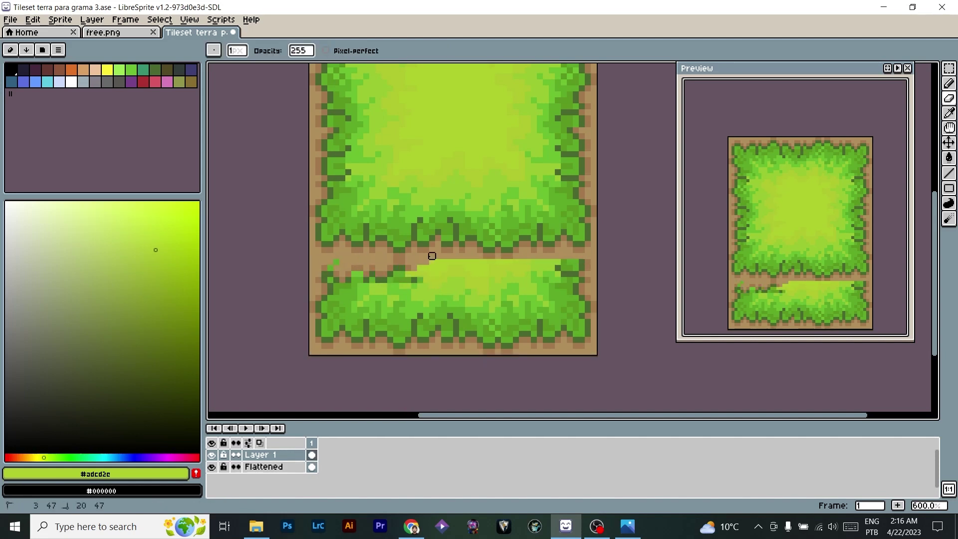
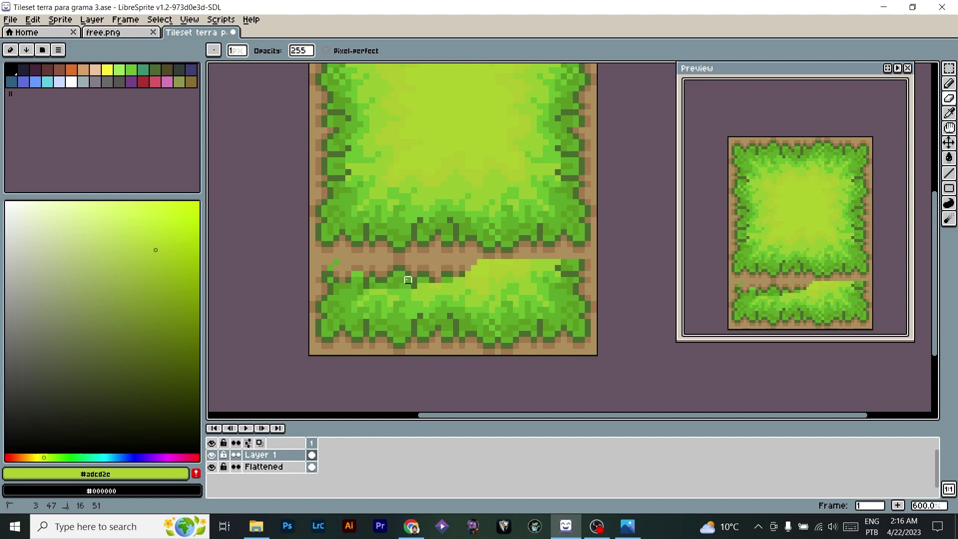
{"action": "mouse_move", "coordinate": [508, 288]}
{"action": "left_mouse_down"}
{"action": "mouse_move", "coordinate": [434, 270]}
{"action": "mouse_move", "coordinate": [462, 252]}
{"action": "left_mouse_up"}
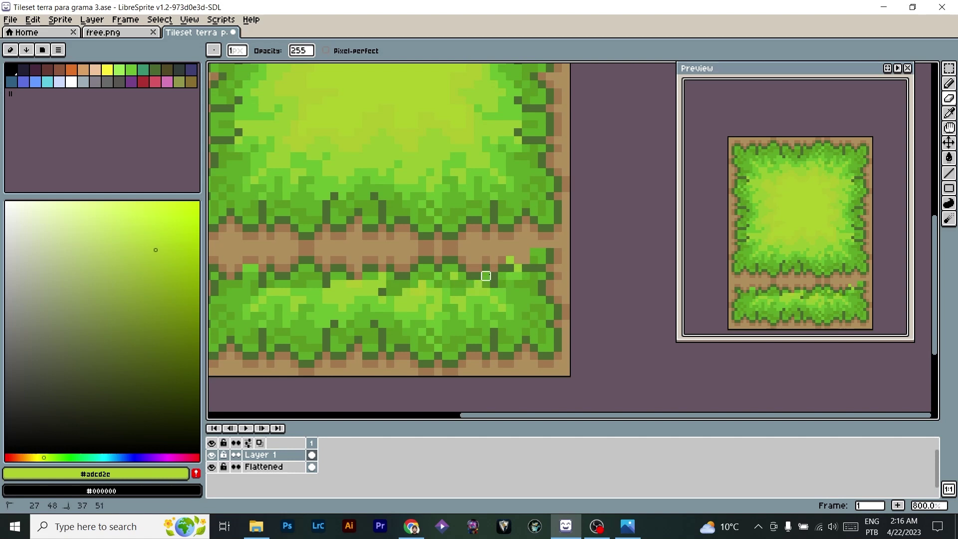
{"action": "scroll", "coordinate": [534, 244], "scroll_direction": "down", "scroll_amount": 3}
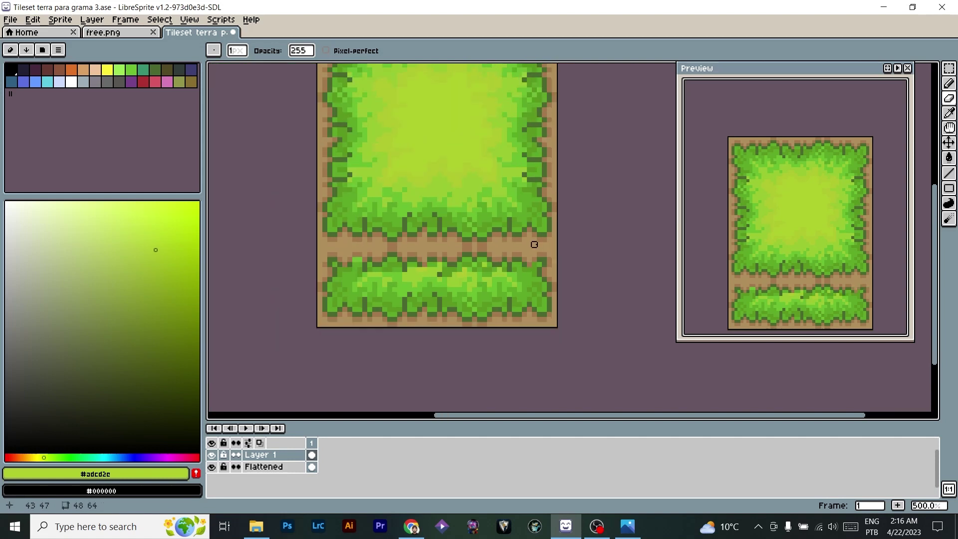
Erase the leftover pixels on Layer 1 along the strip's upper edge and blend the two grass halves.
{"action": "scroll", "coordinate": [434, 274], "scroll_direction": "up", "scroll_amount": 3}
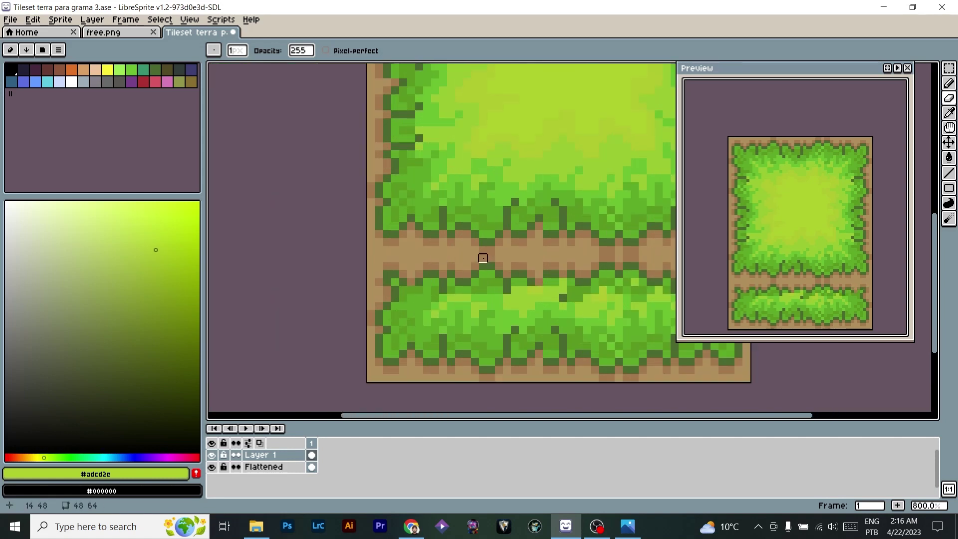
{"action": "left_click_drag", "start_coordinate": [507, 258], "coordinate": [345, 250]}
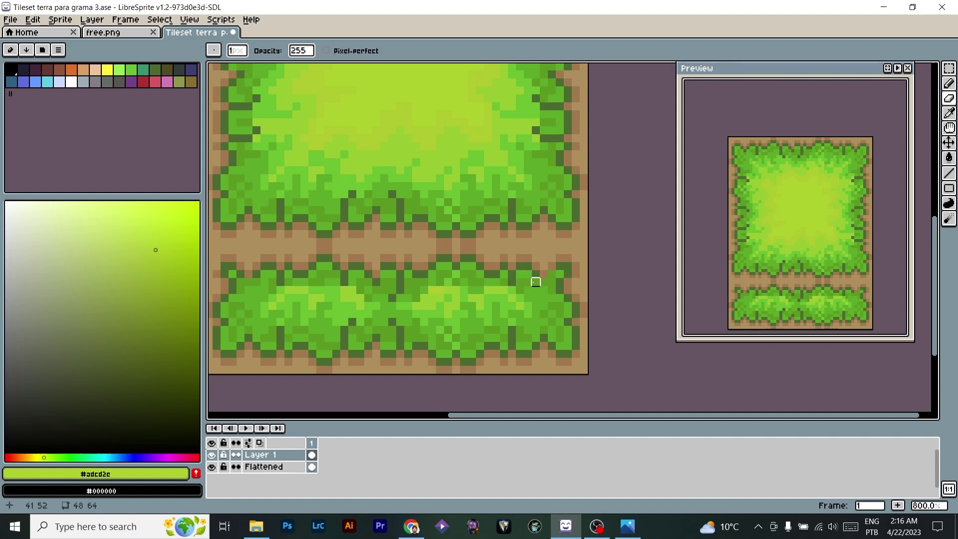
{"action": "scroll", "coordinate": [535, 282], "scroll_direction": "down", "scroll_amount": 4}
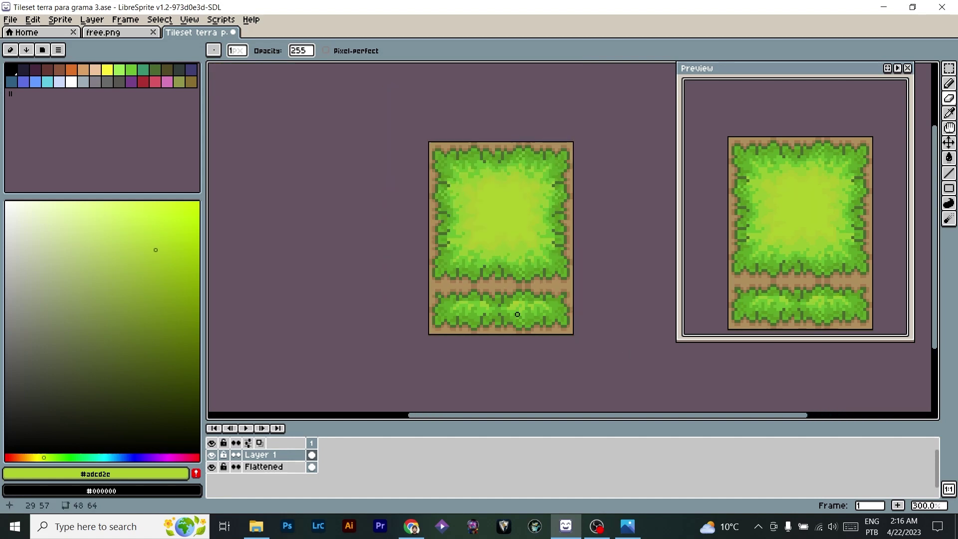
{"action": "scroll", "coordinate": [518, 314], "scroll_direction": "down", "scroll_amount": 1}
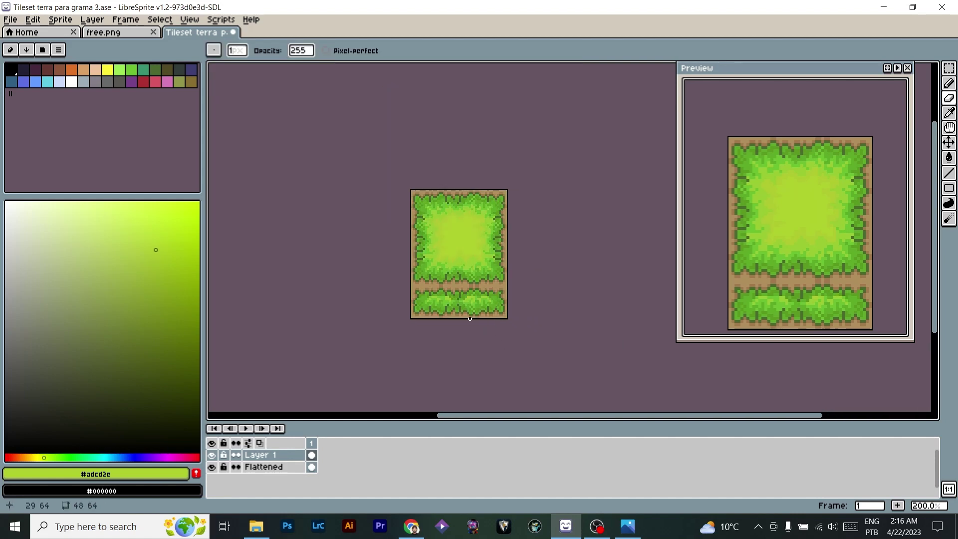
Paint a continuous #96c730 light green band through the middle of the narrow bottom grass strip.
{"action": "scroll", "coordinate": [404, 278], "scroll_direction": "up", "scroll_amount": 8}
{"action": "left_click", "coordinate": [430, 243], "text": "alt"}
{"action": "left_click", "coordinate": [427, 273]}
{"action": "right_click", "coordinate": [427, 257]}
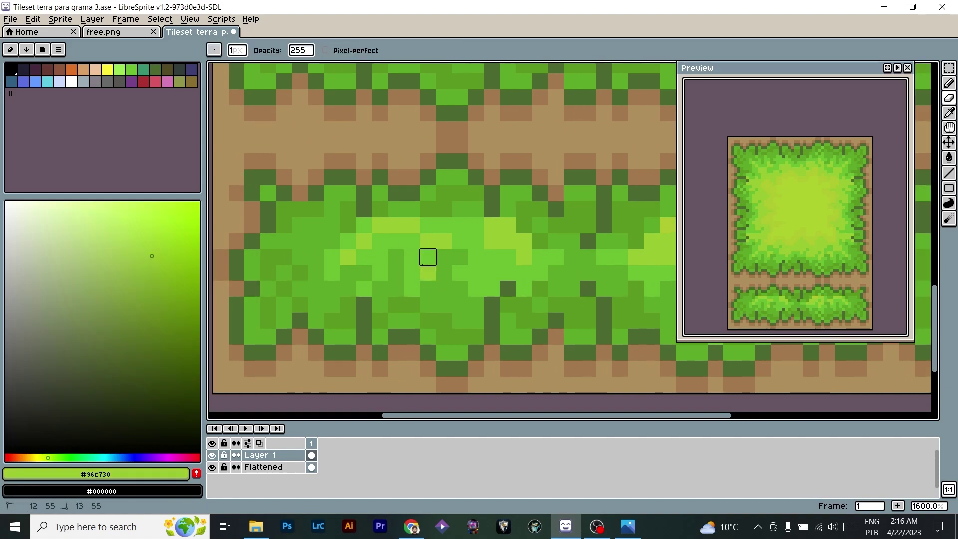
{"action": "left_click", "coordinate": [430, 239], "text": "alt"}
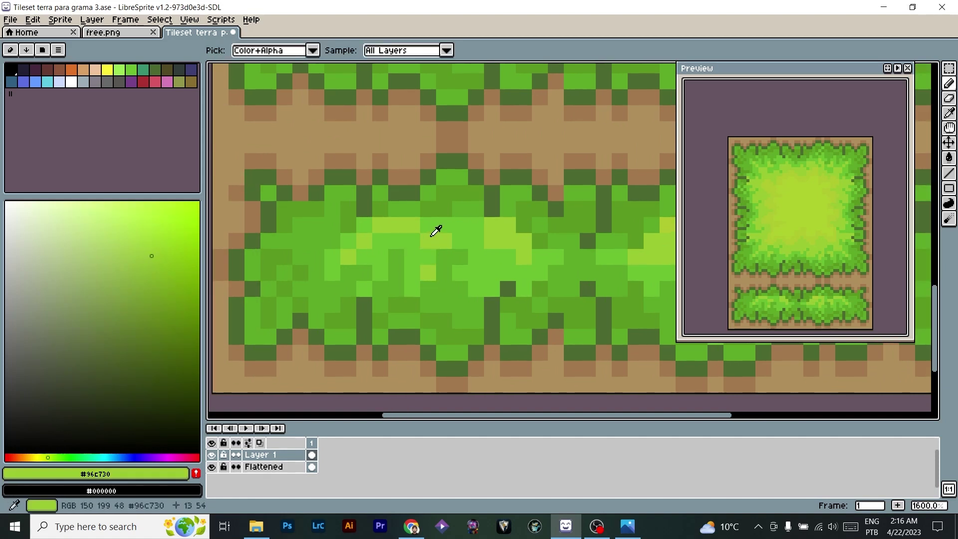
{"action": "mouse_move", "coordinate": [412, 257]}
{"action": "left_mouse_down"}
{"action": "mouse_move", "coordinate": [439, 255]}
{"action": "mouse_move", "coordinate": [490, 271]}
{"action": "mouse_move", "coordinate": [546, 265]}
{"action": "mouse_move", "coordinate": [382, 258]}
{"action": "mouse_move", "coordinate": [404, 277]}
{"action": "left_mouse_up"}
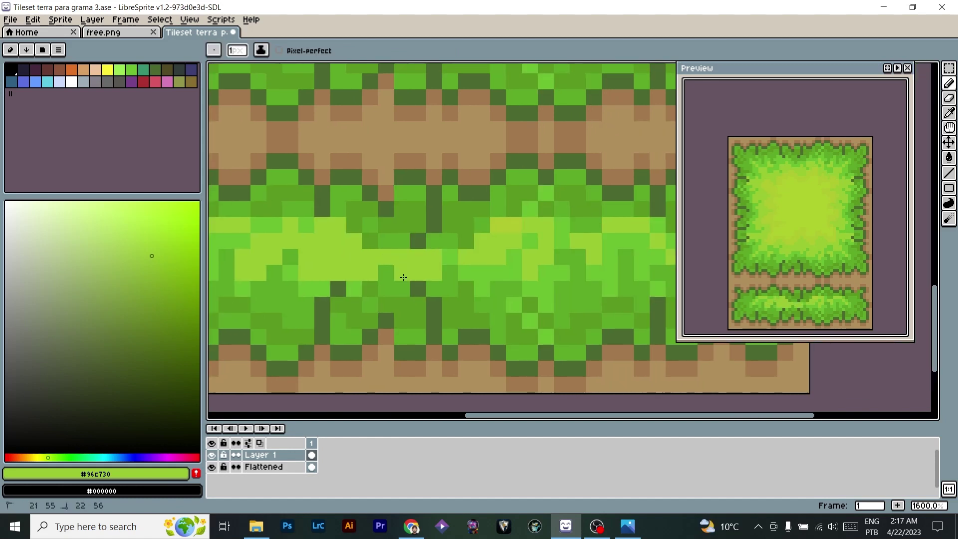
{"action": "mouse_move", "coordinate": [479, 270]}
{"action": "left_mouse_down"}
{"action": "mouse_move", "coordinate": [534, 271]}
{"action": "mouse_move", "coordinate": [384, 256]}
{"action": "left_mouse_up"}
{"action": "left_click", "coordinate": [386, 257]}
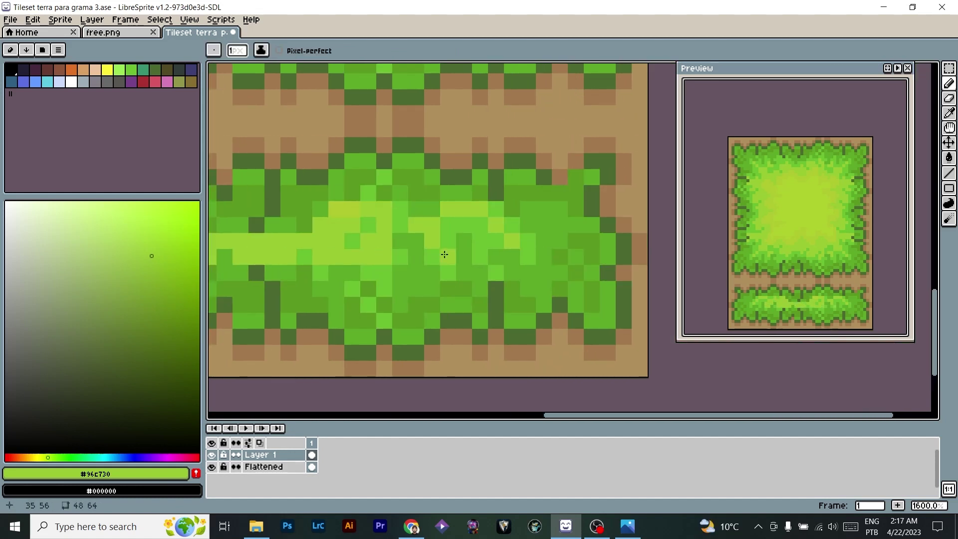
{"action": "mouse_move", "coordinate": [444, 254]}
{"action": "left_mouse_down"}
{"action": "mouse_move", "coordinate": [456, 233]}
{"action": "mouse_move", "coordinate": [476, 246]}
{"action": "left_mouse_up"}
{"action": "left_click_drag", "start_coordinate": [462, 279], "coordinate": [738, 325]}
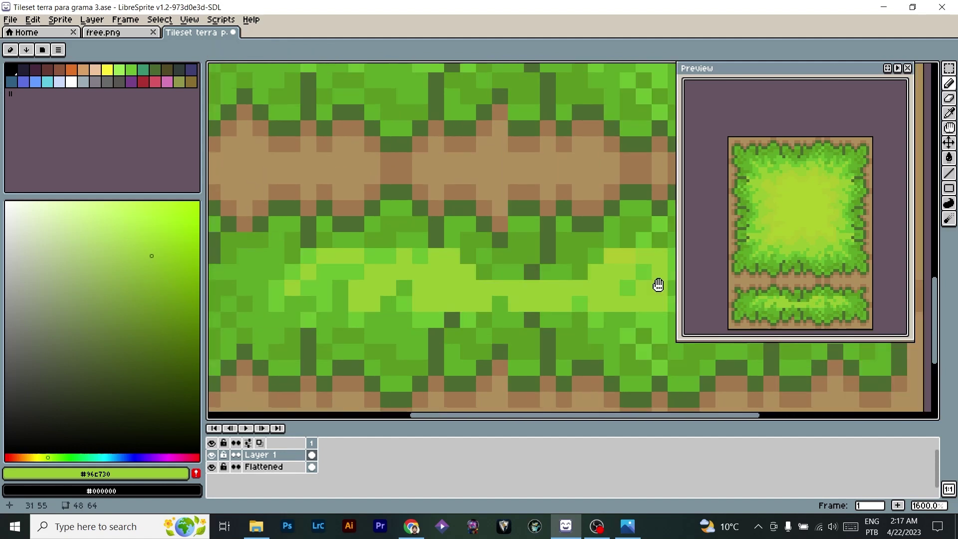
Replace the dark green pixels above the centre of the light band with mid greens, using #5ba726 along its edge.
{"action": "left_click", "coordinate": [548, 276], "text": "alt"}
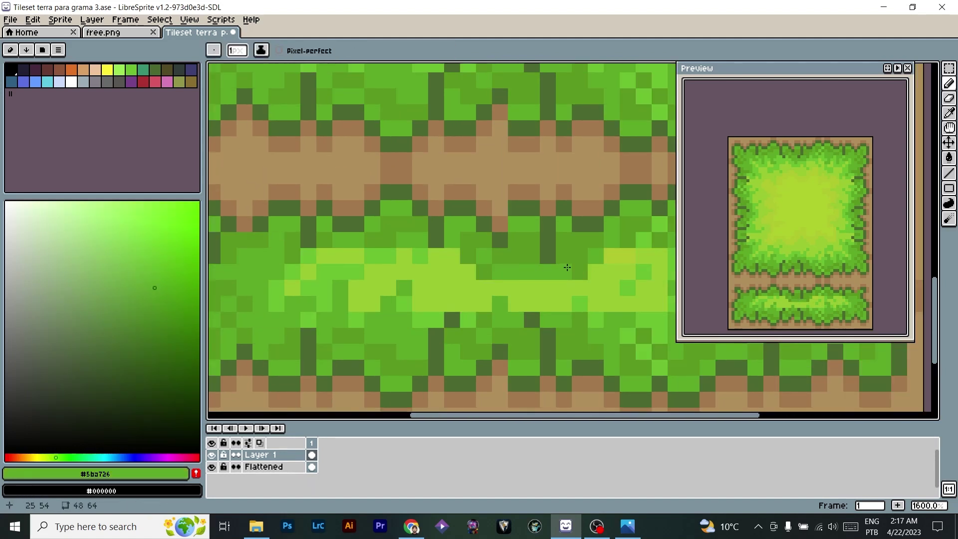
{"action": "left_click", "coordinate": [546, 252], "text": "alt"}
{"action": "left_click", "coordinate": [532, 272]}
{"action": "left_click", "coordinate": [563, 303]}
{"action": "key", "text": "alt"}
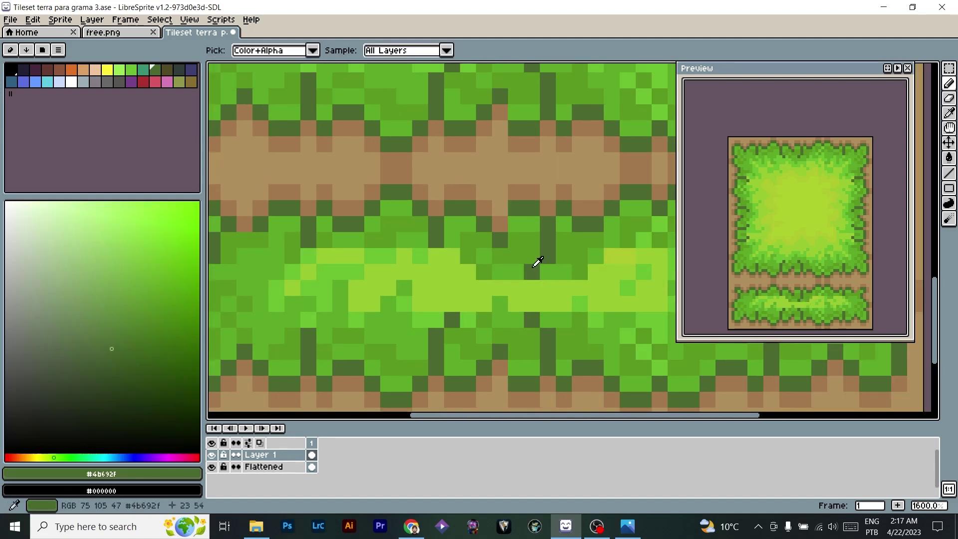
{"action": "left_click", "coordinate": [532, 250], "text": "alt"}
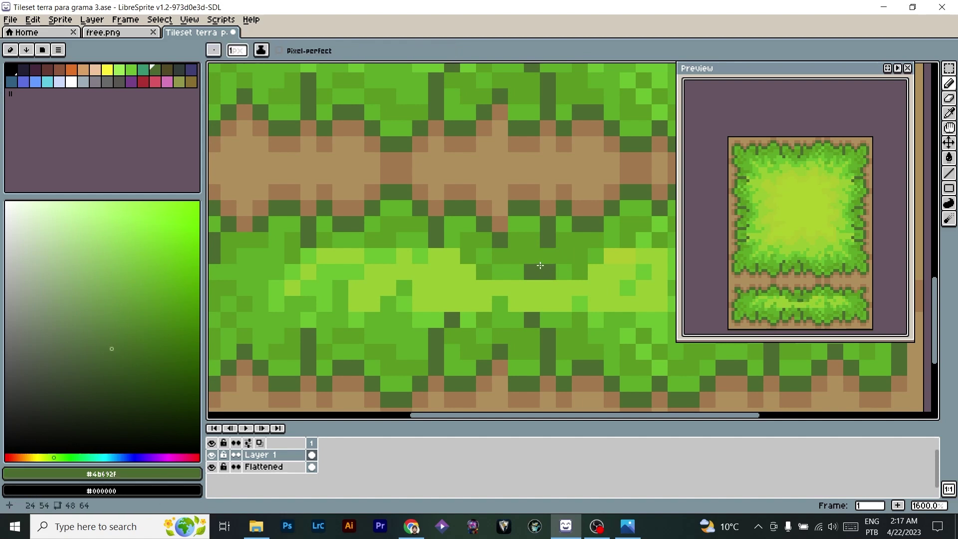
{"action": "left_click", "coordinate": [531, 272]}
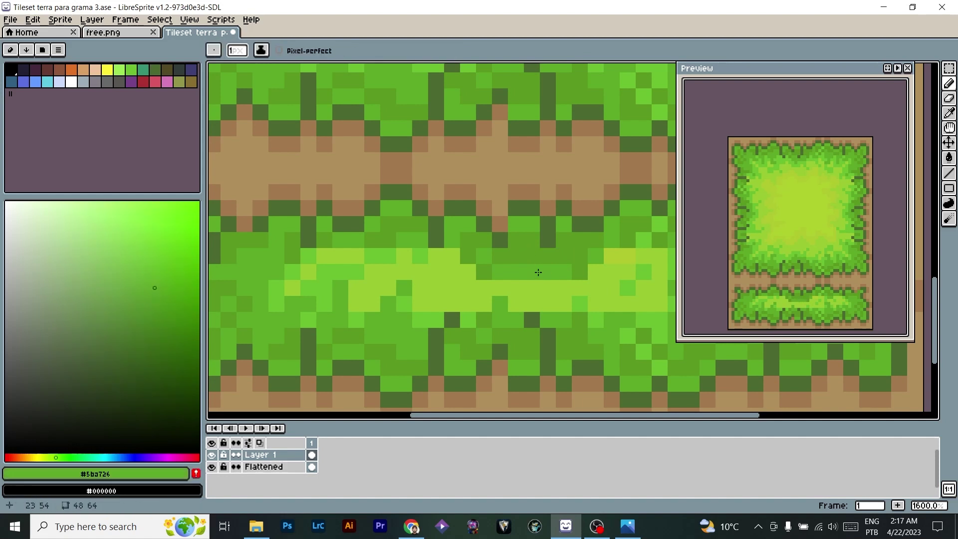
Add a dark green #4b692f accent pixel in the mid green area above the centre of the strip's light band.
{"action": "left_click", "coordinate": [547, 239], "text": "alt"}
{"action": "left_click", "coordinate": [536, 255]}
{"action": "left_click", "coordinate": [561, 285]}
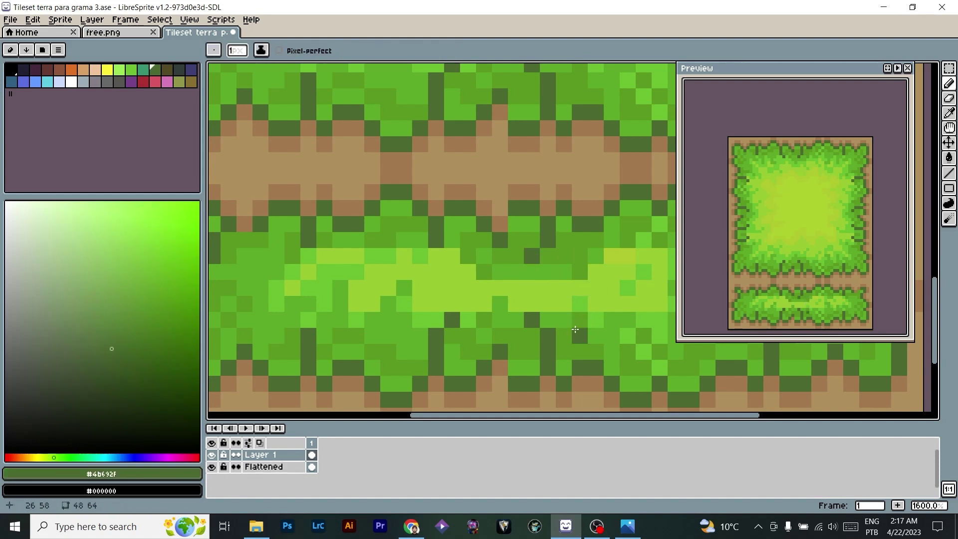
{"action": "scroll", "coordinate": [590, 346], "scroll_direction": "down", "scroll_amount": 4}
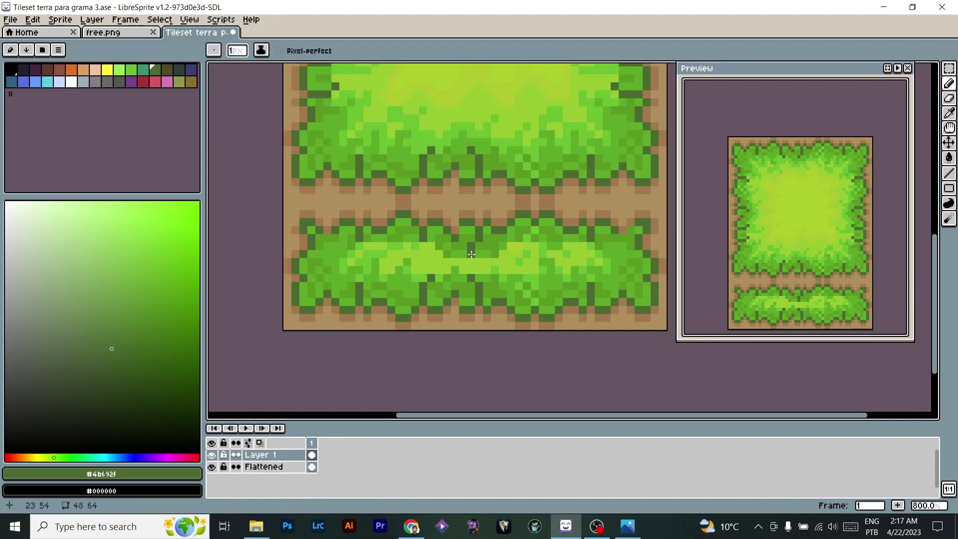
Shift the dark green #4b692f blade below the band's centre one pixel right, covering its old pixels with #599720.
{"action": "scroll", "coordinate": [499, 290], "scroll_direction": "up", "scroll_amount": 4}
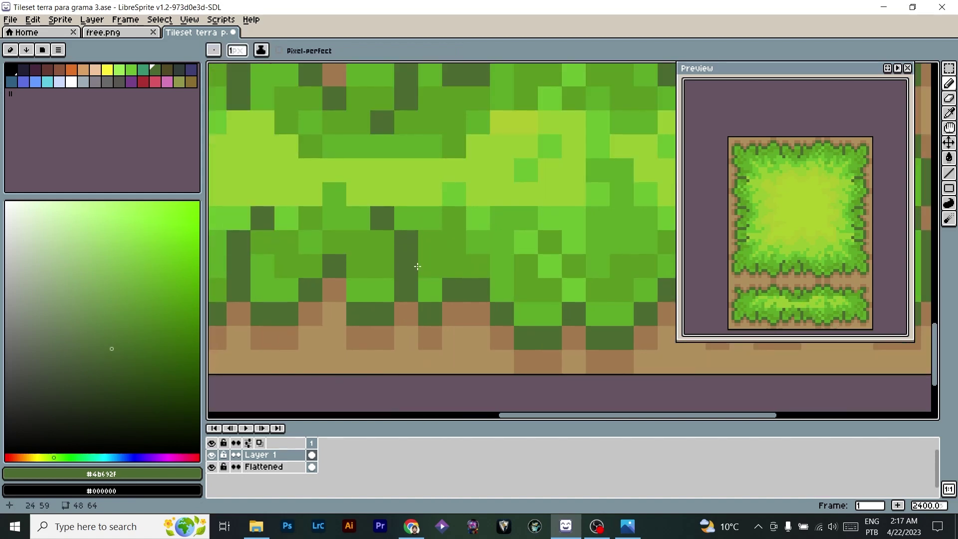
{"action": "left_click", "coordinate": [384, 277], "text": "alt"}
{"action": "left_click", "coordinate": [397, 245]}
{"action": "left_click", "coordinate": [373, 218]}
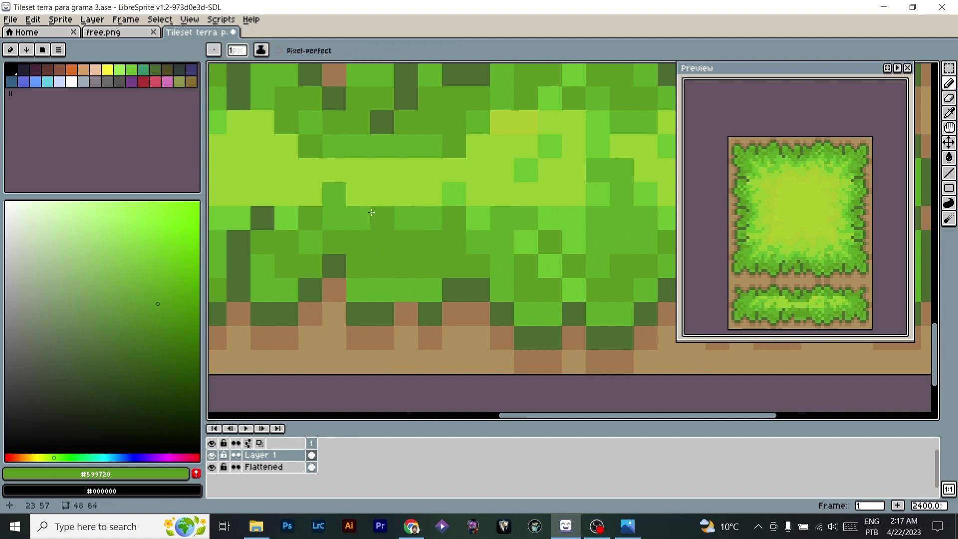
{"action": "left_click", "coordinate": [393, 307], "text": "alt"}
{"action": "left_click", "coordinate": [402, 289]}
{"action": "left_click", "coordinate": [422, 261]}
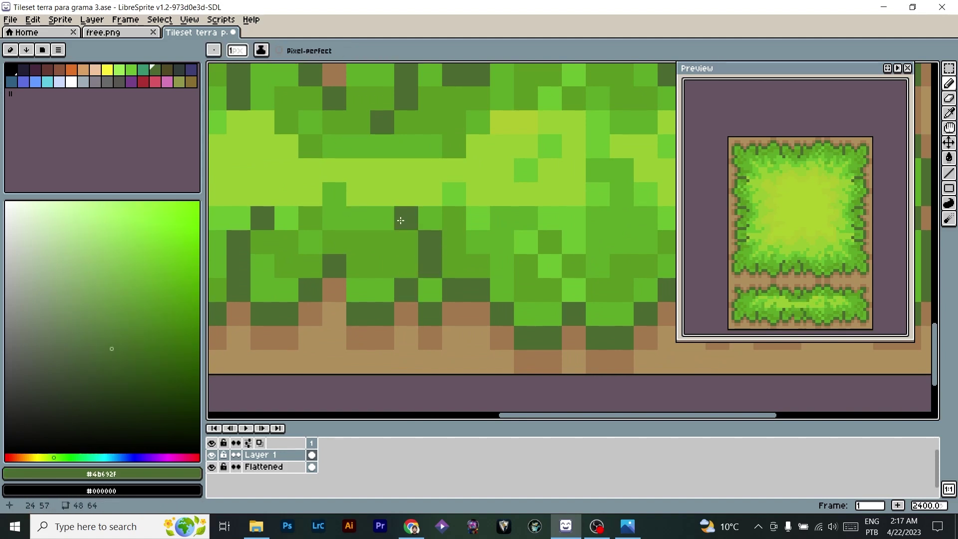
{"action": "left_click", "coordinate": [462, 220]}
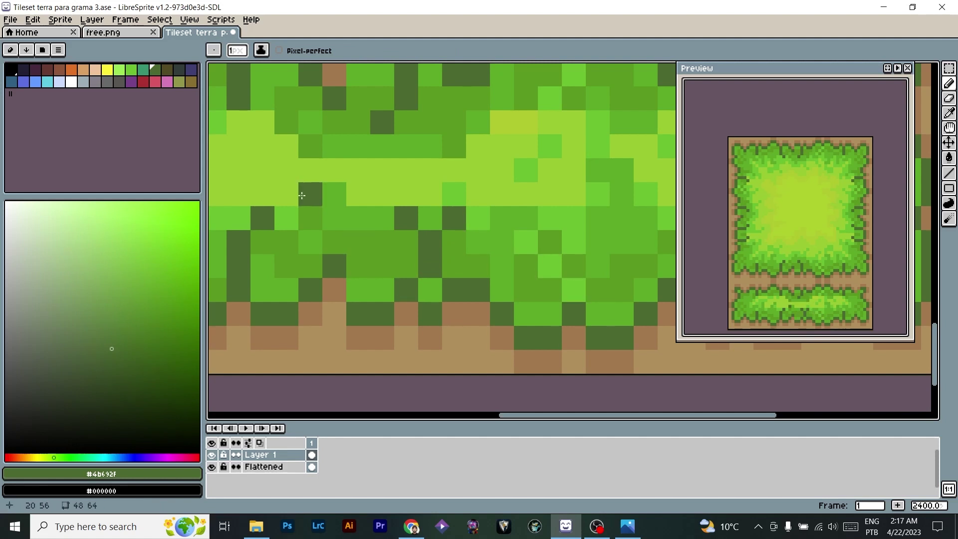
{"action": "key", "text": "ctrl+z"}
Scatter single #96c730 light green pixels just below the light band around the centre of the strip.
{"action": "scroll", "coordinate": [215, 114], "scroll_direction": "down", "scroll_amount": 2}
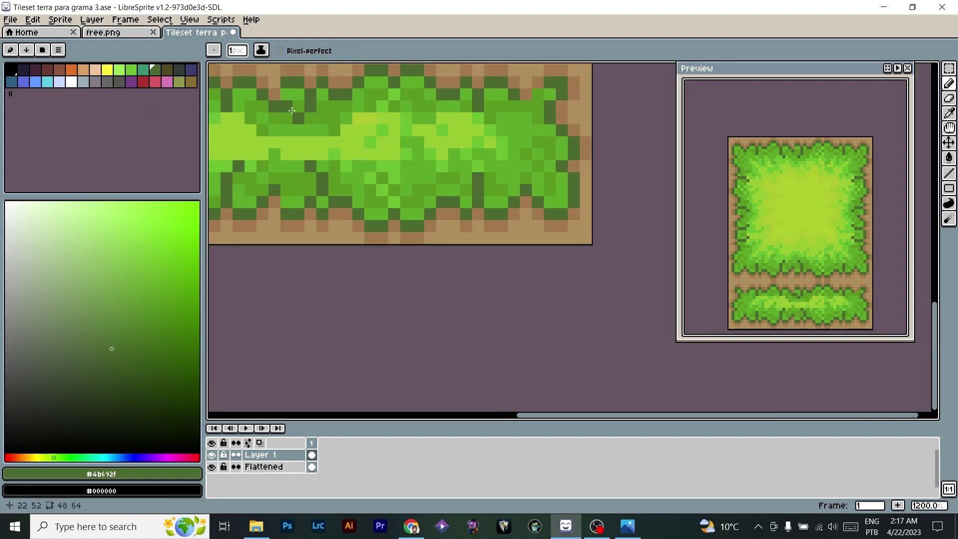
{"action": "left_click_drag", "start_coordinate": [271, 131], "coordinate": [419, 184]}
{"action": "scroll", "coordinate": [414, 186], "scroll_direction": "up", "scroll_amount": 3}
{"action": "left_click", "coordinate": [487, 205], "text": "alt"}
{"action": "left_click", "coordinate": [517, 248]}
{"action": "left_click", "coordinate": [501, 267]}
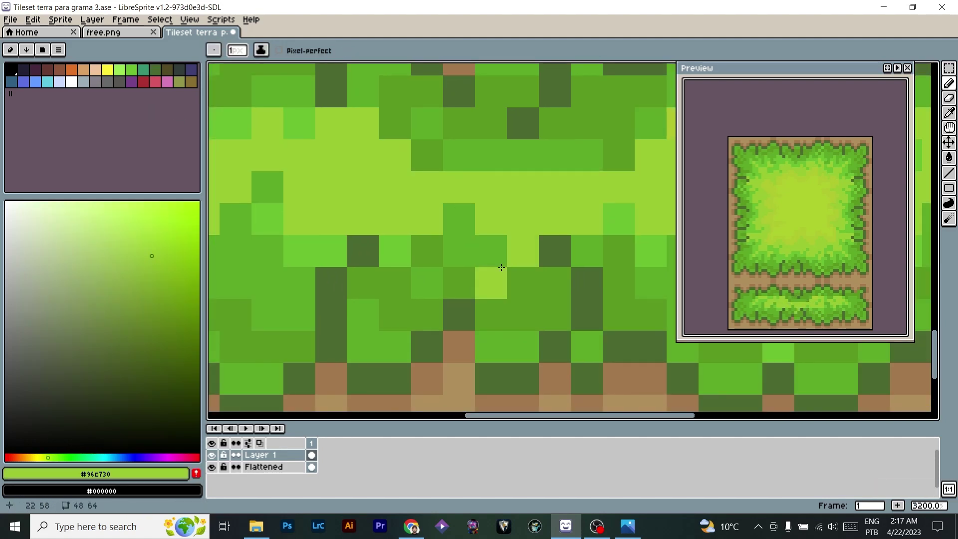
{"action": "left_click", "coordinate": [269, 250]}
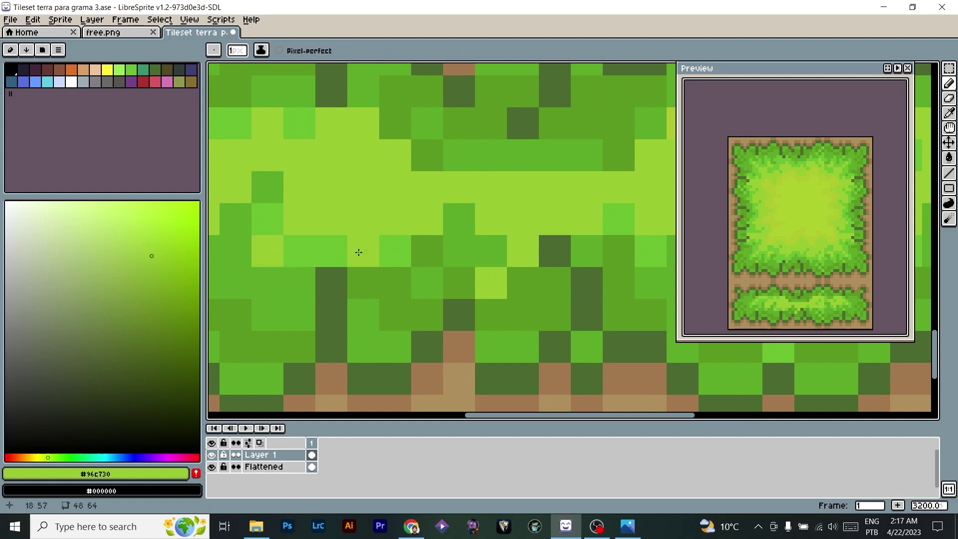
Break up the upper edge of the light band at the strip's centre with #96c730 pixels.
{"action": "left_click_drag", "start_coordinate": [453, 94], "coordinate": [445, 267]}
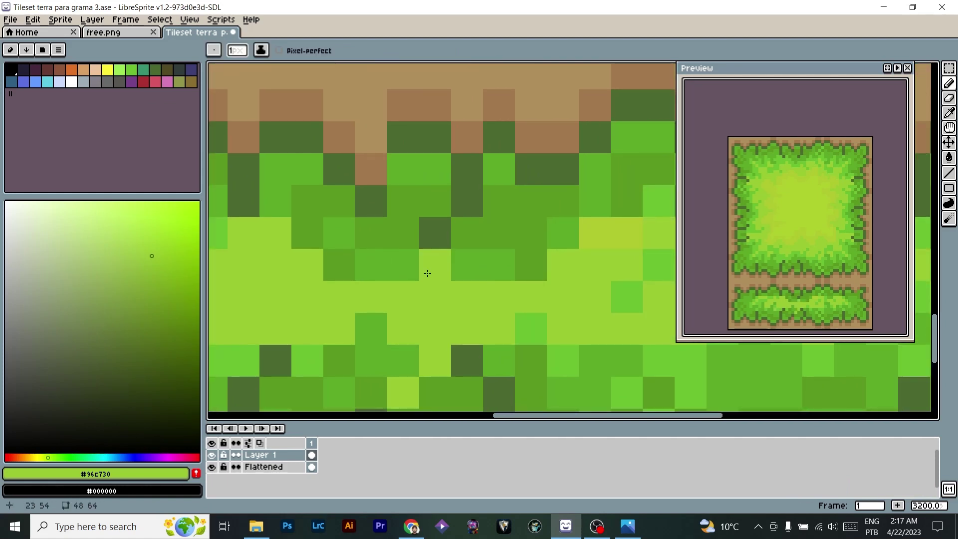
{"action": "left_click", "coordinate": [340, 233]}
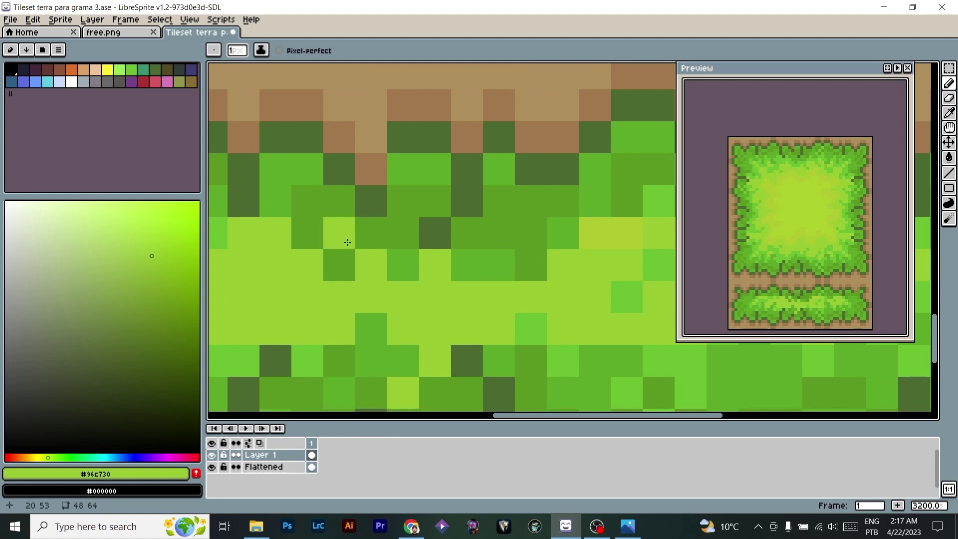
{"action": "left_click", "coordinate": [499, 264]}
{"action": "left_click", "coordinate": [531, 233]}
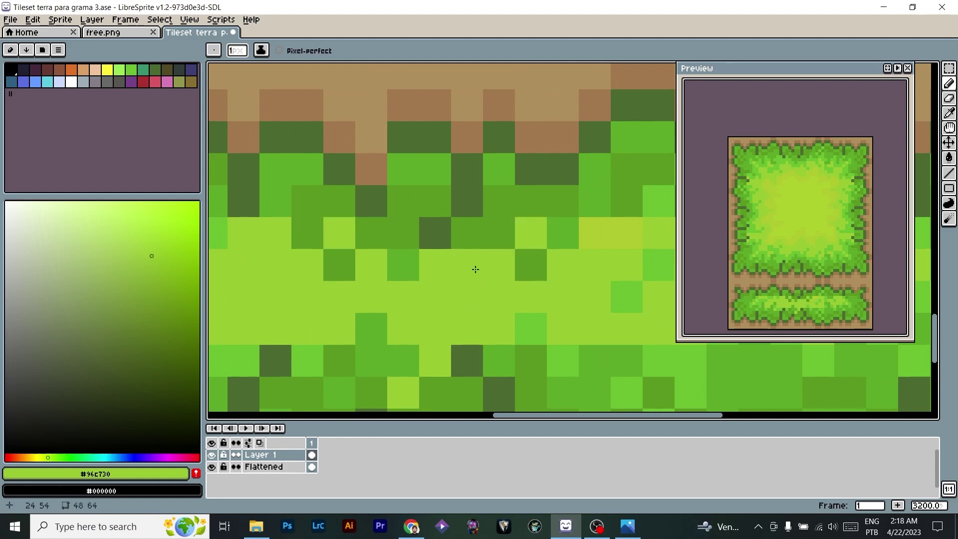
Scatter #96c730 pixels around the right end of the light band to make it fade out unevenly.
{"action": "left_click_drag", "start_coordinate": [528, 258], "coordinate": [300, 275]}
{"action": "mouse_move", "coordinate": [664, 264]}
{"action": "left_mouse_down"}
{"action": "mouse_move", "coordinate": [428, 248]}
{"action": "mouse_move", "coordinate": [324, 227]}
{"action": "left_mouse_up"}
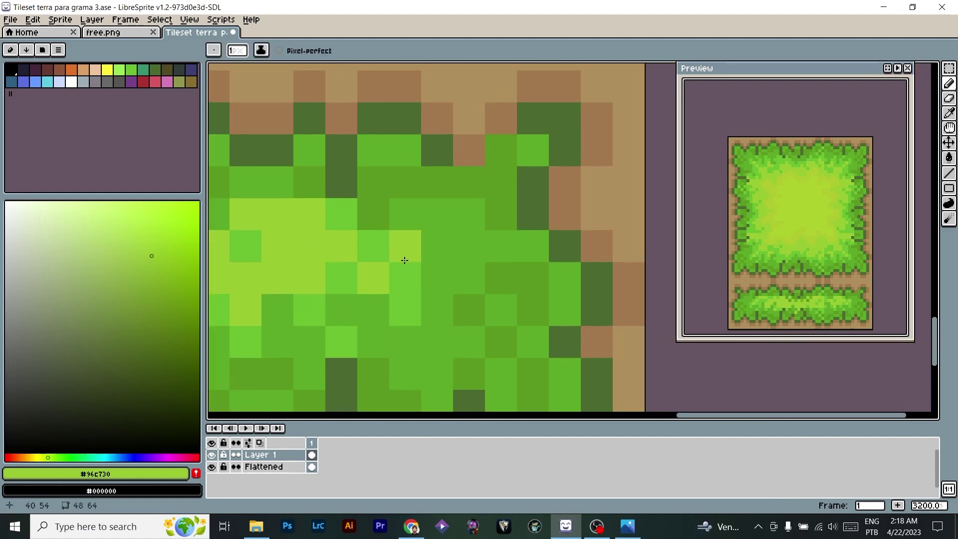
{"action": "left_click", "coordinate": [405, 258]}
{"action": "left_click", "coordinate": [409, 300]}
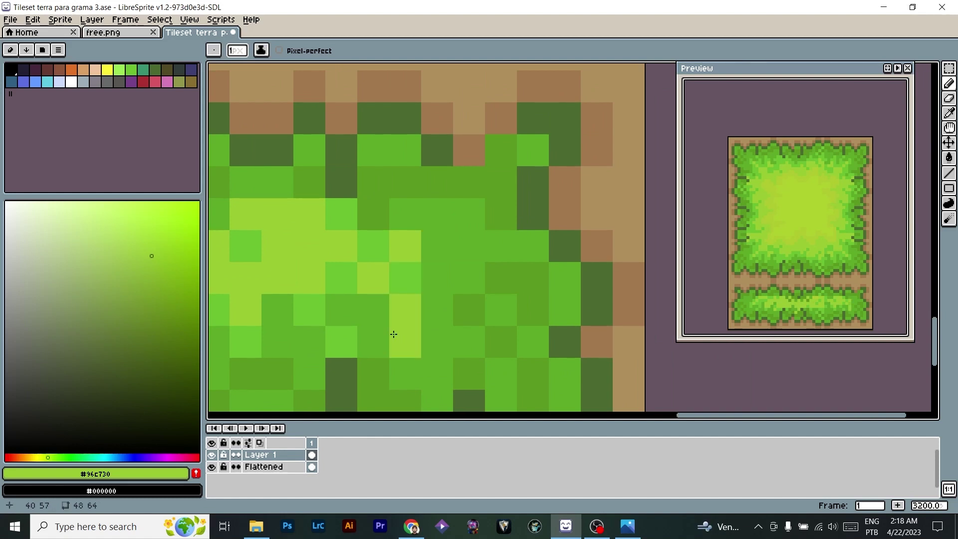
{"action": "left_click", "coordinate": [426, 353]}
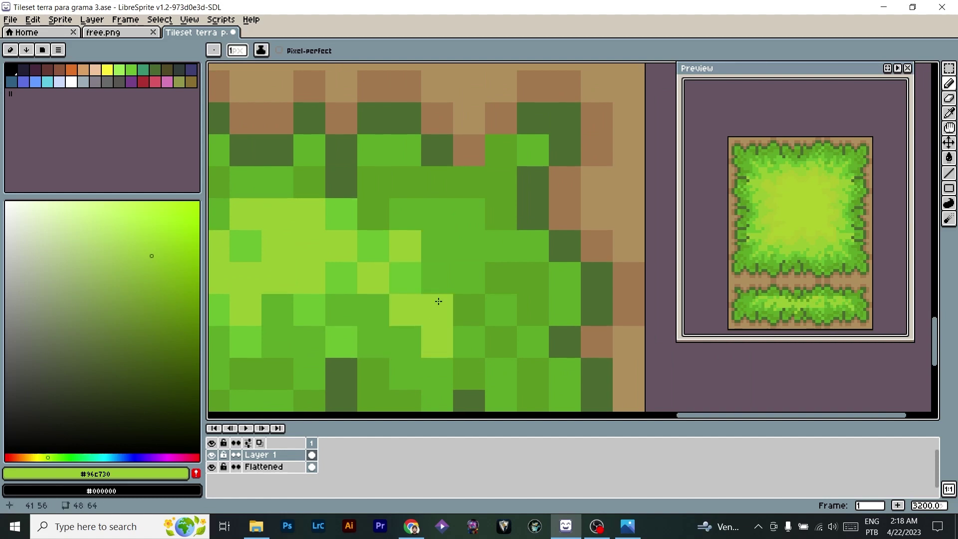
{"action": "left_click", "coordinate": [442, 272]}
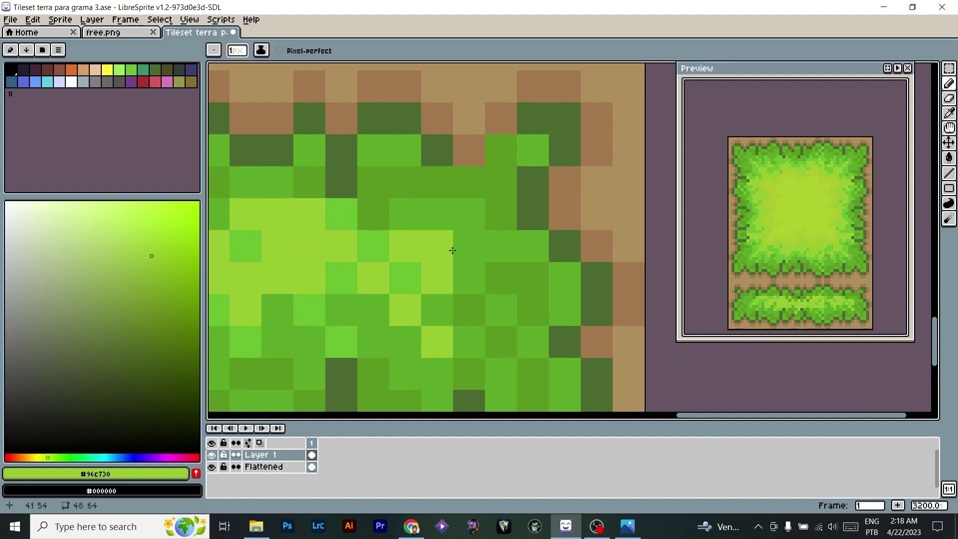
{"action": "left_click", "coordinate": [452, 220]}
{"action": "left_click", "coordinate": [456, 223]}
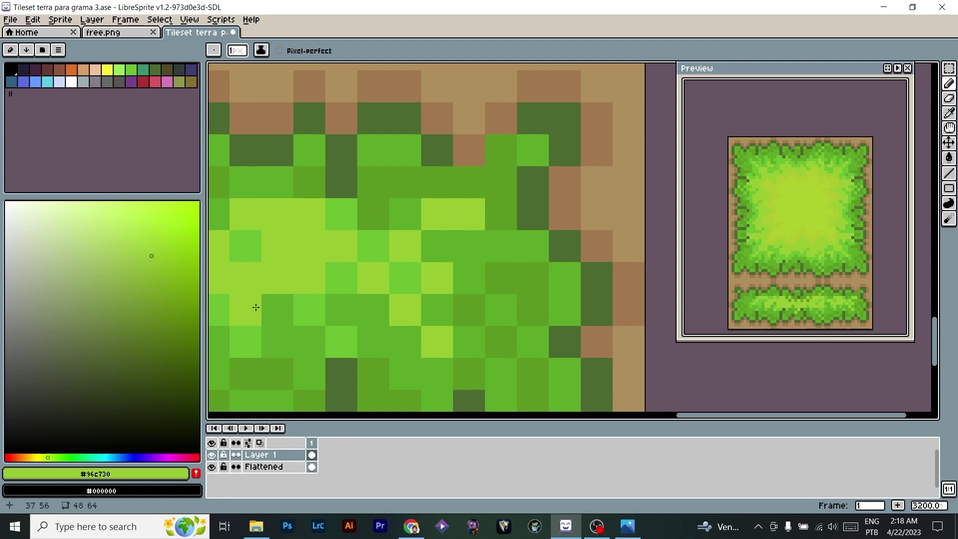
Pick #96c730 again and scatter single light pixels around the left end of the light band.
{"action": "left_click", "coordinate": [200, 244]}
{"action": "left_click_drag", "start_coordinate": [365, 260], "coordinate": [595, 262]}
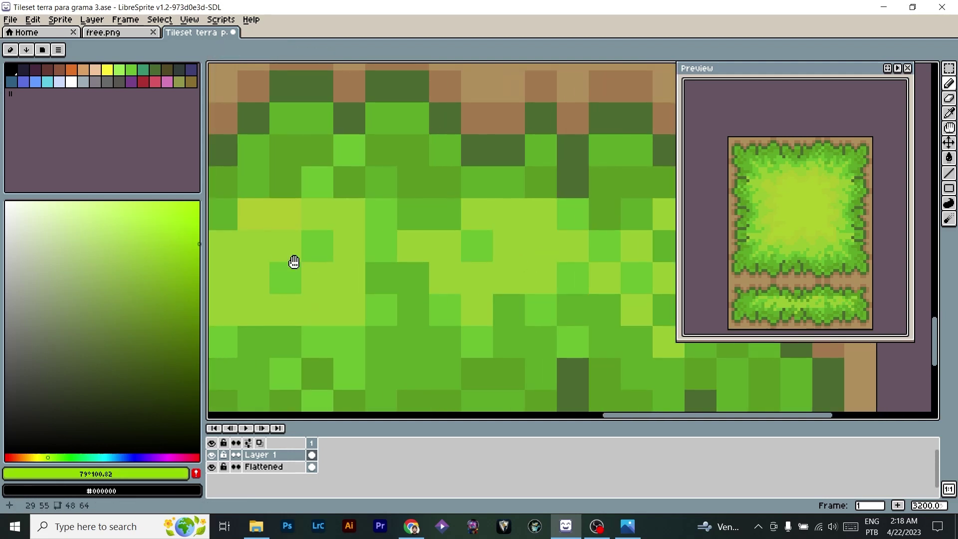
{"action": "left_click_drag", "start_coordinate": [292, 263], "coordinate": [537, 265]}
{"action": "left_click", "coordinate": [339, 277], "text": "alt"}
{"action": "left_click_drag", "start_coordinate": [312, 282], "coordinate": [544, 283]}
{"action": "left_click_drag", "start_coordinate": [312, 282], "coordinate": [589, 285]}
{"action": "scroll", "coordinate": [563, 248], "scroll_direction": "down", "scroll_amount": 2}
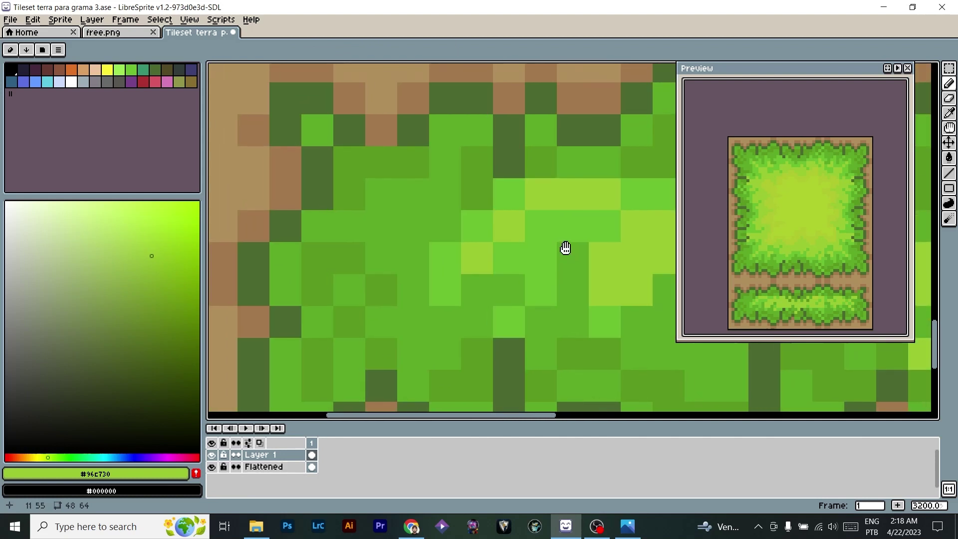
{"action": "left_click", "coordinate": [418, 206]}
{"action": "left_click", "coordinate": [441, 255]}
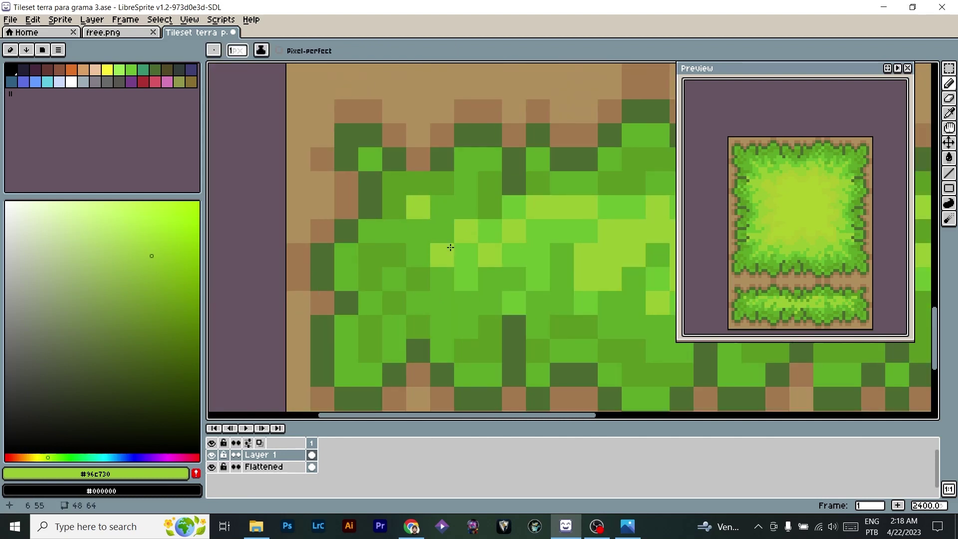
{"action": "left_click", "coordinate": [465, 285]}
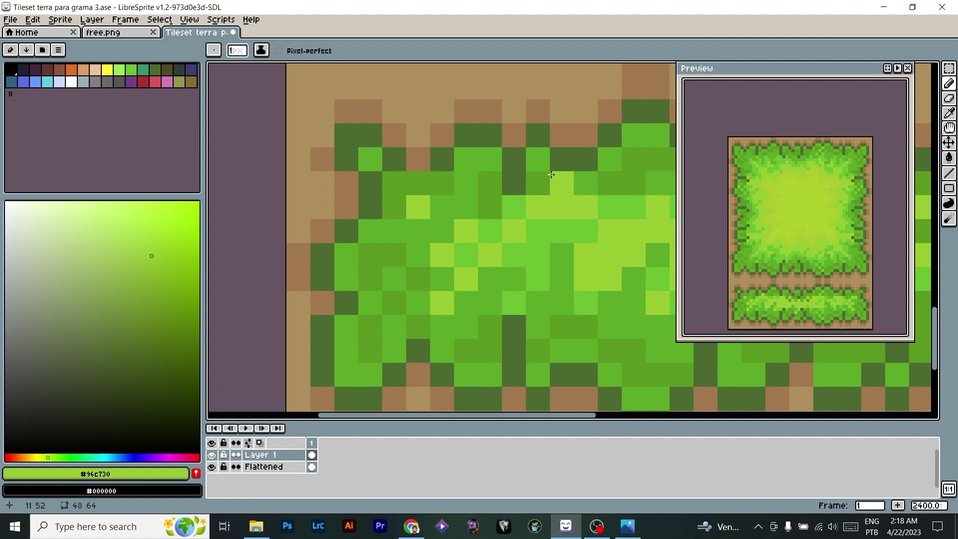
Fill the gaps in the left half of the band with #96c730 and roughen its lower edge with #5ba726.
{"action": "mouse_move", "coordinate": [610, 274]}
{"action": "left_mouse_down"}
{"action": "mouse_move", "coordinate": [580, 294]}
{"action": "mouse_move", "coordinate": [542, 267]}
{"action": "mouse_move", "coordinate": [413, 241]}
{"action": "mouse_move", "coordinate": [409, 217]}
{"action": "mouse_move", "coordinate": [381, 225]}
{"action": "mouse_move", "coordinate": [428, 221]}
{"action": "mouse_move", "coordinate": [355, 245]}
{"action": "left_mouse_up"}
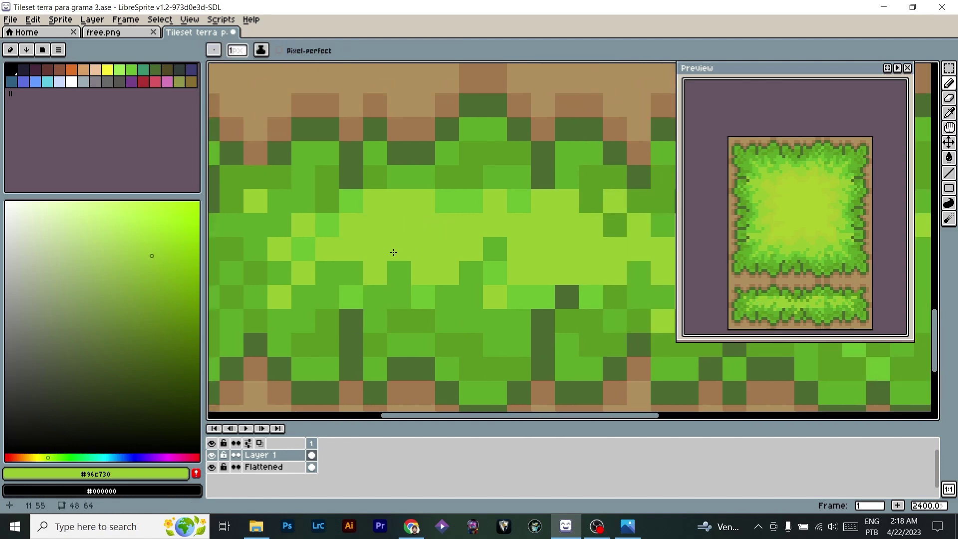
{"action": "left_click_drag", "start_coordinate": [400, 299], "coordinate": [492, 263]}
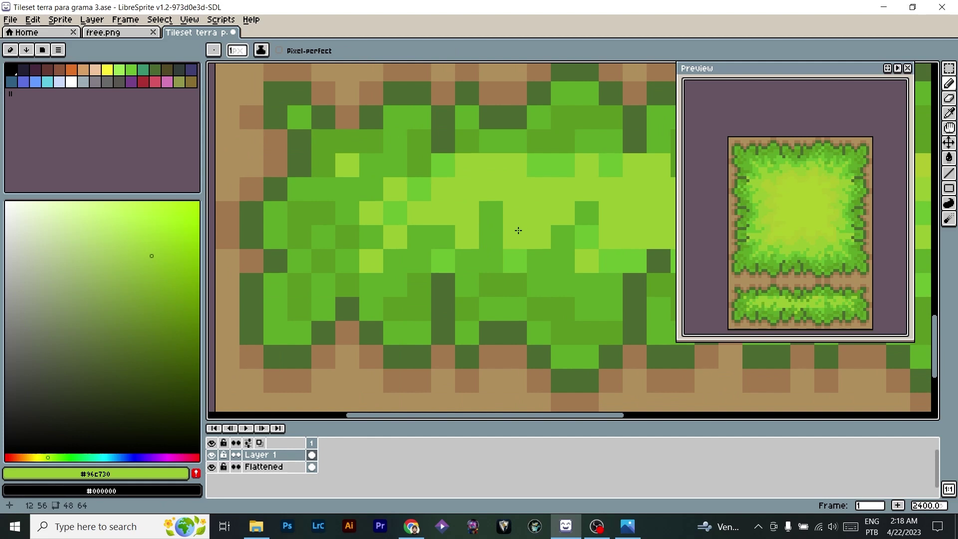
{"action": "mouse_move", "coordinate": [518, 230]}
{"action": "left_mouse_down"}
{"action": "mouse_move", "coordinate": [496, 223]}
{"action": "mouse_move", "coordinate": [507, 236]}
{"action": "left_mouse_up"}
{"action": "left_click", "coordinate": [466, 272], "text": "alt"}
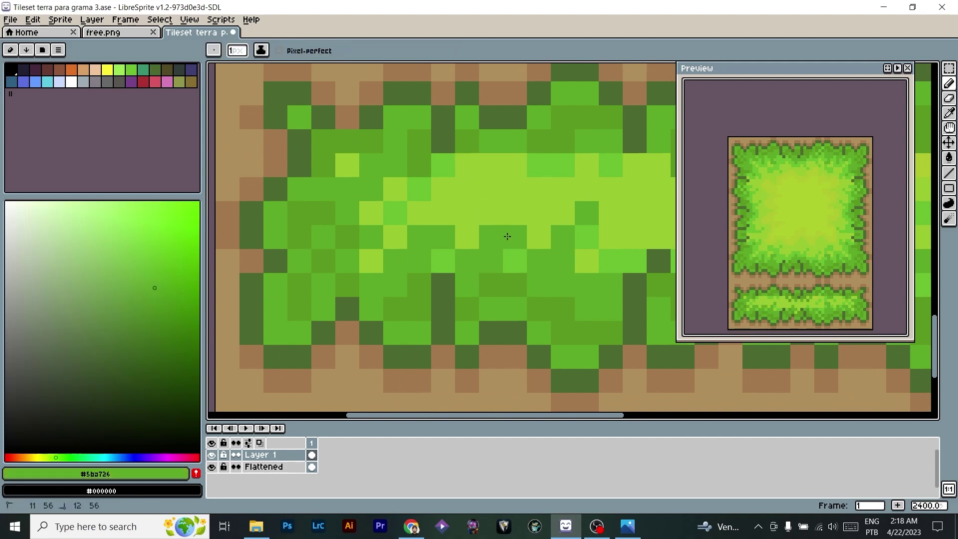
Add stray #96c730 pixels in the mid green grass below the band's left end and check the whole strip.
{"action": "left_click", "coordinate": [419, 211], "text": "alt"}
{"action": "left_click", "coordinate": [395, 276]}
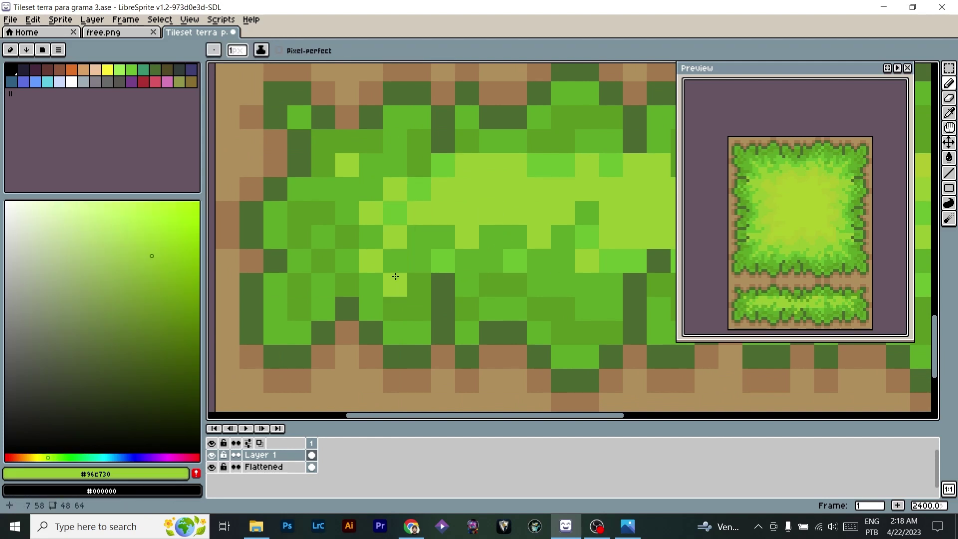
{"action": "left_click", "coordinate": [459, 270]}
{"action": "scroll", "coordinate": [459, 270], "scroll_direction": "down", "scroll_amount": 5}
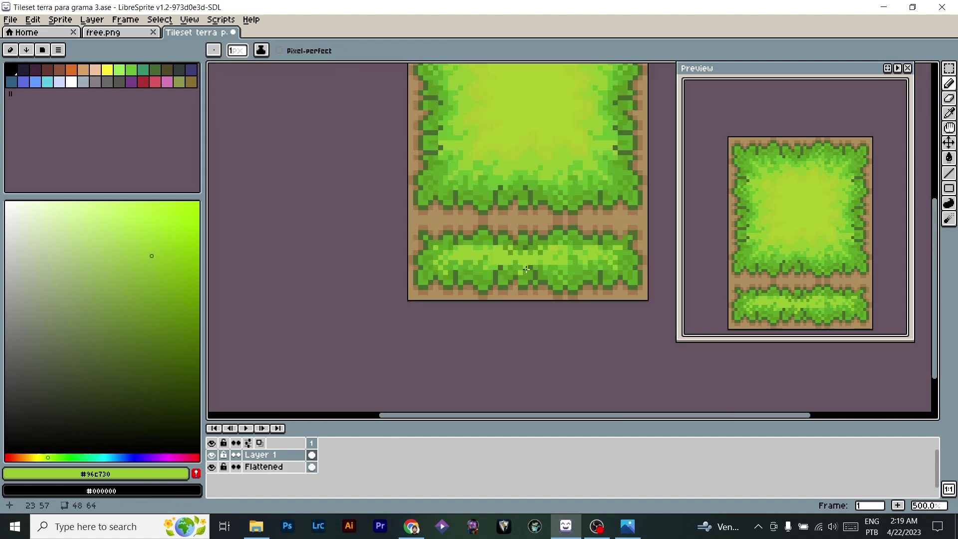
{"action": "left_click_drag", "start_coordinate": [534, 273], "coordinate": [452, 292]}
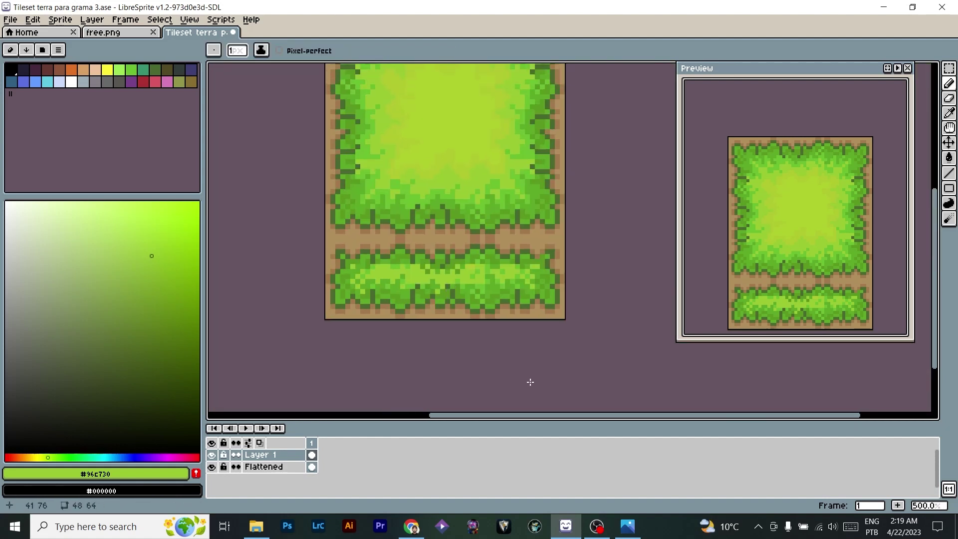
Bridge the gap in the light band right of centre with #96c730 and add a light pixel above it.
{"action": "scroll", "coordinate": [496, 274], "scroll_direction": "up", "scroll_amount": 5}
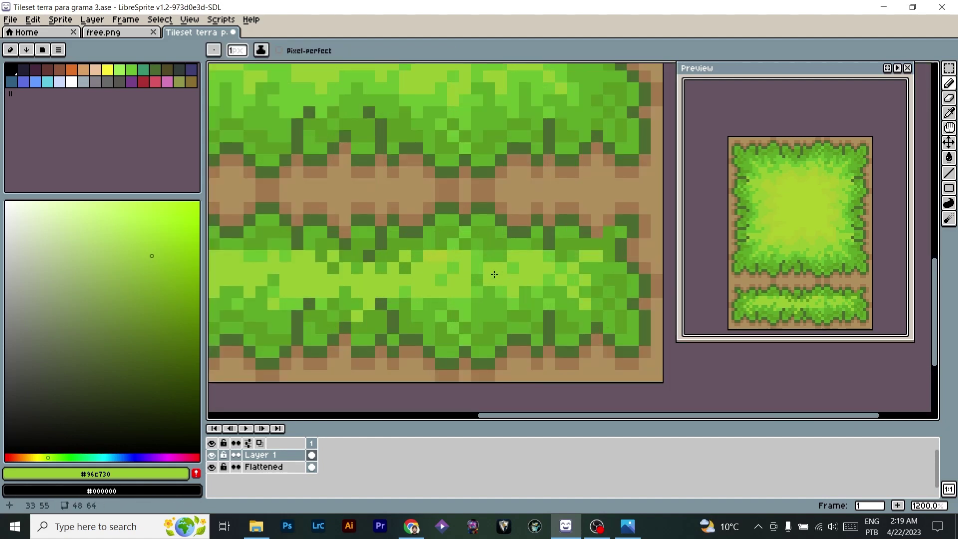
{"action": "left_click", "coordinate": [415, 263], "text": "alt"}
{"action": "left_click", "coordinate": [439, 262], "text": "alt"}
{"action": "left_click", "coordinate": [464, 262]}
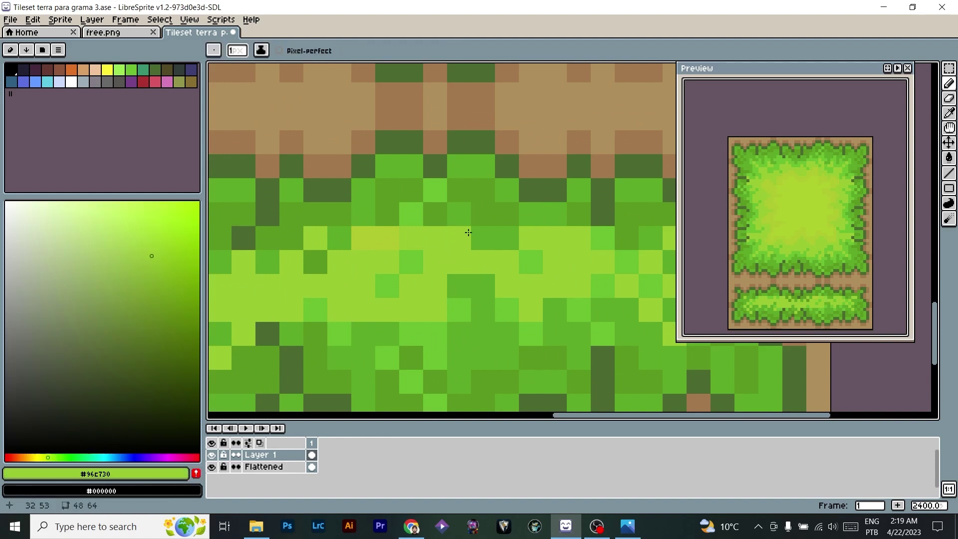
{"action": "left_click", "coordinate": [469, 221]}
Scatter #96c730 pixels in the darker grass below the light band in the right half of the strip.
{"action": "left_click", "coordinate": [461, 331]}
{"action": "left_click_drag", "start_coordinate": [471, 376], "coordinate": [567, 267]}
{"action": "left_click", "coordinate": [511, 222]}
{"action": "left_click", "coordinate": [530, 248]}
{"action": "left_click", "coordinate": [435, 225]}
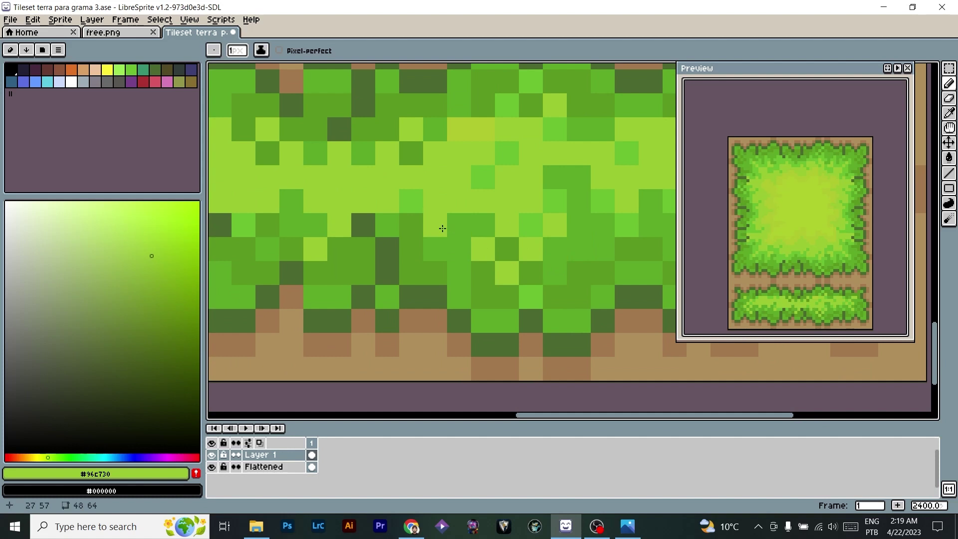
{"action": "scroll", "coordinate": [556, 163], "scroll_direction": "up", "scroll_amount": 2}
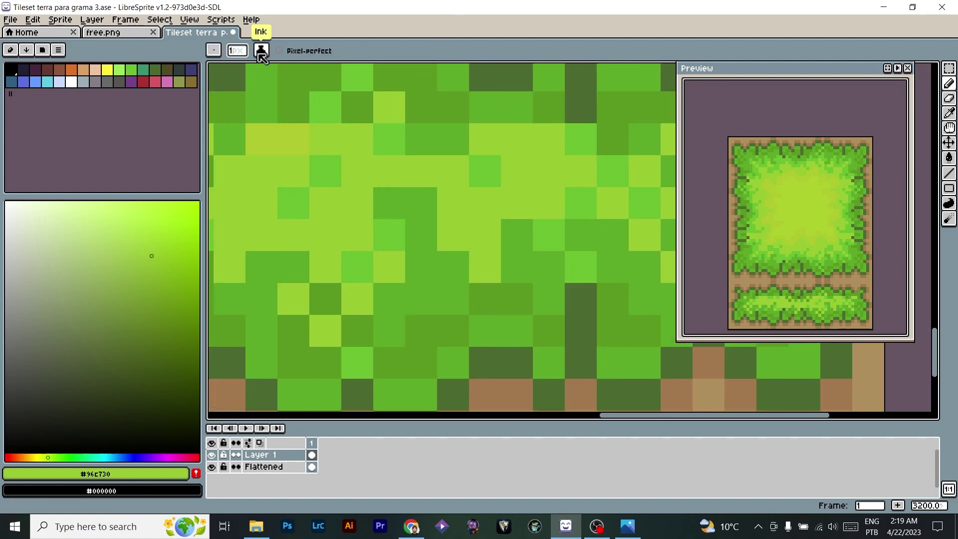
{"action": "left_click", "coordinate": [536, 259]}
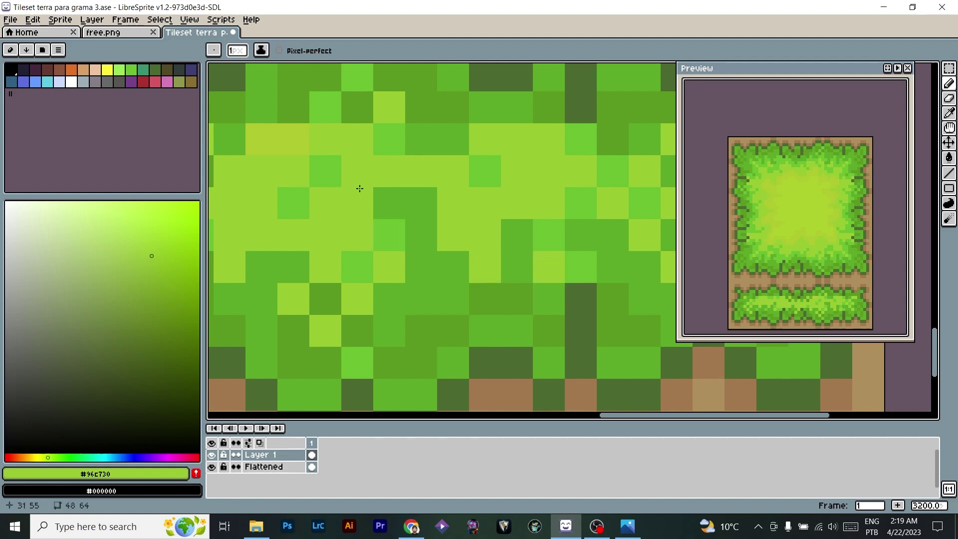
Add more single #96c730 pixels below the light band between the strip's left end and its centre.
{"action": "left_click_drag", "start_coordinate": [359, 209], "coordinate": [449, 186]}
{"action": "left_click_drag", "start_coordinate": [336, 218], "coordinate": [594, 213]}
{"action": "left_click_drag", "start_coordinate": [269, 225], "coordinate": [405, 223]}
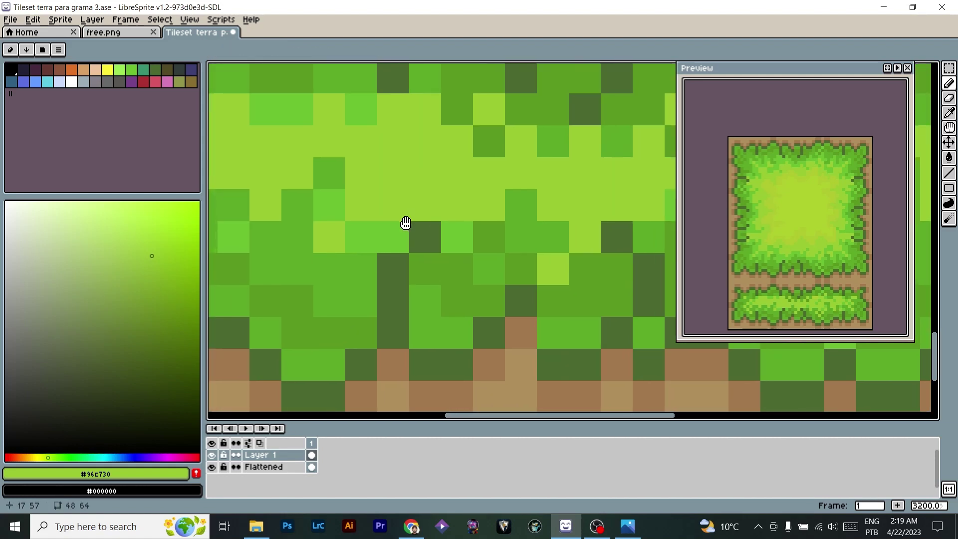
{"action": "scroll", "coordinate": [605, 229], "scroll_direction": "down", "scroll_amount": 1}
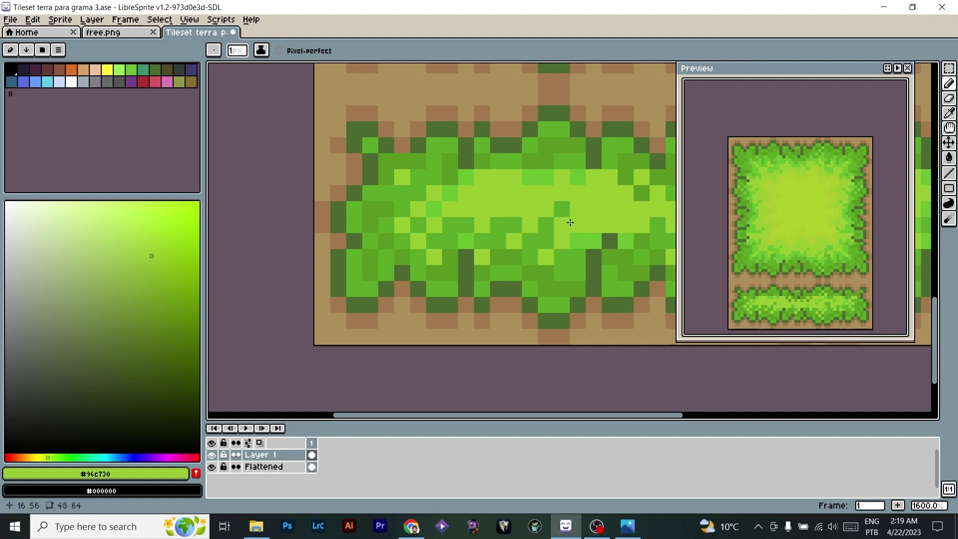
{"action": "left_click_drag", "start_coordinate": [522, 243], "coordinate": [398, 246]}
{"action": "left_click_drag", "start_coordinate": [509, 220], "coordinate": [576, 244]}
{"action": "left_click_drag", "start_coordinate": [501, 128], "coordinate": [500, 255]}
{"action": "scroll", "coordinate": [501, 256], "scroll_direction": "down", "scroll_amount": 3}
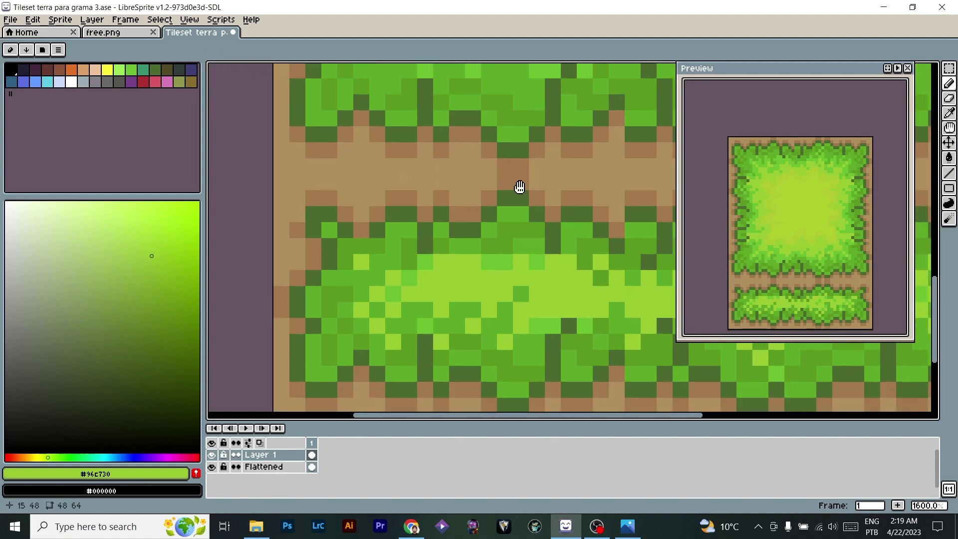
Extend the canvas to 48 × 96 px by adding 32 px below the grass strip.
{"action": "left_click_drag", "start_coordinate": [567, 293], "coordinate": [522, 282]}
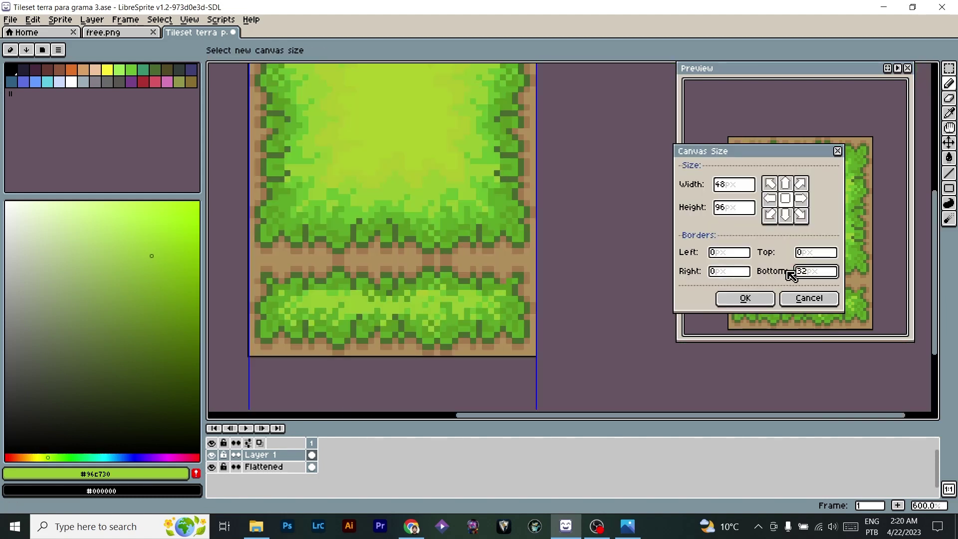
{"action": "left_click", "coordinate": [741, 300]}
{"action": "left_click_drag", "start_coordinate": [571, 376], "coordinate": [628, 186]}
{"action": "left_click_drag", "start_coordinate": [496, 182], "coordinate": [497, 290]}
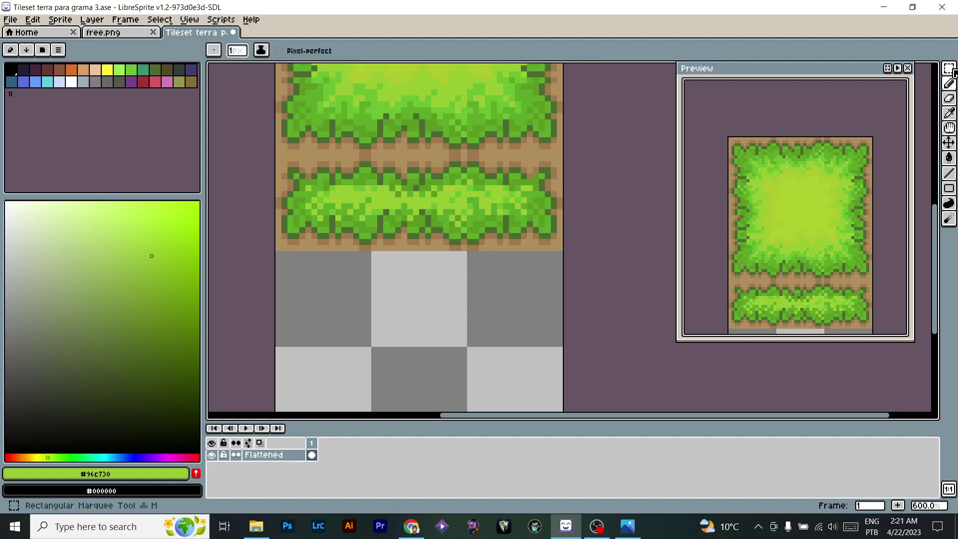
Show the tile grid and copy the strip's 16 × 16 right-end tile into the empty tile directly beneath it.
{"action": "left_click", "coordinate": [948, 68]}
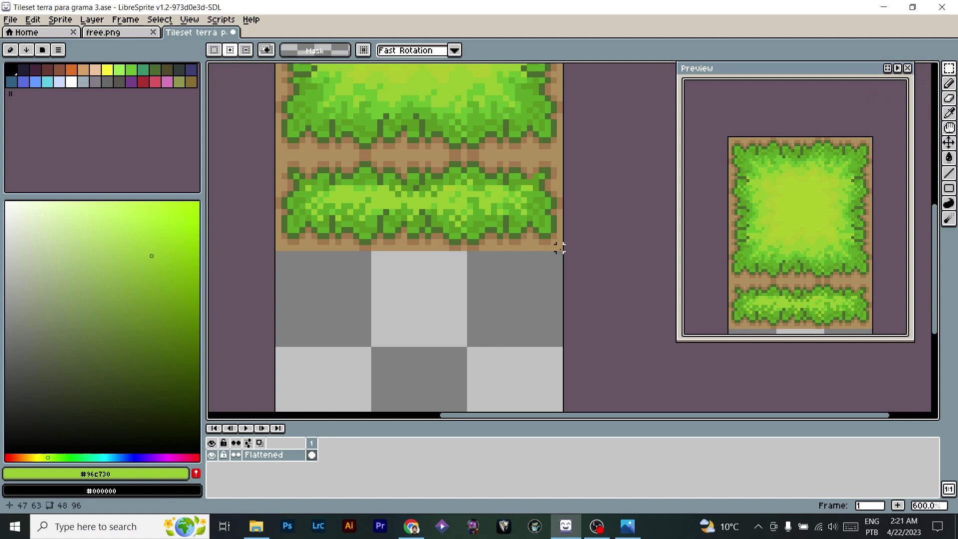
{"action": "left_click_drag", "start_coordinate": [559, 248], "coordinate": [470, 158]}
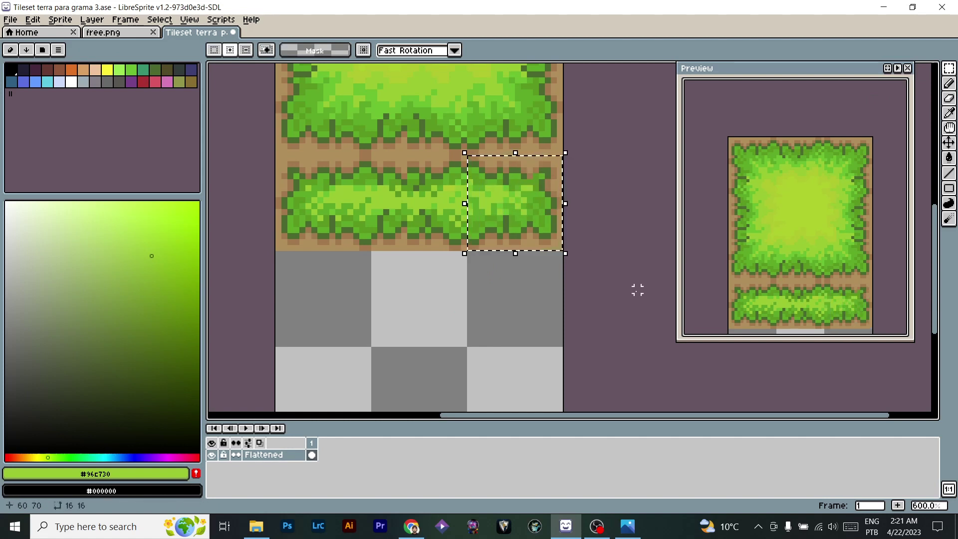
{"action": "key", "text": "ctrl+apostrophe"}
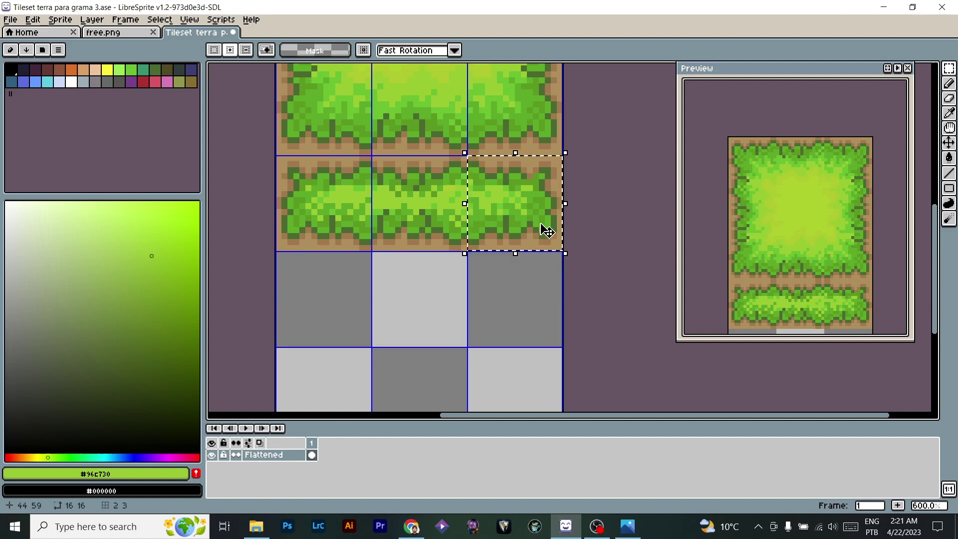
{"action": "left_click_drag", "start_coordinate": [531, 214], "coordinate": [533, 310]}
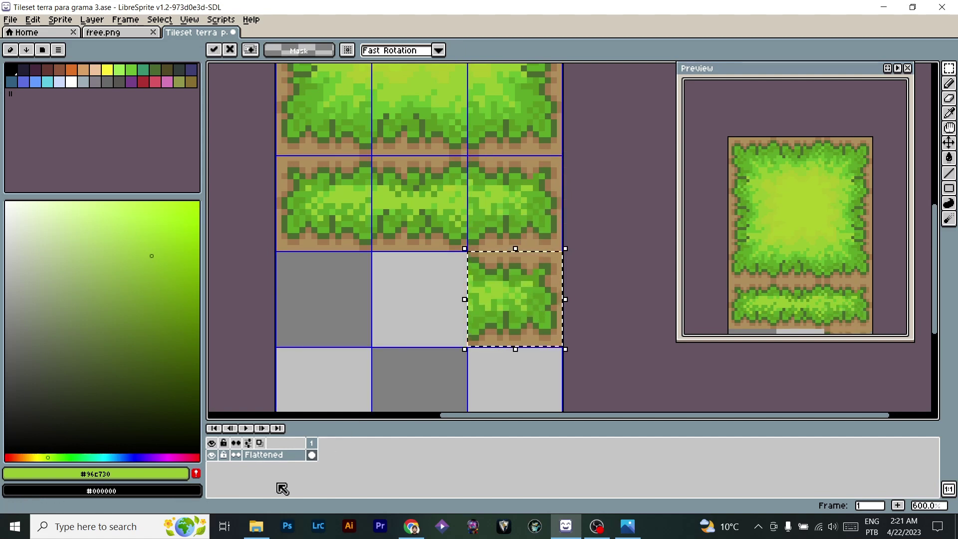
{"action": "left_click", "coordinate": [409, 405]}
Add a new layer and paste the strip's left-end tile exactly over the copied right-end tile.
{"action": "key", "text": "shift+n"}
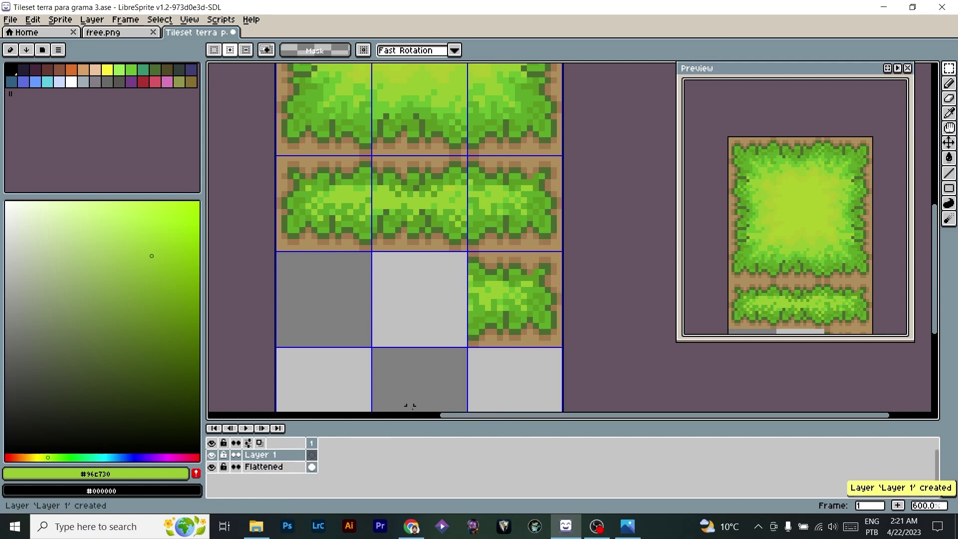
{"action": "key", "text": "ctrl+v"}
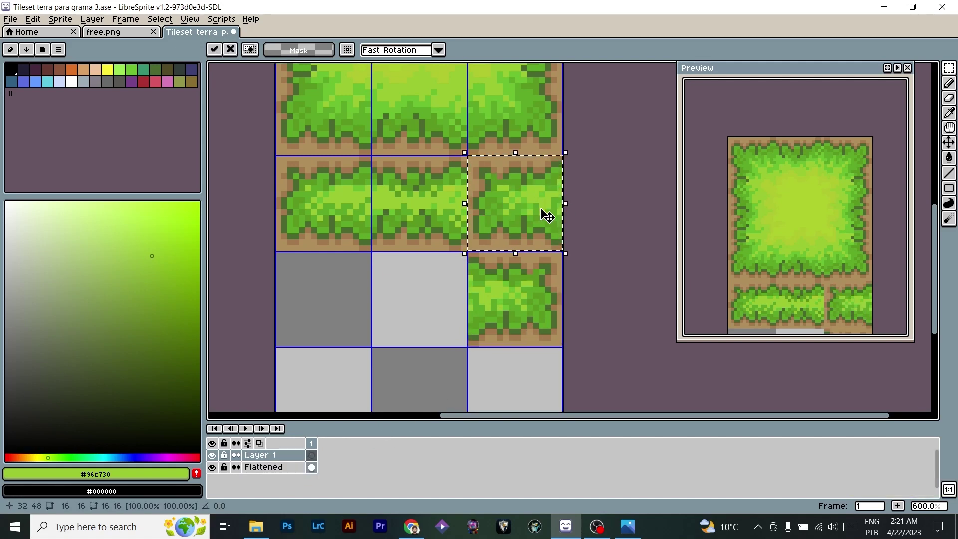
{"action": "left_click_drag", "start_coordinate": [540, 211], "coordinate": [534, 303]}
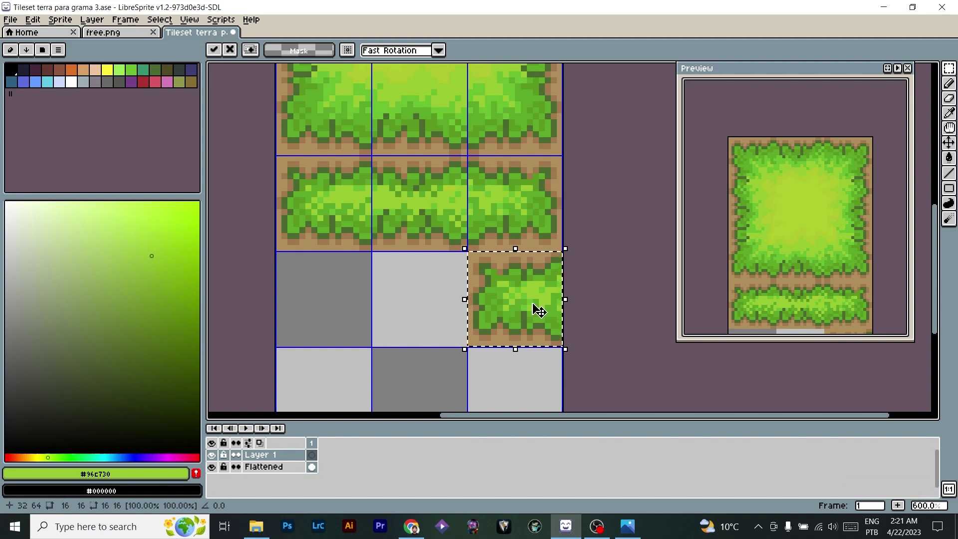
Erase the right edge of the pasted left-end tile so the right end beneath closes it into a single-tile grass patch.
{"action": "scroll", "coordinate": [534, 309], "scroll_direction": "up", "scroll_amount": 4}
{"action": "key", "text": "e"}
{"action": "mouse_move", "coordinate": [603, 190]}
{"action": "left_mouse_down"}
{"action": "mouse_move", "coordinate": [579, 227]}
{"action": "mouse_move", "coordinate": [573, 204]}
{"action": "mouse_move", "coordinate": [575, 250]}
{"action": "mouse_move", "coordinate": [547, 213]}
{"action": "mouse_move", "coordinate": [621, 254]}
{"action": "mouse_move", "coordinate": [622, 239]}
{"action": "mouse_move", "coordinate": [602, 264]}
{"action": "mouse_move", "coordinate": [626, 226]}
{"action": "mouse_move", "coordinate": [605, 249]}
{"action": "mouse_move", "coordinate": [573, 206]}
{"action": "mouse_move", "coordinate": [604, 301]}
{"action": "mouse_move", "coordinate": [605, 254]}
{"action": "mouse_move", "coordinate": [589, 334]}
{"action": "mouse_move", "coordinate": [589, 301]}
{"action": "mouse_move", "coordinate": [589, 397]}
{"action": "mouse_move", "coordinate": [621, 382]}
{"action": "mouse_move", "coordinate": [557, 397]}
{"action": "mouse_move", "coordinate": [621, 349]}
{"action": "left_mouse_up"}
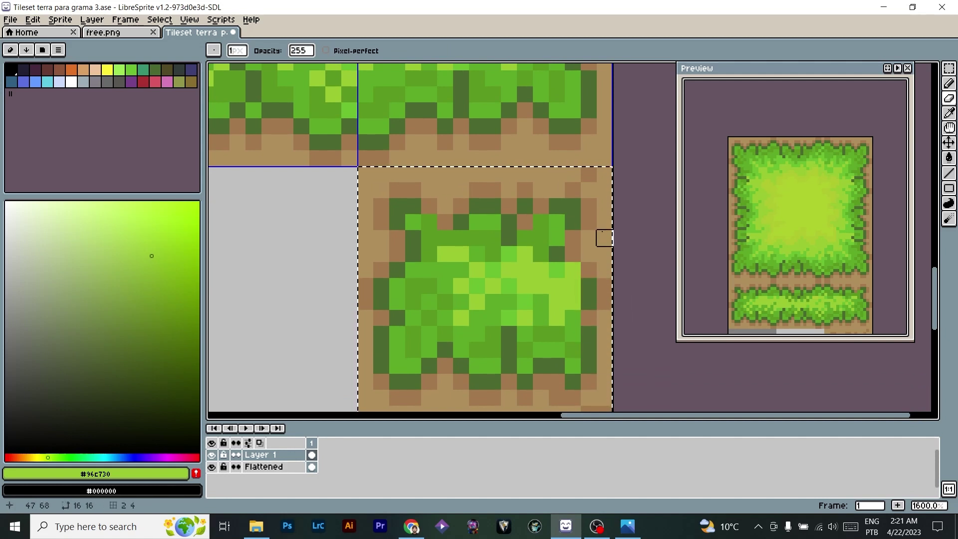
{"action": "scroll", "coordinate": [625, 237], "scroll_direction": "down", "scroll_amount": 4}
{"action": "scroll", "coordinate": [552, 284], "scroll_direction": "up", "scroll_amount": 6}
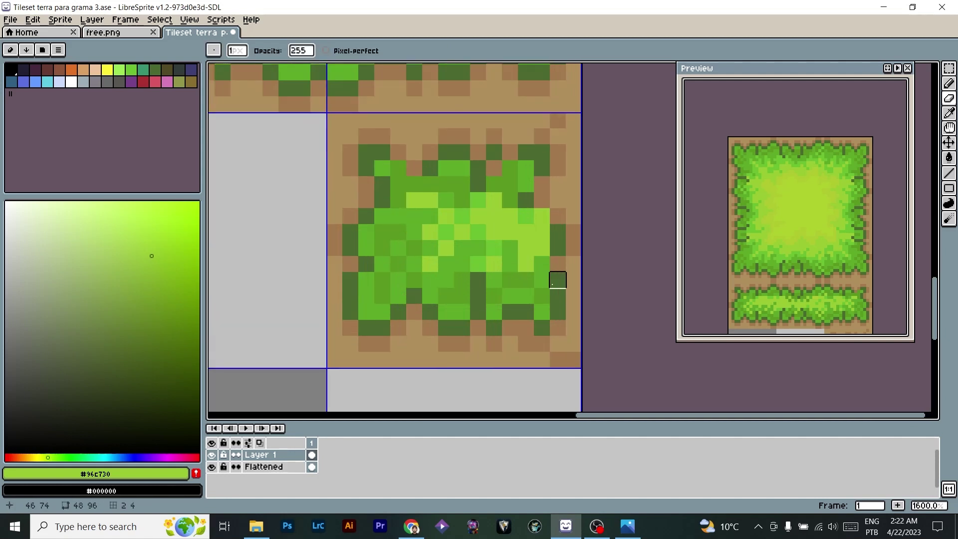
Compare the single-tile grass patch with Layer 1 hidden and shown.
{"action": "left_click", "coordinate": [451, 270], "text": "alt"}
{"action": "left_click", "coordinate": [483, 303], "text": "alt"}
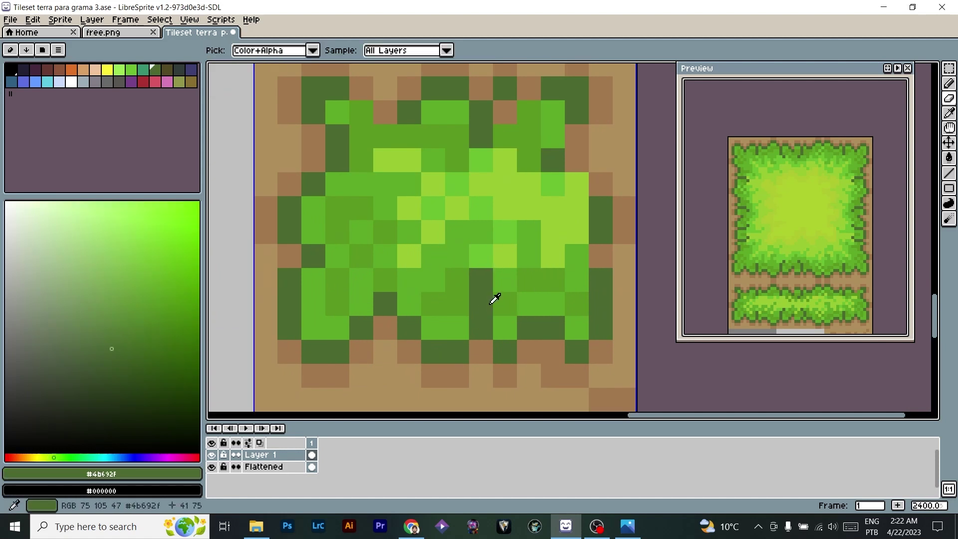
{"action": "right_click", "coordinate": [298, 455]}
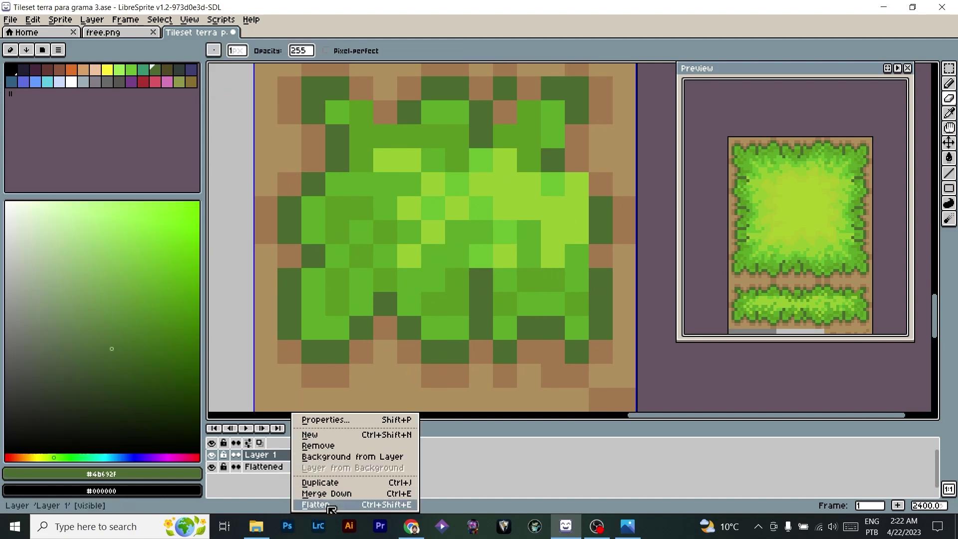
{"action": "left_click", "coordinate": [211, 455]}
{"action": "left_click", "coordinate": [211, 455]}
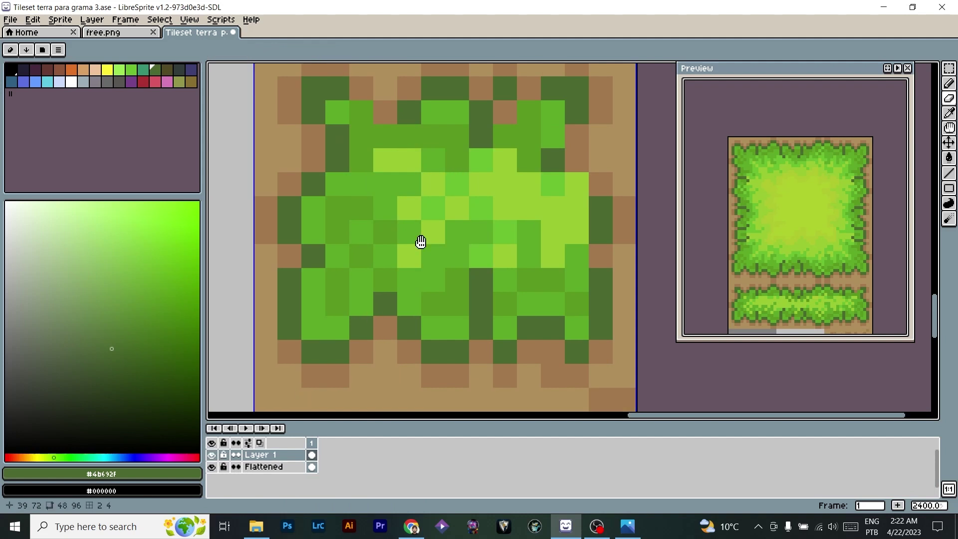
{"action": "scroll", "coordinate": [421, 244], "scroll_direction": "down", "scroll_amount": 3}
{"action": "left_click", "coordinate": [212, 455]}
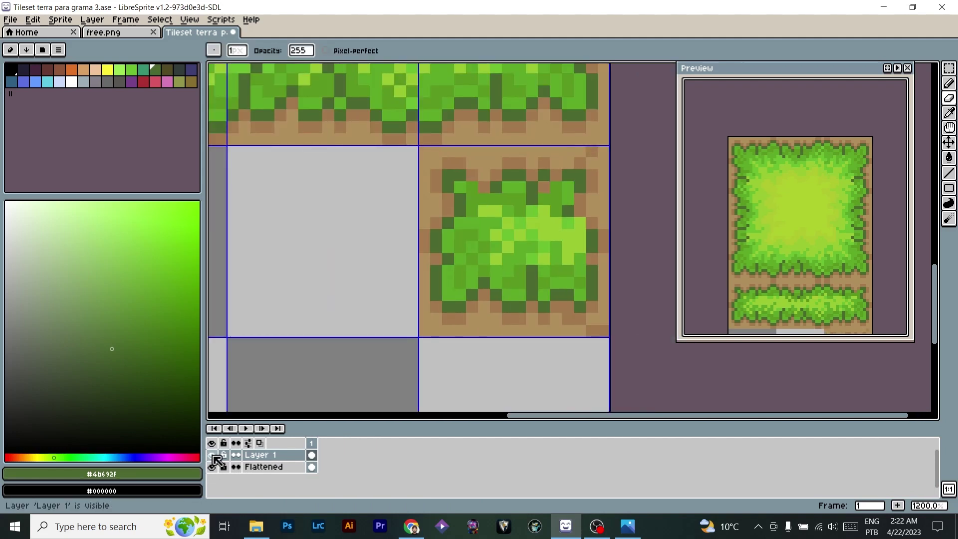
{"action": "left_click", "coordinate": [212, 455]}
{"action": "left_click", "coordinate": [212, 455]}
{"action": "left_click", "coordinate": [212, 455]}
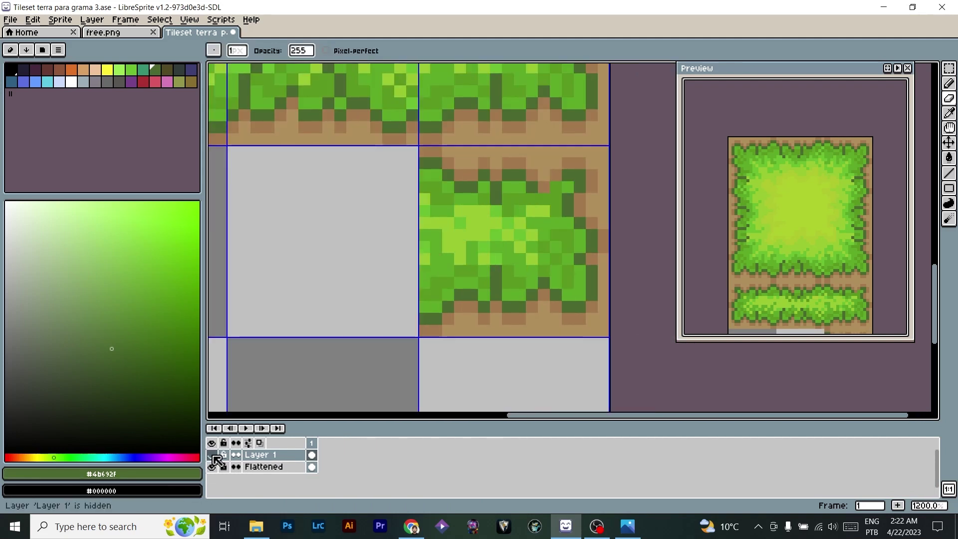
{"action": "left_click", "coordinate": [212, 455]}
Erase the stray darker dirt pixels at the upper-right and lower-right corners of the single-tile patch.
{"action": "key", "text": "r"}
{"action": "key", "text": "e"}
{"action": "left_click_drag", "start_coordinate": [603, 152], "coordinate": [580, 152]}
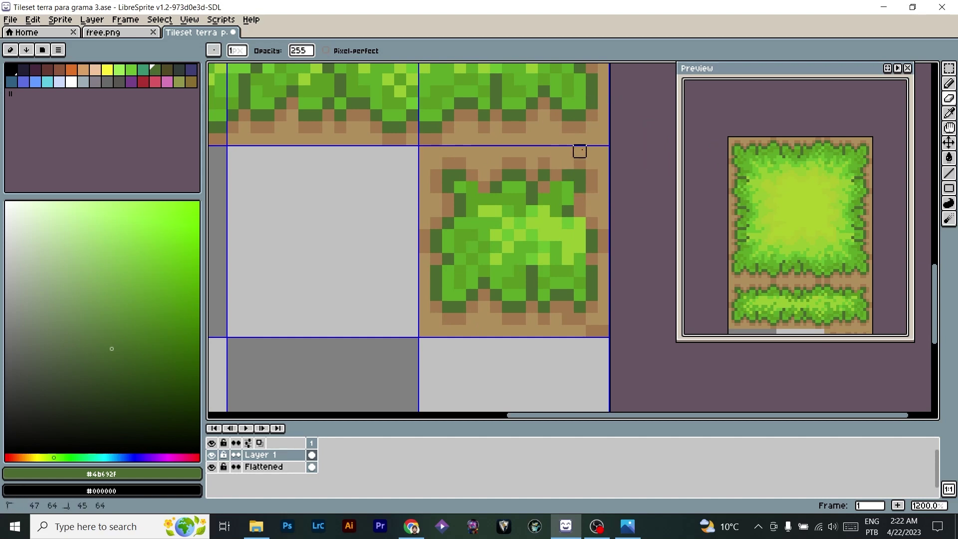
{"action": "left_click_drag", "start_coordinate": [604, 330], "coordinate": [580, 330]}
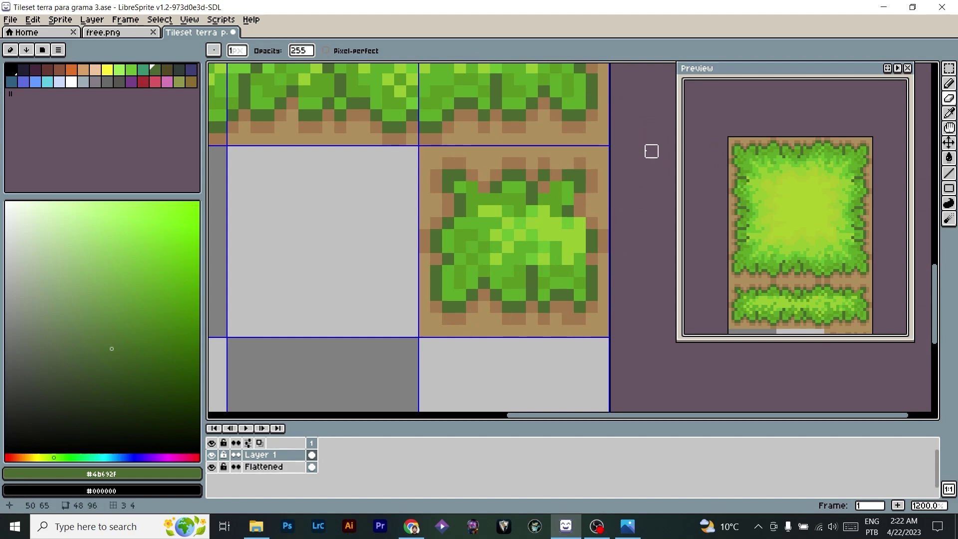
Flatten Layer 1 into the artwork below it.
{"action": "scroll", "coordinate": [603, 163], "scroll_direction": "up", "scroll_amount": 5}
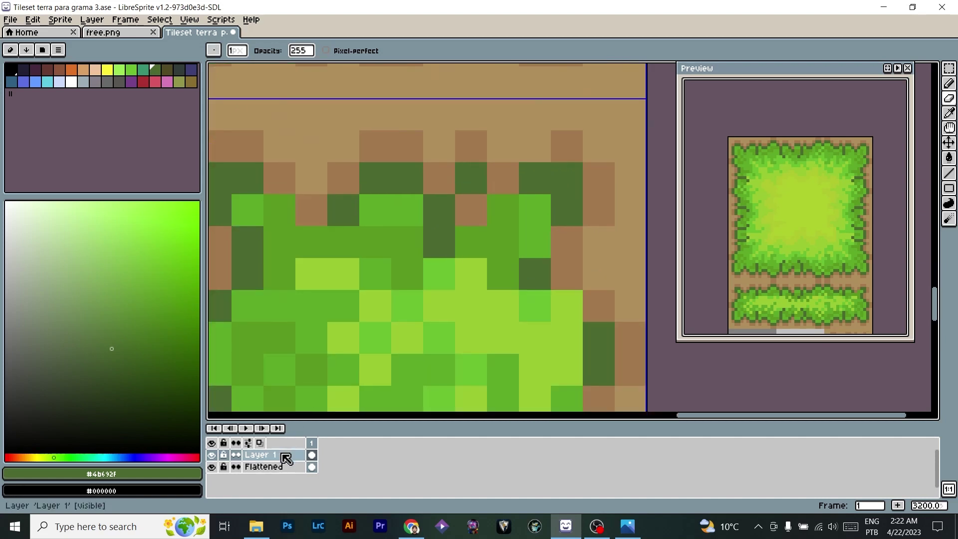
{"action": "right_click", "coordinate": [285, 455]}
{"action": "left_click", "coordinate": [342, 505]}
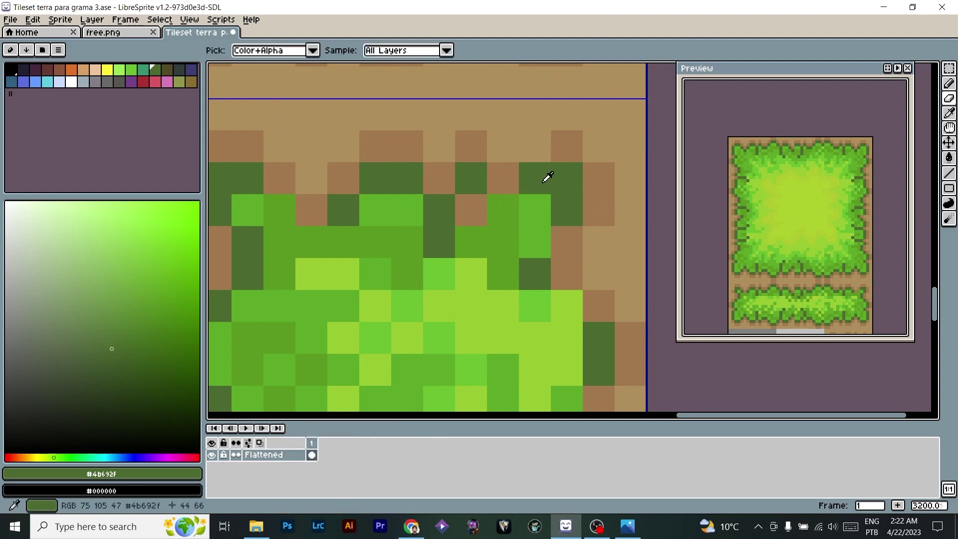
{"action": "scroll", "coordinate": [504, 189], "scroll_direction": "down", "scroll_amount": 2}
{"action": "scroll", "coordinate": [400, 184], "scroll_direction": "up", "scroll_amount": 2}
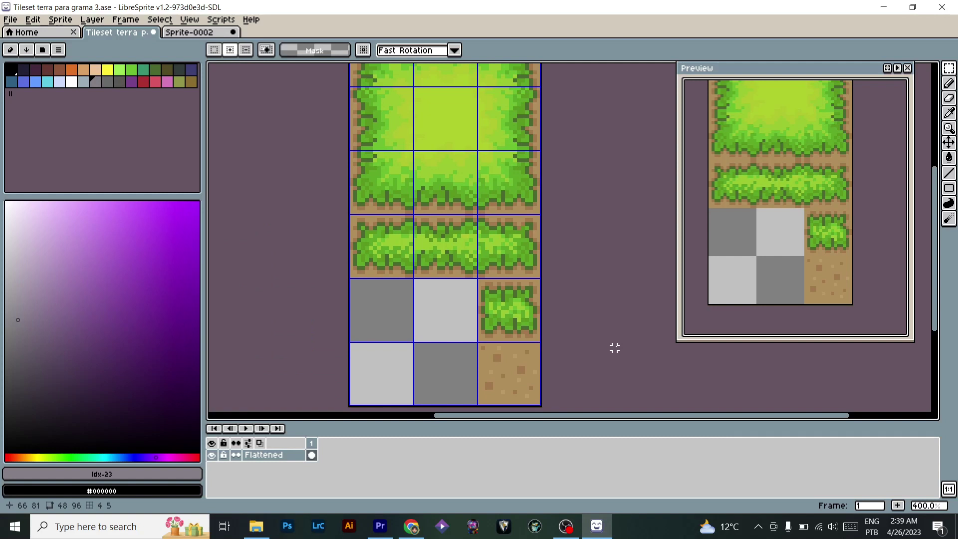
Copy the large grass block's middle right-edge tile into the first column, straddling the two lowest tile rows.
{"action": "scroll", "coordinate": [515, 316], "scroll_direction": "up", "scroll_amount": 2}
{"action": "scroll", "coordinate": [515, 316], "scroll_direction": "down", "scroll_amount": 2}
{"action": "key", "text": "space"}
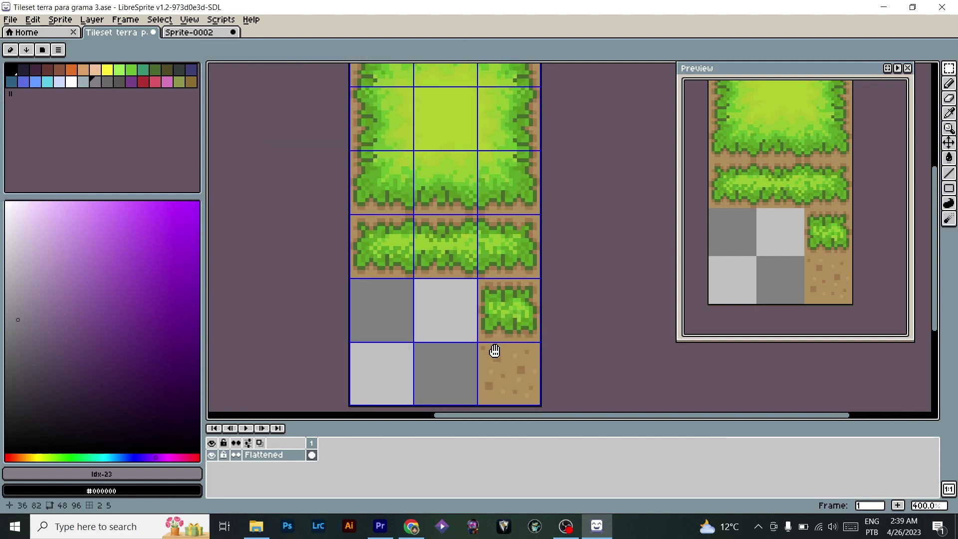
{"action": "left_click_drag", "start_coordinate": [496, 348], "coordinate": [499, 318]}
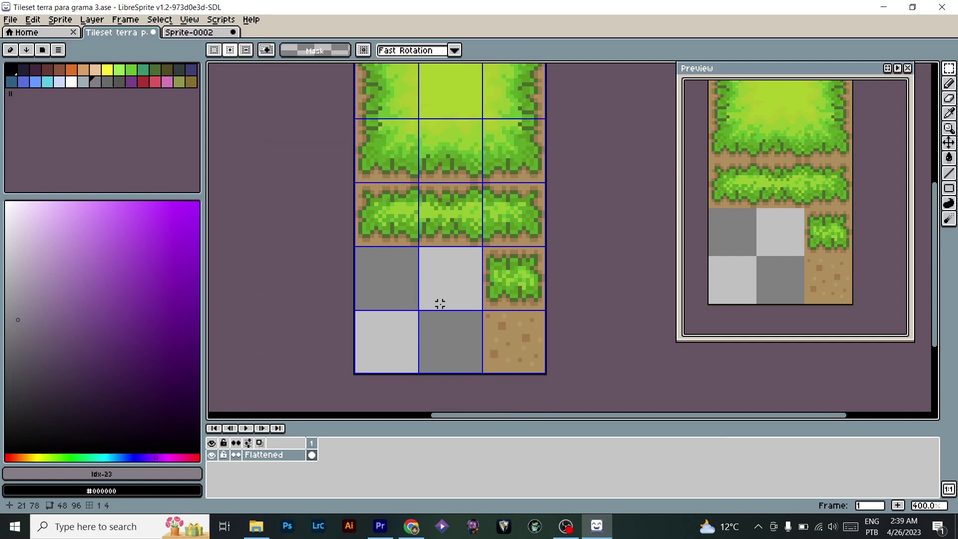
{"action": "key", "text": "space"}
{"action": "left_click_drag", "start_coordinate": [475, 175], "coordinate": [465, 265]}
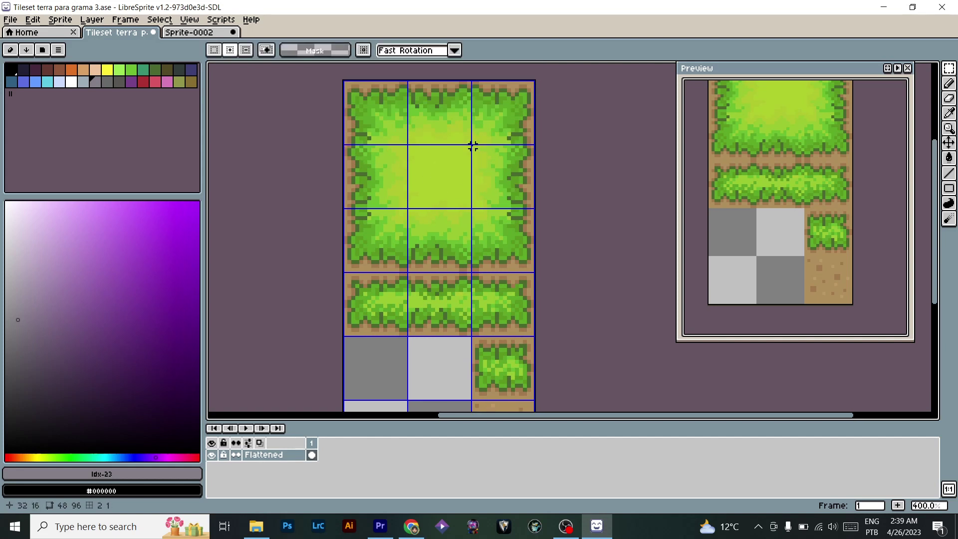
{"action": "left_click_drag", "start_coordinate": [473, 146], "coordinate": [537, 212]}
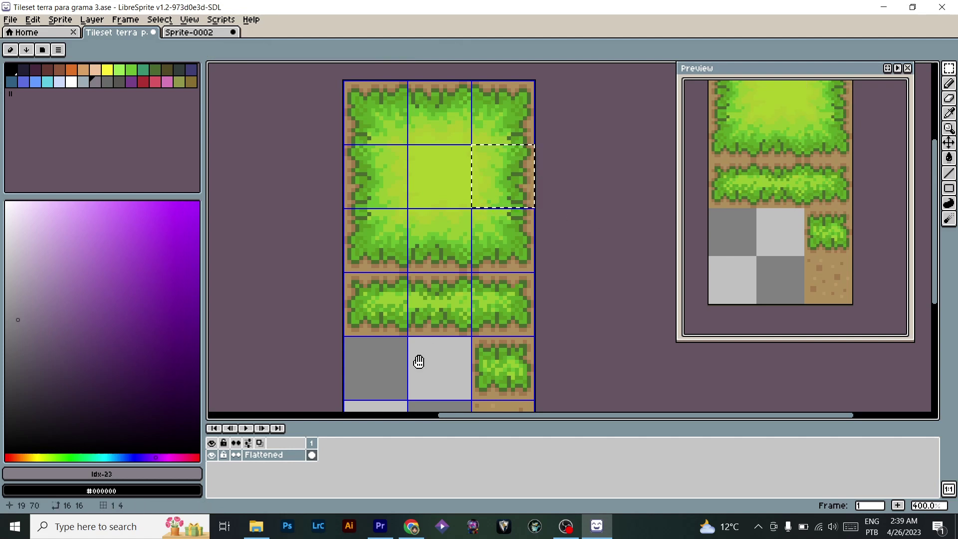
{"action": "left_click_drag", "start_coordinate": [419, 364], "coordinate": [438, 253]}
{"action": "key", "text": "ctrl+v"}
{"action": "left_click_drag", "start_coordinate": [522, 79], "coordinate": [396, 304]}
Copy the large block's middle left-edge tile beside the copied right-edge tile so their dirt edges meet, and deselect.
{"action": "key", "text": "space"}
{"action": "left_click_drag", "start_coordinate": [510, 209], "coordinate": [495, 251]}
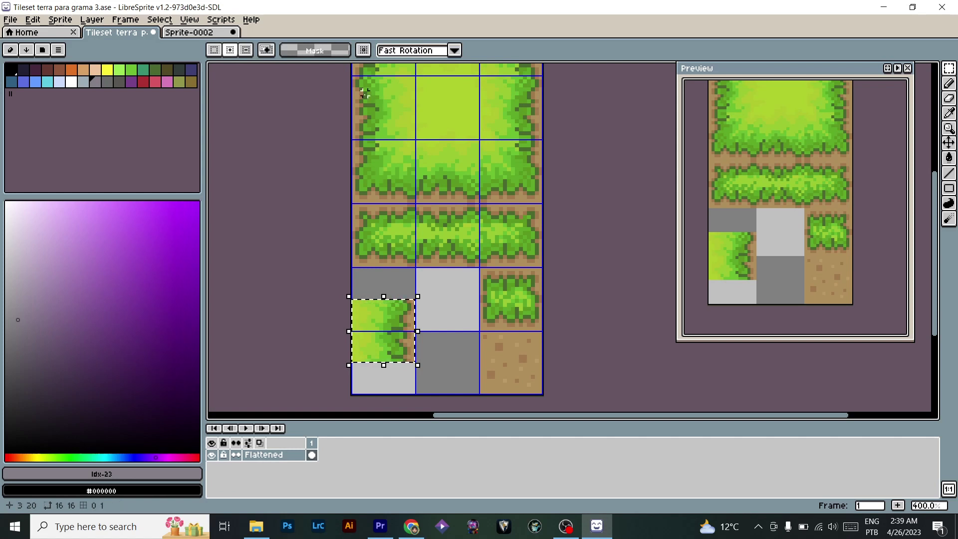
{"action": "left_click_drag", "start_coordinate": [353, 77], "coordinate": [415, 114]}
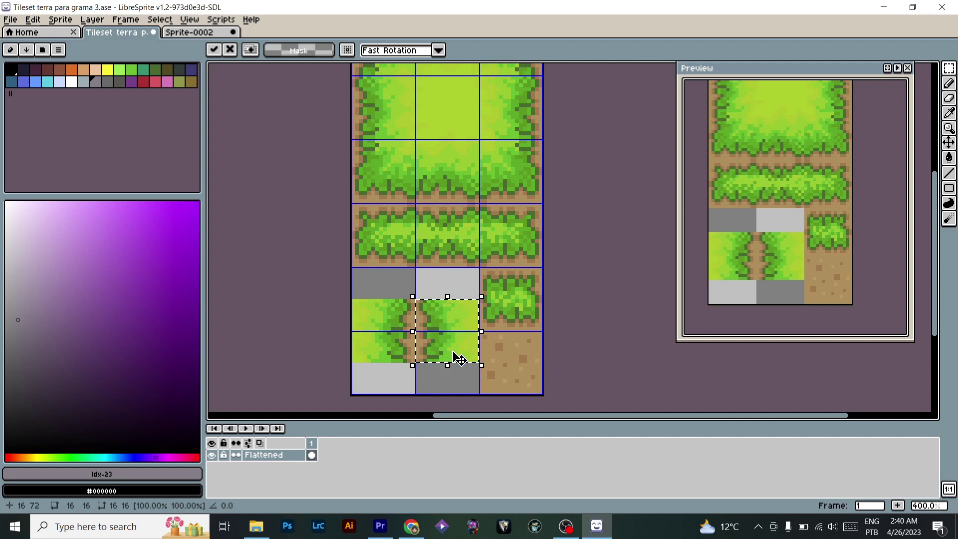
{"action": "mouse_move", "coordinate": [454, 322]}
{"action": "left_mouse_down"}
{"action": "mouse_move", "coordinate": [456, 290]}
{"action": "mouse_move", "coordinate": [454, 320]}
{"action": "left_mouse_up"}
{"action": "key", "text": "ctrl+d"}
Add a new empty layer above the artwork and make the Flattened layer active again.
{"action": "left_click_drag", "start_coordinate": [448, 281], "coordinate": [455, 289]}
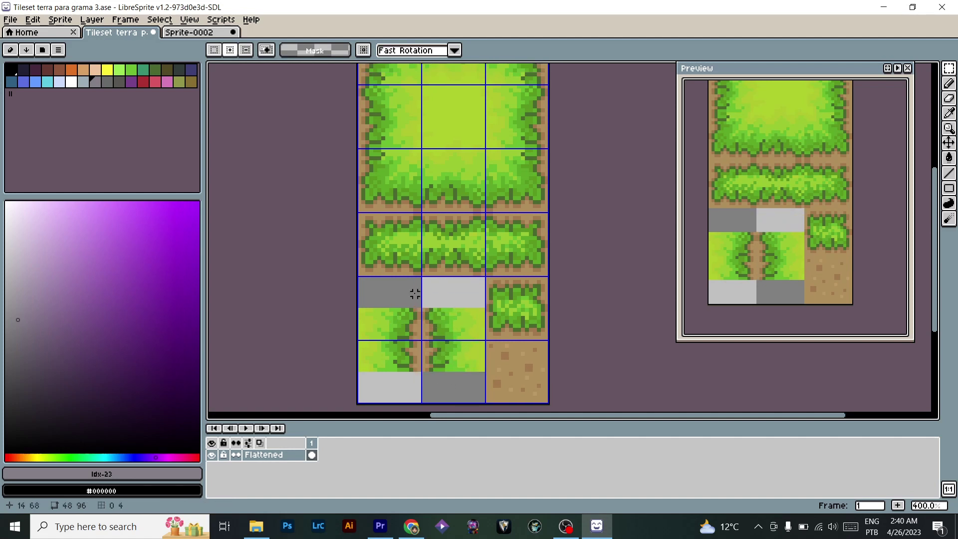
{"action": "left_click_drag", "start_coordinate": [450, 102], "coordinate": [442, 172]}
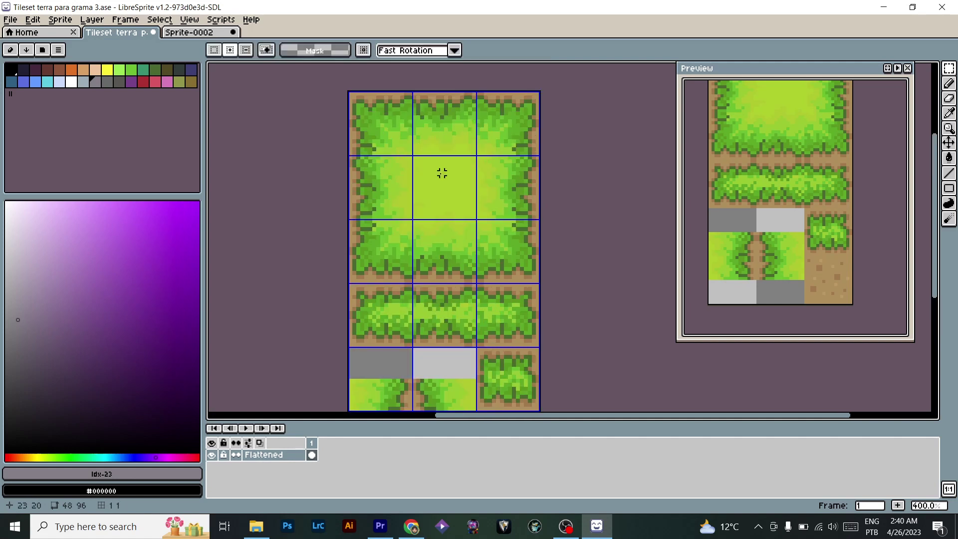
{"action": "left_click_drag", "start_coordinate": [458, 269], "coordinate": [440, 201]}
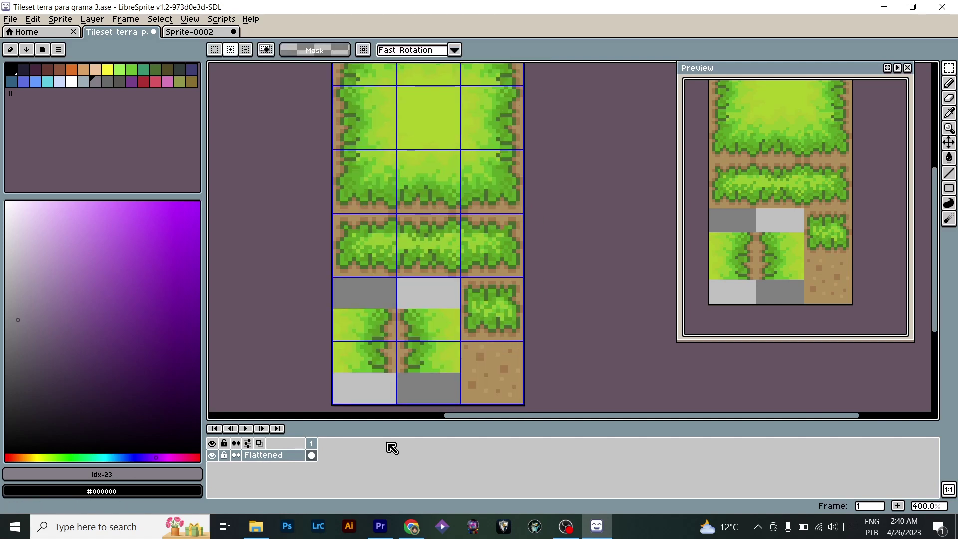
{"action": "key", "text": "shift+n"}
{"action": "left_click", "coordinate": [274, 466]}
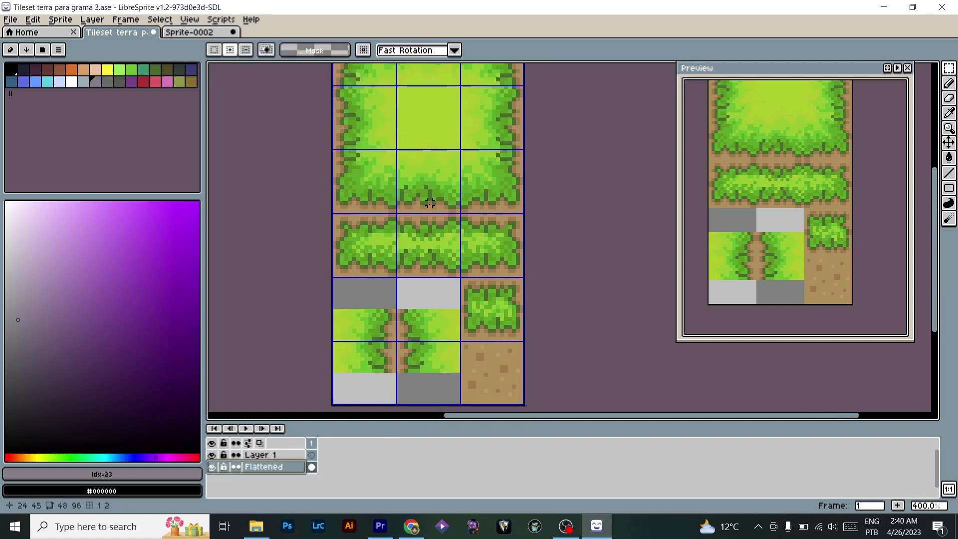
Copy the large block's middle bottom-edge tile onto Layer 1, centred over the upper part of the two joined side tiles.
{"action": "left_click_drag", "start_coordinate": [410, 155], "coordinate": [458, 211]}
{"action": "key", "text": "ctrl+d"}
{"action": "key", "text": "ctrl+d"}
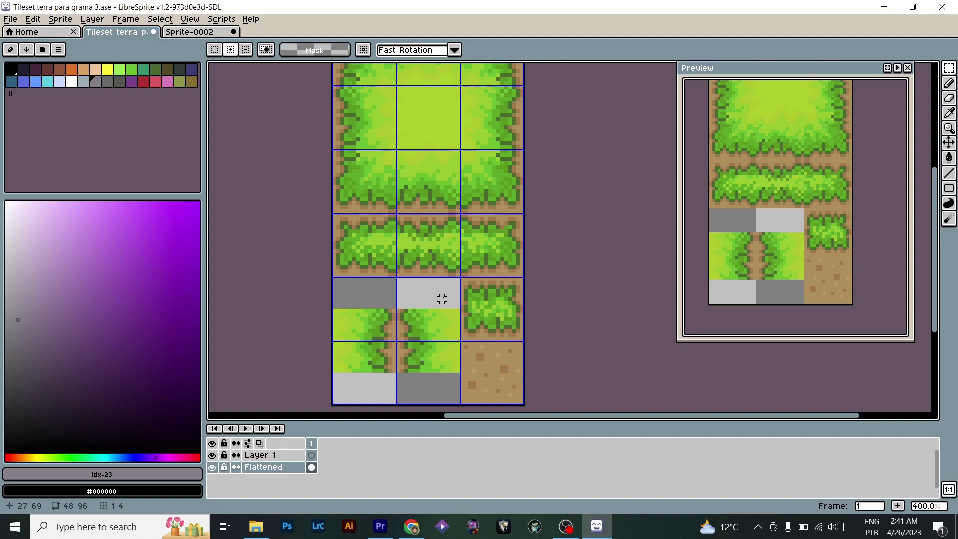
{"action": "key", "text": "ctrl+z"}
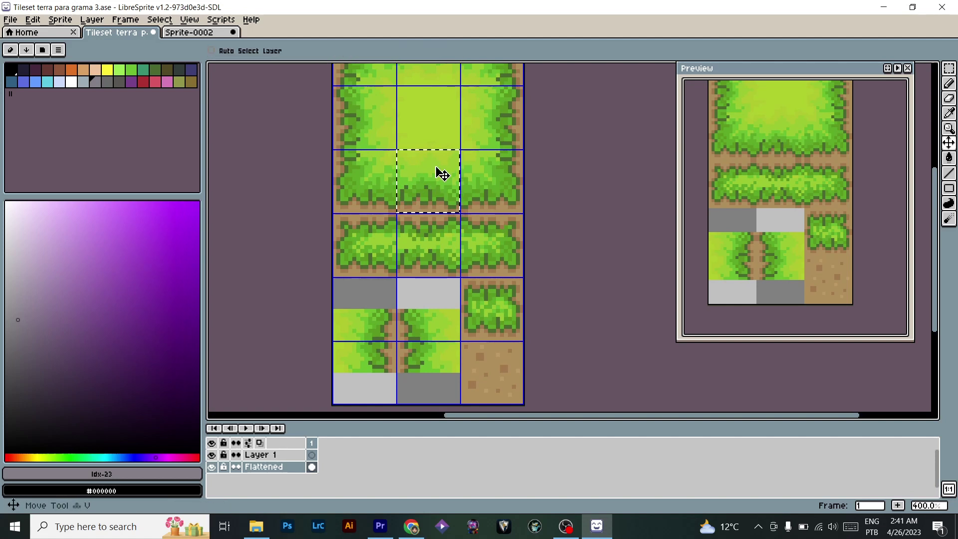
{"action": "key", "text": "ctrl+d"}
{"action": "left_click", "coordinate": [283, 455]}
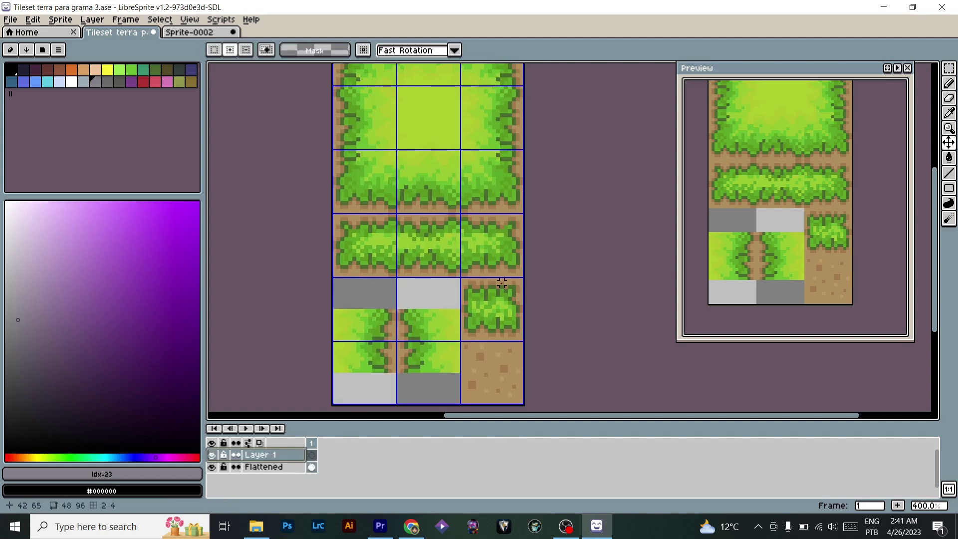
{"action": "key", "text": "ctrl+v"}
{"action": "left_click_drag", "start_coordinate": [422, 274], "coordinate": [418, 318]}
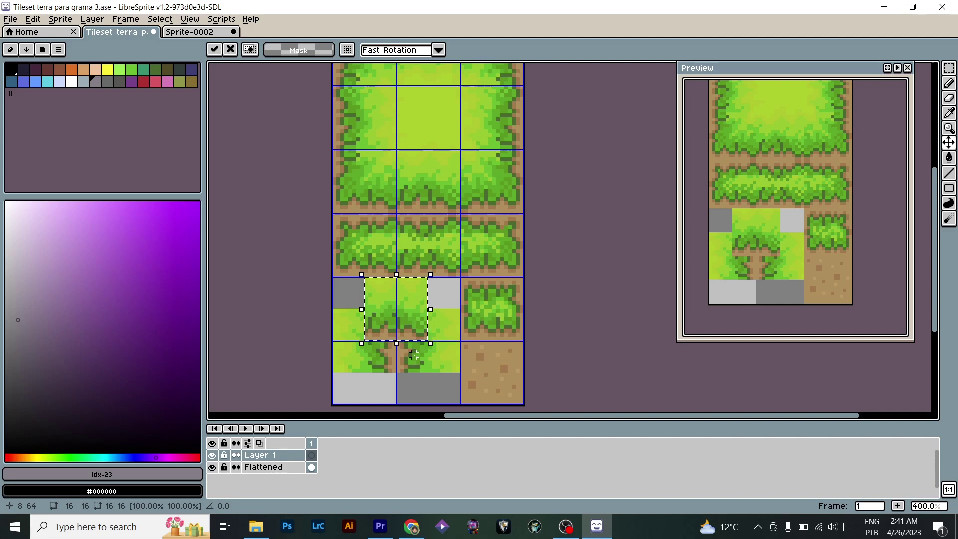
Try to fill the blank corner beside the bottom-edge tile with a copied 9 x 9 px grass area rotated 45 degrees.
{"action": "key", "text": "ctrl+d"}
{"action": "scroll", "coordinate": [408, 322], "scroll_direction": "up", "scroll_amount": 3}
{"action": "scroll", "coordinate": [462, 311], "scroll_direction": "down", "scroll_amount": 3}
{"action": "scroll", "coordinate": [385, 357], "scroll_direction": "up", "scroll_amount": 3}
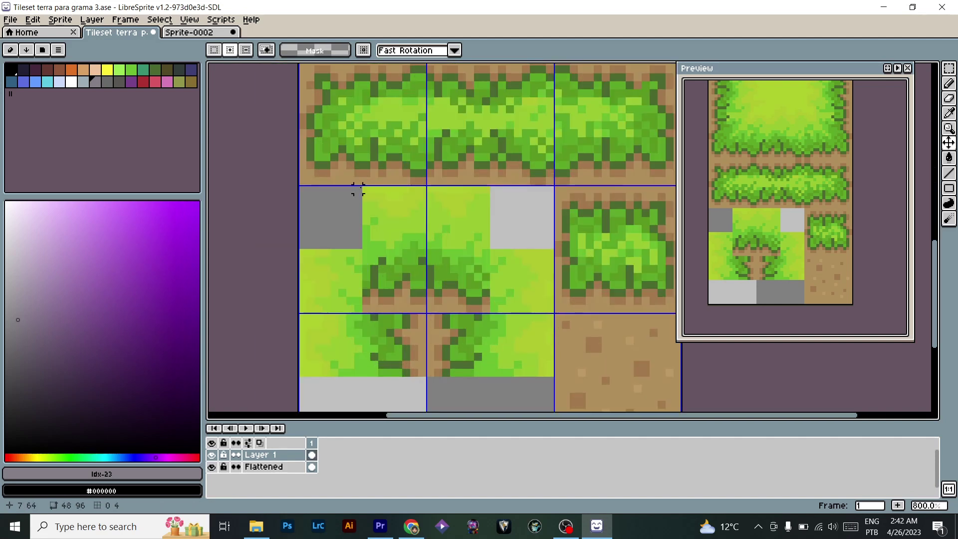
{"action": "left_click_drag", "start_coordinate": [358, 189], "coordinate": [426, 257]}
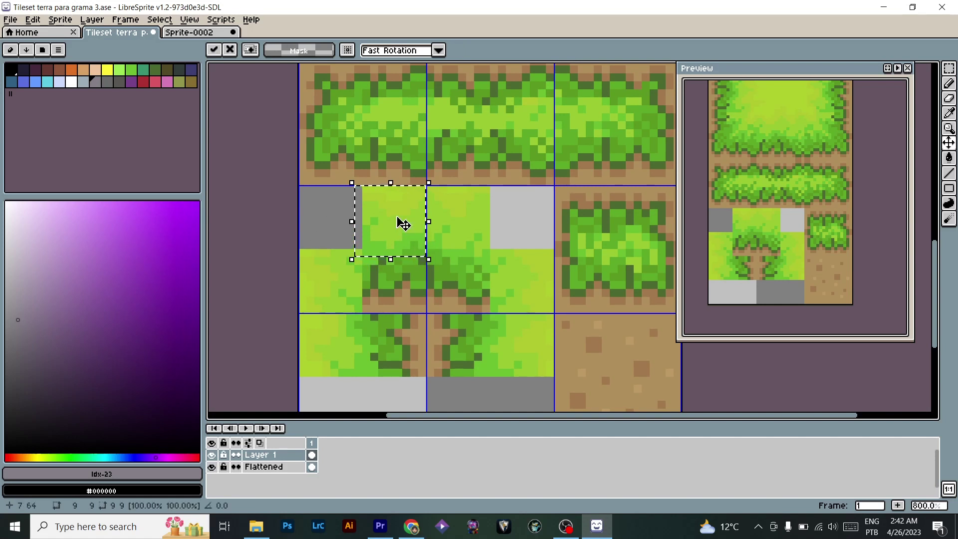
{"action": "left_click_drag", "start_coordinate": [402, 223], "coordinate": [338, 223]}
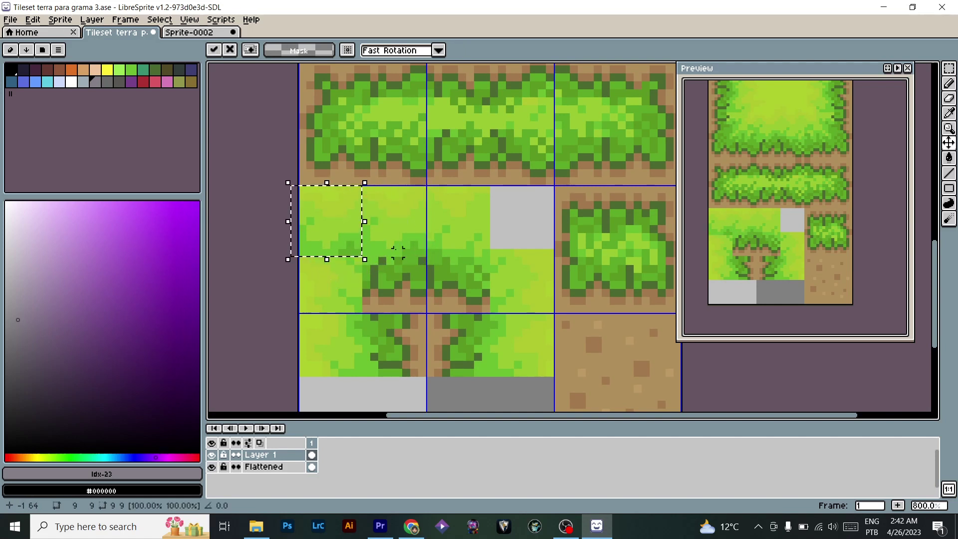
{"action": "left_click_drag", "start_coordinate": [373, 263], "coordinate": [430, 213]}
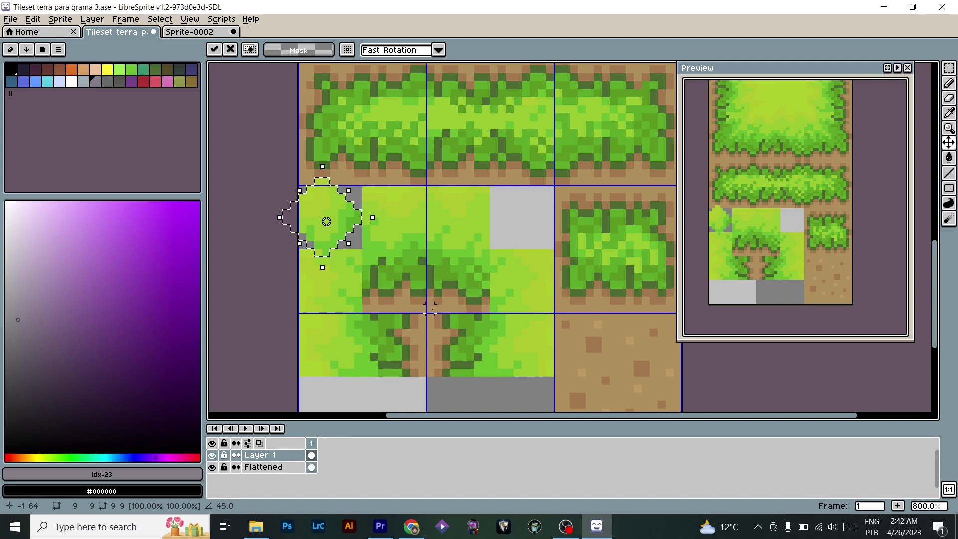
{"action": "key", "text": "Return"}
{"action": "scroll", "coordinate": [441, 256], "scroll_direction": "up", "scroll_amount": 1}
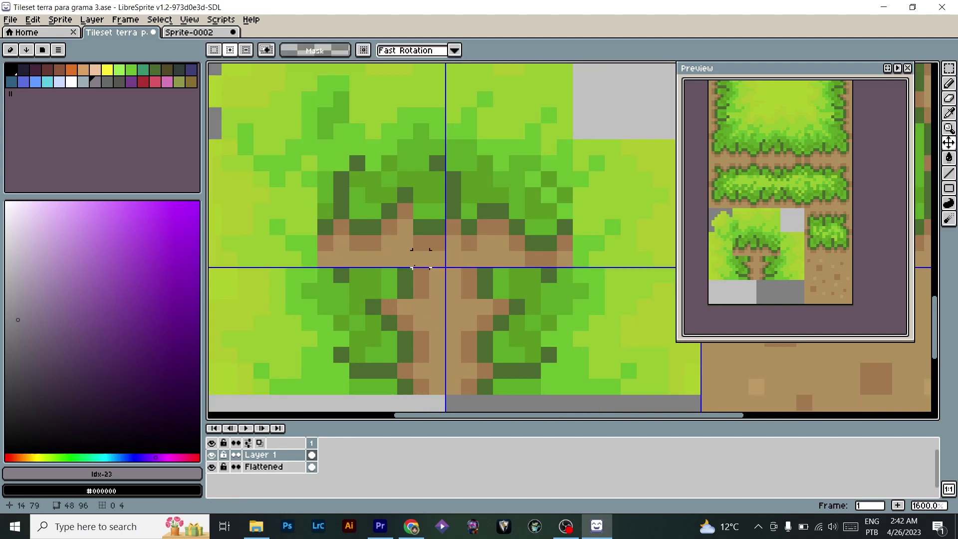
{"action": "left_click_drag", "start_coordinate": [479, 225], "coordinate": [449, 258]}
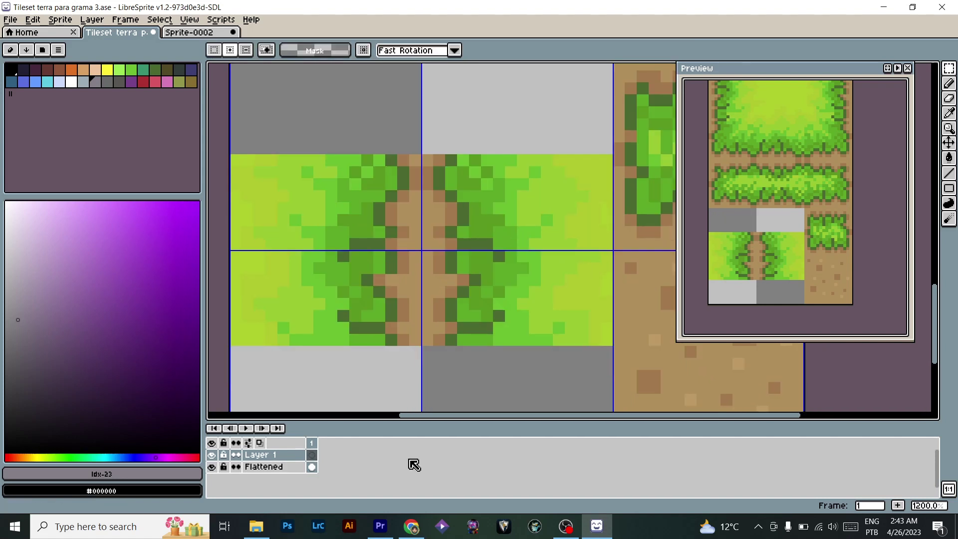
Add another empty layer, and place the copied bottom-edge tile on Layer 1, centred over the upper half of the joined side tiles.
{"action": "key", "text": "shift+n"}
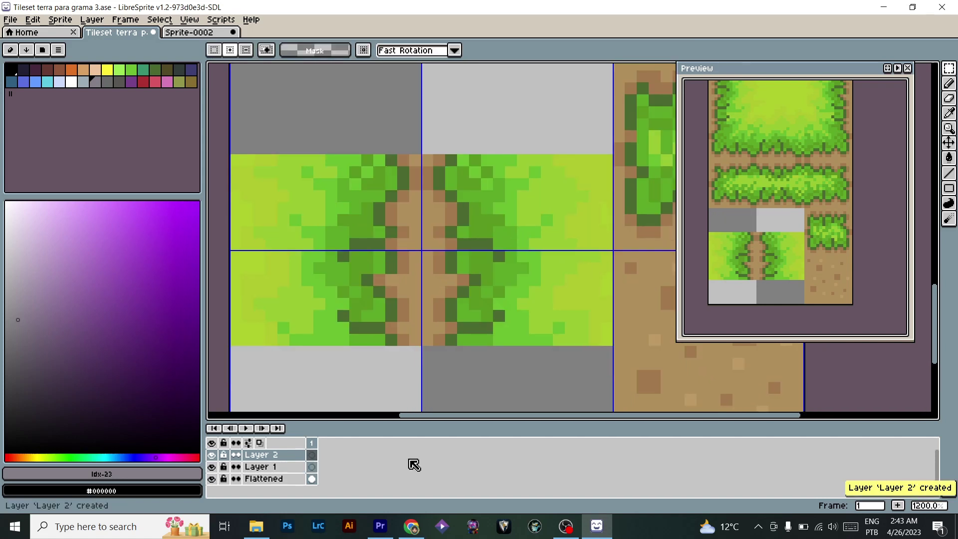
{"action": "left_click", "coordinate": [245, 467]}
{"action": "key", "text": "ctrl+v"}
{"action": "key", "text": "Return"}
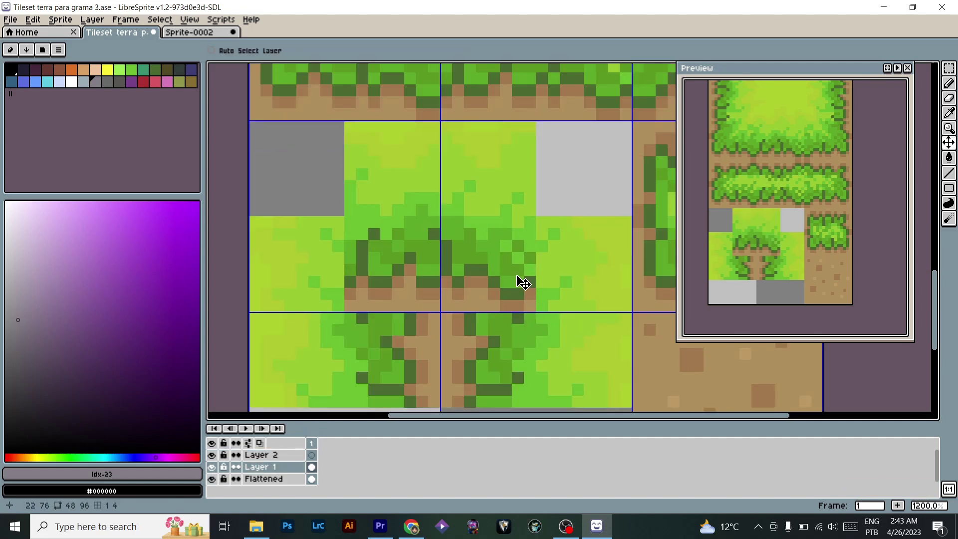
Repaint the right end of the bottom-edge tile with grass greens and a dark green #4b692f outline to close the dirt's right corner.
{"action": "key", "text": "b"}
{"action": "scroll", "coordinate": [530, 282], "scroll_direction": "up", "scroll_amount": 5}
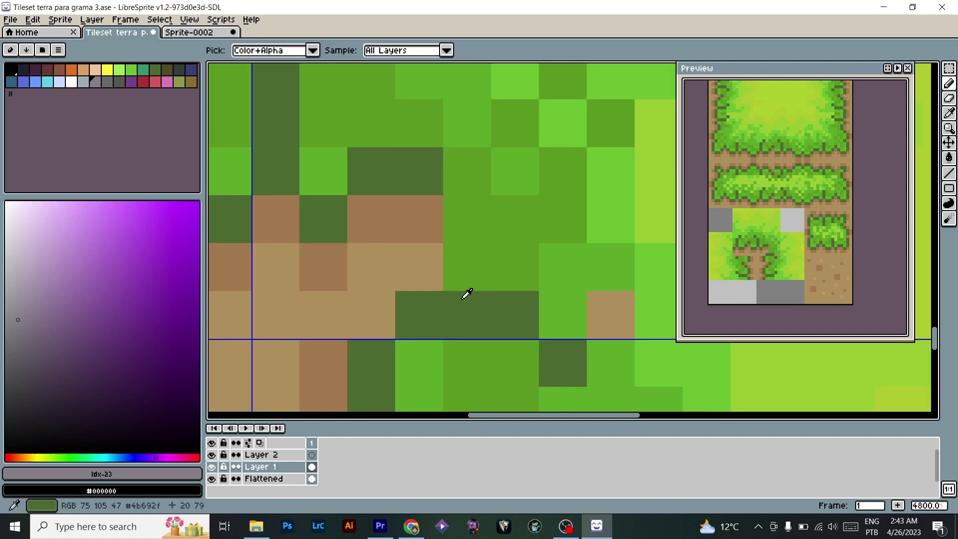
{"action": "left_click", "coordinate": [461, 276], "text": "alt"}
{"action": "scroll", "coordinate": [468, 268], "scroll_direction": "down", "scroll_amount": 5}
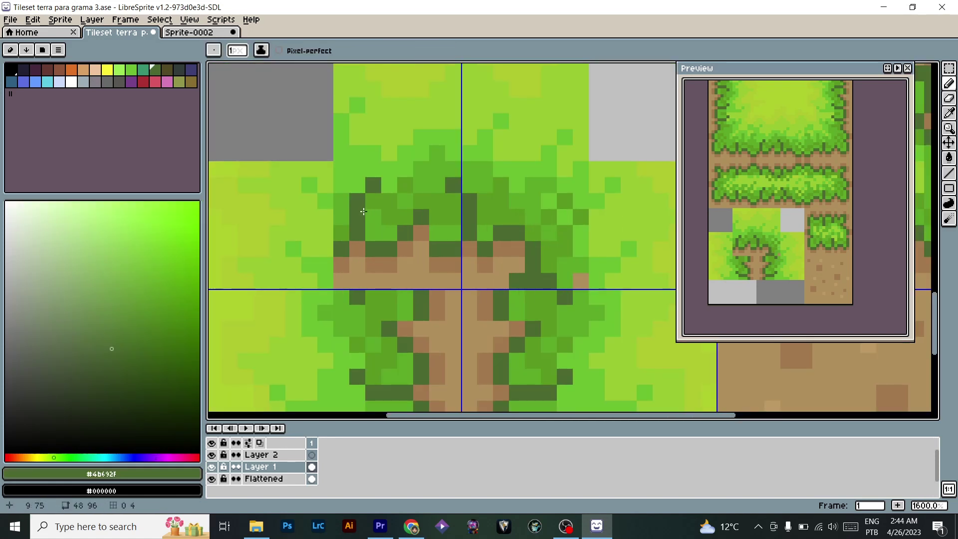
Blend the left end of the bottom-edge tile into the side grass and outline the dirt's left corner in dark green #4b692f.
{"action": "key", "text": "e"}
{"action": "mouse_move", "coordinate": [342, 231]}
{"action": "left_mouse_down"}
{"action": "mouse_move", "coordinate": [357, 263]}
{"action": "mouse_move", "coordinate": [358, 184]}
{"action": "mouse_move", "coordinate": [372, 184]}
{"action": "mouse_move", "coordinate": [381, 242]}
{"action": "left_mouse_up"}
{"action": "scroll", "coordinate": [372, 248], "scroll_direction": "up", "scroll_amount": 2}
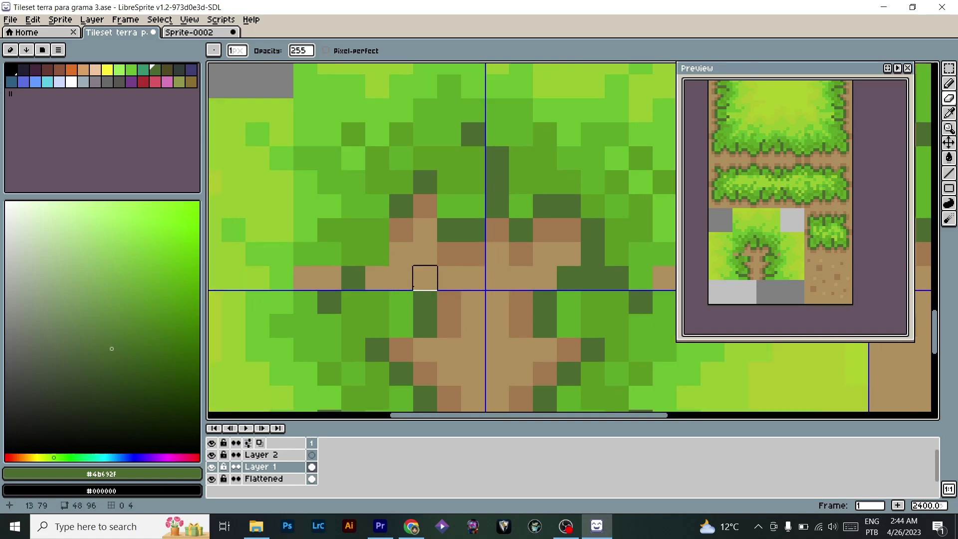
{"action": "left_click", "coordinate": [346, 242]}
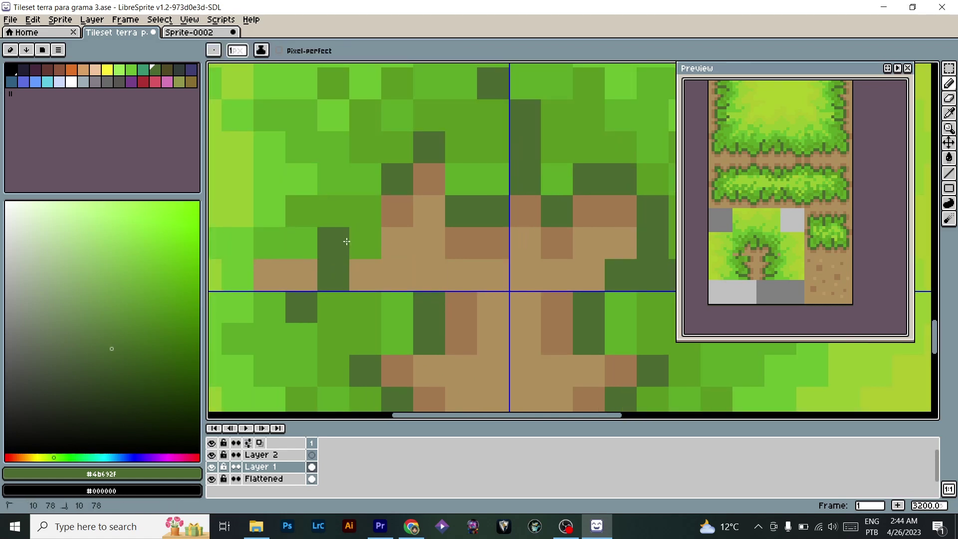
{"action": "left_click", "coordinate": [359, 214]}
Fill the stray dirt pixels outside the left corner's dark outline with mid green #5ba726.
{"action": "scroll", "coordinate": [494, 274], "scroll_direction": "down", "scroll_amount": 4}
{"action": "left_click_drag", "start_coordinate": [534, 311], "coordinate": [472, 265]}
{"action": "scroll", "coordinate": [380, 230], "scroll_direction": "up", "scroll_amount": 4}
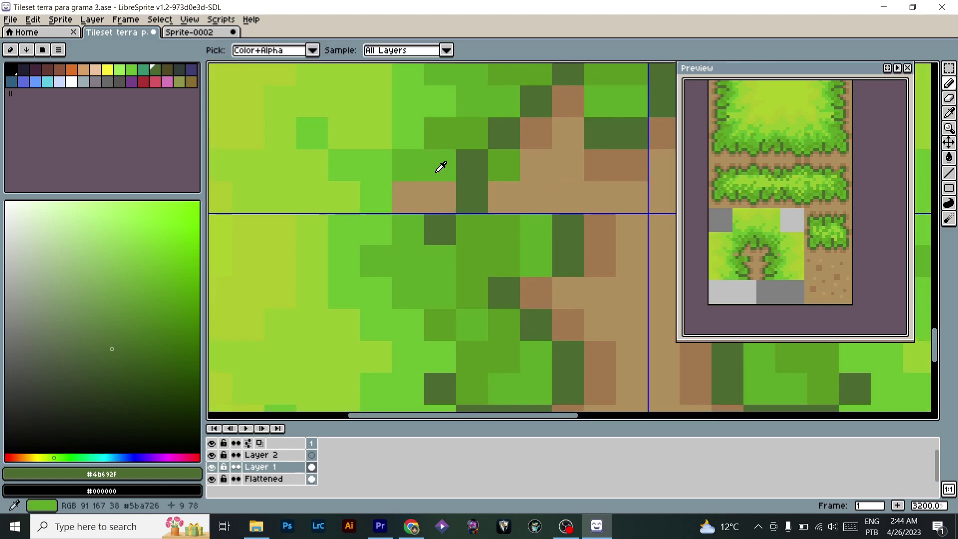
{"action": "left_click", "coordinate": [439, 165], "text": "alt"}
{"action": "left_click", "coordinate": [438, 194]}
{"action": "left_click", "coordinate": [408, 195]}
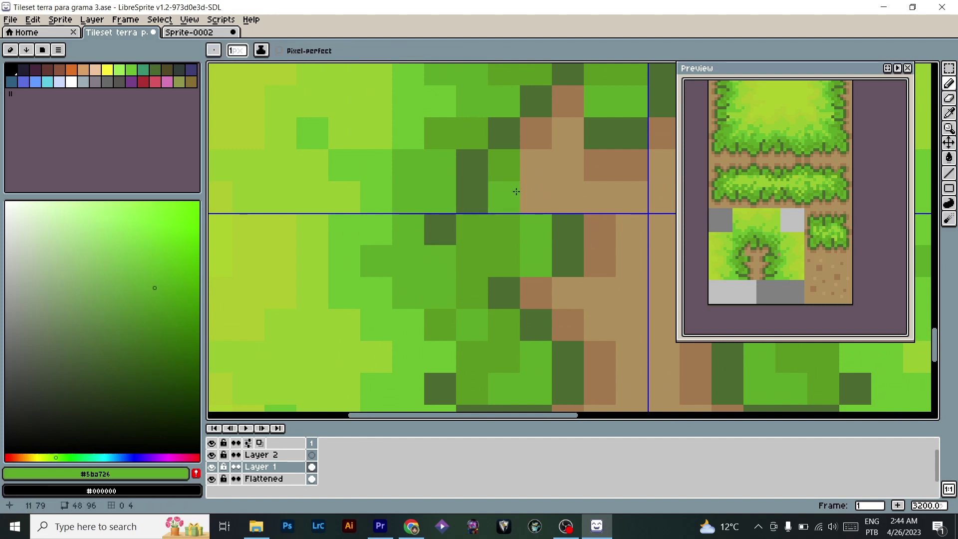
Refine the dirt's upper-left corner with a dark green #4b692f outline and darker brown #a3794f shading pixels along its edge.
{"action": "left_click_drag", "start_coordinate": [585, 107], "coordinate": [459, 235]}
{"action": "left_click", "coordinate": [460, 234], "text": "alt"}
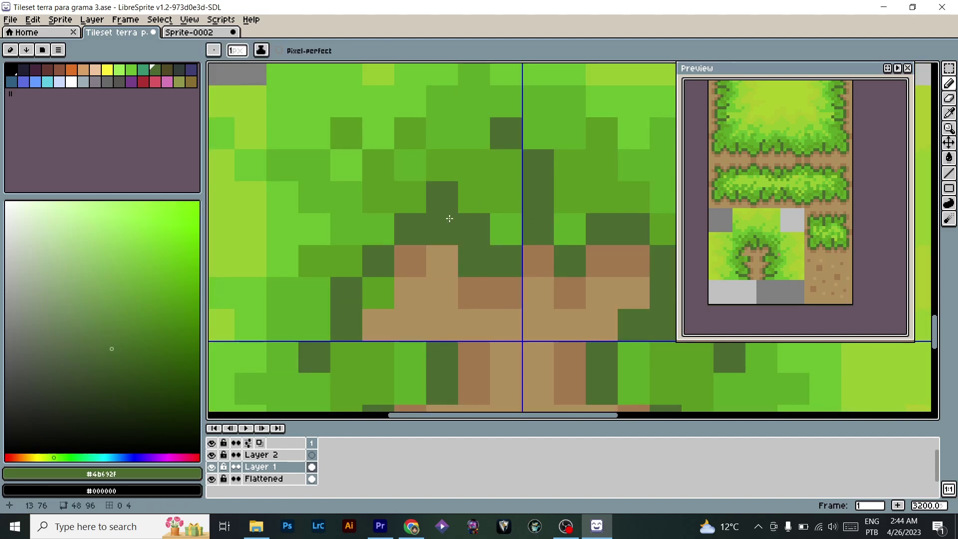
{"action": "left_click", "coordinate": [442, 229], "text": "alt"}
{"action": "left_click", "coordinate": [474, 261]}
{"action": "left_click", "coordinate": [492, 329], "text": "alt"}
{"action": "left_click", "coordinate": [474, 293]}
{"action": "scroll", "coordinate": [476, 297], "scroll_direction": "down", "scroll_amount": 3}
{"action": "left_click_drag", "start_coordinate": [523, 325], "coordinate": [513, 295]}
{"action": "scroll", "coordinate": [439, 269], "scroll_direction": "up", "scroll_amount": 4}
{"action": "left_click", "coordinate": [519, 169], "text": "alt"}
{"action": "left_click", "coordinate": [486, 159], "text": "alt"}
{"action": "scroll", "coordinate": [486, 159], "scroll_direction": "down", "scroll_amount": 4}
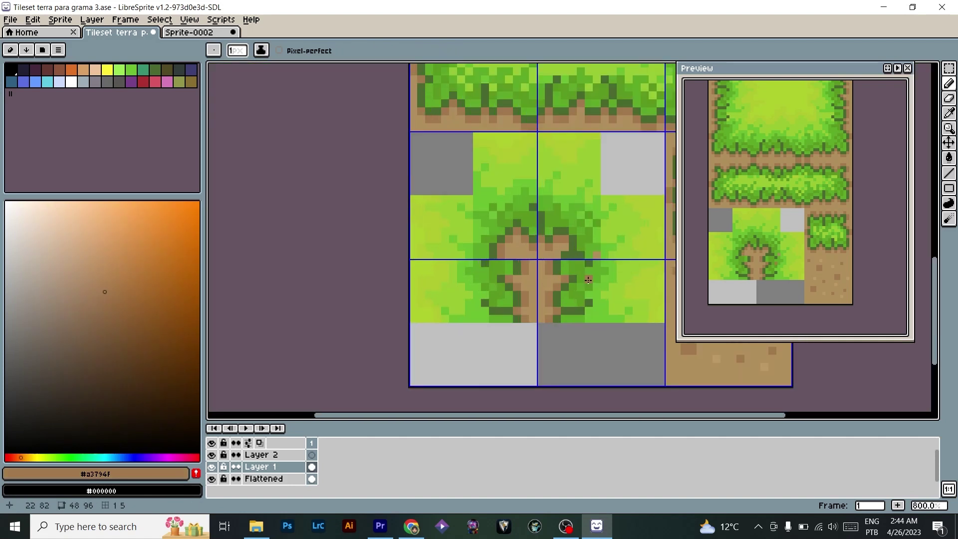
Paint over the dark green blades above the dirt at the centre seam with green #599720.
{"action": "scroll", "coordinate": [504, 309], "scroll_direction": "up", "scroll_amount": 1}
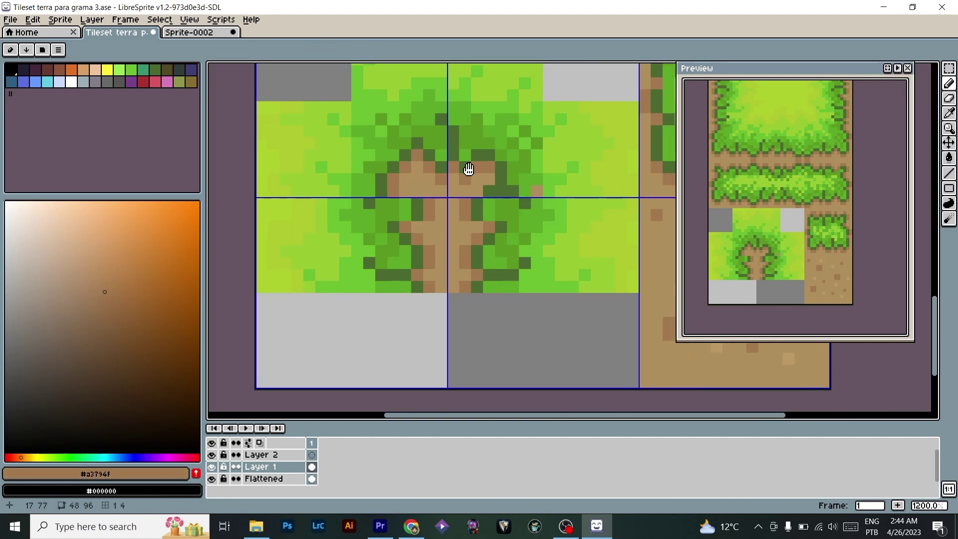
{"action": "scroll", "coordinate": [468, 171], "scroll_direction": "up", "scroll_amount": 1}
{"action": "left_click", "coordinate": [406, 160], "text": "alt"}
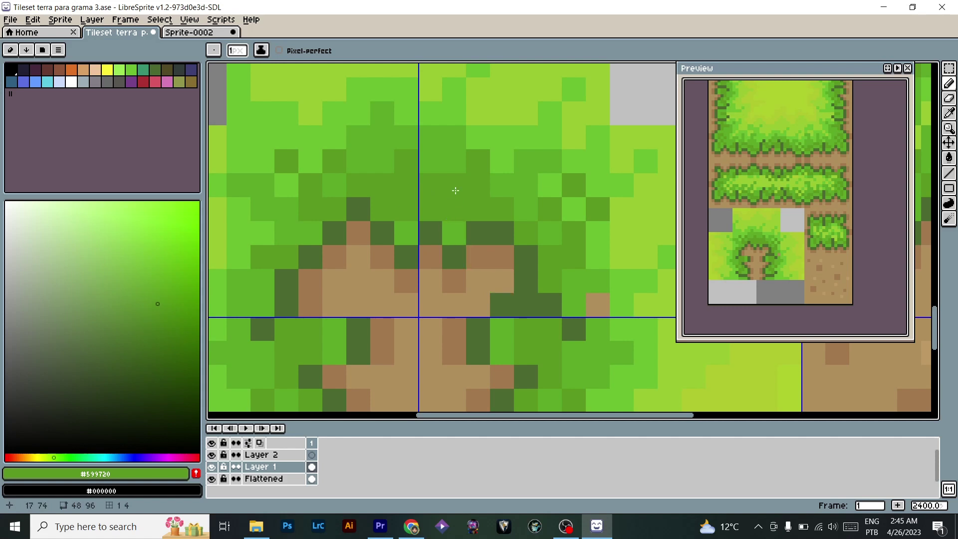
{"action": "left_click_drag", "start_coordinate": [486, 264], "coordinate": [375, 213]}
{"action": "scroll", "coordinate": [396, 220], "scroll_direction": "down", "scroll_amount": 4}
{"action": "mouse_move", "coordinate": [453, 206]}
{"action": "left_mouse_down"}
{"action": "mouse_move", "coordinate": [483, 229]}
{"action": "mouse_move", "coordinate": [463, 238]}
{"action": "left_mouse_up"}
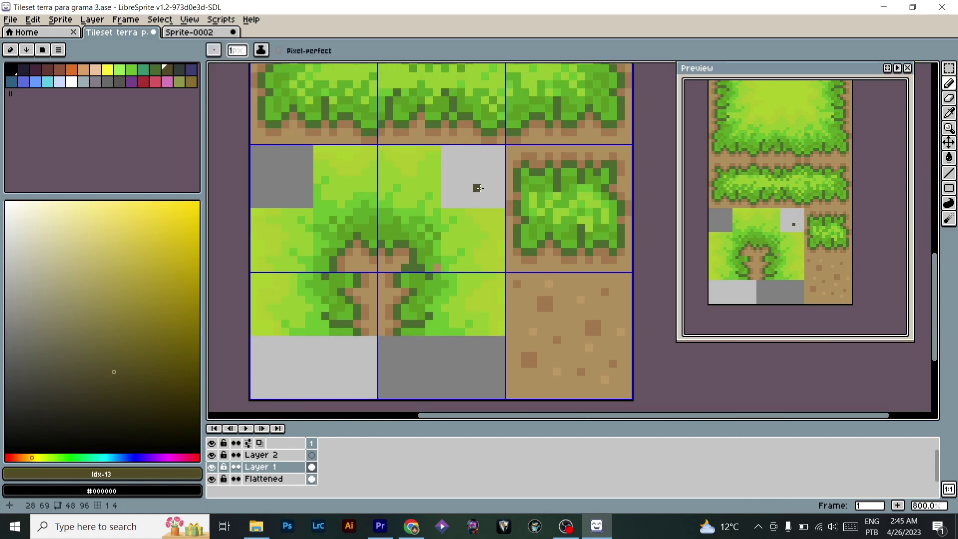
Copy the 8 x 12 px grass area above the dirt's right half into the blank corner beside it, rotated by -45 degrees.
{"action": "scroll", "coordinate": [454, 204], "scroll_direction": "up", "scroll_amount": 1}
{"action": "key", "text": "m"}
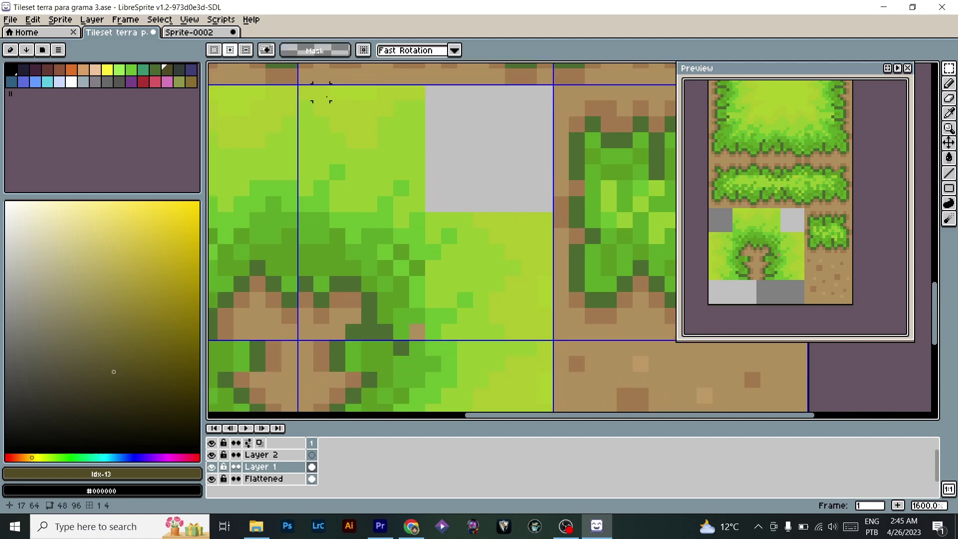
{"action": "left_click_drag", "start_coordinate": [298, 86], "coordinate": [425, 276]}
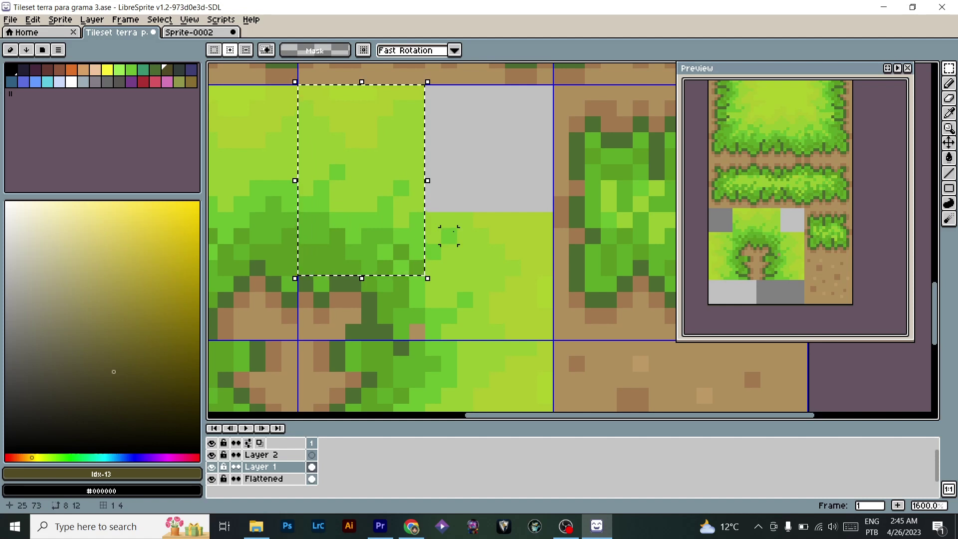
{"action": "left_click", "coordinate": [398, 188]}
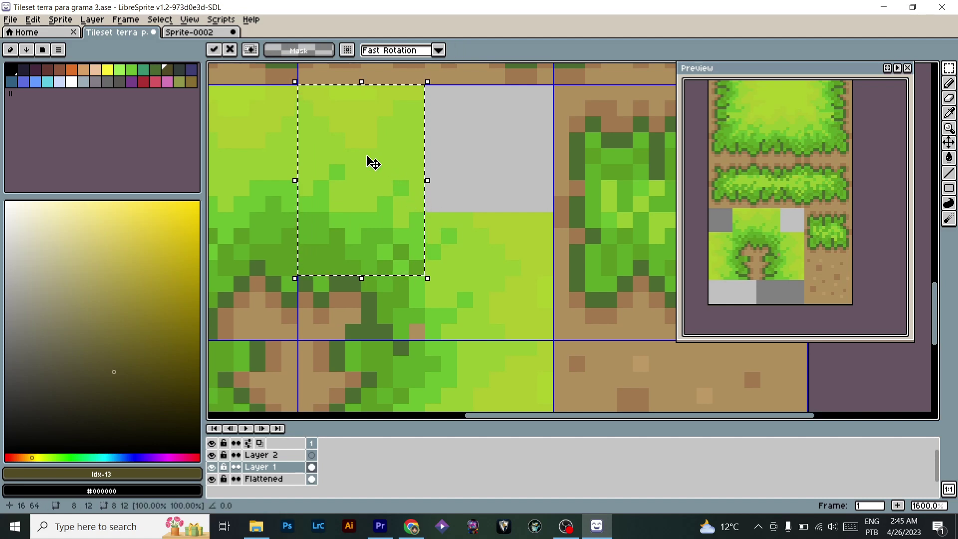
{"action": "left_click_drag", "start_coordinate": [370, 163], "coordinate": [498, 161]}
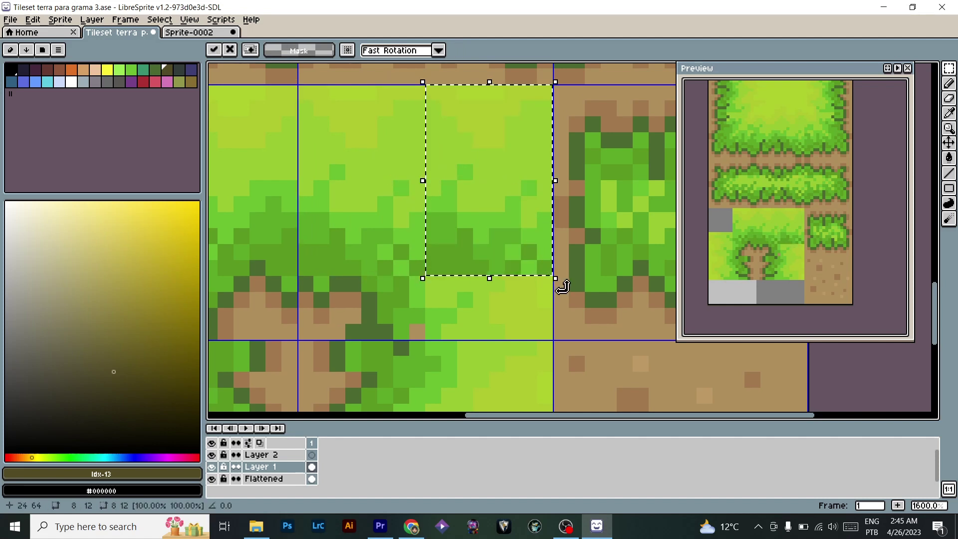
{"action": "left_click_drag", "start_coordinate": [561, 284], "coordinate": [475, 231]}
{"action": "key", "text": "Left"}
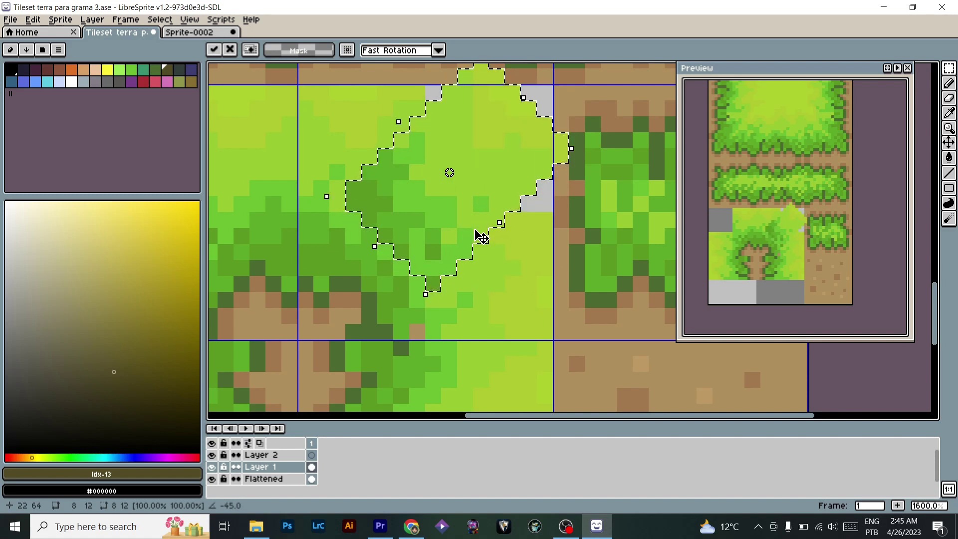
{"action": "left_click", "coordinate": [593, 196]}
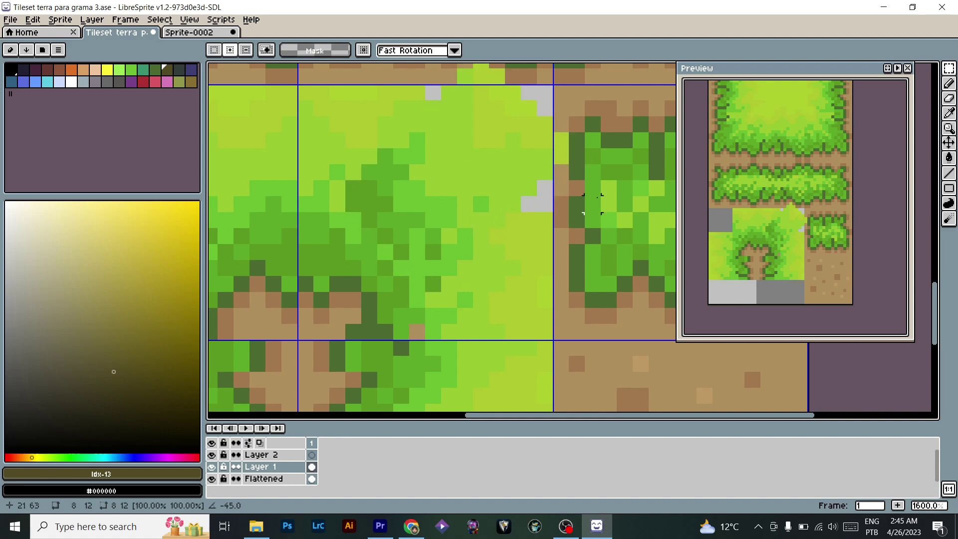
Fill the transparent gaps around the rotated grass in the upper-right corner tile with the sampled light greens #adc730 and #96c730.
{"action": "key", "text": "b"}
{"action": "left_click", "coordinate": [529, 219], "text": "alt"}
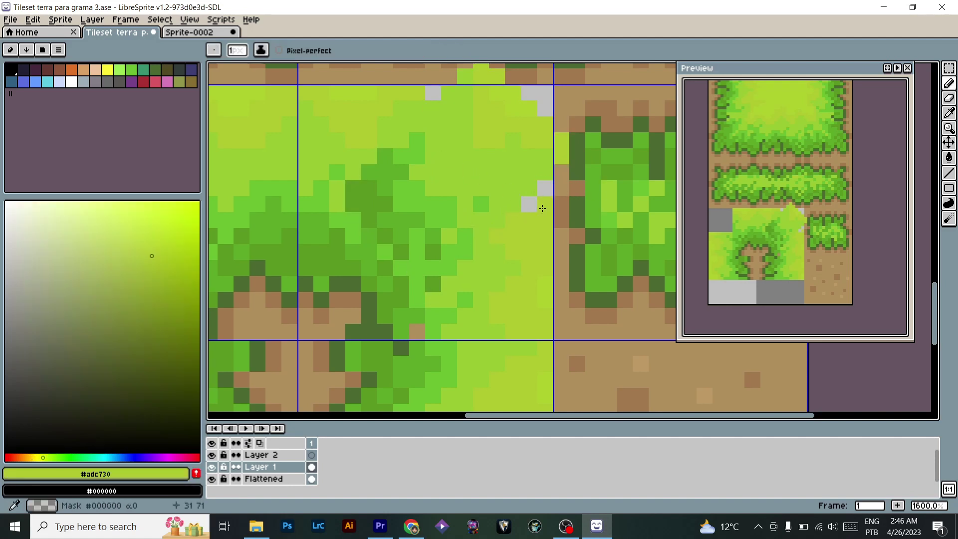
{"action": "left_click_drag", "start_coordinate": [530, 206], "coordinate": [544, 188]}
{"action": "mouse_move", "coordinate": [545, 122]}
{"action": "left_mouse_down"}
{"action": "mouse_move", "coordinate": [543, 178]}
{"action": "mouse_move", "coordinate": [546, 155]}
{"action": "left_mouse_up"}
{"action": "left_click", "coordinate": [543, 168]}
{"action": "left_click", "coordinate": [530, 162], "text": "alt"}
{"action": "left_click", "coordinate": [458, 143], "text": "alt"}
{"action": "scroll", "coordinate": [367, 229], "scroll_direction": "down", "scroll_amount": 5}
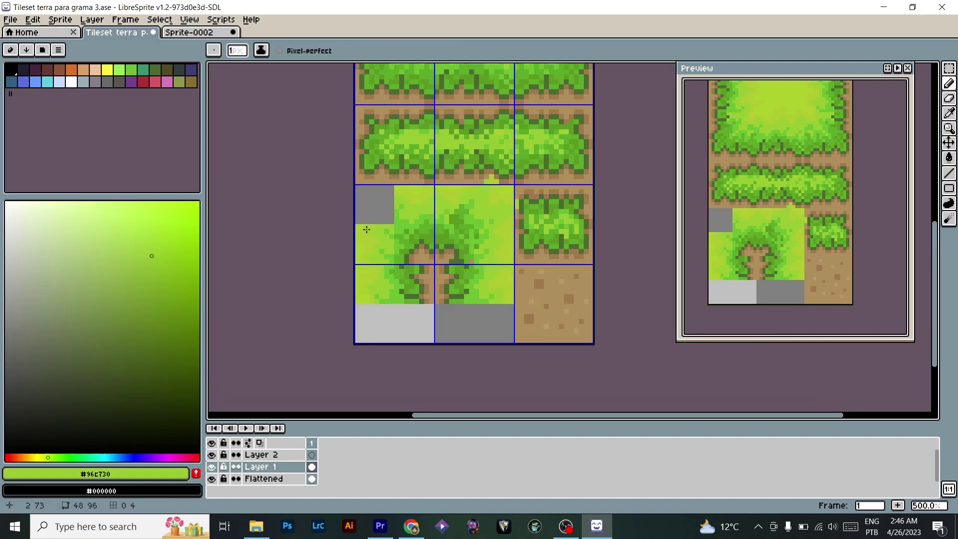
{"action": "scroll", "coordinate": [491, 233], "scroll_direction": "up", "scroll_amount": 5}
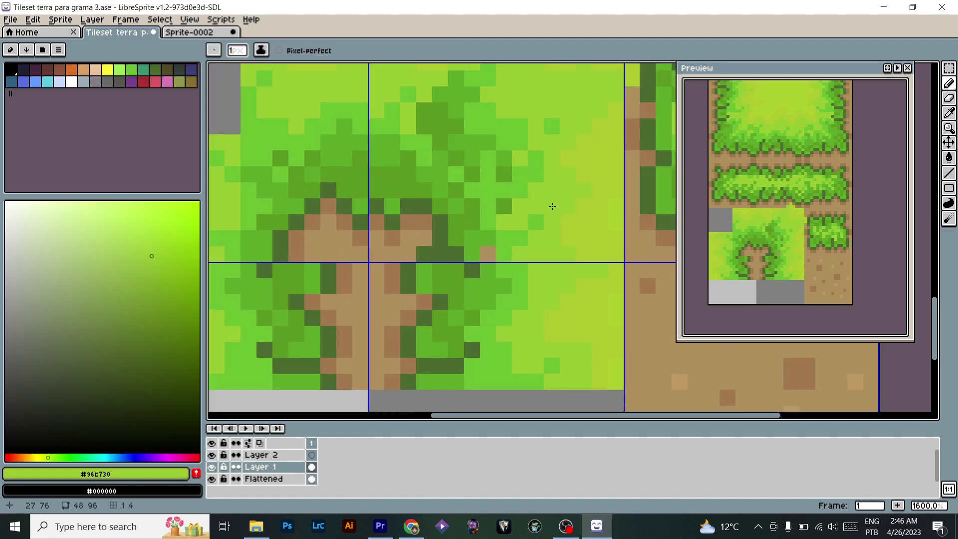
{"action": "scroll", "coordinate": [458, 195], "scroll_direction": "down", "scroll_amount": 4}
{"action": "scroll", "coordinate": [430, 152], "scroll_direction": "up", "scroll_amount": 1}
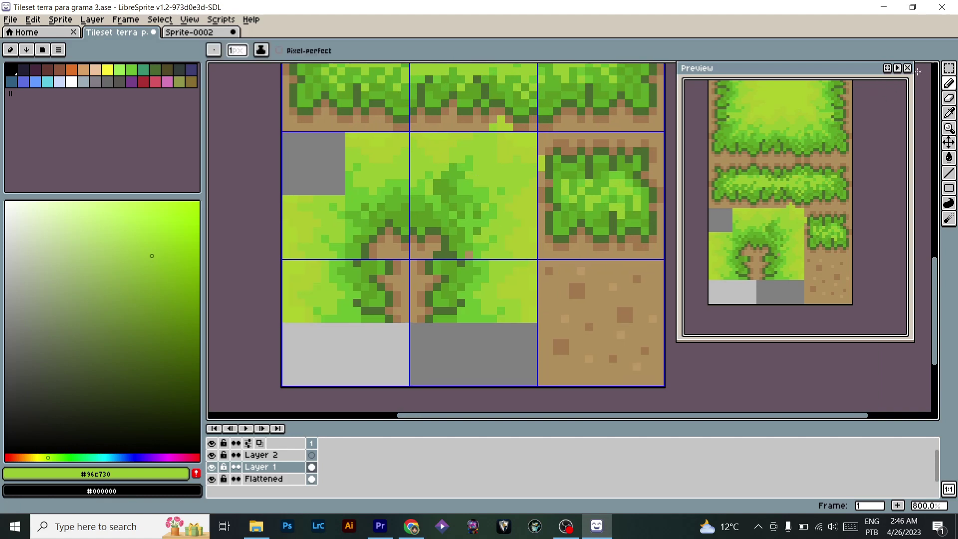
{"action": "left_click", "coordinate": [949, 68]}
{"action": "left_click_drag", "start_coordinate": [412, 134], "coordinate": [537, 259]}
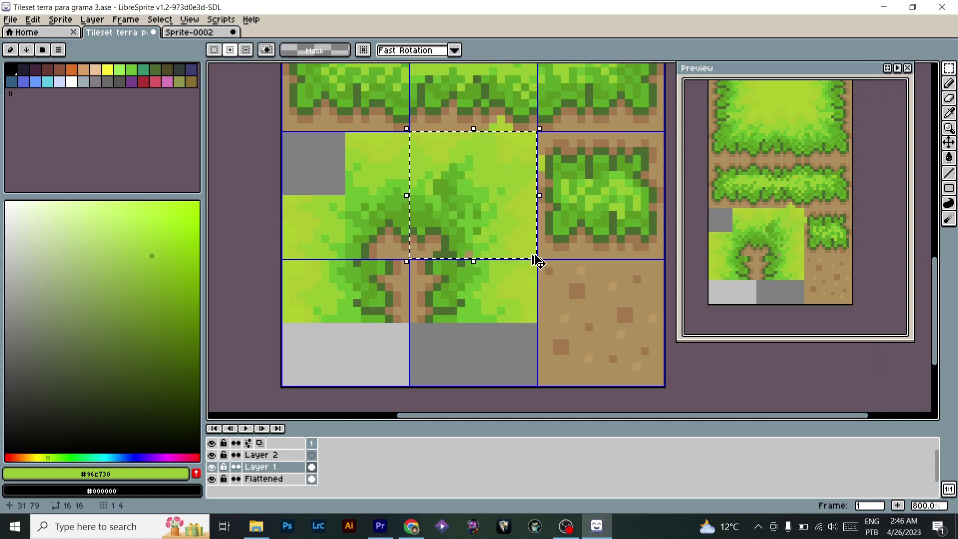
{"action": "left_click", "coordinate": [504, 245]}
{"action": "left_click_drag", "start_coordinate": [505, 213], "coordinate": [497, 335]}
{"action": "key", "text": "Escape"}
{"action": "key", "text": "ctrl+d"}
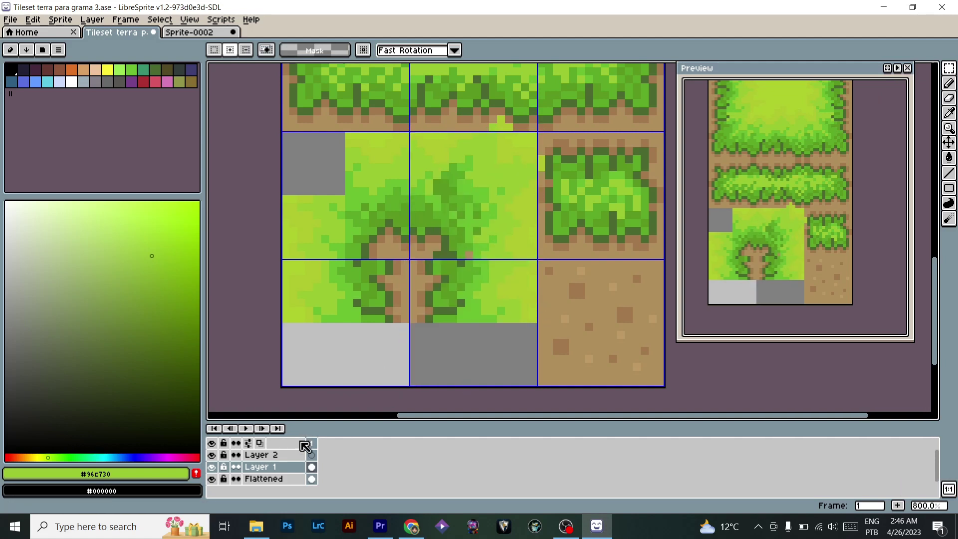
Flatten all layers into a single layer, and toggle its visibility off and back on.
{"action": "right_click", "coordinate": [283, 472]}
{"action": "left_click", "coordinate": [290, 496]}
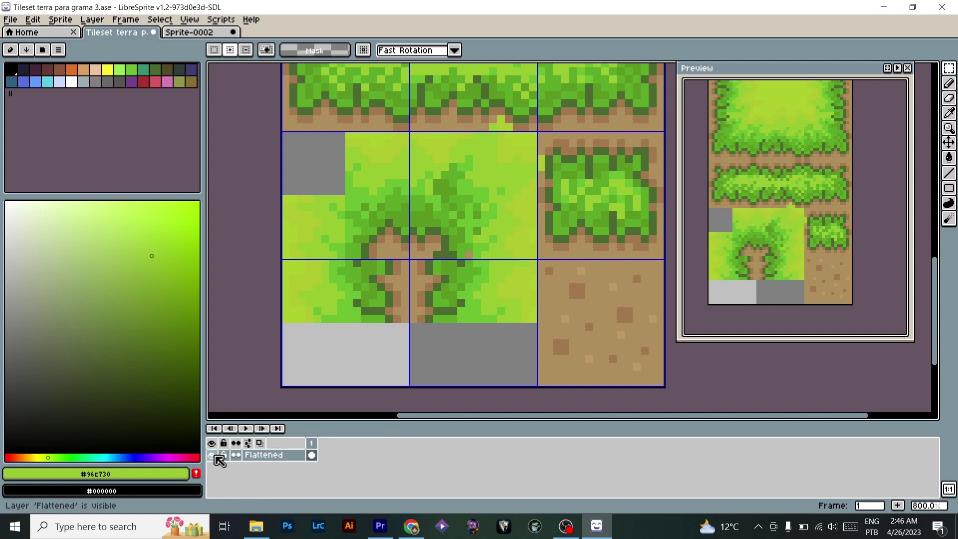
{"action": "left_click", "coordinate": [214, 456]}
{"action": "left_click", "coordinate": [216, 456]}
Copy the 16 x 16 px upper-right inner-corner tile into the cell directly below it and flip the copy vertically.
{"action": "left_click_drag", "start_coordinate": [411, 133], "coordinate": [538, 261]}
{"action": "left_click_drag", "start_coordinate": [490, 188], "coordinate": [484, 310]}
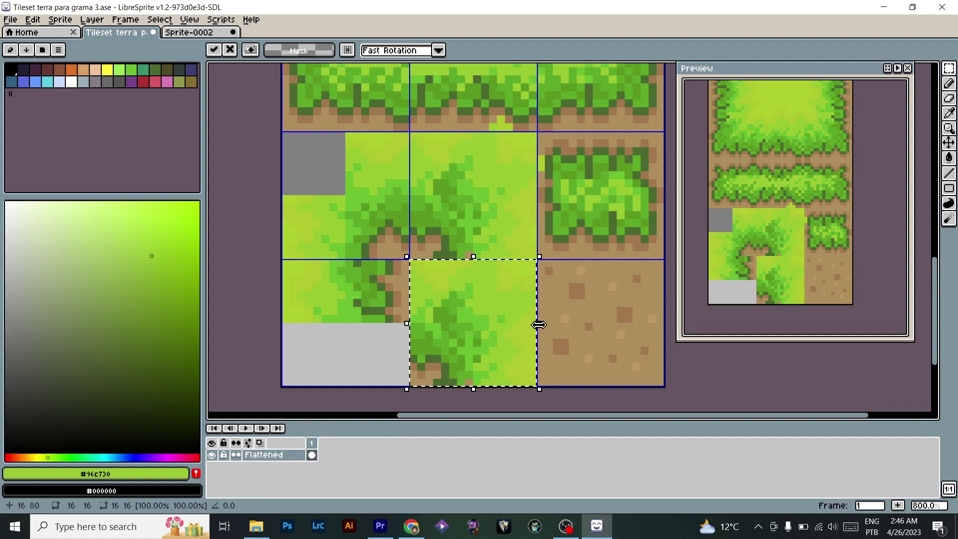
{"action": "key", "text": "Return"}
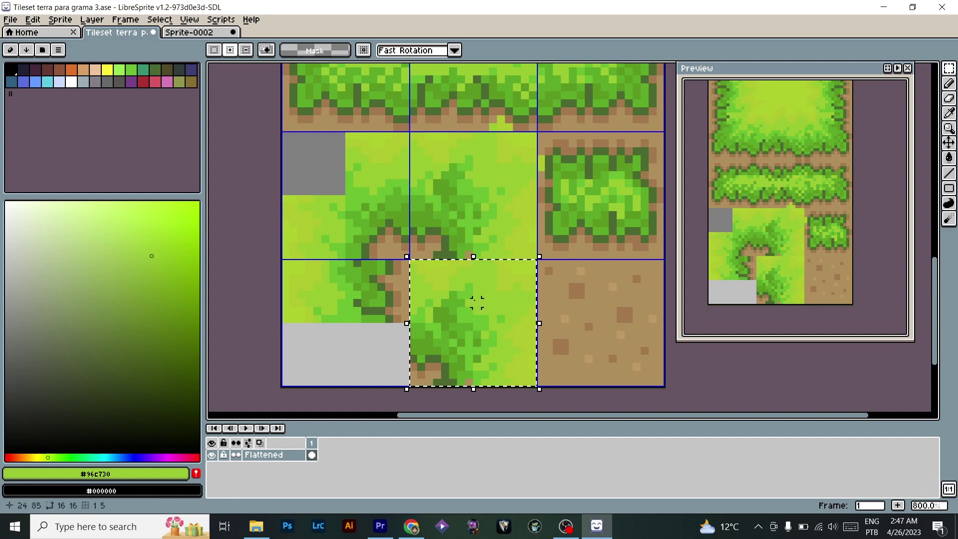
{"action": "scroll", "coordinate": [456, 267], "scroll_direction": "up", "scroll_amount": 4}
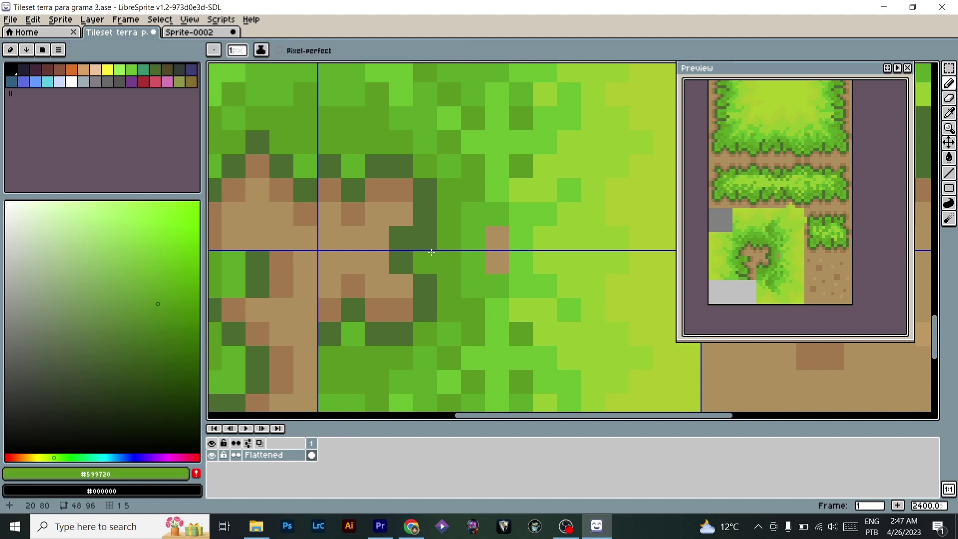
Paint a #a3794f shadow pixel at the dirt's right edge above the tile seam and cover the stray brown grass pixels with #5ba726.
{"action": "key", "text": "alt"}
{"action": "key", "text": "alt"}
{"action": "left_click", "coordinate": [393, 213], "text": "alt"}
{"action": "left_click", "coordinate": [394, 193], "text": "alt"}
{"action": "left_click", "coordinate": [401, 238]}
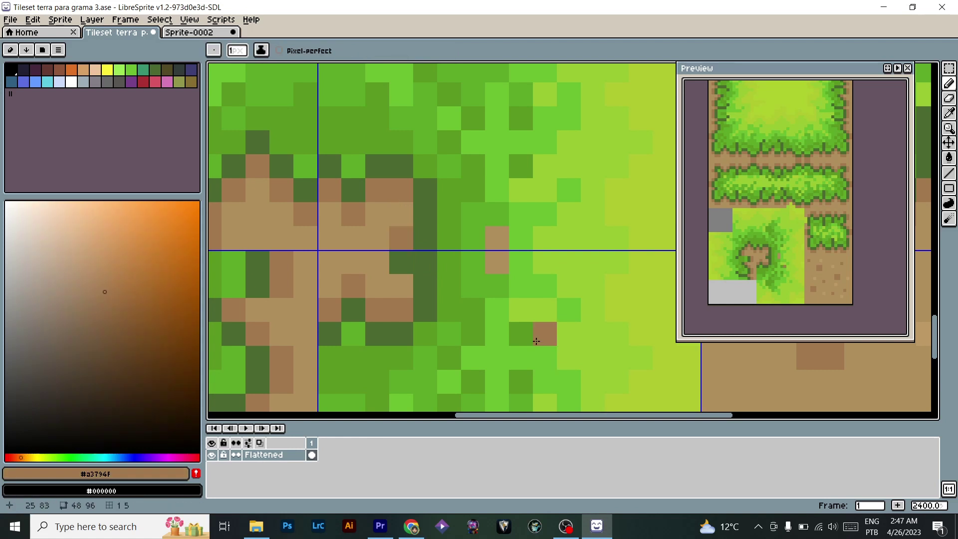
{"action": "left_click_drag", "start_coordinate": [487, 336], "coordinate": [536, 303]}
{"action": "left_click", "coordinate": [541, 192], "text": "alt"}
{"action": "left_click_drag", "start_coordinate": [545, 205], "coordinate": [544, 227]}
{"action": "scroll", "coordinate": [544, 232], "scroll_direction": "down", "scroll_amount": 5}
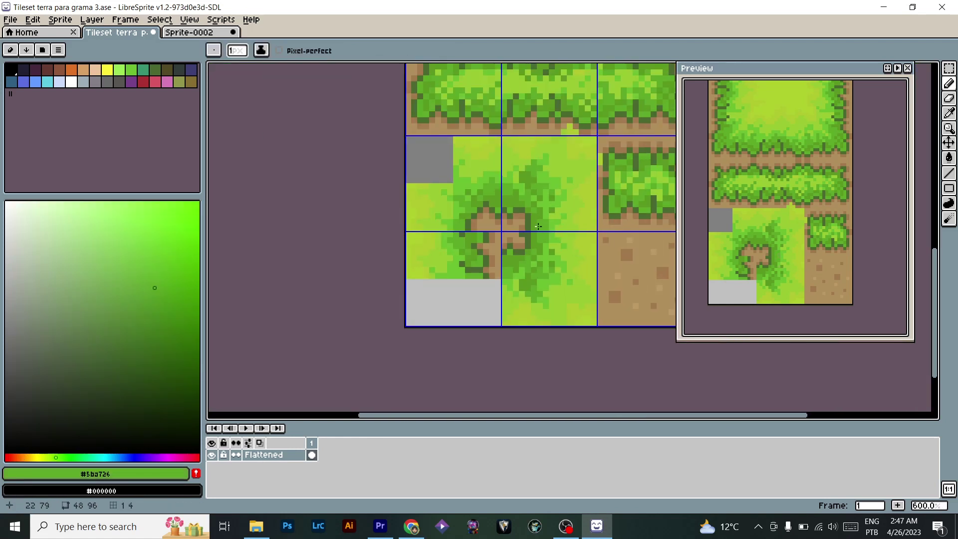
Even out the grass shading across the seam between the two right corner tiles with sampled greens #599720 and #5ba726.
{"action": "scroll", "coordinate": [539, 226], "scroll_direction": "up", "scroll_amount": 1}
{"action": "scroll", "coordinate": [560, 221], "scroll_direction": "up", "scroll_amount": 3}
{"action": "scroll", "coordinate": [546, 226], "scroll_direction": "up", "scroll_amount": 5}
{"action": "left_click", "coordinate": [519, 266], "text": "alt"}
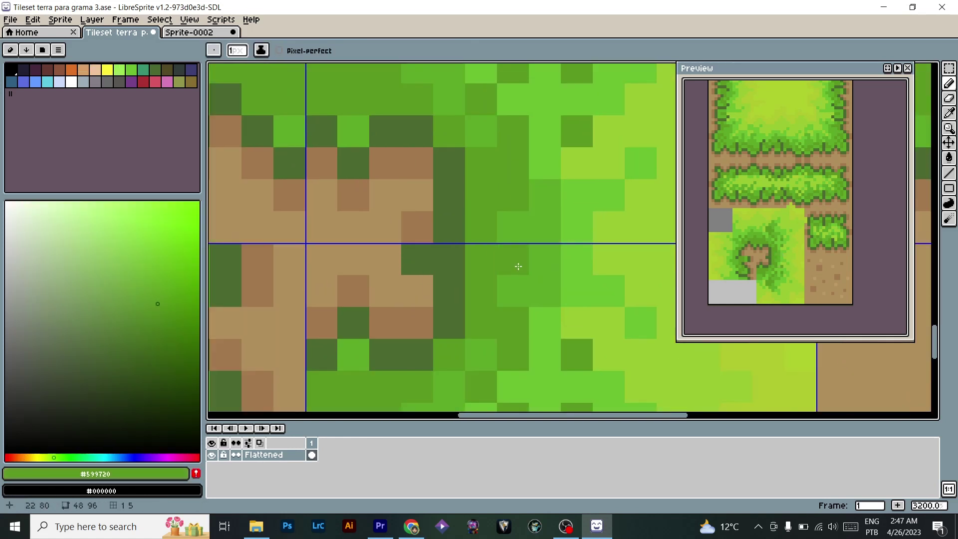
{"action": "left_click", "coordinate": [514, 289]}
{"action": "left_click", "coordinate": [553, 169], "text": "alt"}
{"action": "left_click", "coordinate": [546, 292]}
{"action": "key", "text": "ctrl+z"}
{"action": "left_click", "coordinate": [550, 238], "text": "alt"}
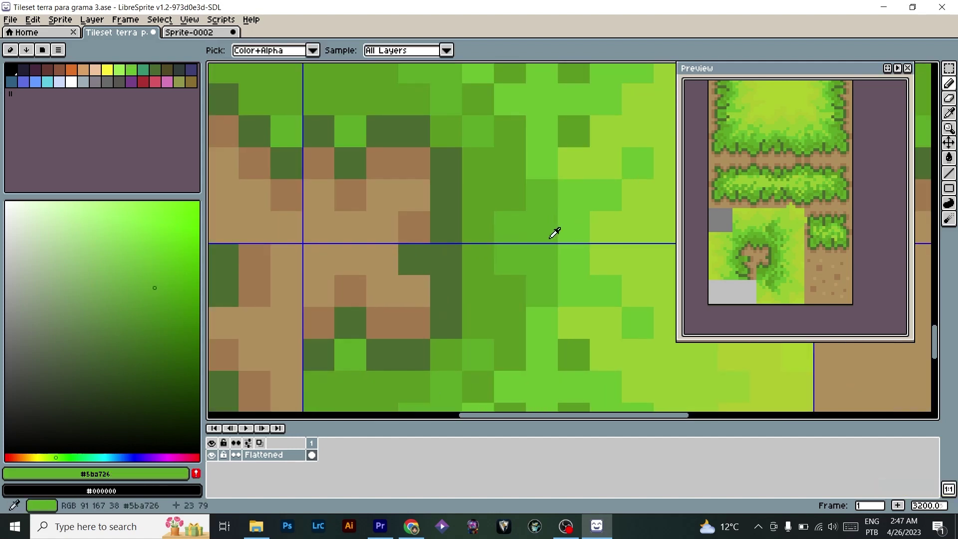
{"action": "left_click", "coordinate": [574, 259]}
{"action": "left_click", "coordinate": [582, 199]}
{"action": "scroll", "coordinate": [394, 271], "scroll_direction": "down", "scroll_amount": 4}
{"action": "left_click_drag", "start_coordinate": [430, 275], "coordinate": [502, 229]}
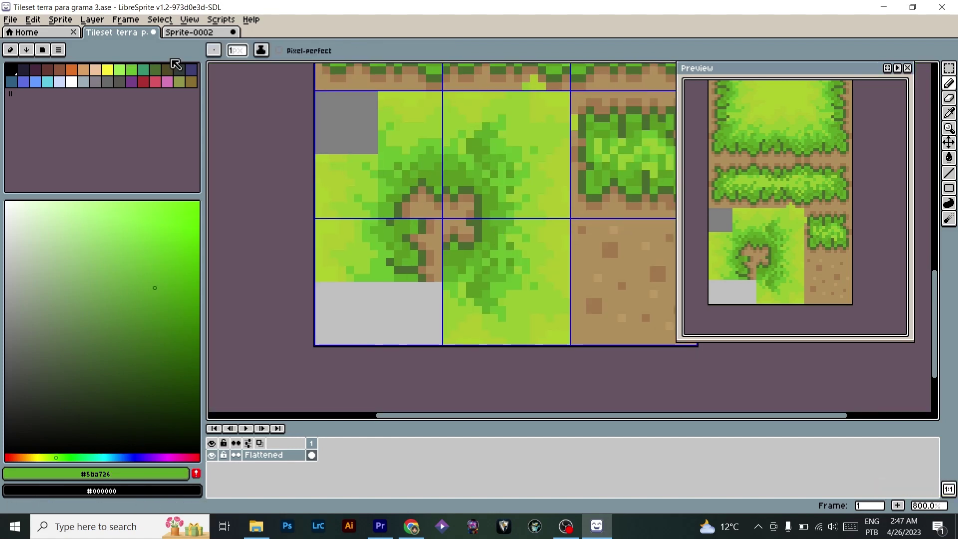
Shift the dark grass outline at the seam one pixel into the dirt using #4b692f and repaint the outer outline pixels with #599720.
{"action": "scroll", "coordinate": [470, 209], "scroll_direction": "up", "scroll_amount": 6}
{"action": "left_click", "coordinate": [455, 201], "text": "alt"}
{"action": "left_click", "coordinate": [441, 180]}
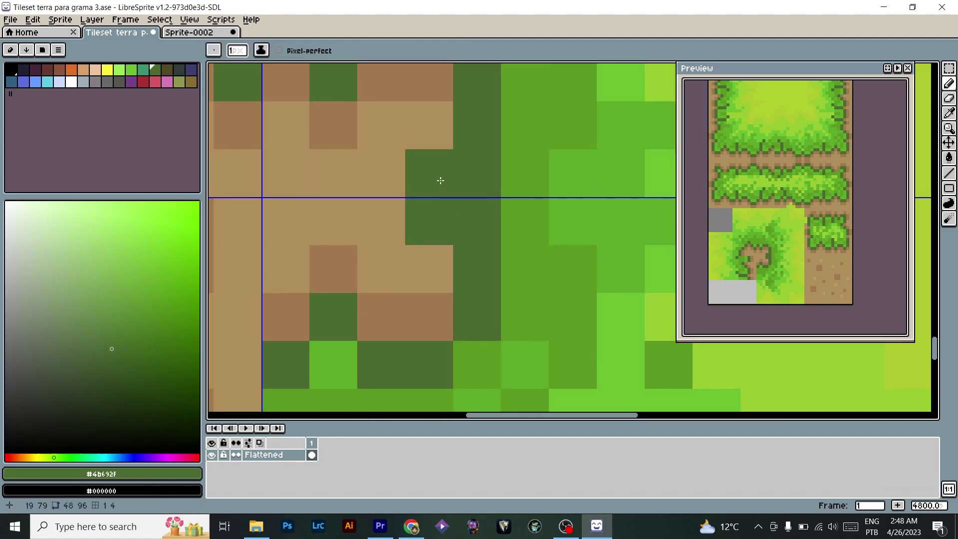
{"action": "left_click_drag", "start_coordinate": [429, 159], "coordinate": [445, 154]}
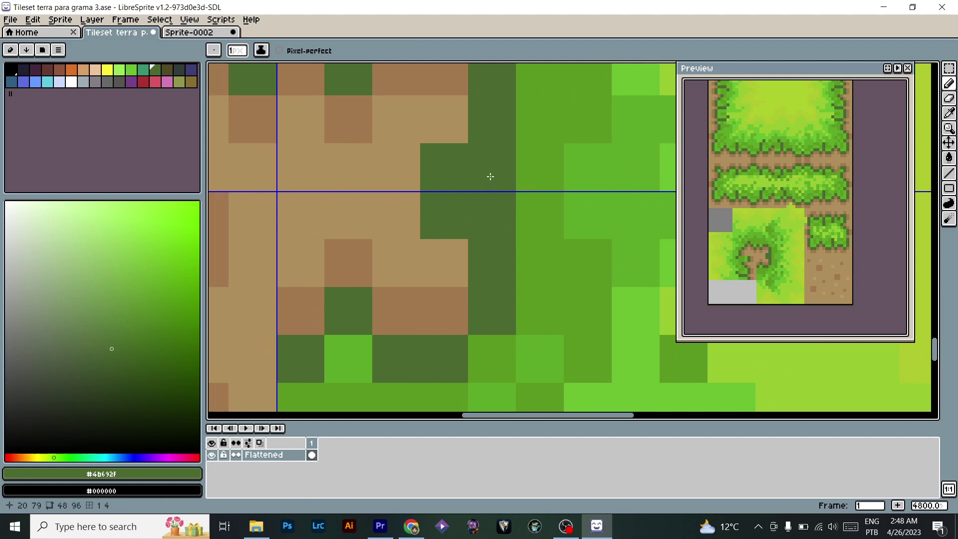
{"action": "left_click", "coordinate": [538, 150], "text": "alt"}
{"action": "left_click", "coordinate": [495, 170]}
{"action": "left_click", "coordinate": [493, 203]}
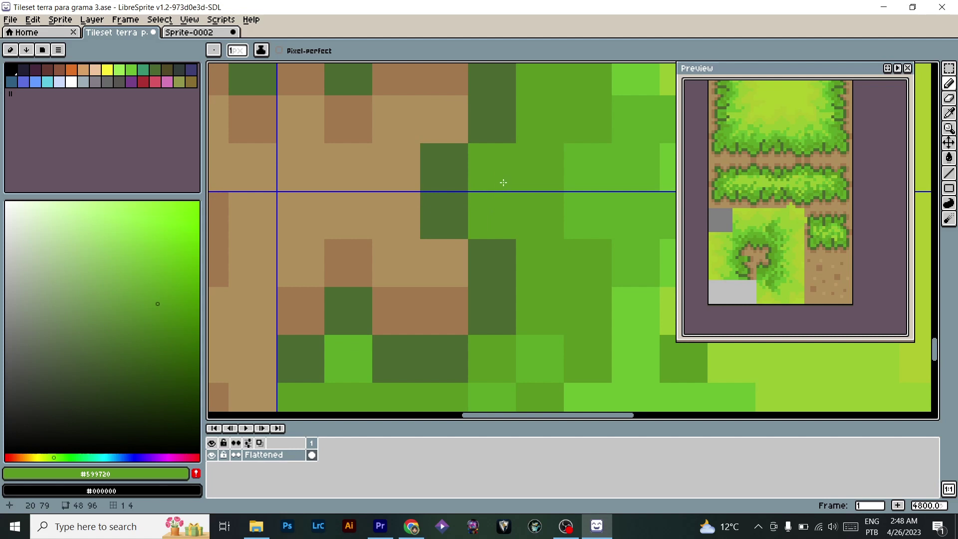
{"action": "scroll", "coordinate": [503, 182], "scroll_direction": "down", "scroll_amount": 5}
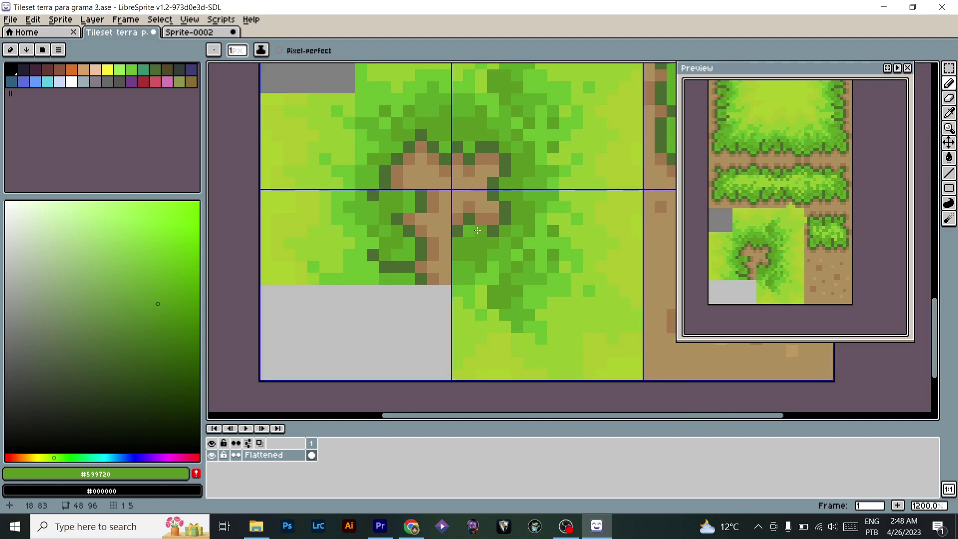
{"action": "key", "text": "space"}
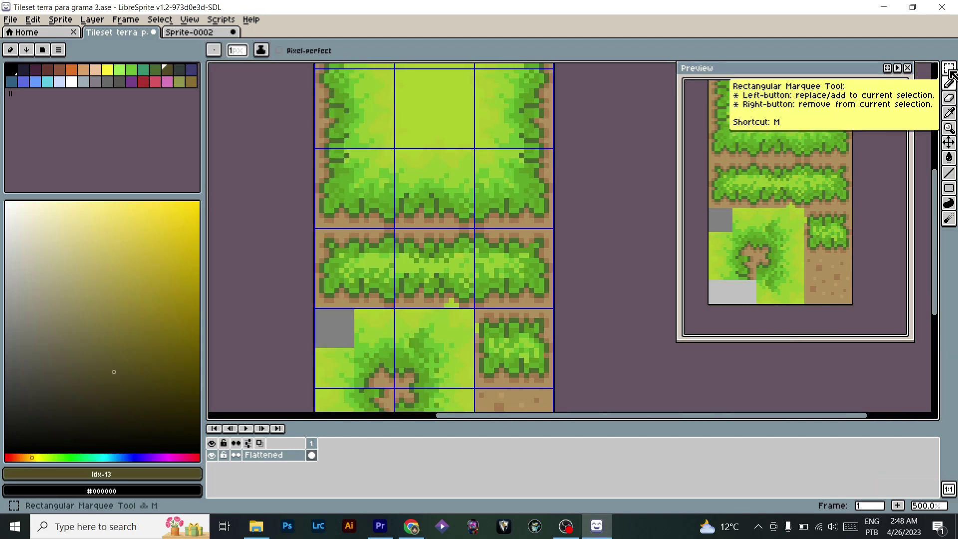
{"action": "left_click", "coordinate": [948, 69]}
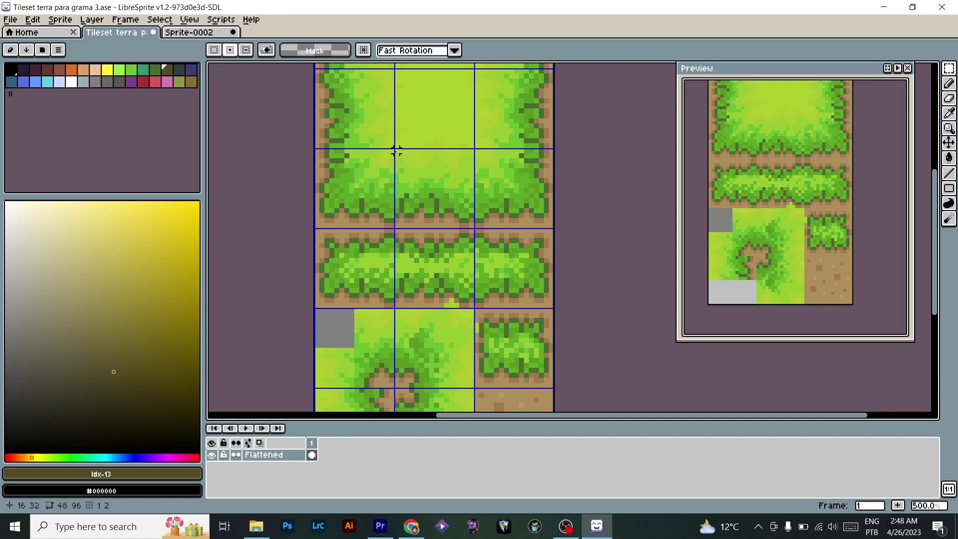
{"action": "left_click_drag", "start_coordinate": [397, 150], "coordinate": [475, 228]}
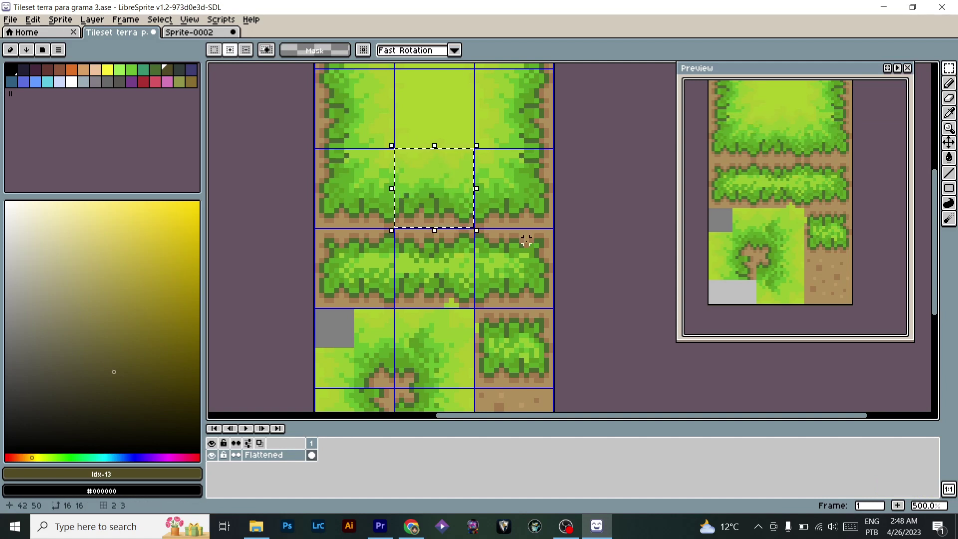
{"action": "left_click_drag", "start_coordinate": [521, 305], "coordinate": [540, 190]}
{"action": "key", "text": "ctrl+d"}
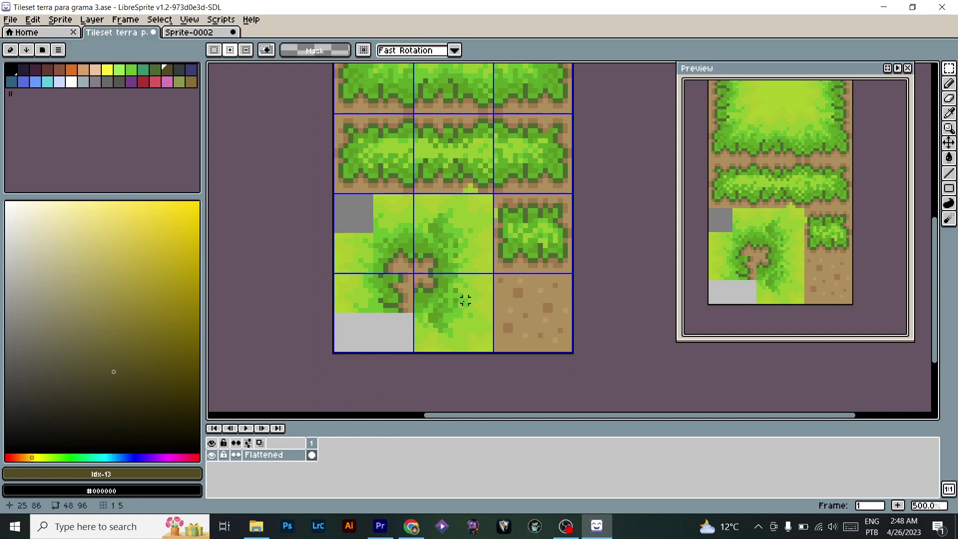
{"action": "key", "text": "ctrl+v"}
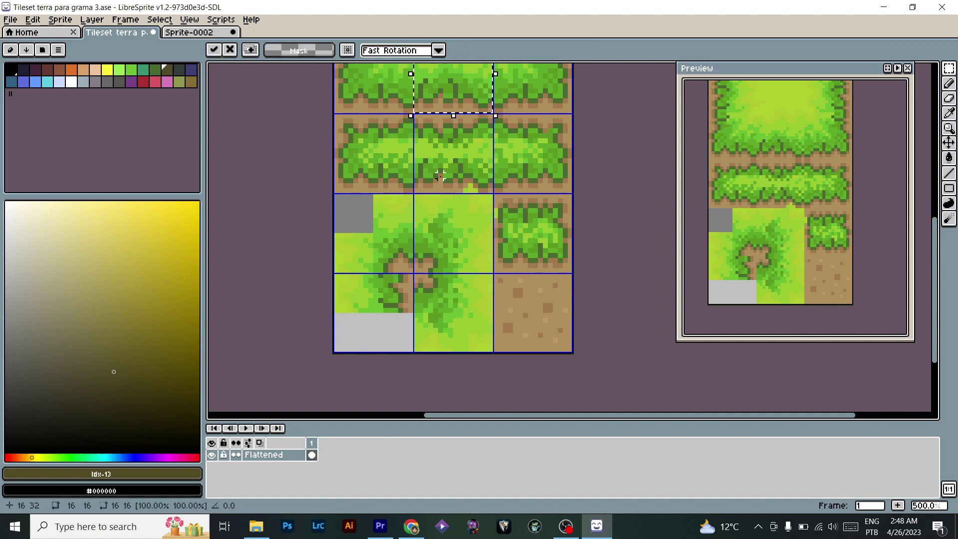
{"action": "left_click_drag", "start_coordinate": [458, 86], "coordinate": [378, 315]}
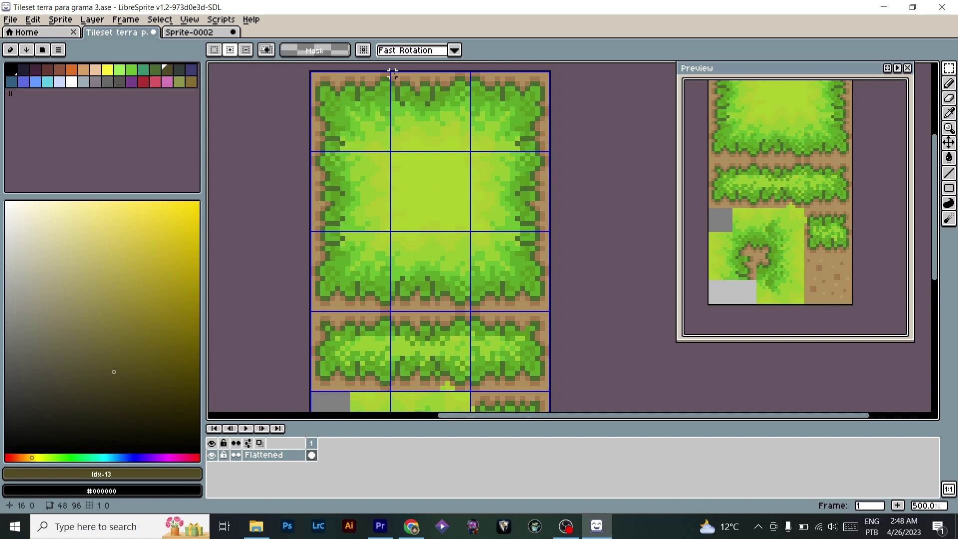
Copy the 16 x 16 px top-middle edge tile into the lower-left cell beside the inner corner and inspect how their seam joins.
{"action": "left_click_drag", "start_coordinate": [392, 73], "coordinate": [469, 150]}
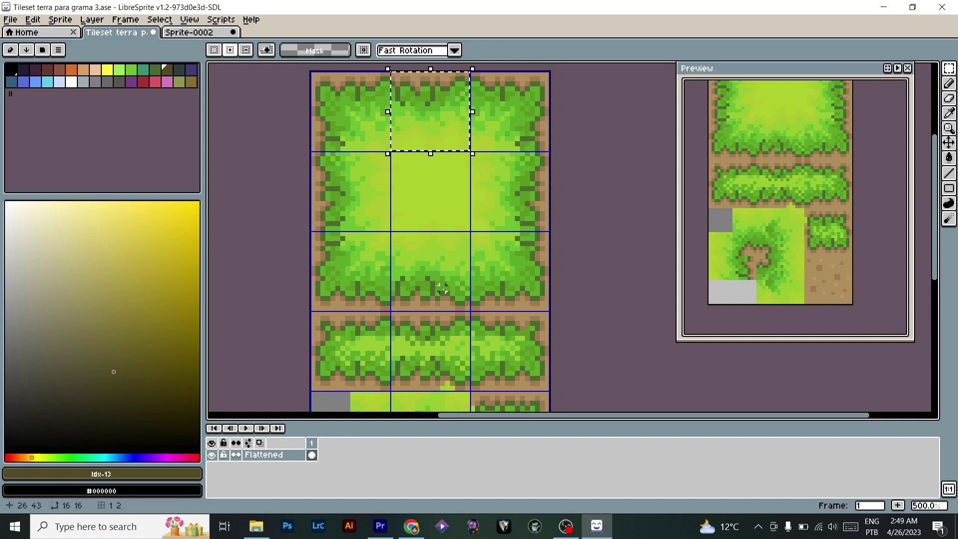
{"action": "key", "text": "ctrl+c"}
{"action": "left_click_drag", "start_coordinate": [443, 345], "coordinate": [498, 140]}
{"action": "key", "text": "ctrl+v"}
{"action": "left_click_drag", "start_coordinate": [499, 209], "coordinate": [414, 299]}
{"action": "left_click", "coordinate": [511, 353]}
{"action": "scroll", "coordinate": [451, 310], "scroll_direction": "up", "scroll_amount": 4}
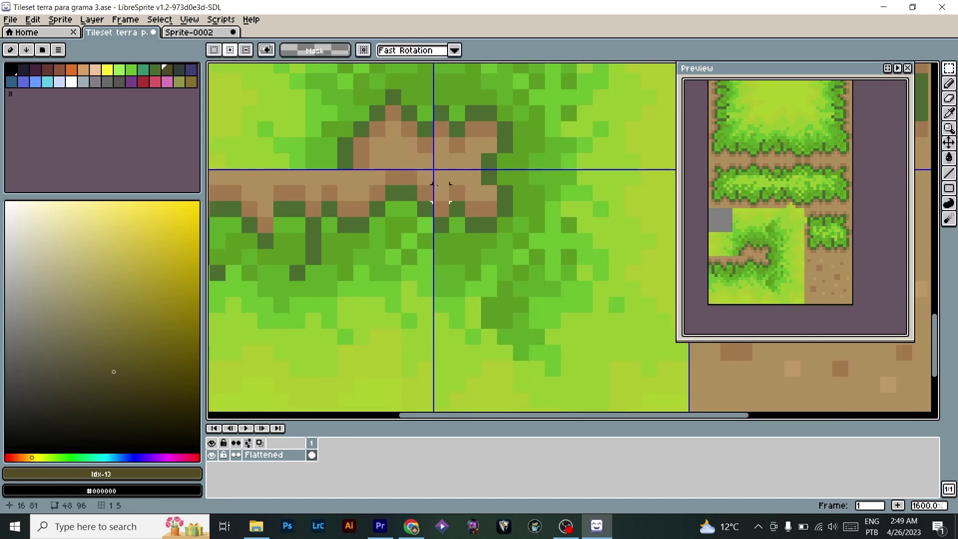
{"action": "scroll", "coordinate": [393, 209], "scroll_direction": "up", "scroll_amount": 3}
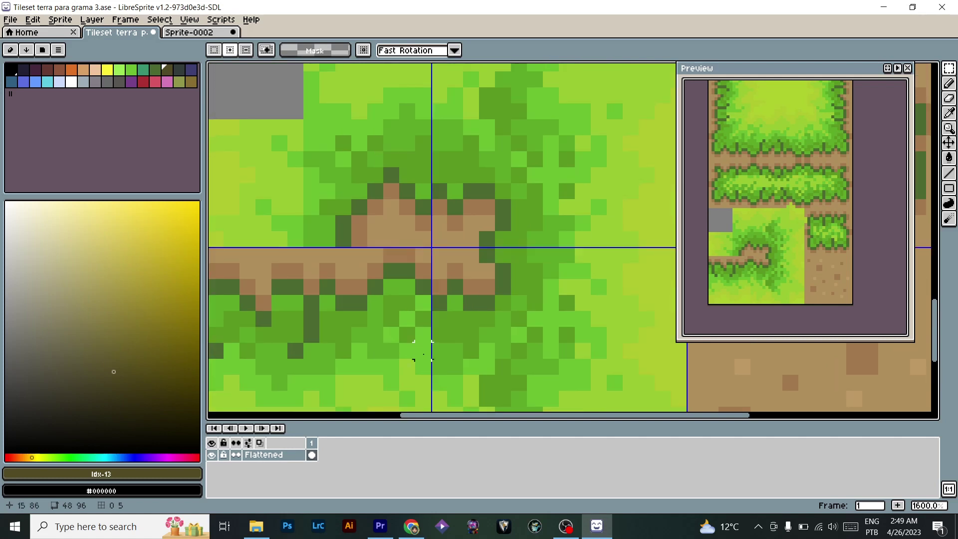
{"action": "scroll", "coordinate": [485, 310], "scroll_direction": "down", "scroll_amount": 3}
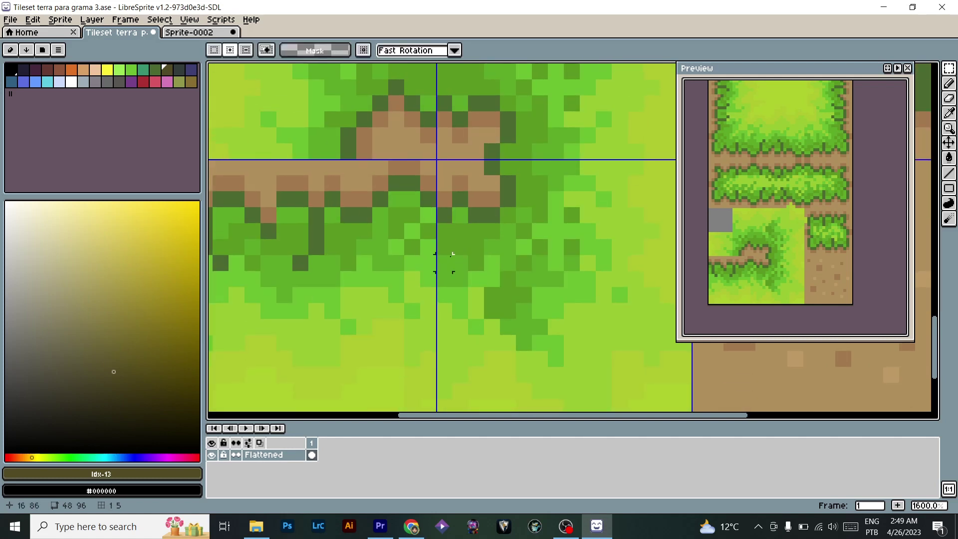
{"action": "scroll", "coordinate": [444, 262], "scroll_direction": "down", "scroll_amount": 1}
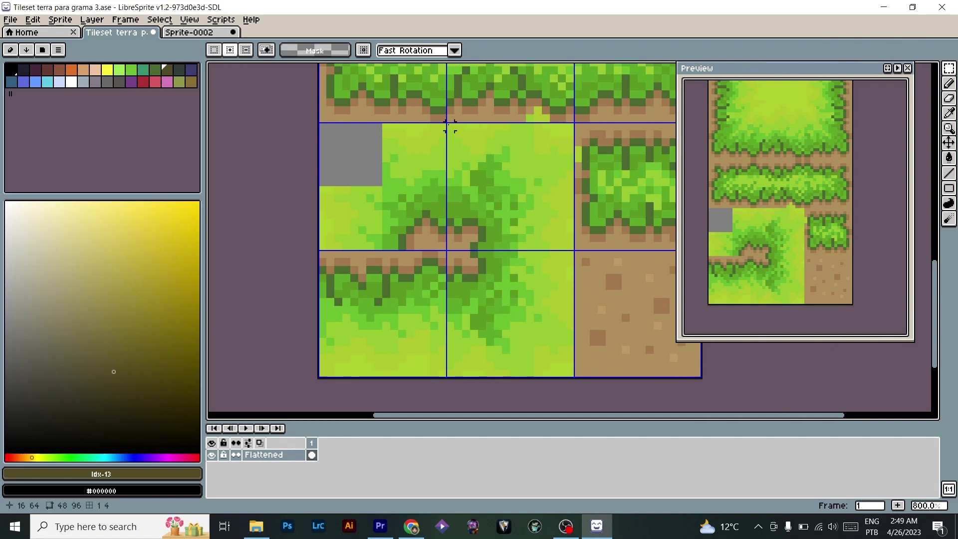
Copy the 16 x 32 px column of right inner-corner tiles onto the column beside it and flip the copy horizontally.
{"action": "left_click_drag", "start_coordinate": [449, 124], "coordinate": [578, 350]}
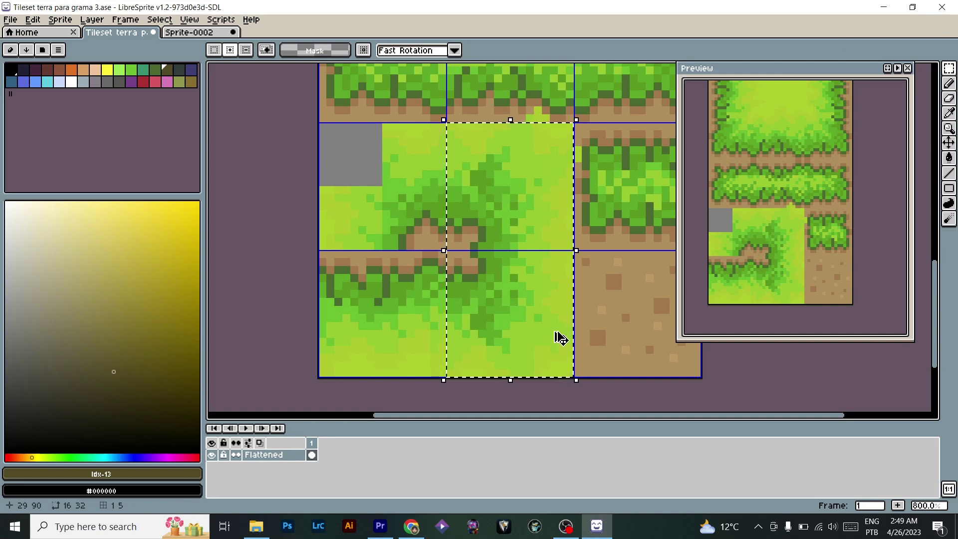
{"action": "left_click_drag", "start_coordinate": [530, 223], "coordinate": [394, 214]}
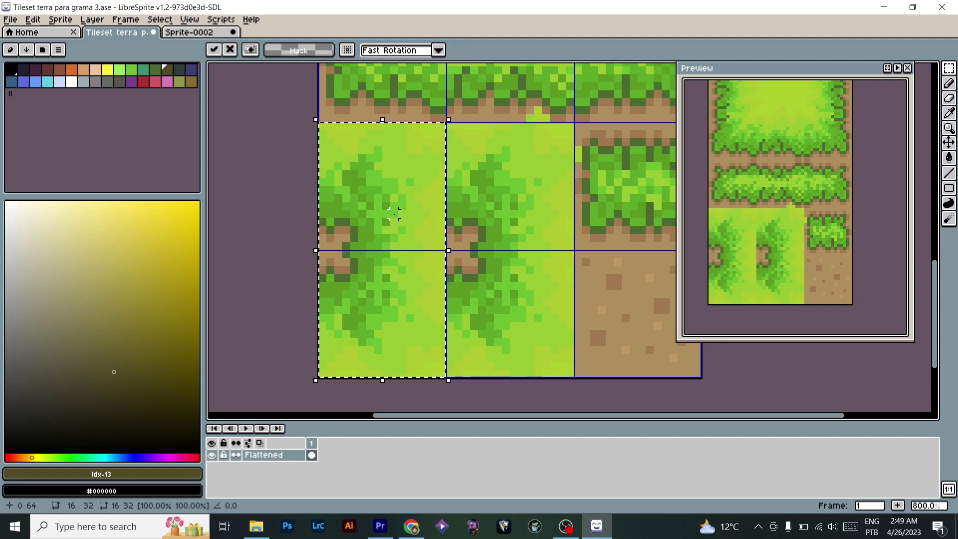
{"action": "key", "text": "shift+h"}
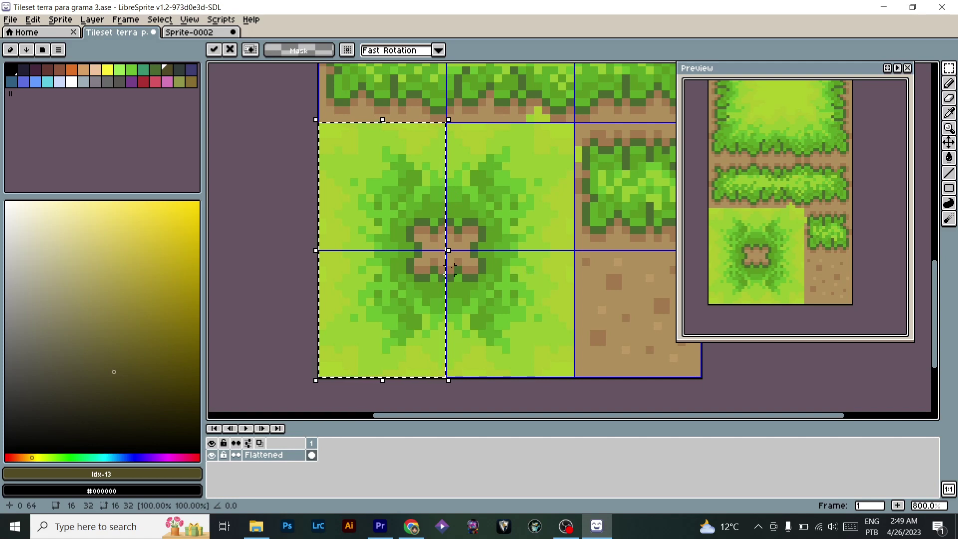
{"action": "left_click", "coordinate": [521, 262]}
{"action": "scroll", "coordinate": [521, 262], "scroll_direction": "down", "scroll_amount": 3}
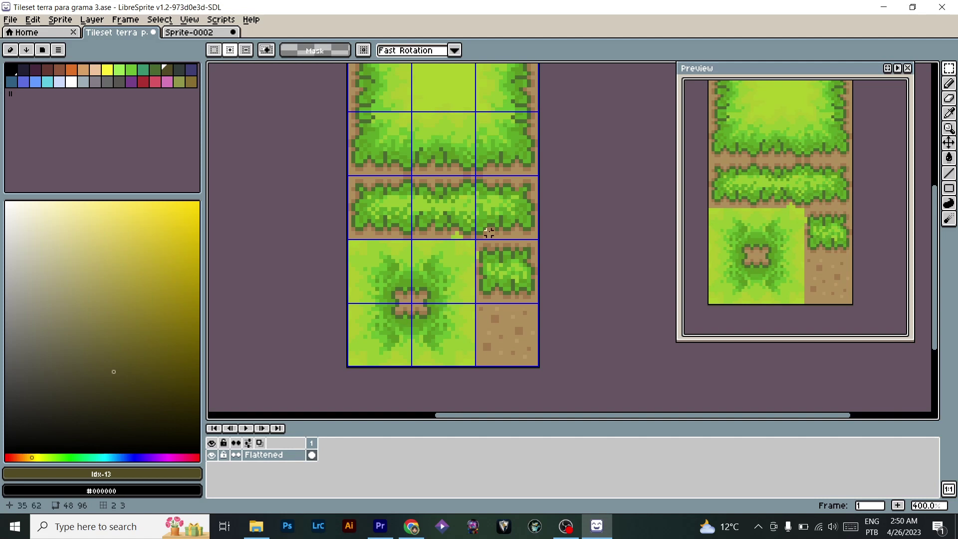
{"action": "scroll", "coordinate": [488, 232], "scroll_direction": "up", "scroll_amount": 3}
{"action": "scroll", "coordinate": [513, 250], "scroll_direction": "down", "scroll_amount": 2}
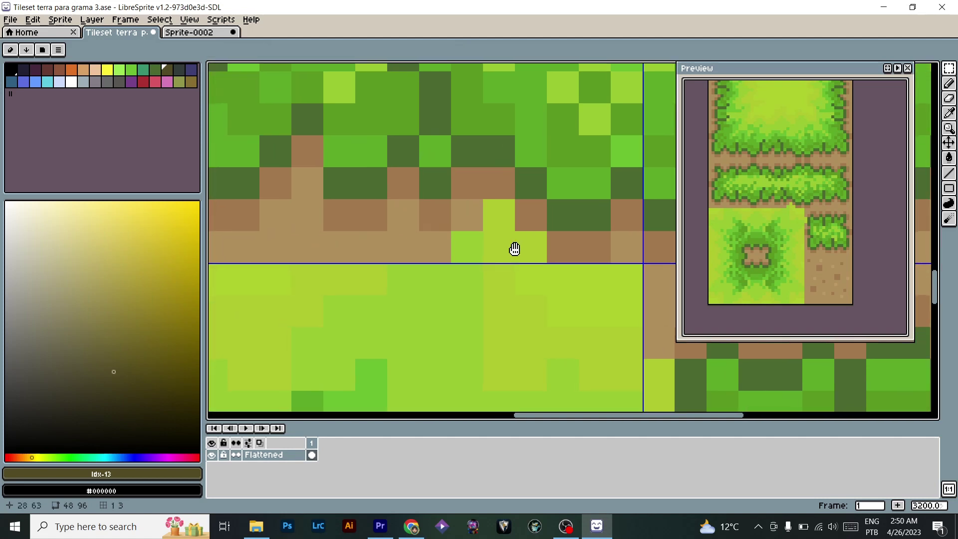
{"action": "key", "text": "i"}
{"action": "left_click", "coordinate": [472, 249]}
{"action": "key", "text": "m"}
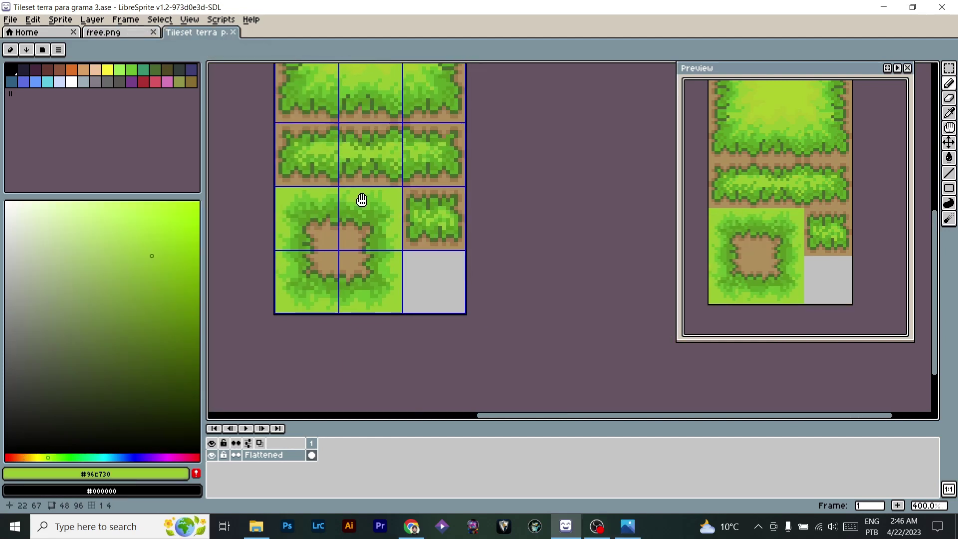
Fill the blank lower-right tile with the sampled dirt colour #b0905d.
{"action": "scroll", "coordinate": [432, 297], "scroll_direction": "up", "scroll_amount": 4}
{"action": "scroll", "coordinate": [411, 273], "scroll_direction": "up", "scroll_amount": 1}
{"action": "left_click", "coordinate": [254, 152], "text": "alt"}
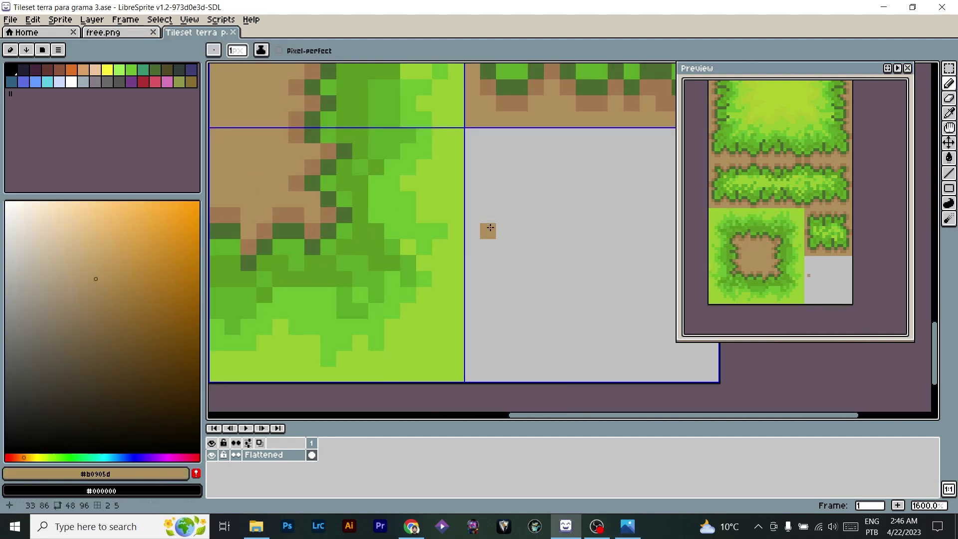
{"action": "key", "text": "g"}
{"action": "left_click", "coordinate": [516, 230]}
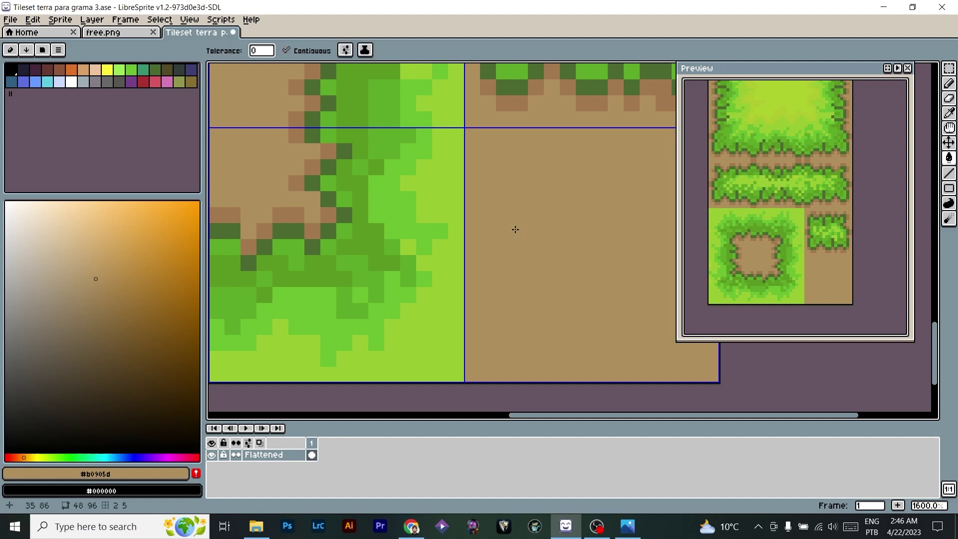
Draw three 2 x 2 px patches in the sampled darker brown #a3794f, spread across the plain dirt tile.
{"action": "scroll", "coordinate": [515, 230], "scroll_direction": "down", "scroll_amount": 3}
{"action": "scroll", "coordinate": [437, 185], "scroll_direction": "up", "scroll_amount": 3}
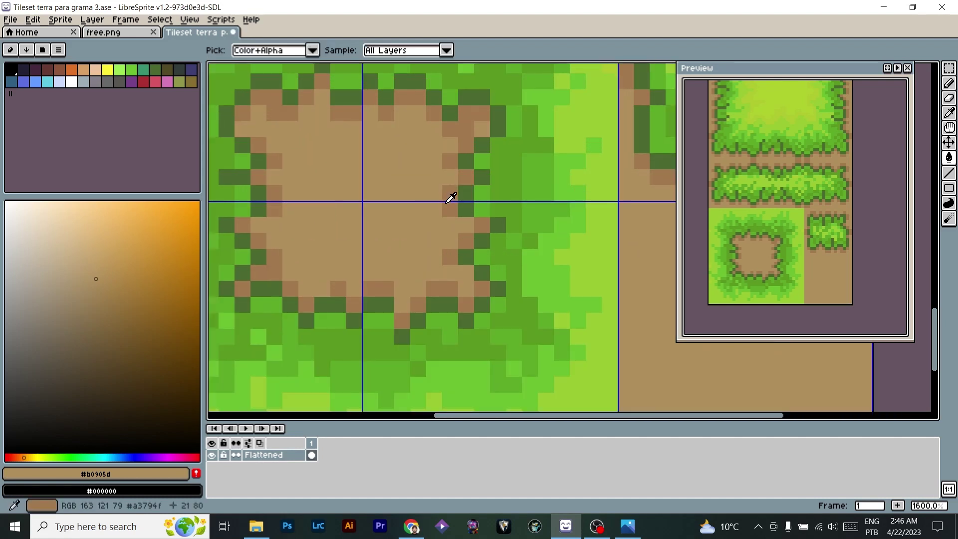
{"action": "left_click", "coordinate": [449, 212], "text": "alt"}
{"action": "left_click_drag", "start_coordinate": [601, 249], "coordinate": [385, 219]}
{"action": "key", "text": "b"}
{"action": "mouse_move", "coordinate": [568, 275]}
{"action": "left_mouse_down"}
{"action": "mouse_move", "coordinate": [566, 283]}
{"action": "mouse_move", "coordinate": [580, 282]}
{"action": "left_mouse_up"}
{"action": "left_click_drag", "start_coordinate": [441, 338], "coordinate": [457, 353]}
{"action": "mouse_move", "coordinate": [473, 224]}
{"action": "left_mouse_down"}
{"action": "mouse_move", "coordinate": [477, 242]}
{"action": "mouse_move", "coordinate": [482, 235]}
{"action": "left_mouse_up"}
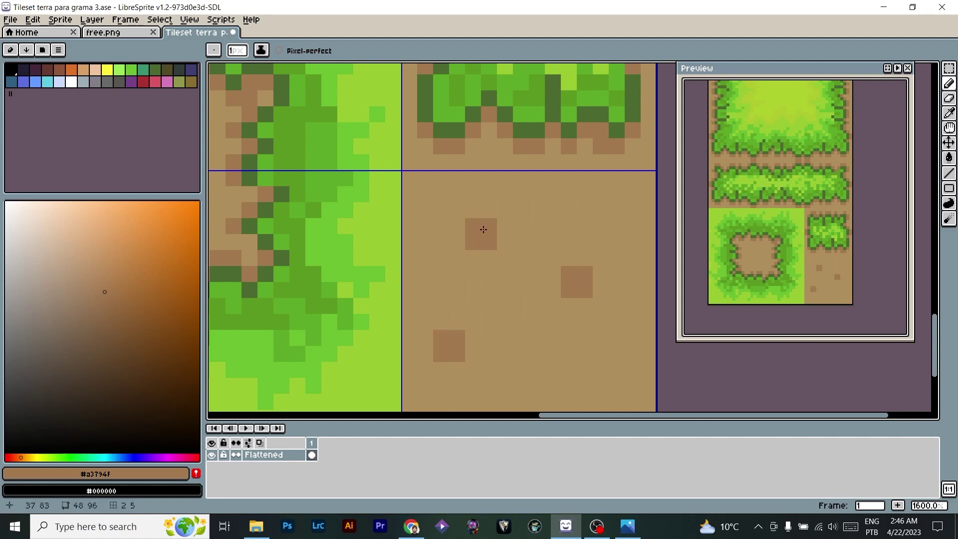
Scatter single dark brown #a3794f pixels between the larger patches on the dirt tile.
{"action": "left_click", "coordinate": [552, 370]}
{"action": "left_click", "coordinate": [615, 354]}
{"action": "left_click", "coordinate": [597, 210]}
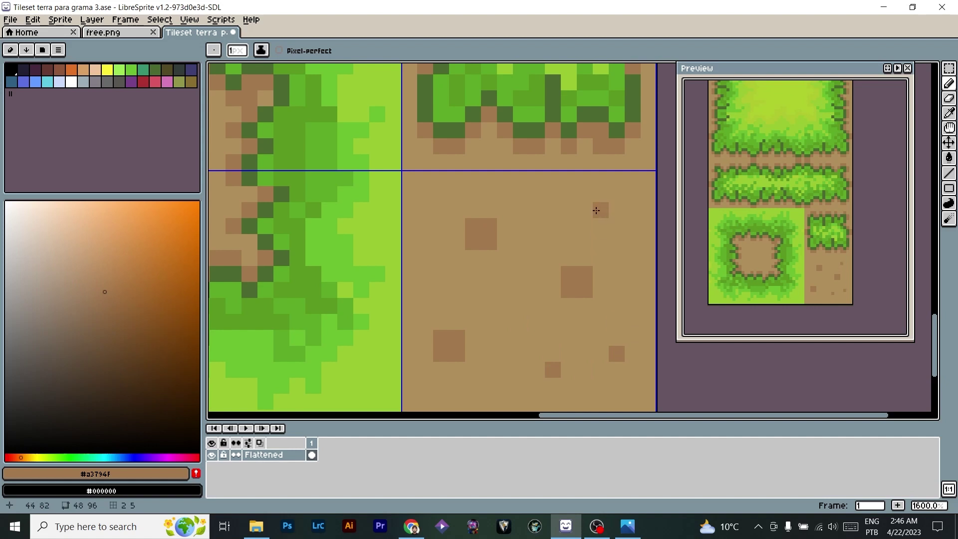
{"action": "left_click", "coordinate": [506, 305]}
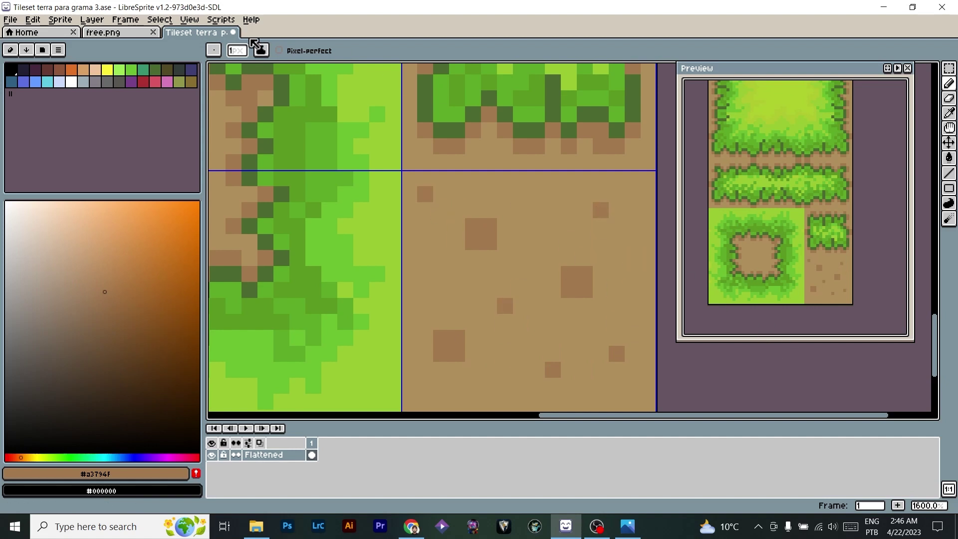
Scatter single lighter brown #bd9964 pixels over the dirt tile.
{"action": "left_click", "coordinate": [551, 224]}
{"action": "left_click", "coordinate": [466, 309]}
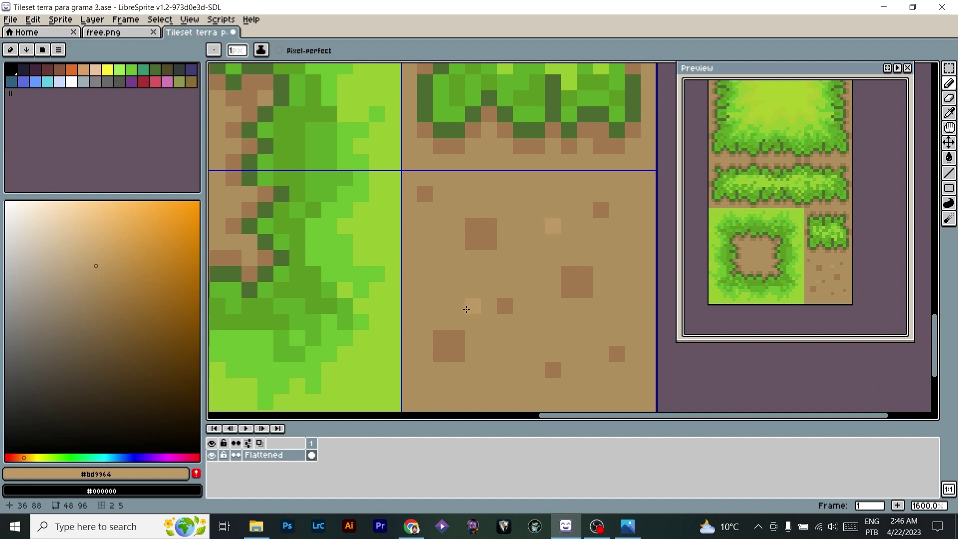
{"action": "left_click", "coordinate": [452, 287]}
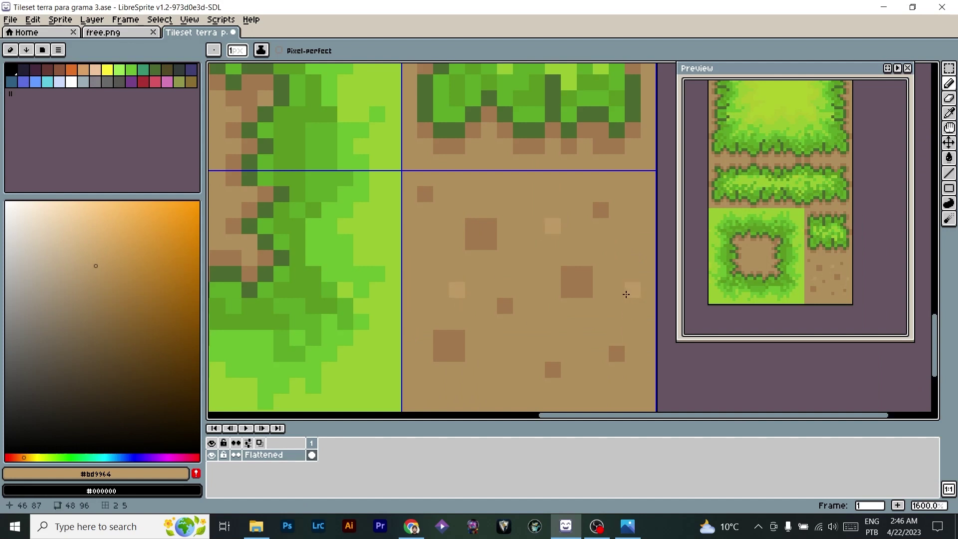